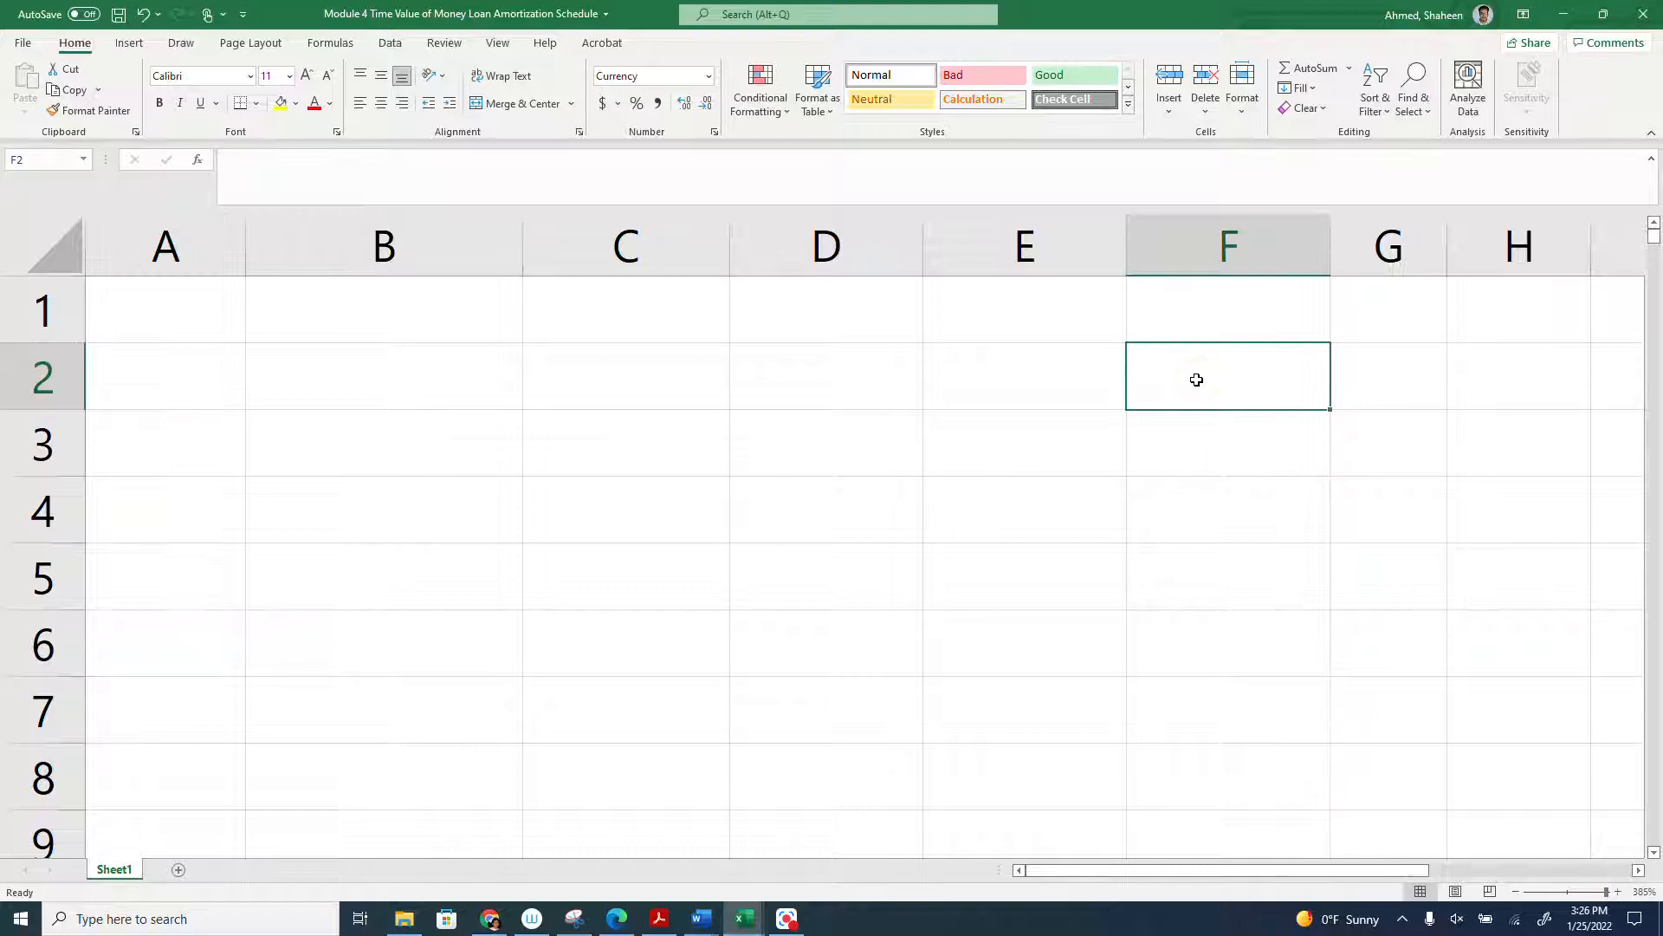
- Enter the label Rate in F2, the value 3% in G2 and the label Yearly in H2
type("Rate")
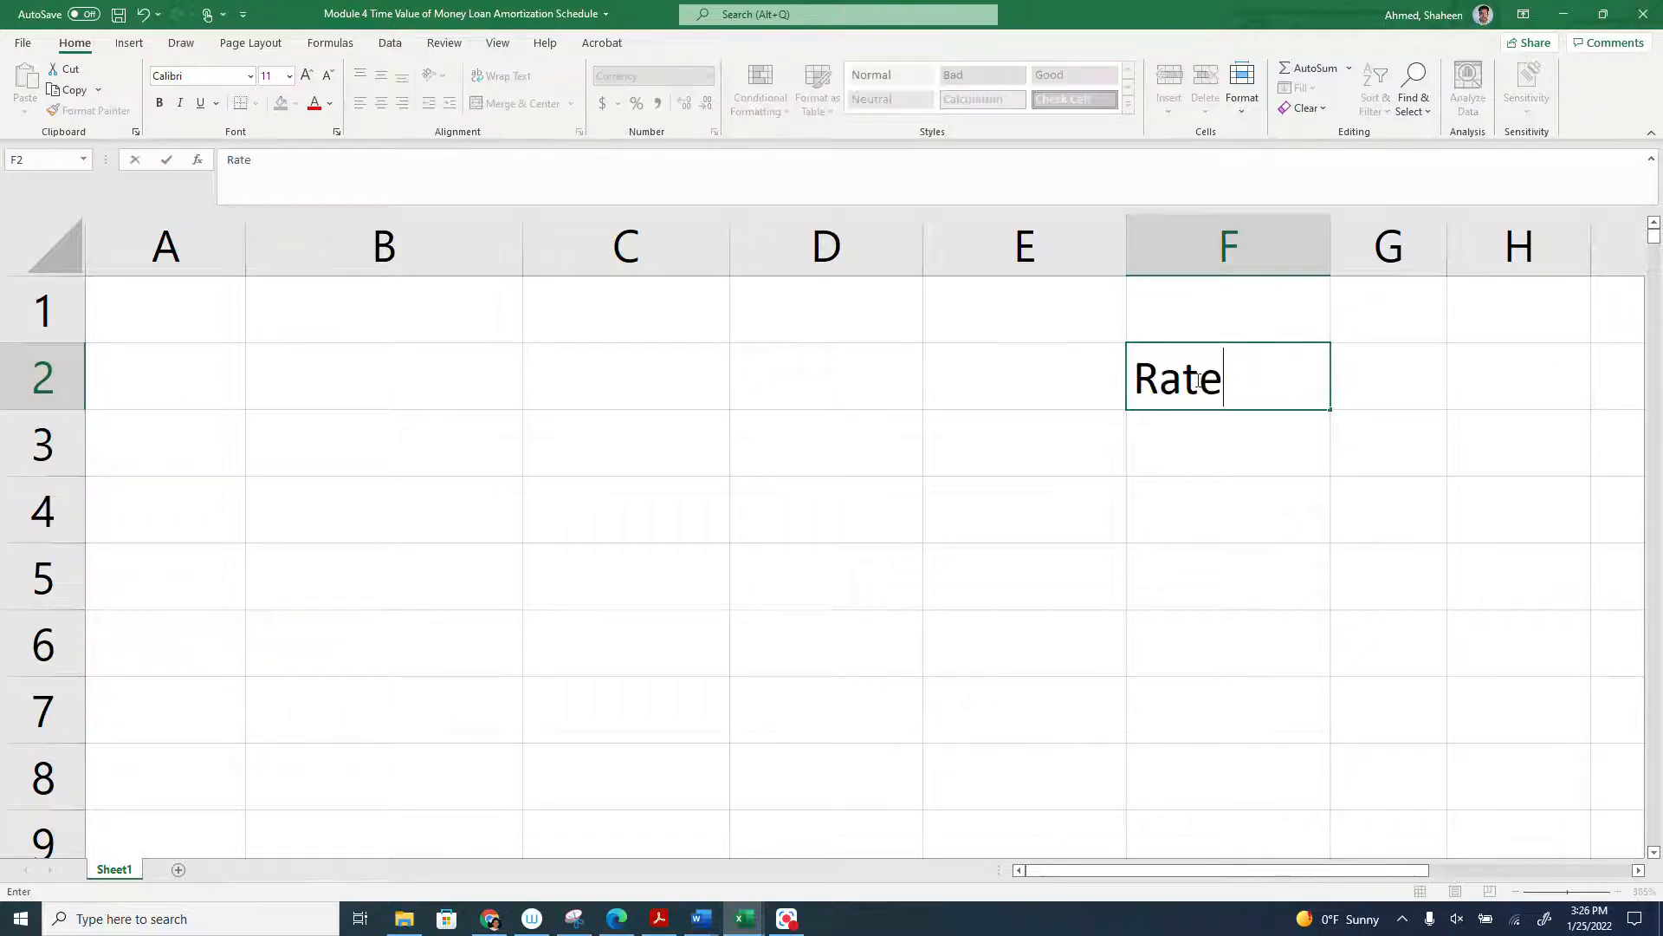
key("Tab")
type("3%")
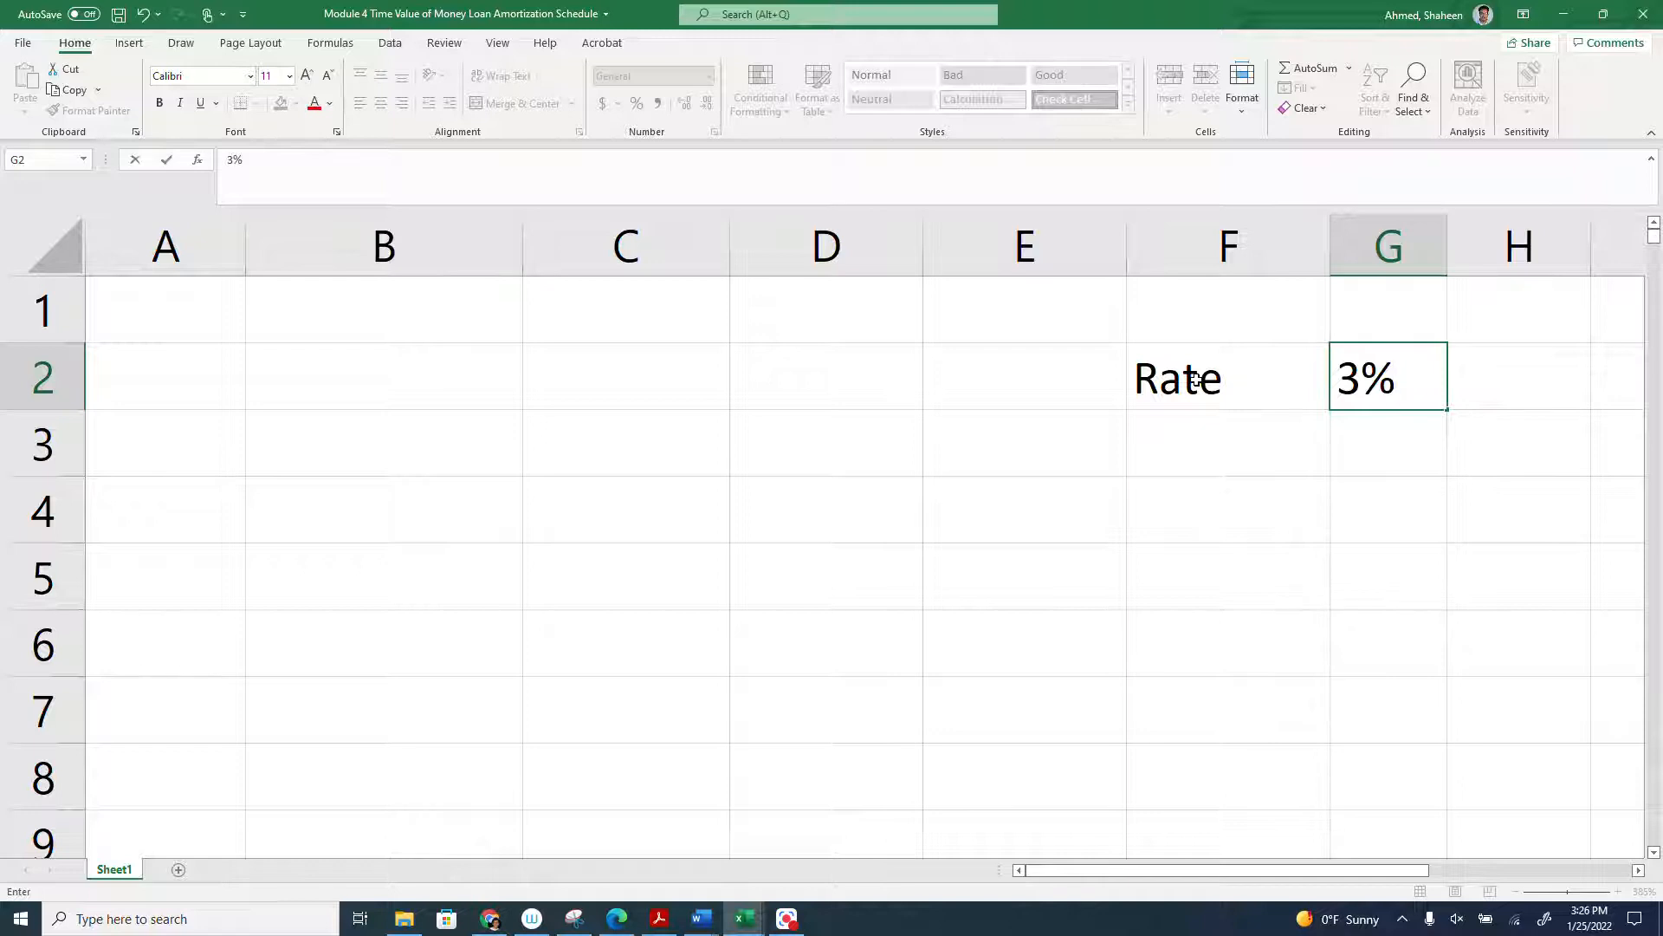
key("Return")
key("Right")
key("Up")
key("Right")
type("Yearly")
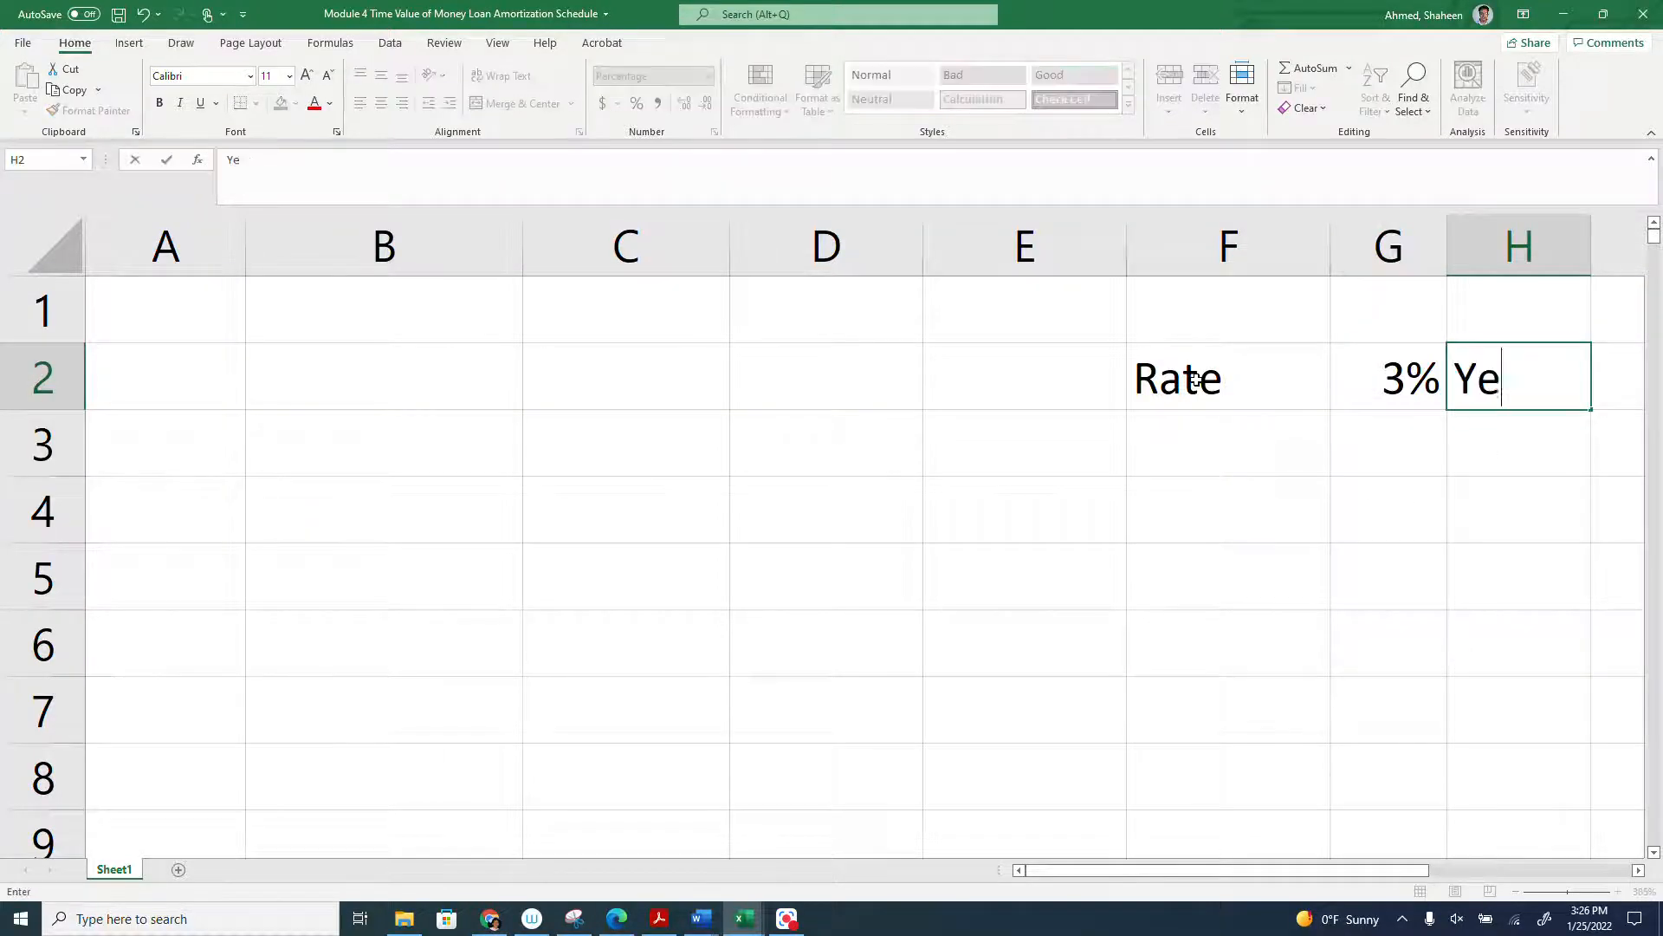
key("Return")
- Calculate the monthly rate in G3 with the formula =G2/12 and auto-fit the widths of columns F to H
key("Left")
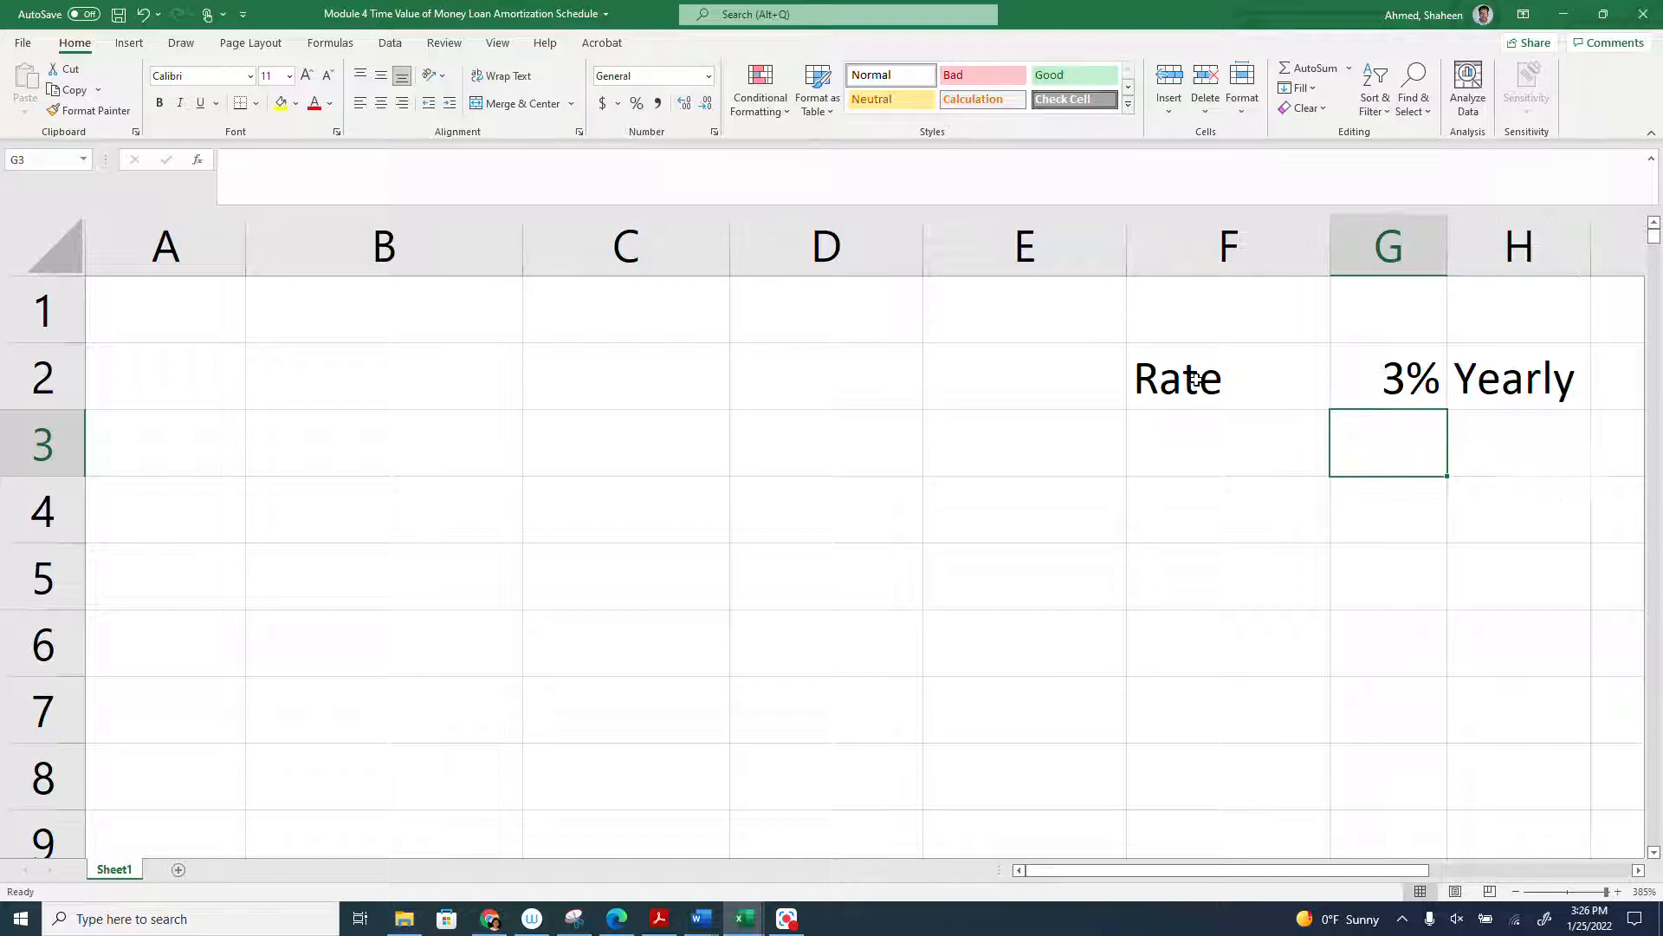
type("=")
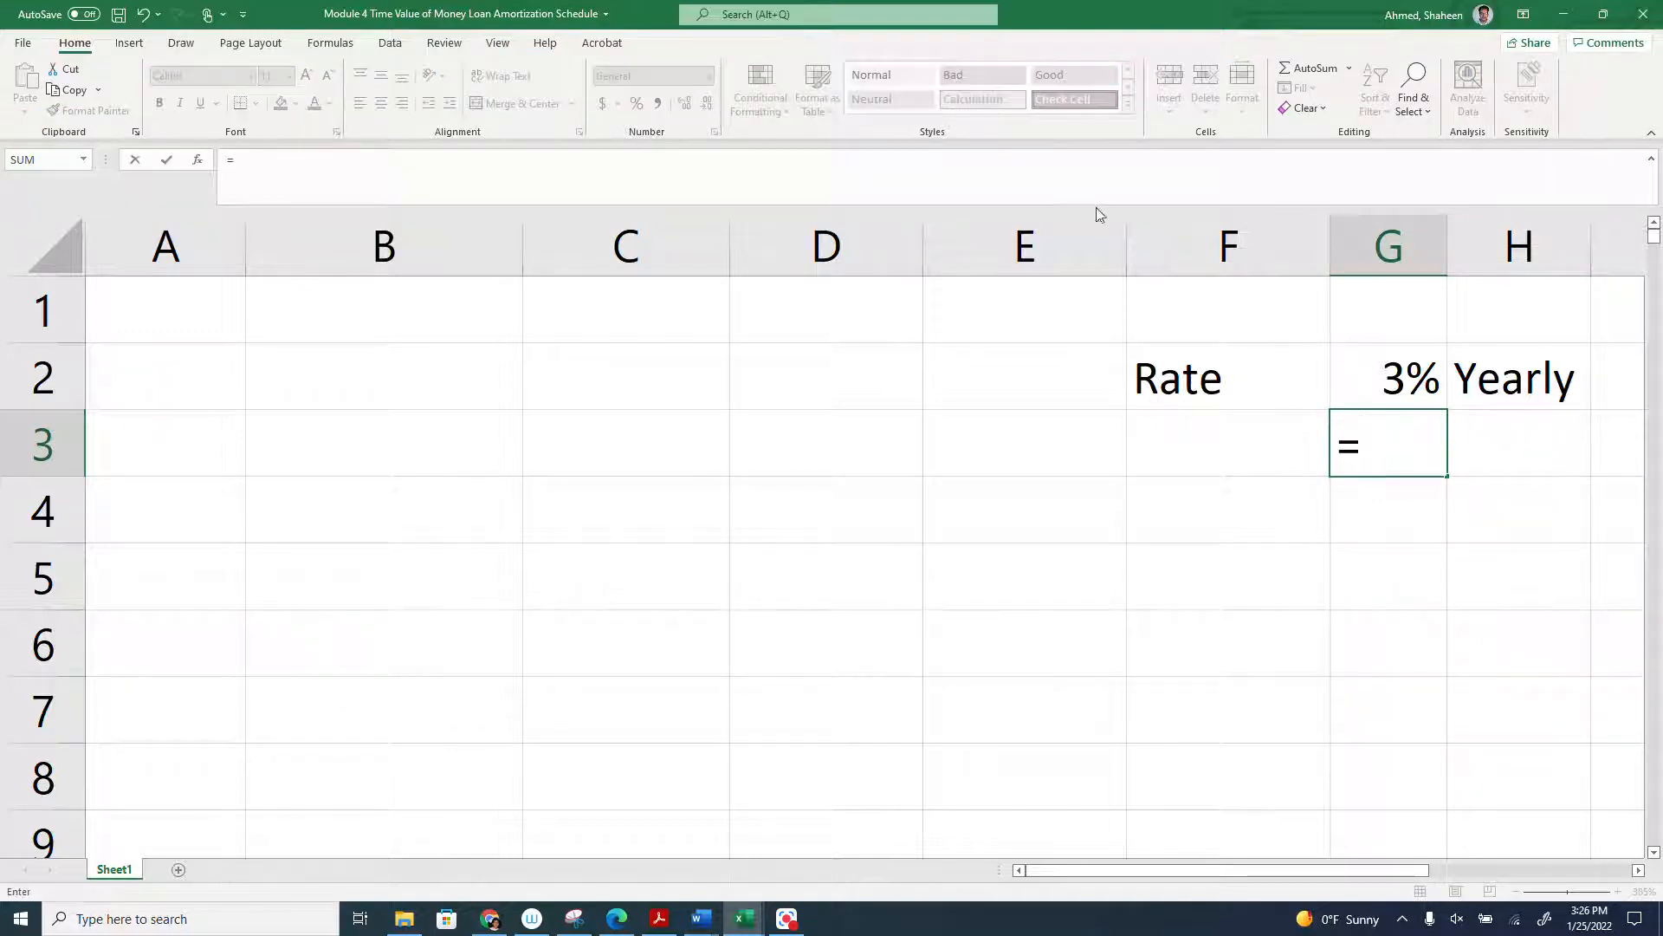
left_click(1377, 377)
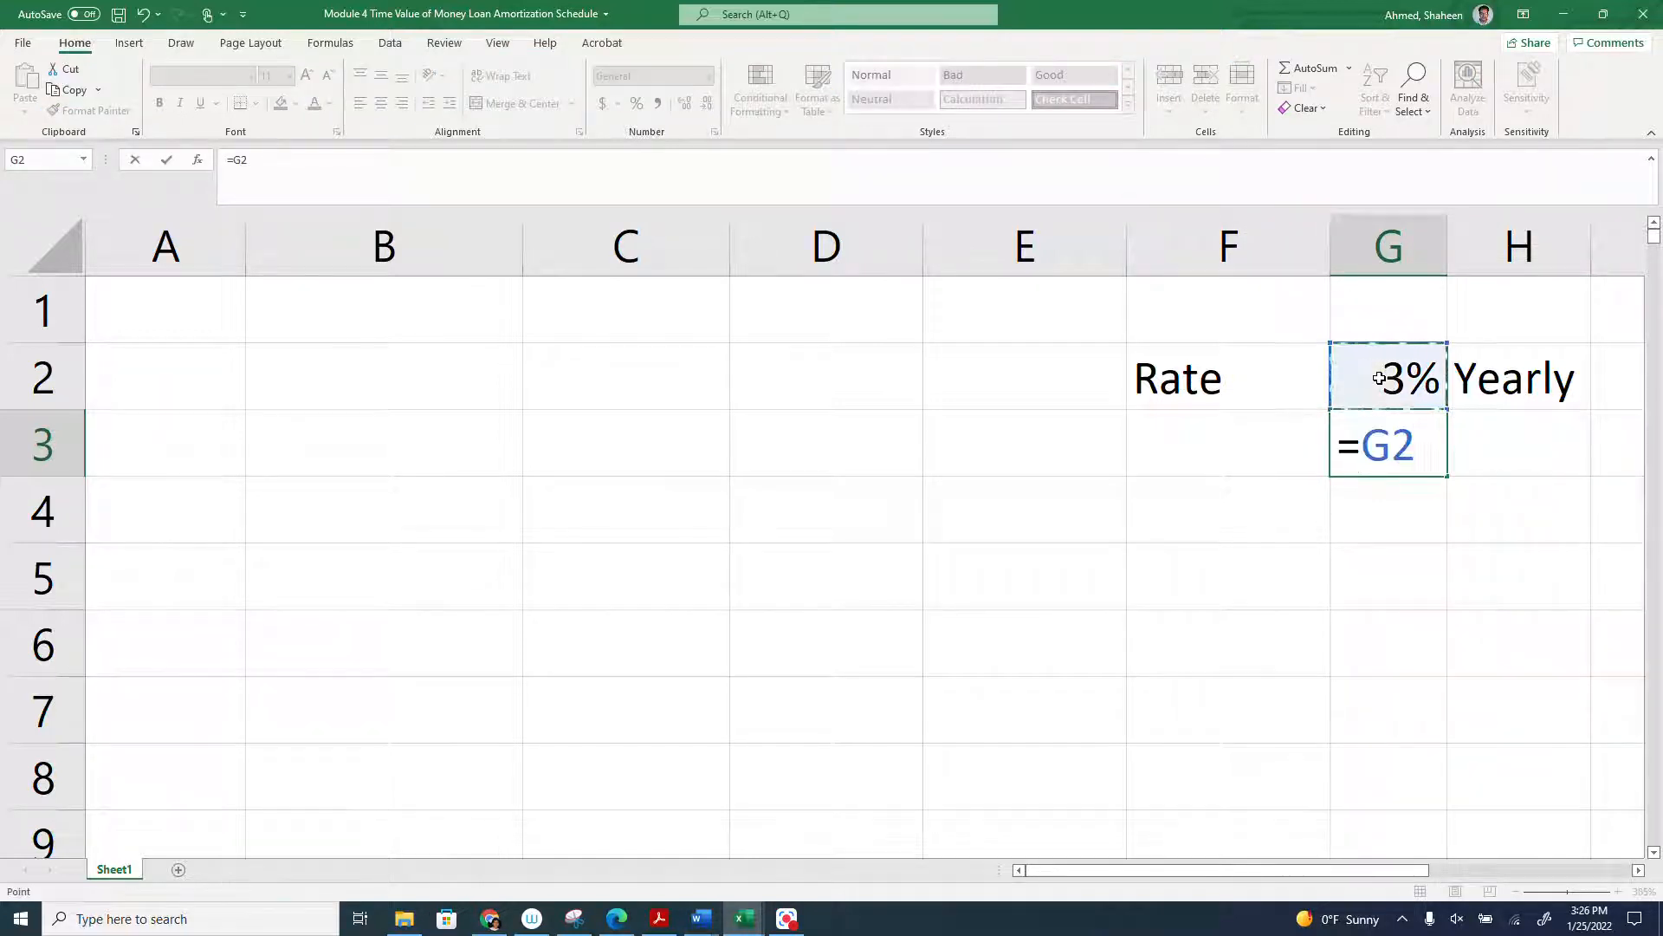
type("/12")
key("Return")
left_click_drag(1517, 247, 1163, 248)
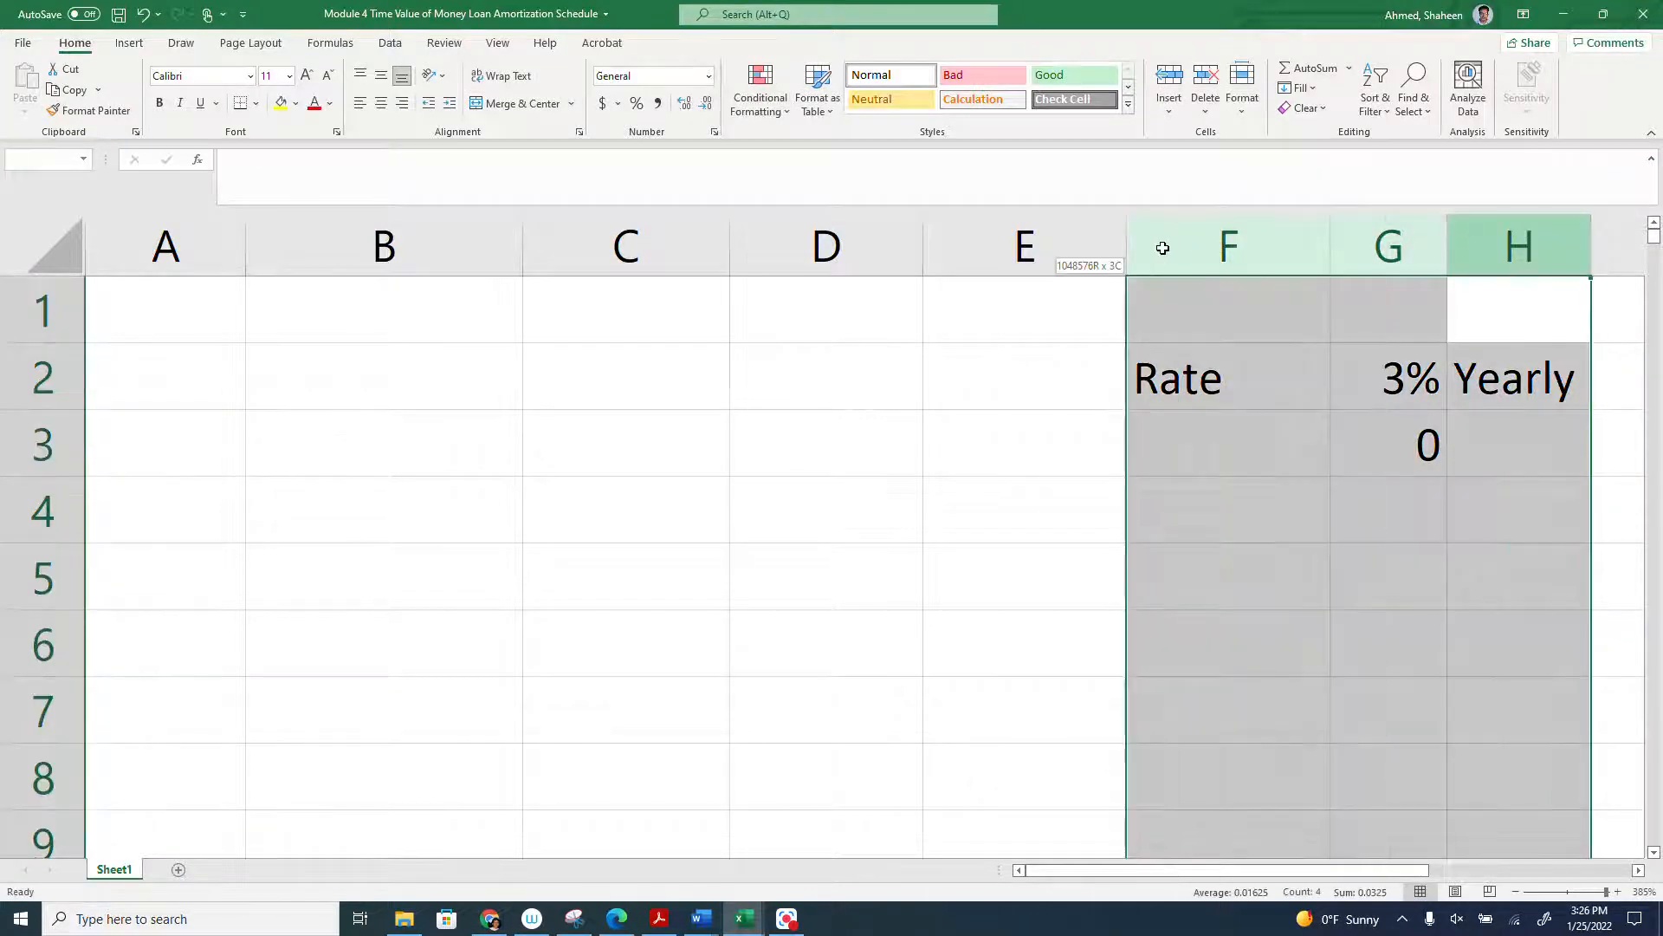
double_click(1591, 247)
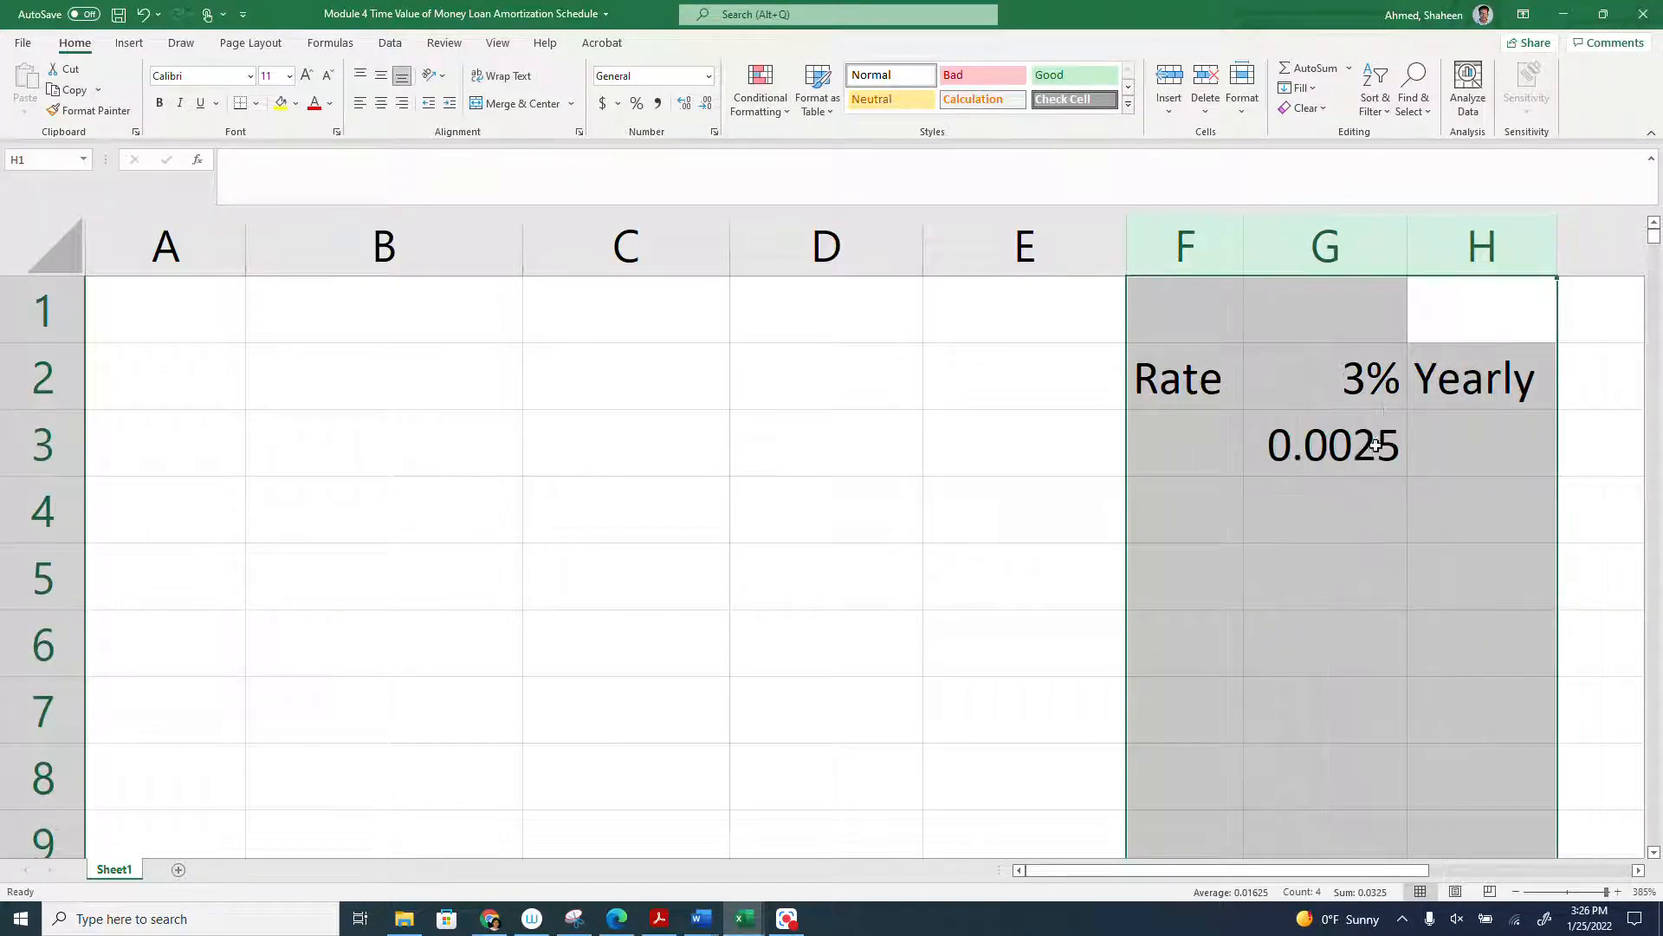
- Copy the percentage format of G2 to G3 and set G3 to two decimal places
left_click(1326, 382)
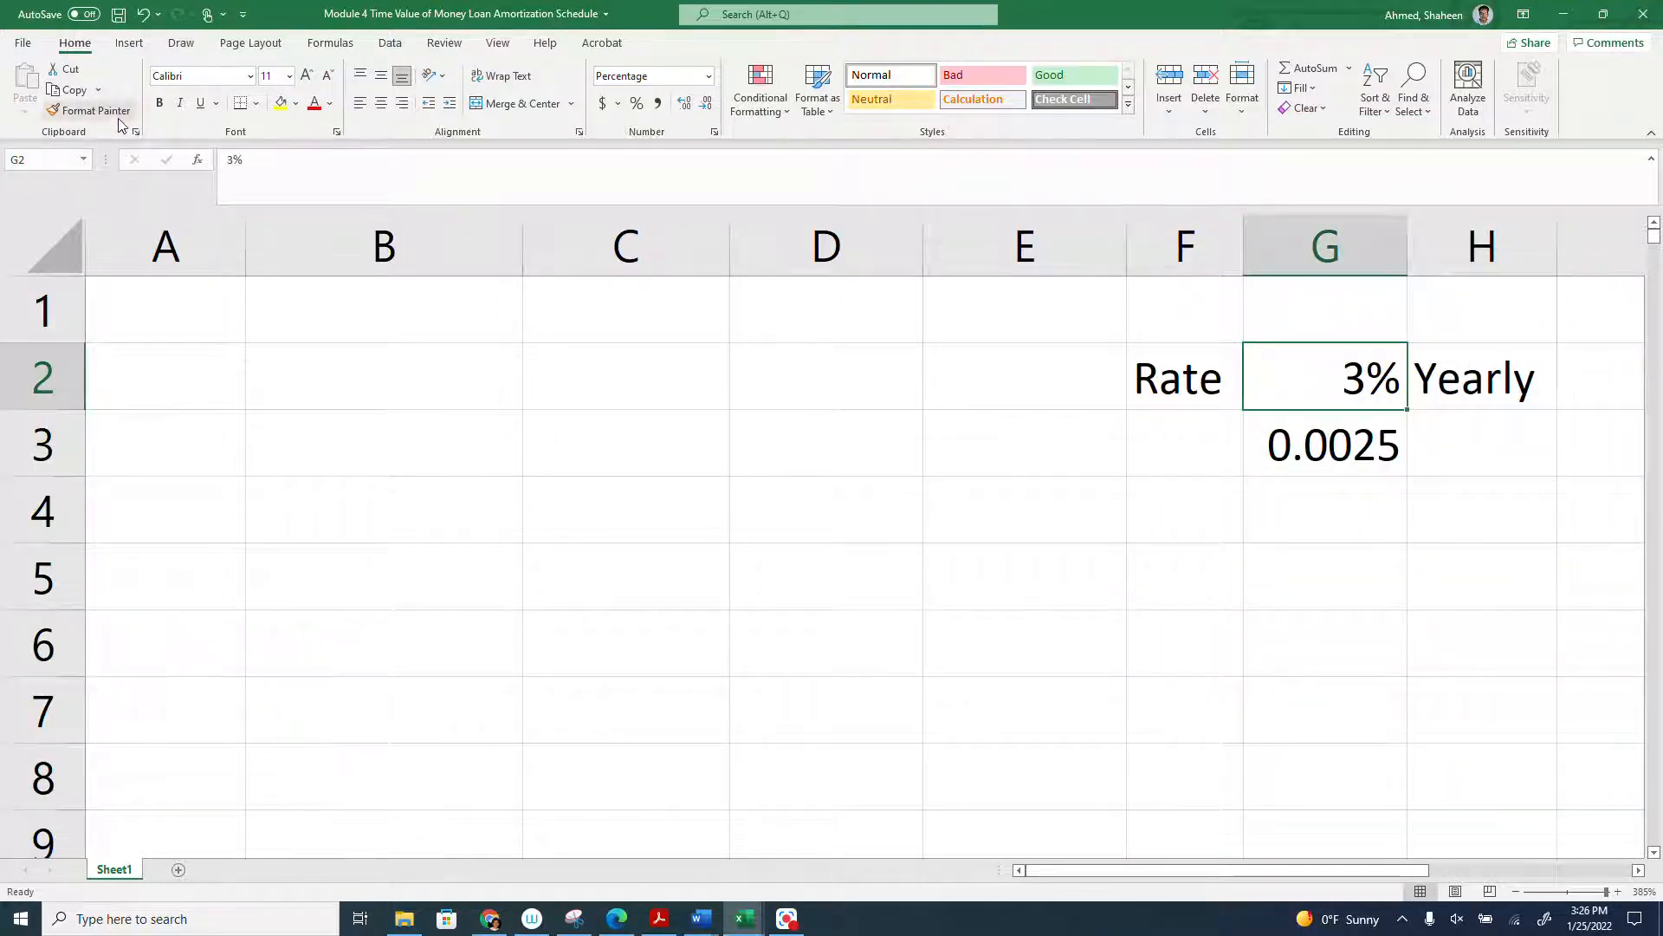
left_click(1343, 466)
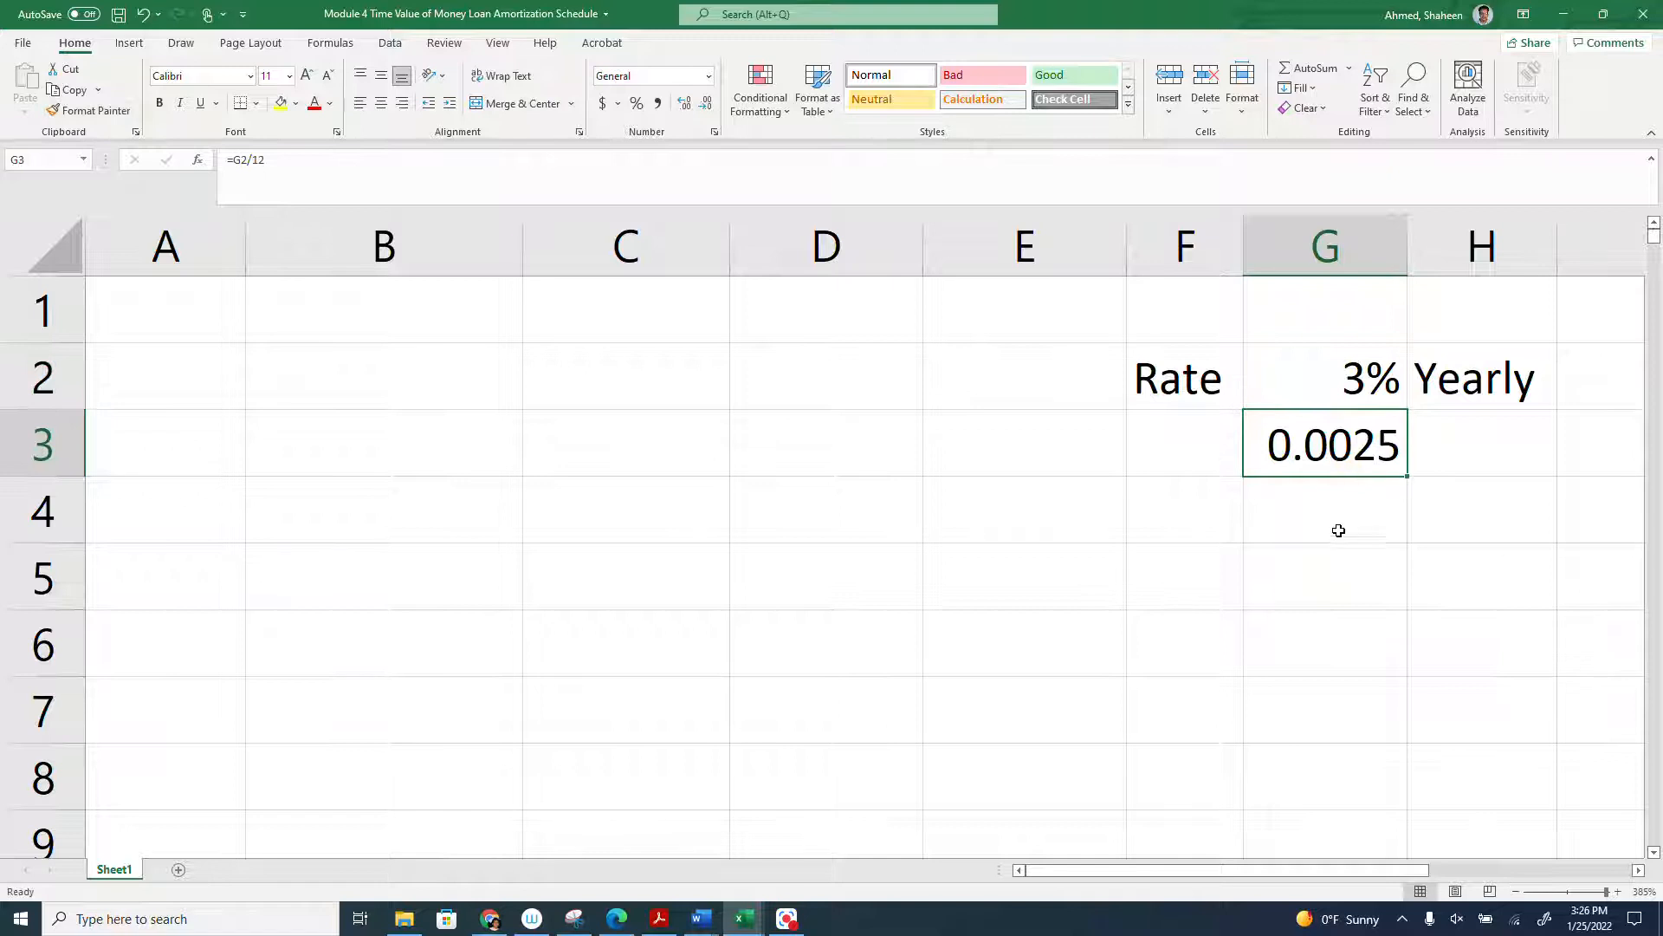
left_click(1343, 364)
left_click(89, 110)
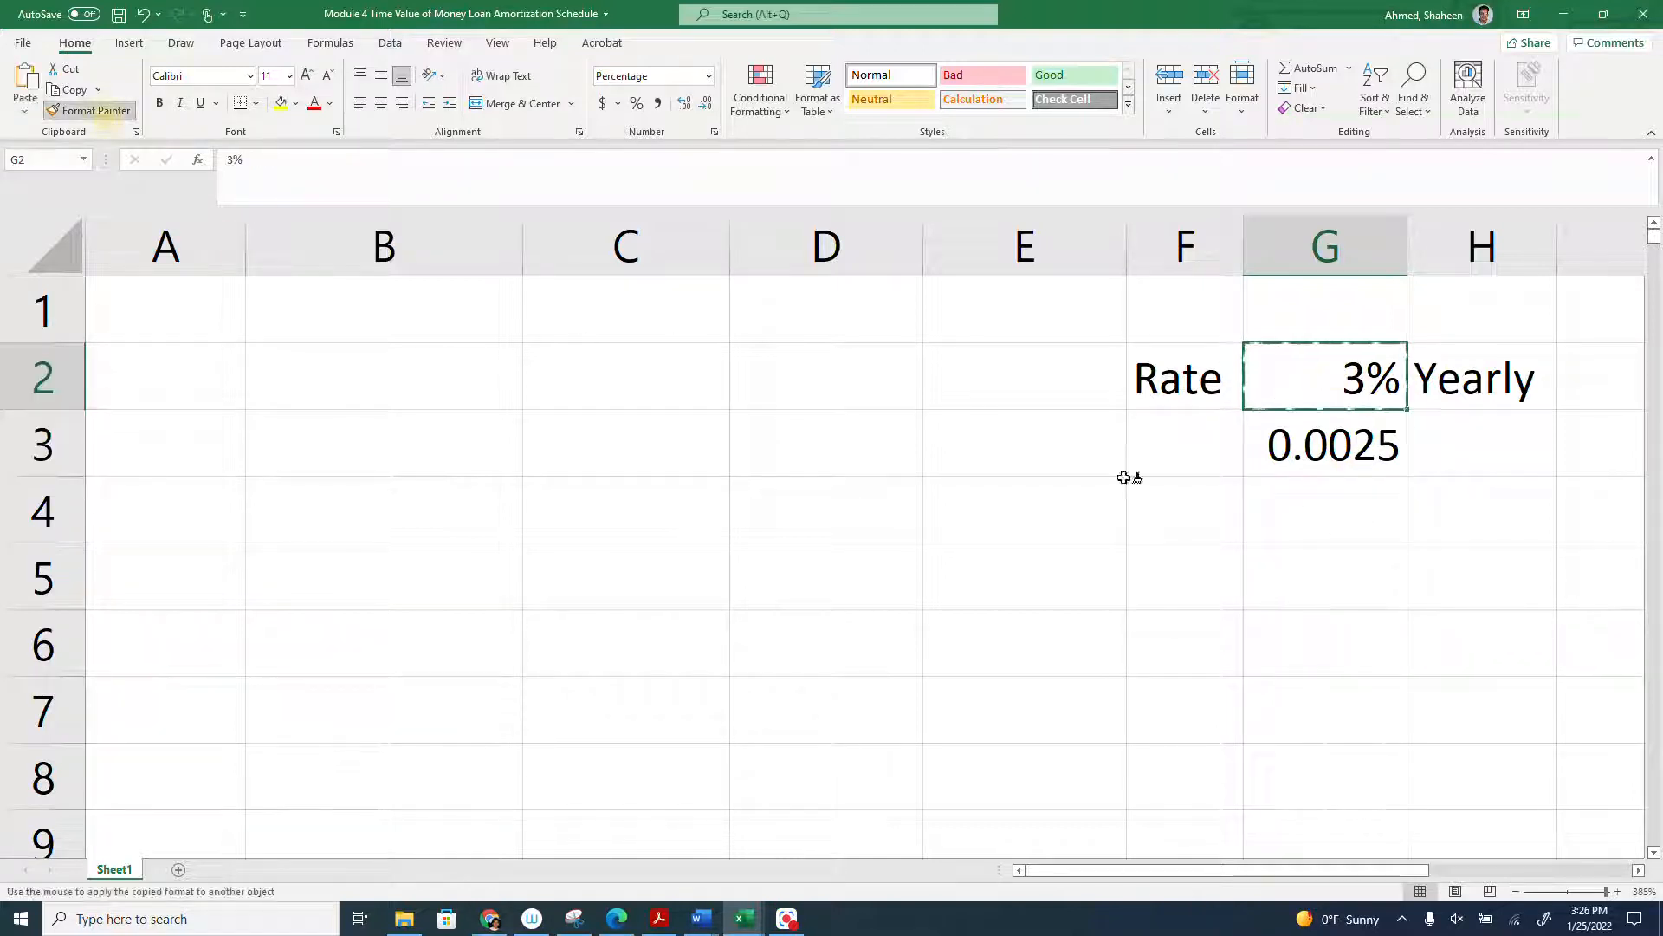
left_click(1284, 455)
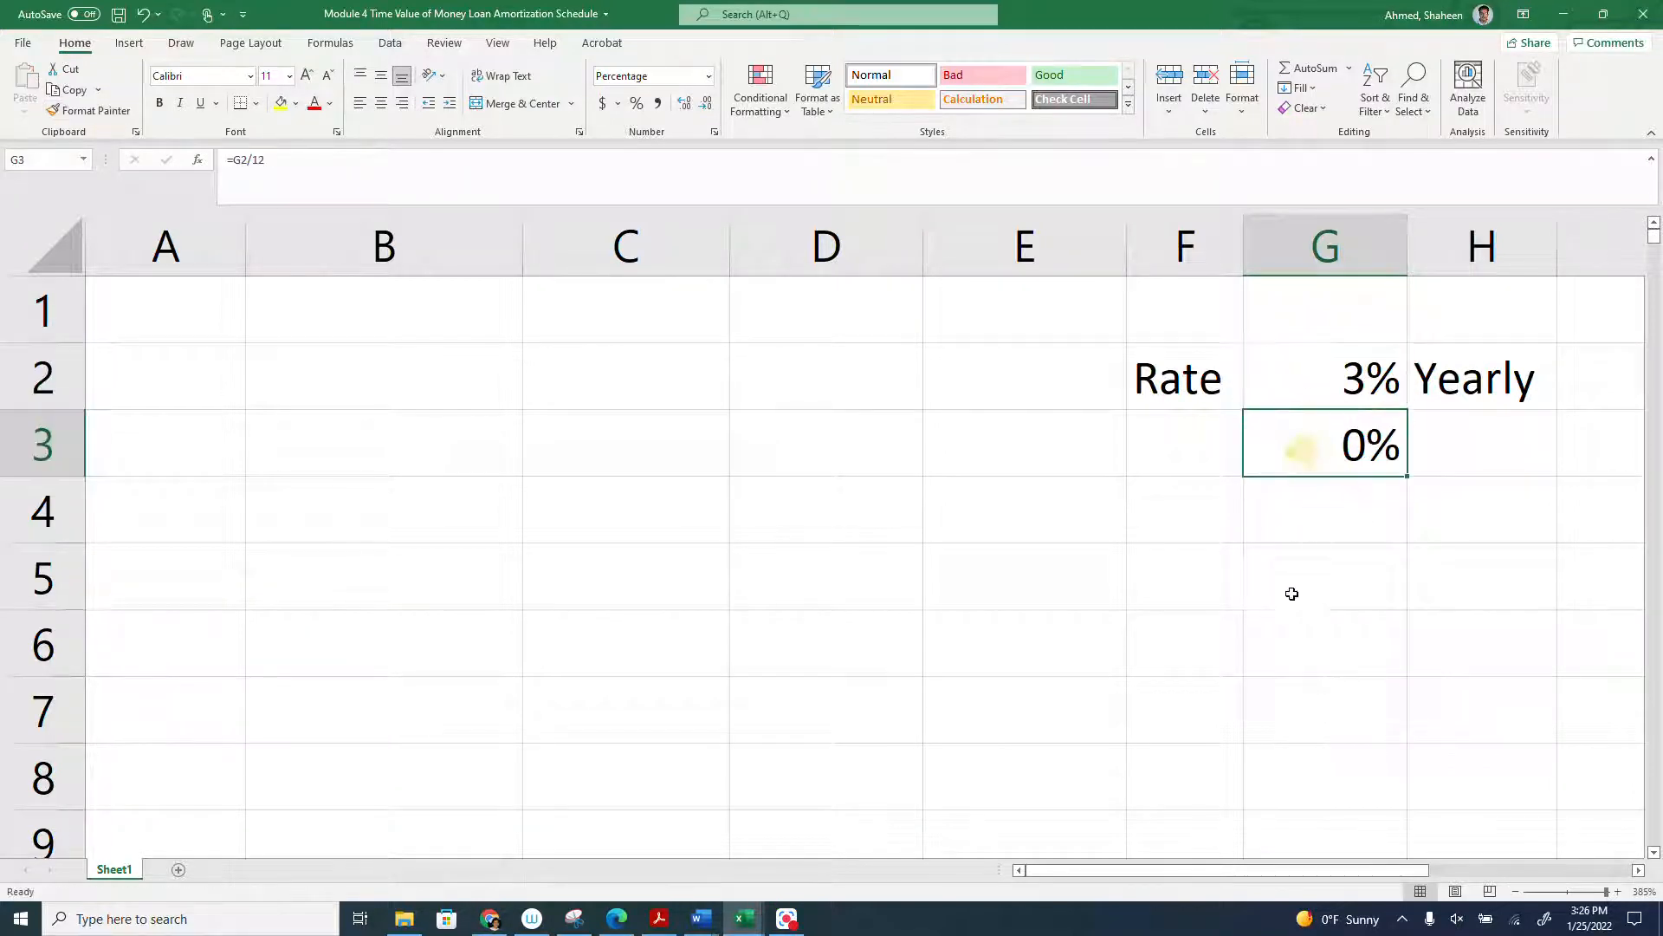
right_click(1342, 453)
left_click(1422, 810)
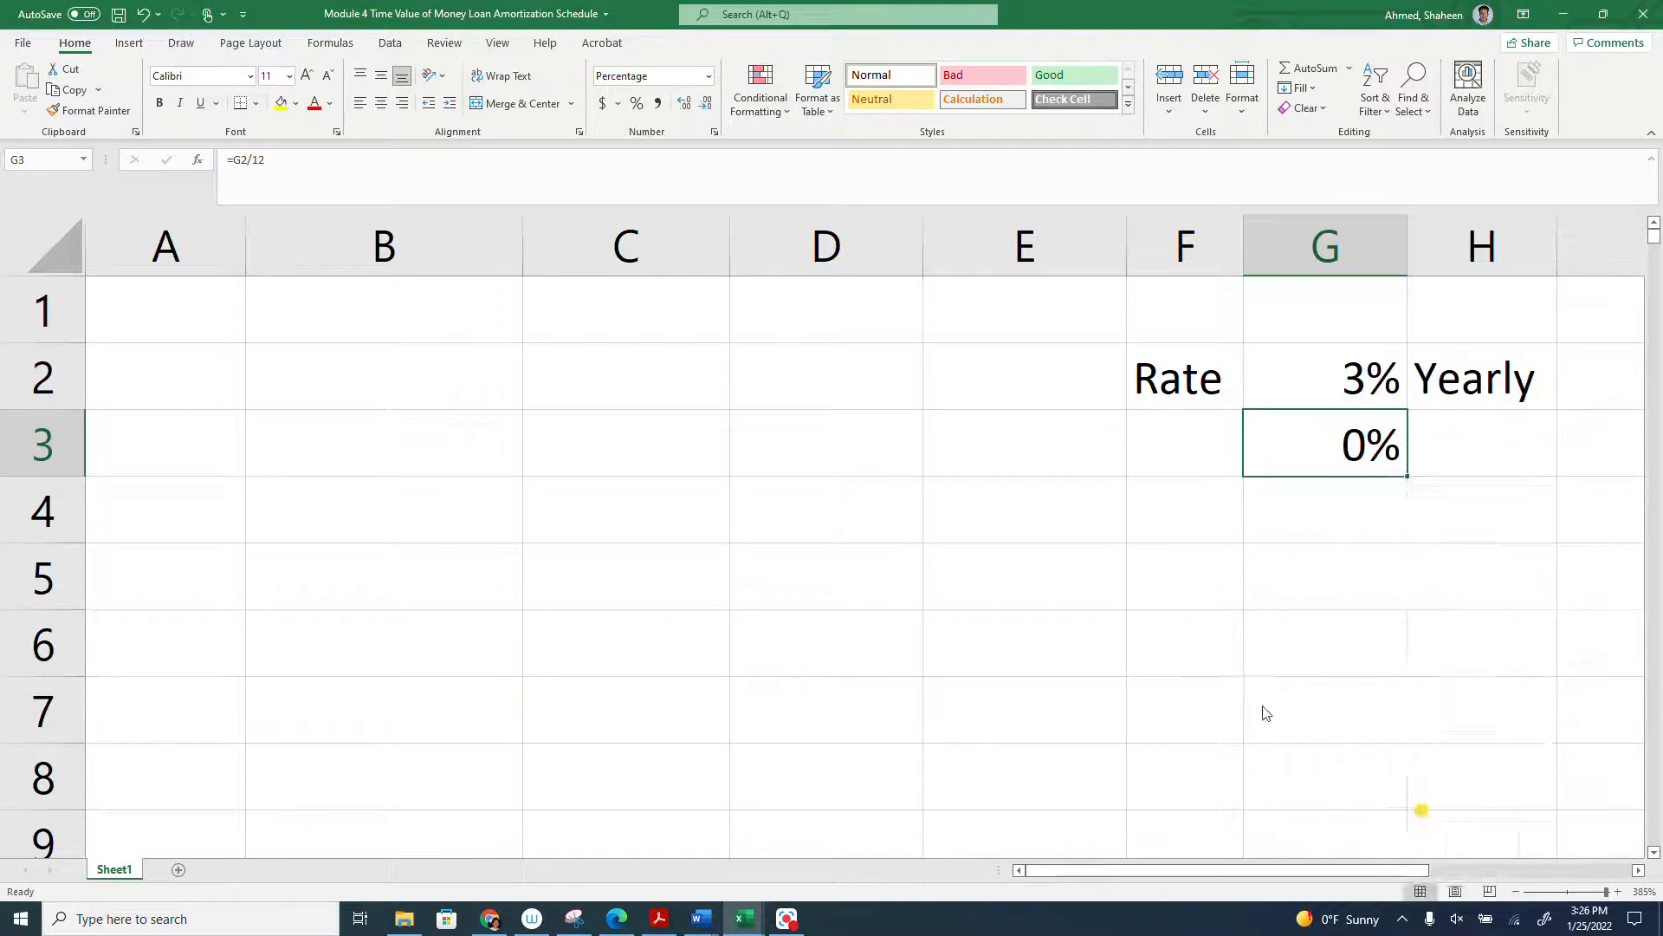
left_click(1429, 590)
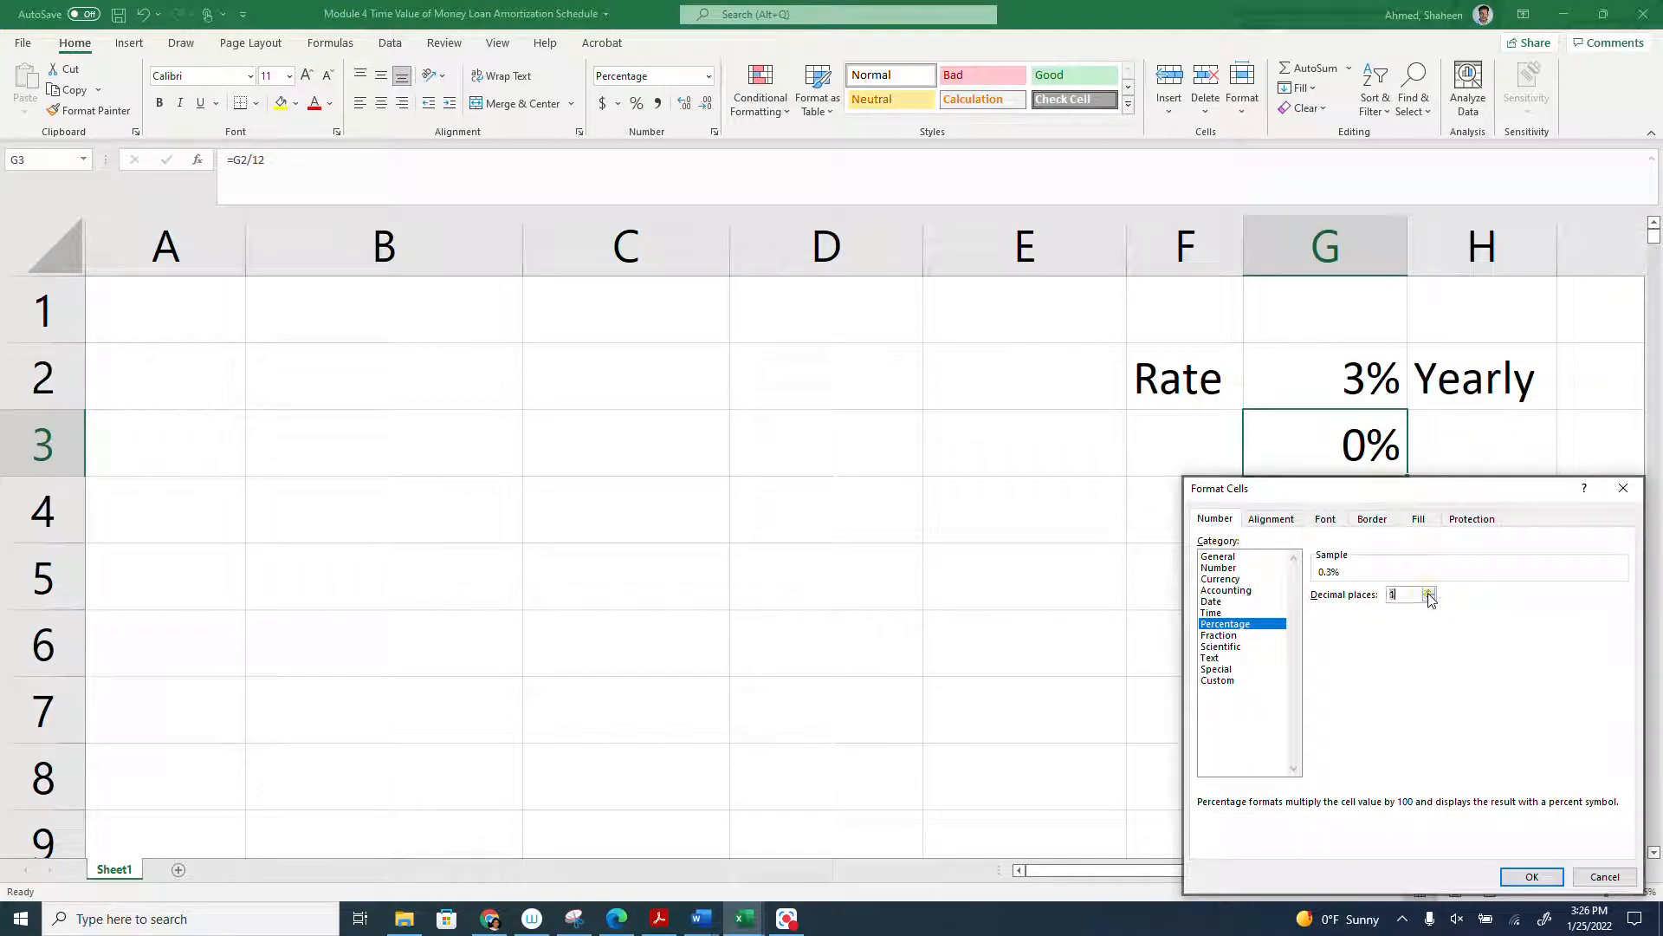
left_click(1534, 875)
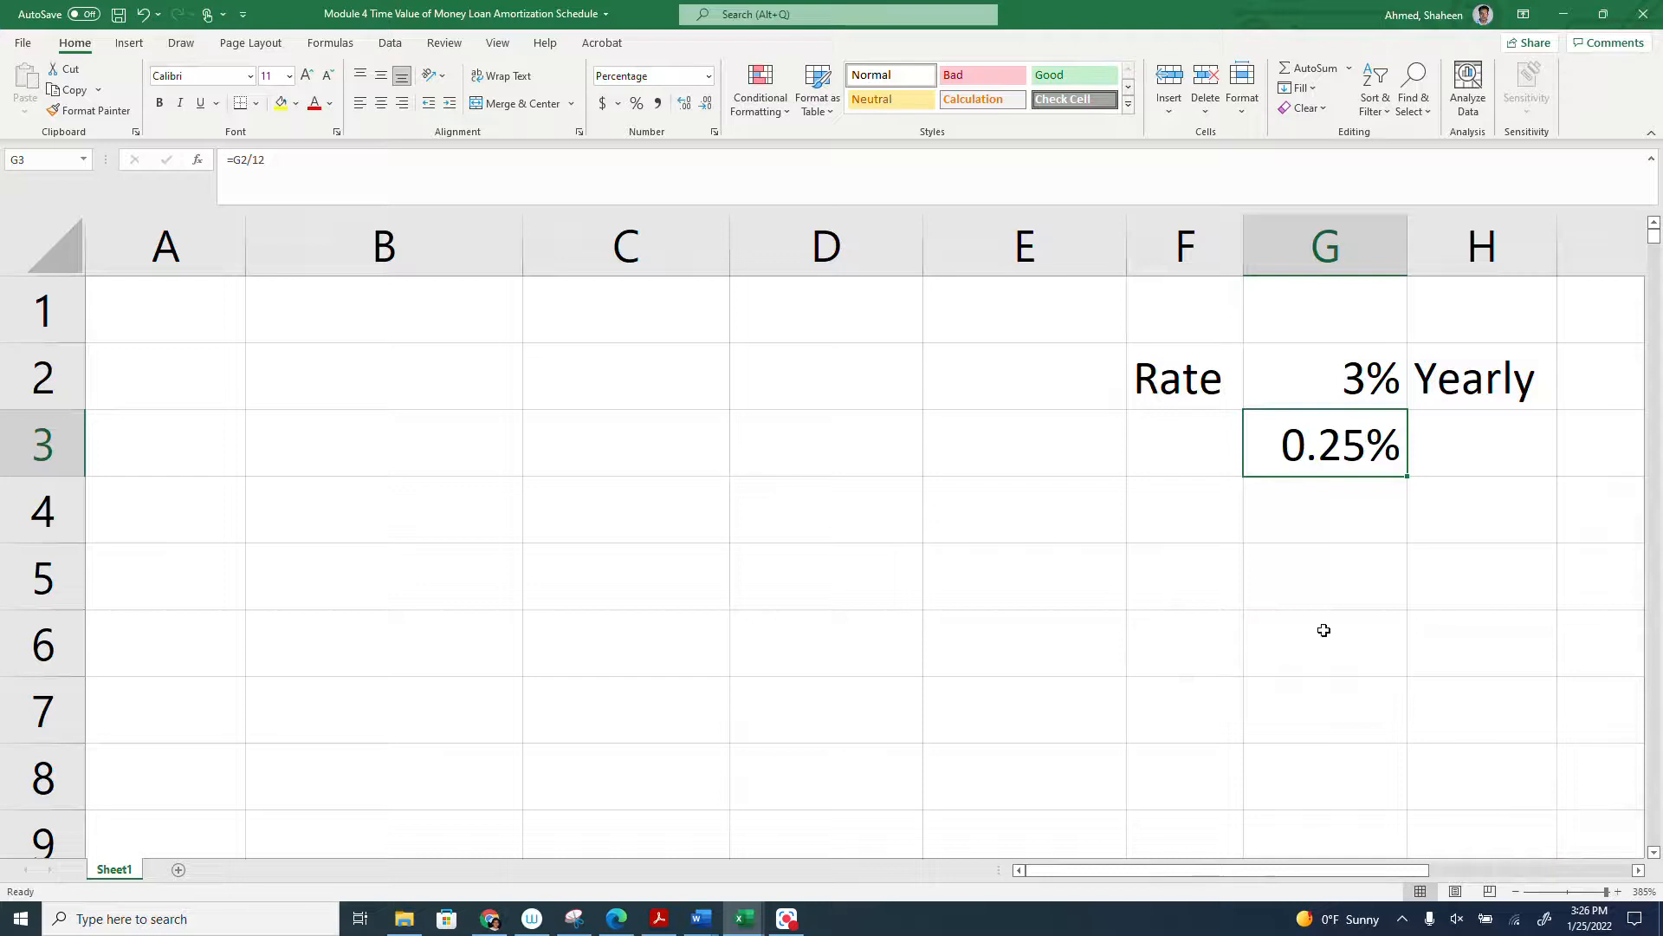
- Label the rate in G3 as Monthly in cell H3
left_click(1467, 446)
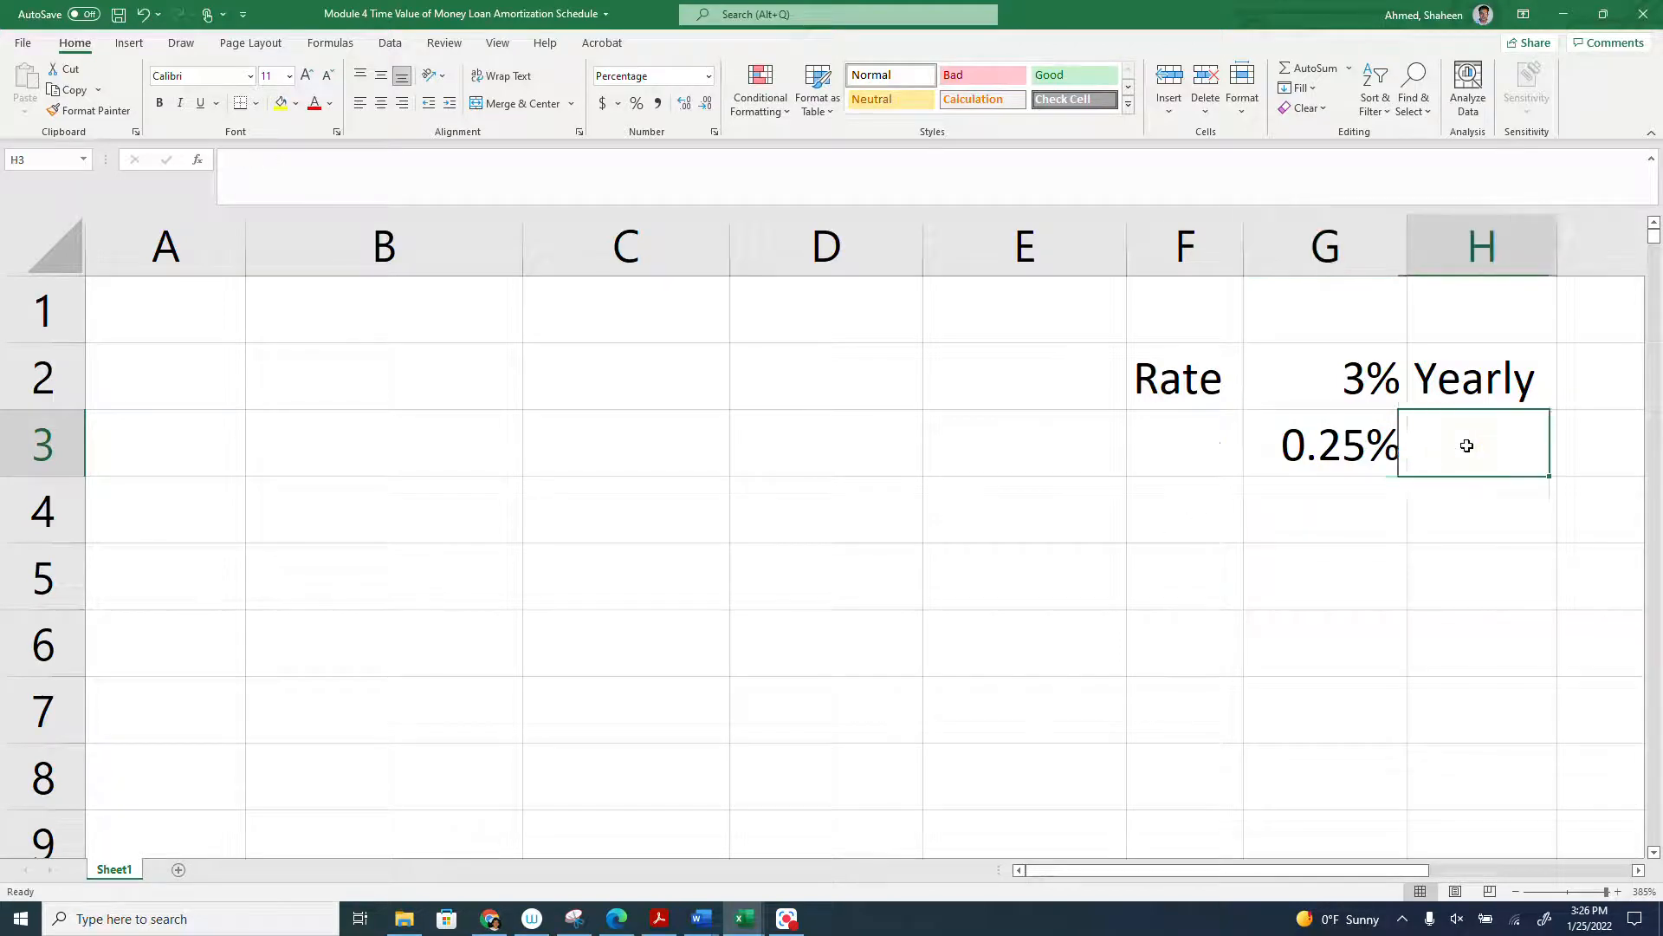
type("Monthly")
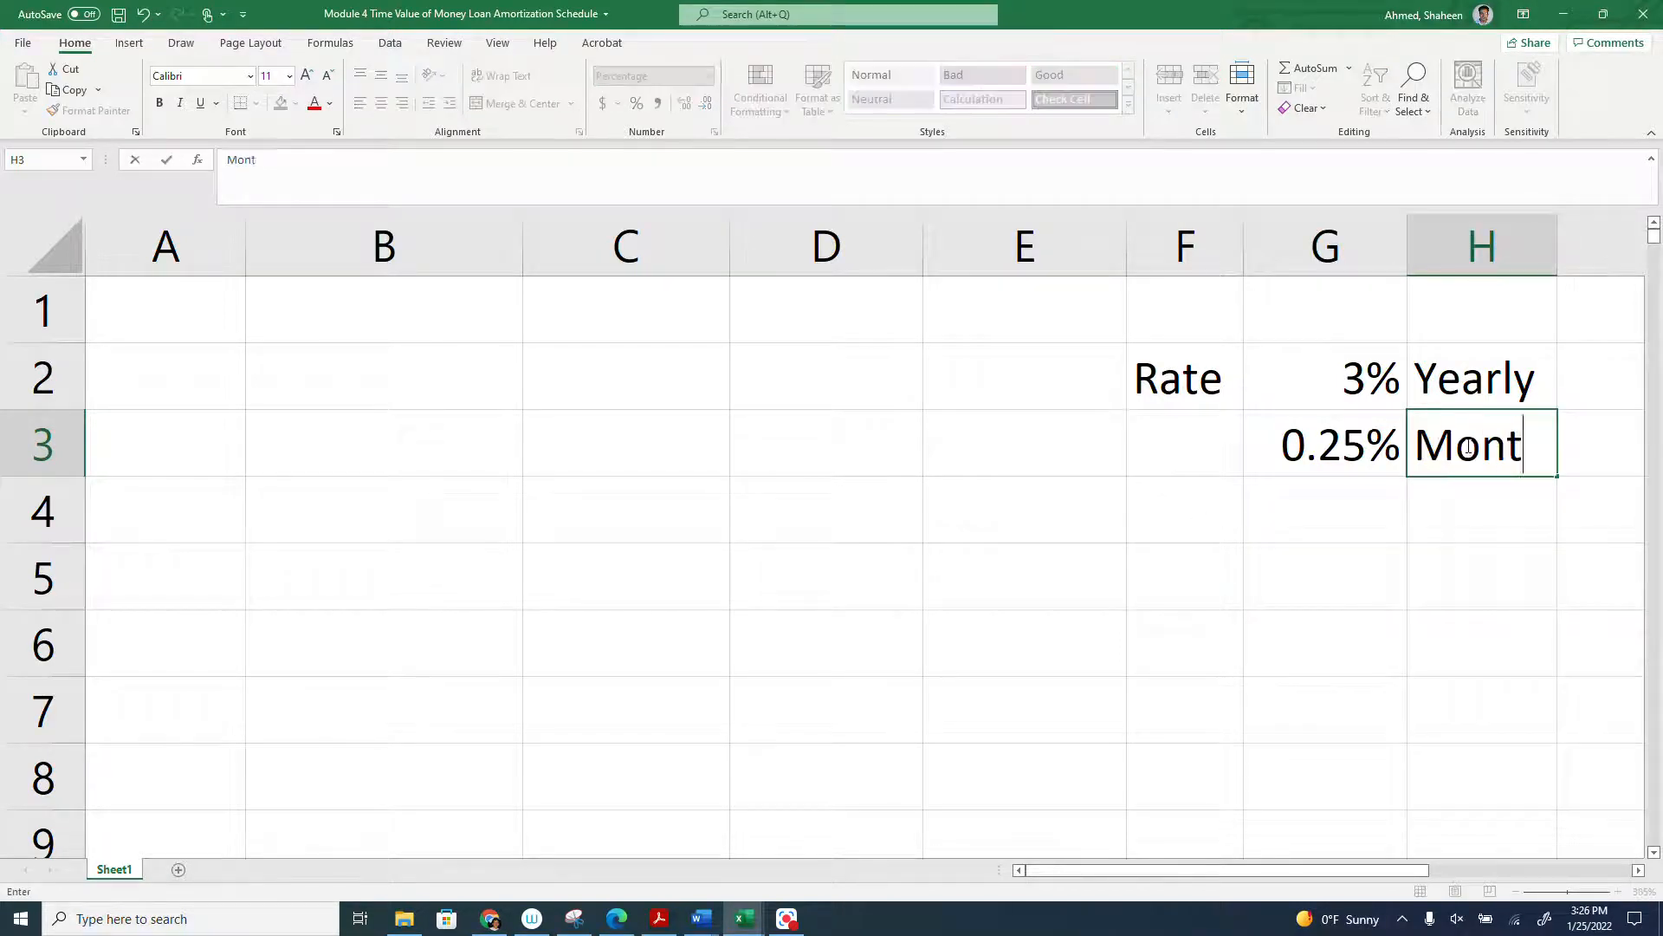
key("Return")
- Enter the label Term in F4, the value 30 in G4 and the label years in H4
key("Left")
key("Left")
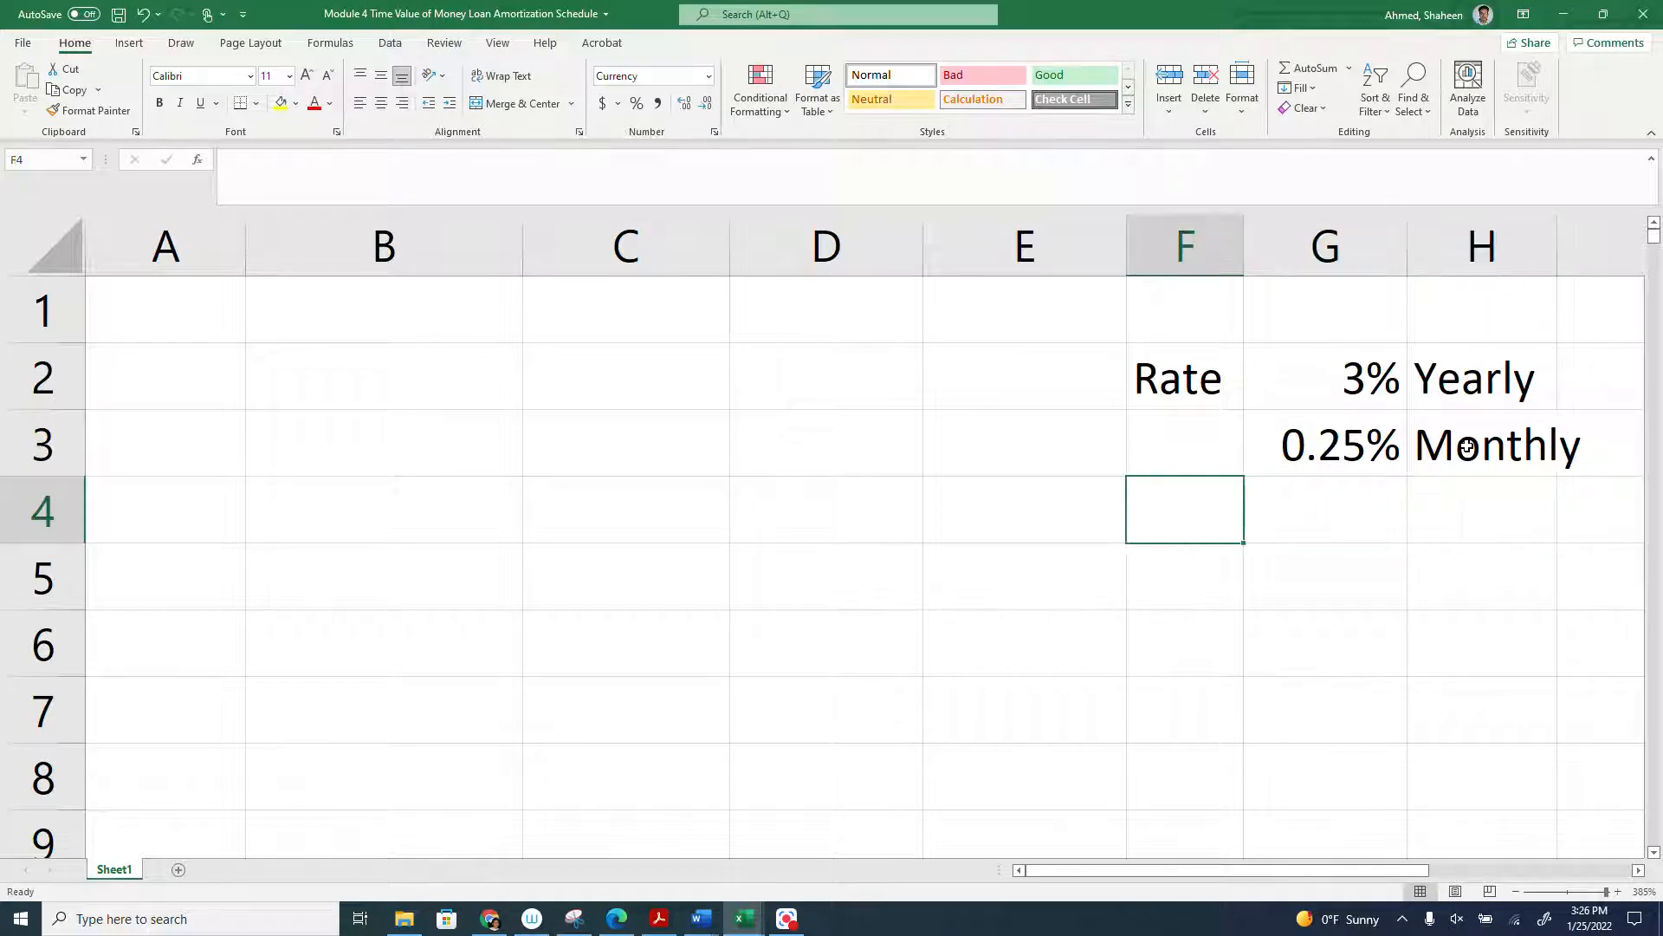
type("Term")
key("Tab")
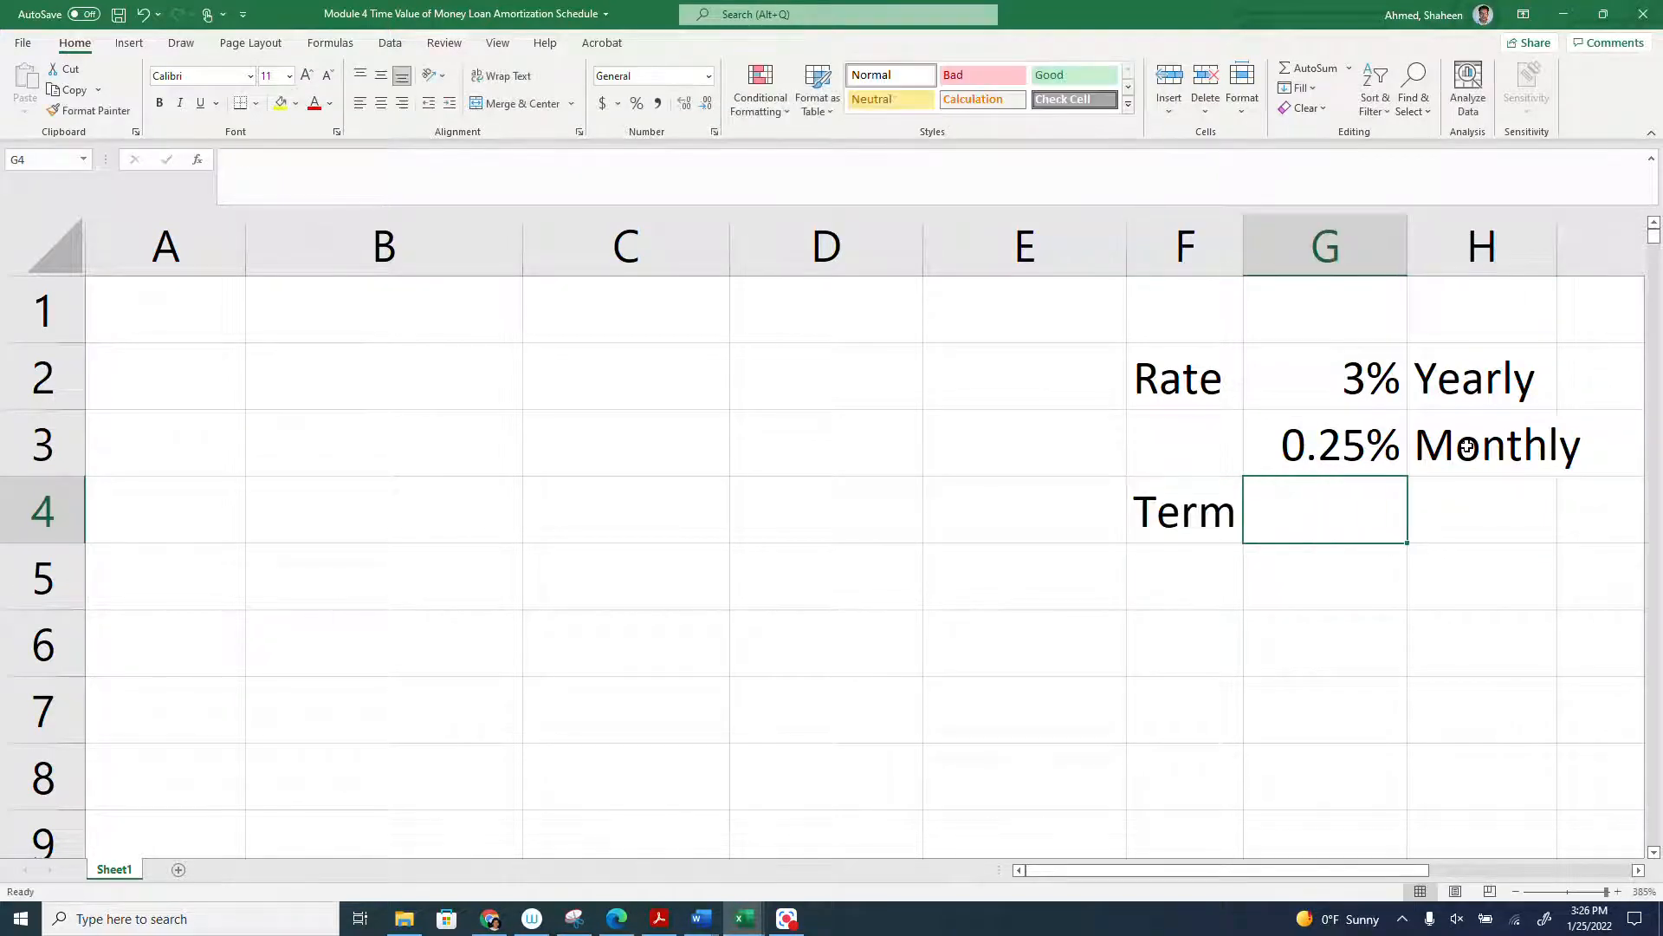
type("30")
key("Tab")
type("years")
key("Return")
- Convert the term to months in G5 with the formula =G4*12 and label it months in H5
key("Right")
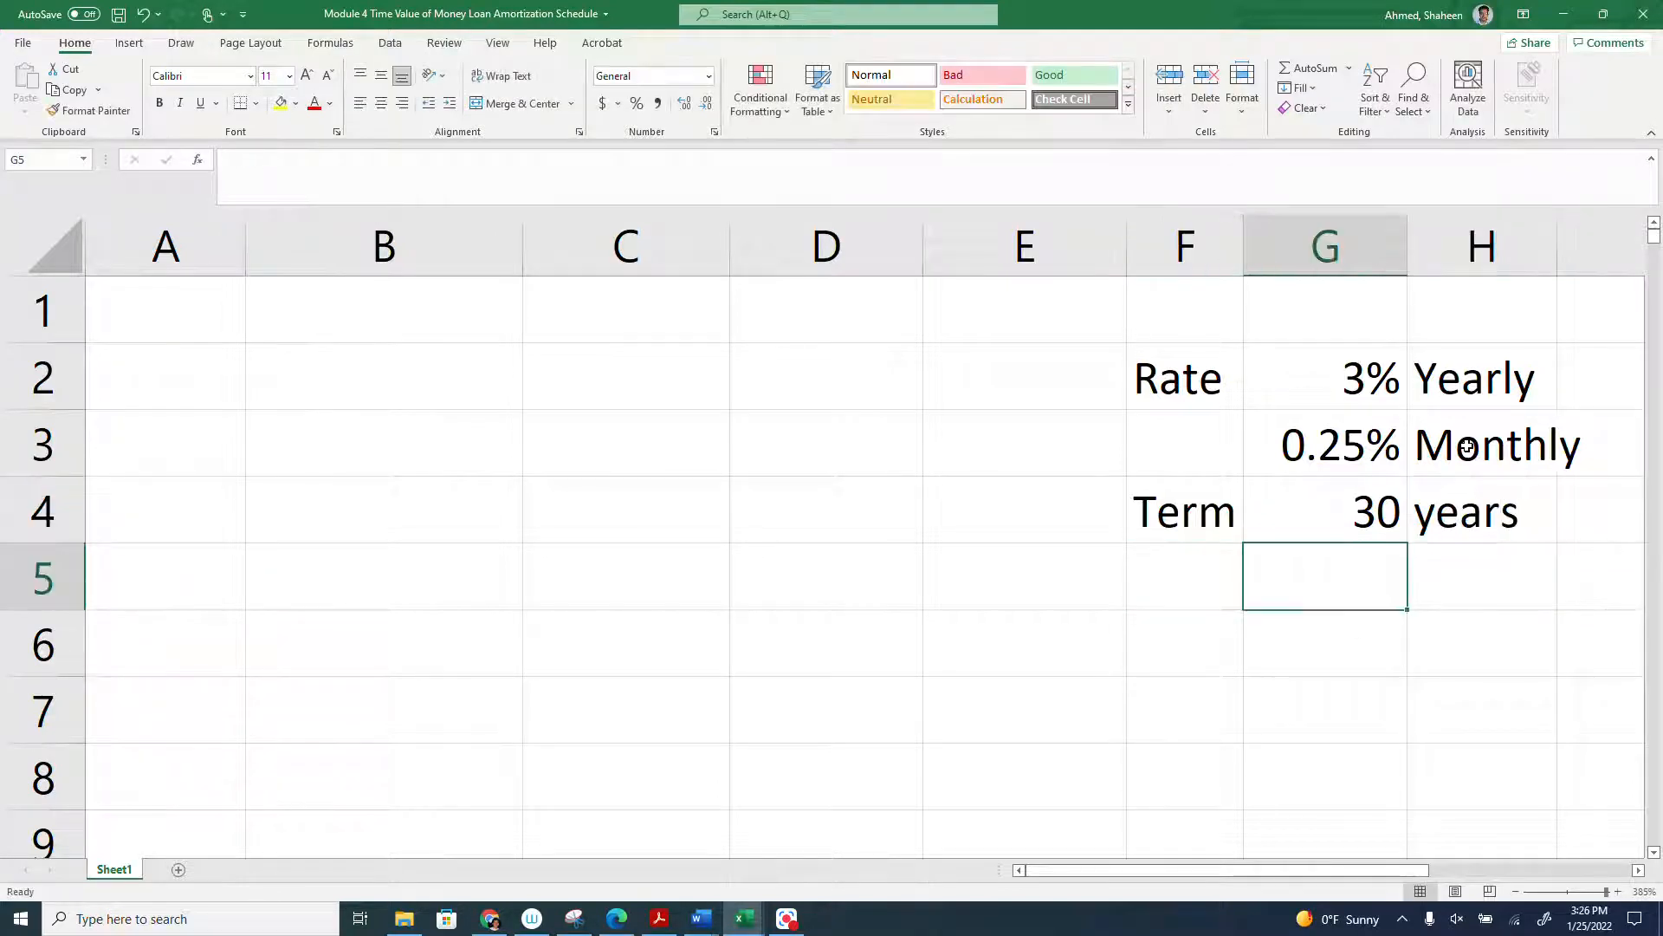
type("=")
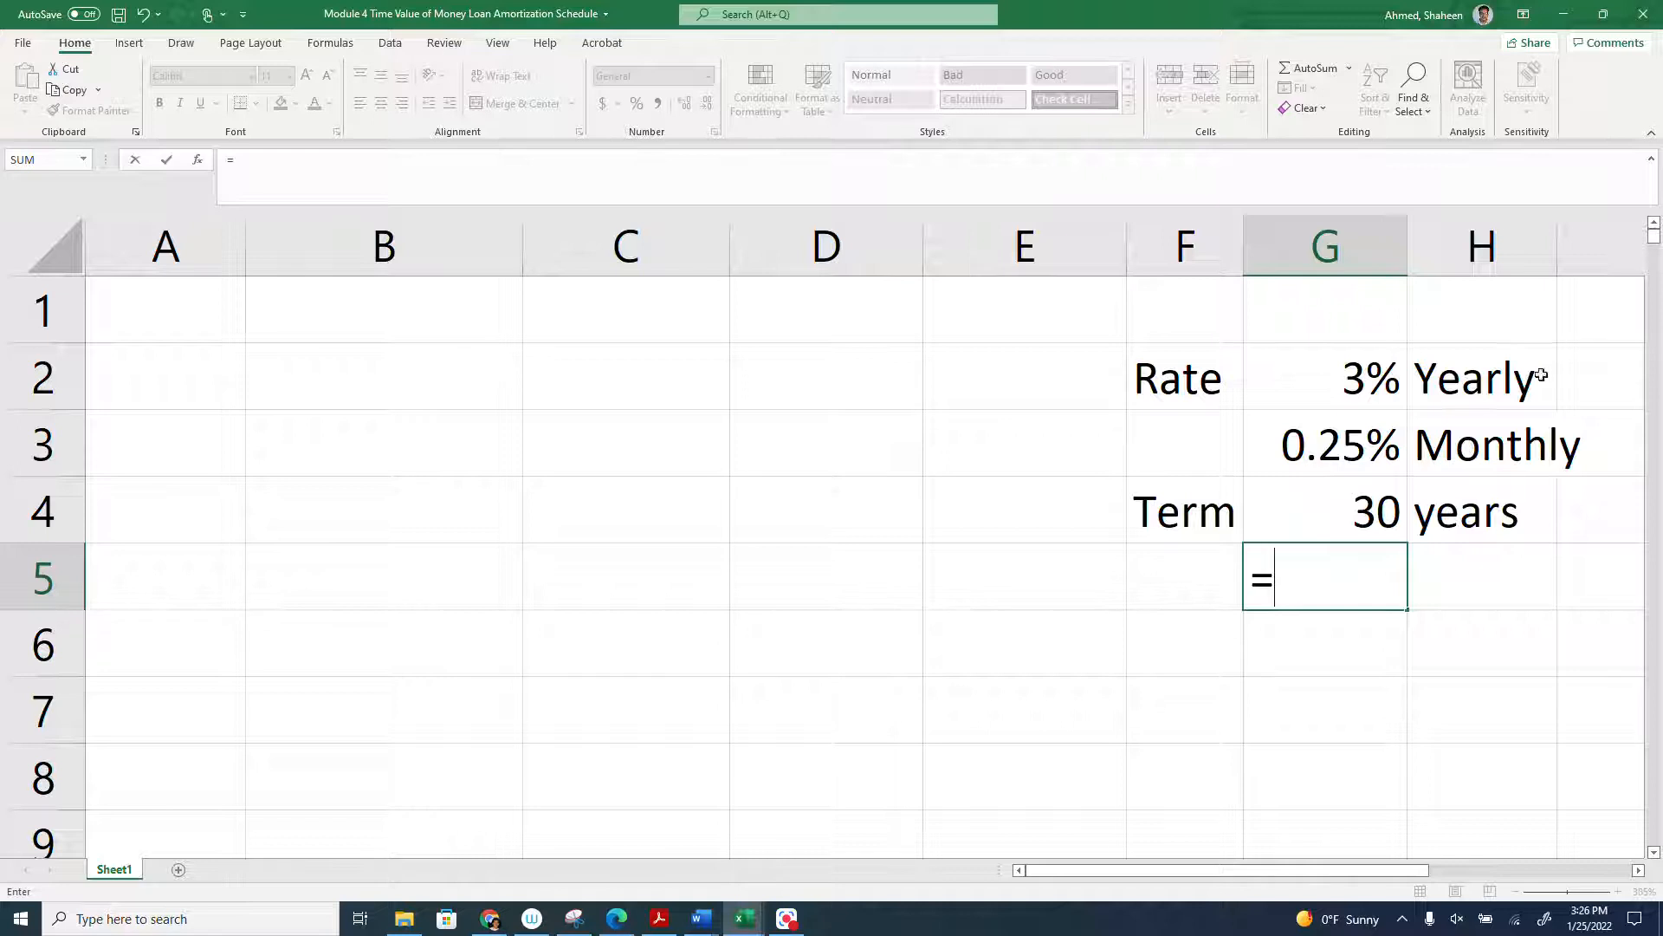
left_click(1333, 509)
type("*12")
key("Tab")
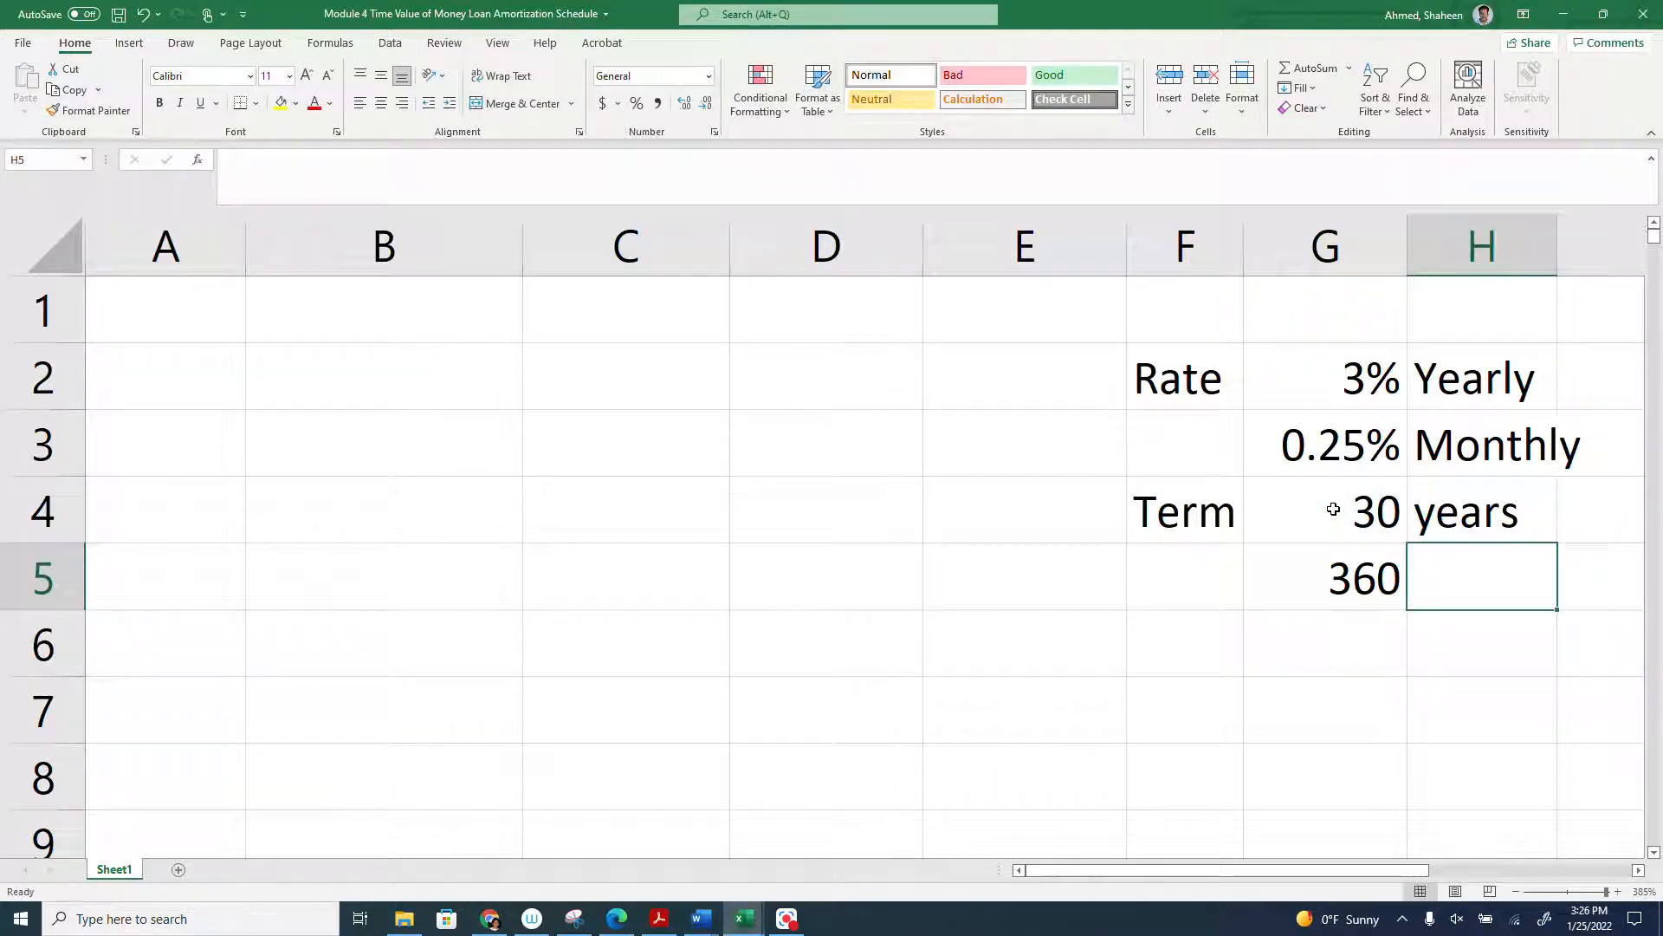
type("months")
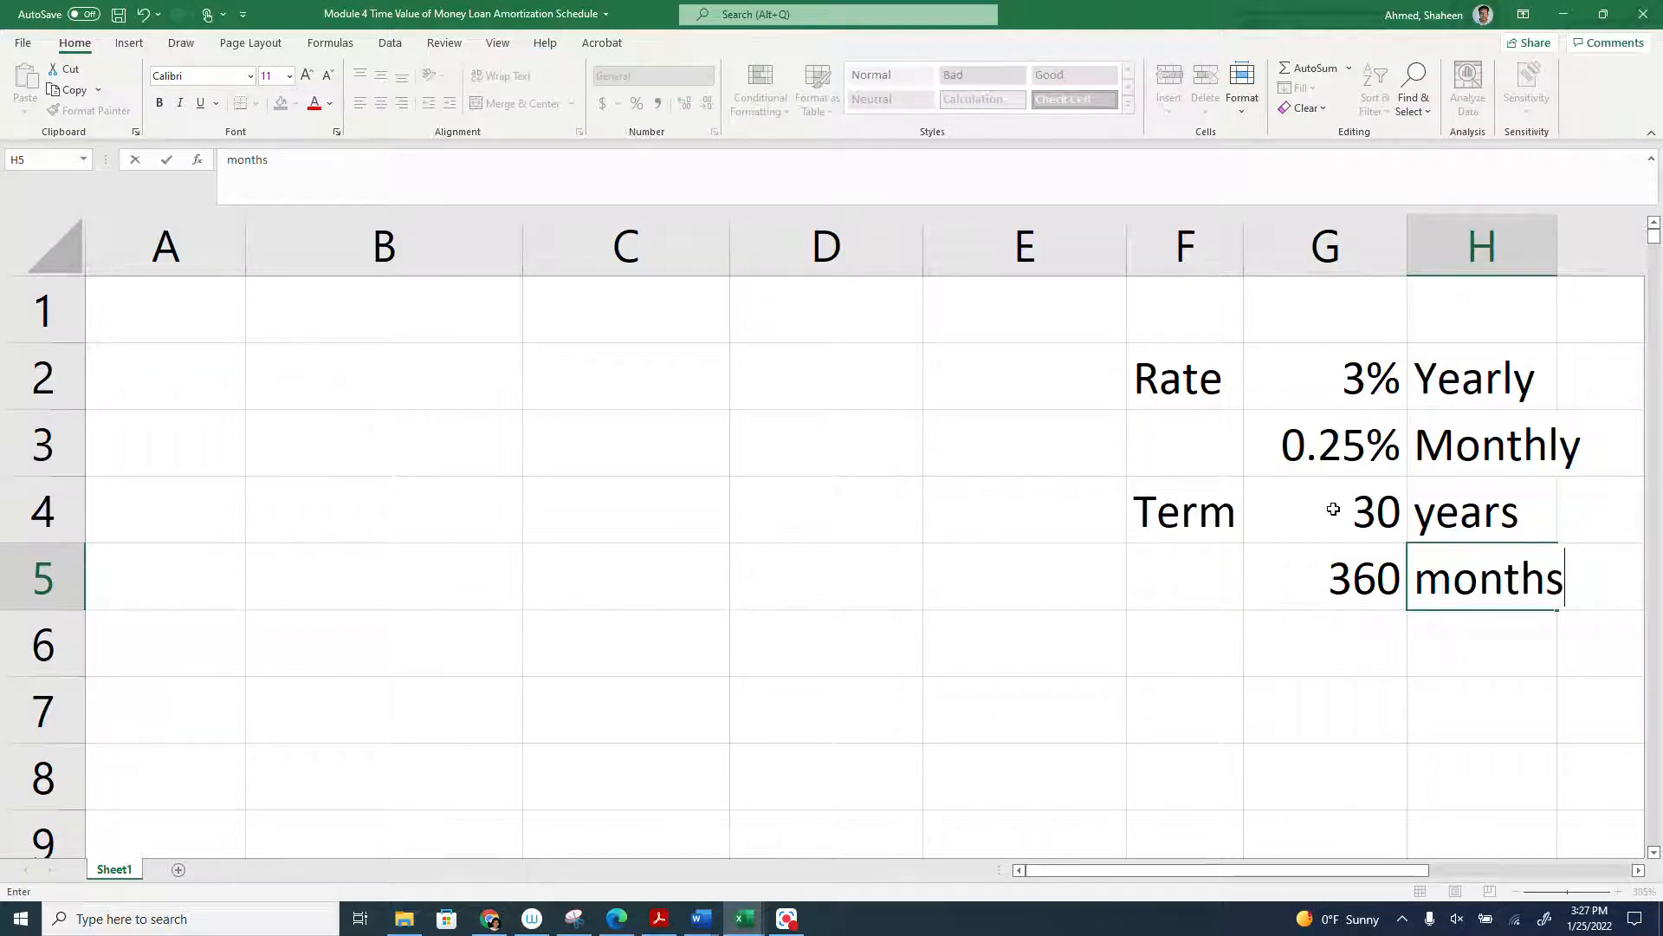
key("Return")
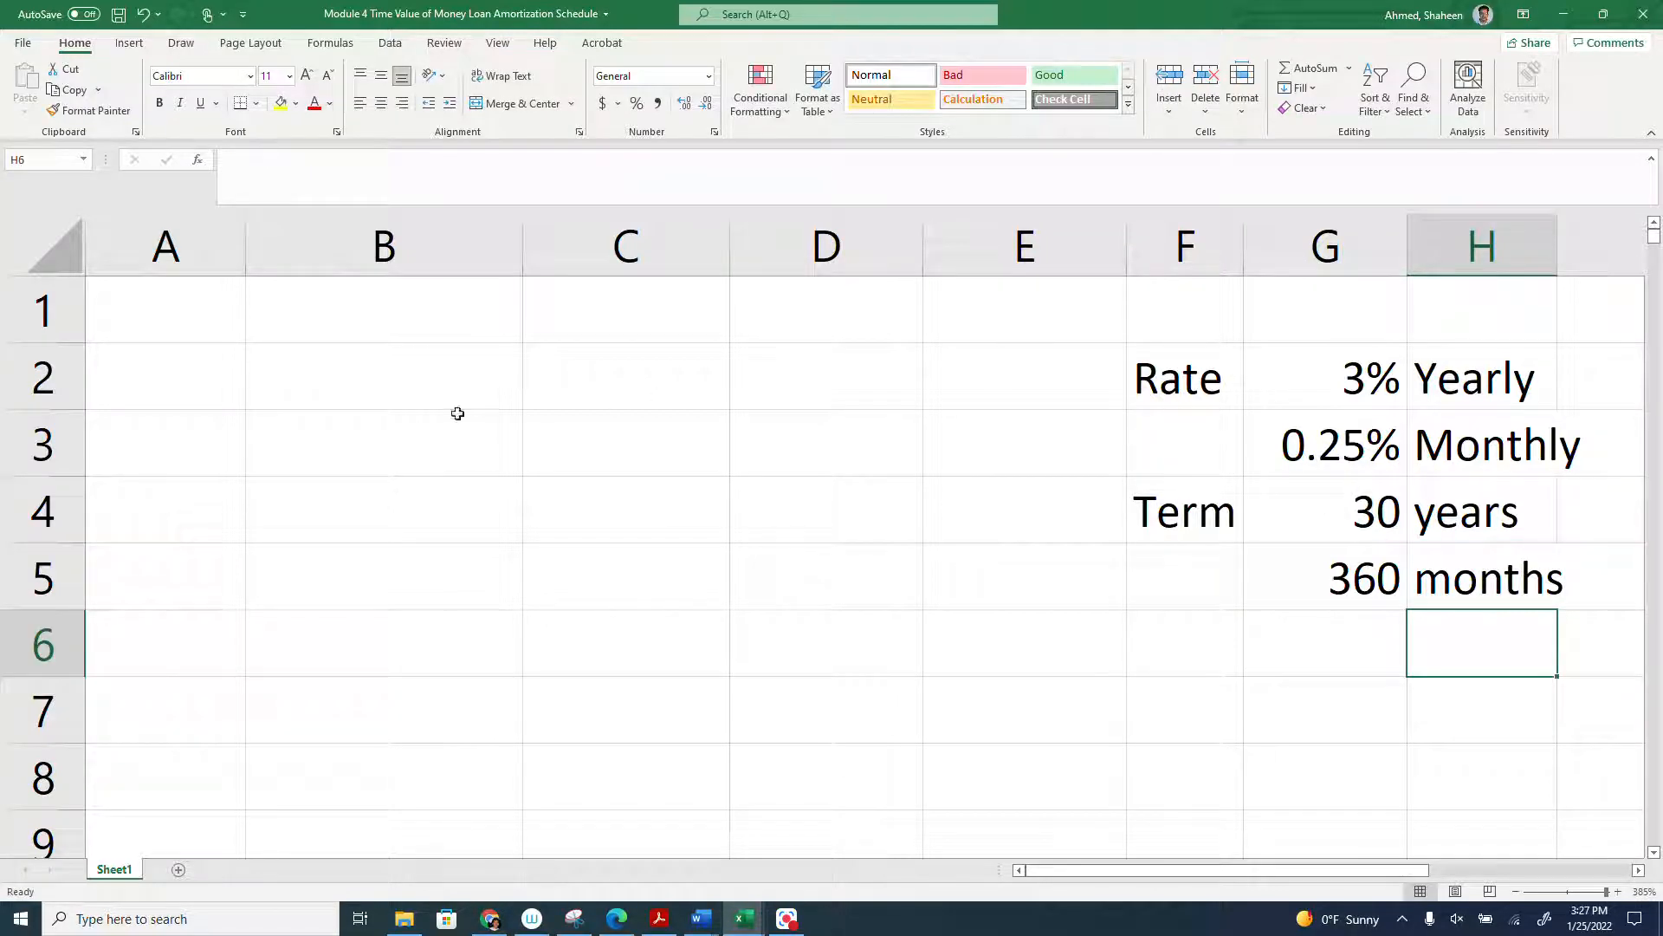
- Enter the column header Month in A1 and the first two month numbers, 1 and 2, in A2 and A3
left_click(169, 323)
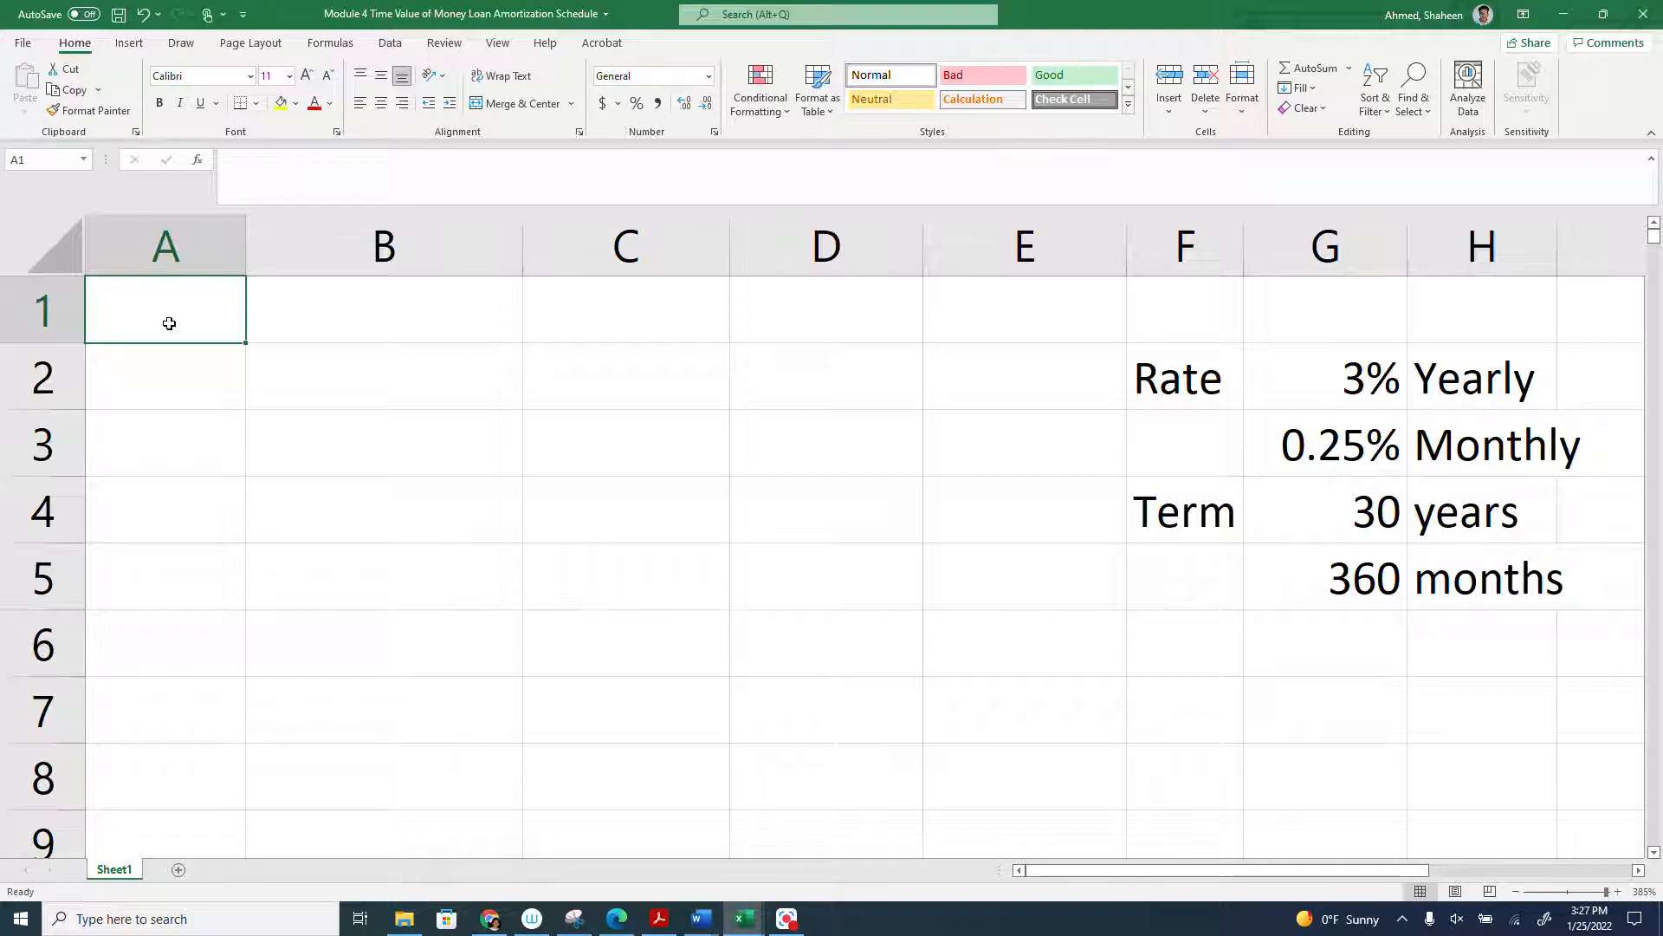
type("Month")
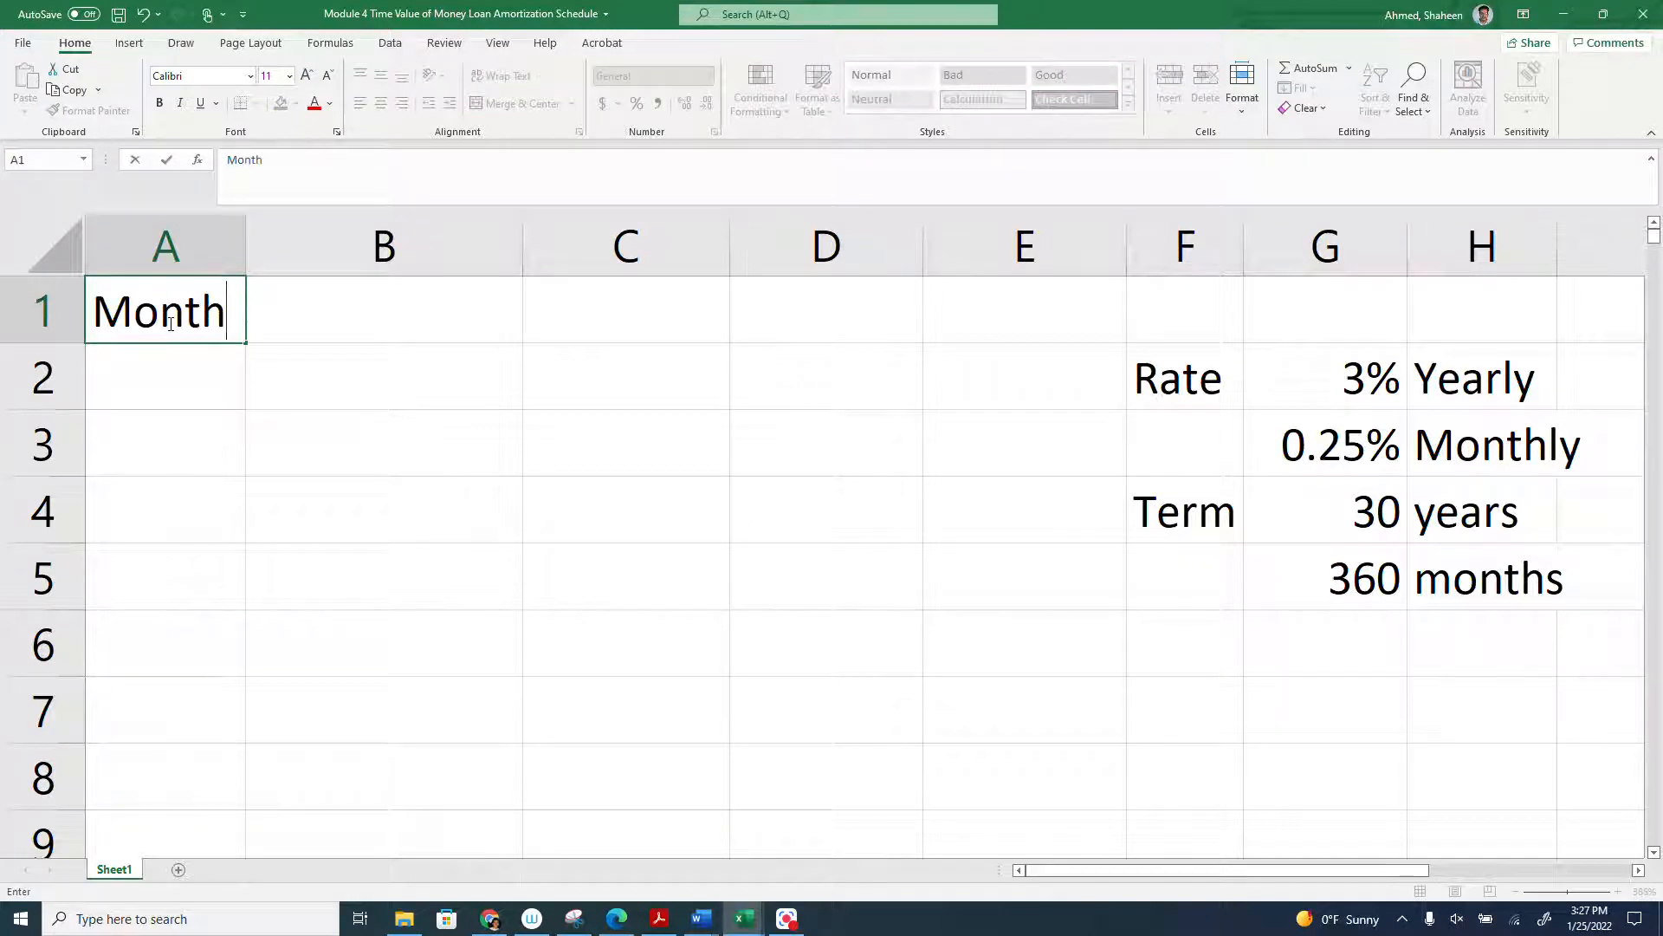
key("Return")
type("1")
key("Return")
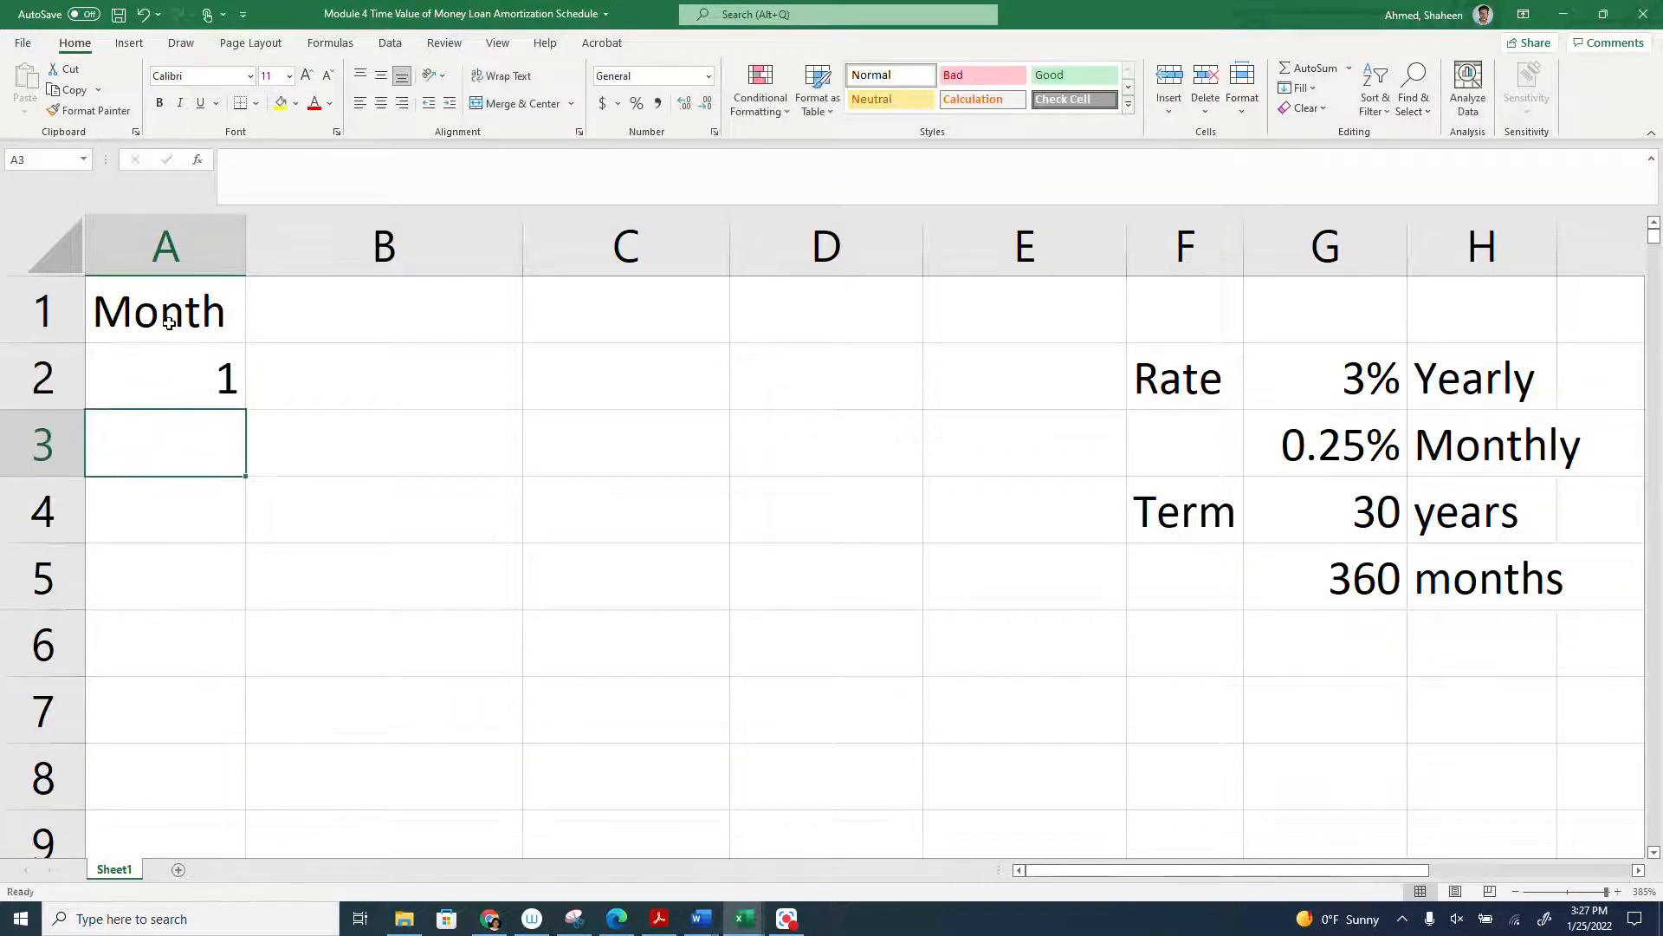
type("2")
key("Return")
- Fill the month number series from A2:A3 down to 360 in cell A361
left_click_drag(156, 375, 189, 416)
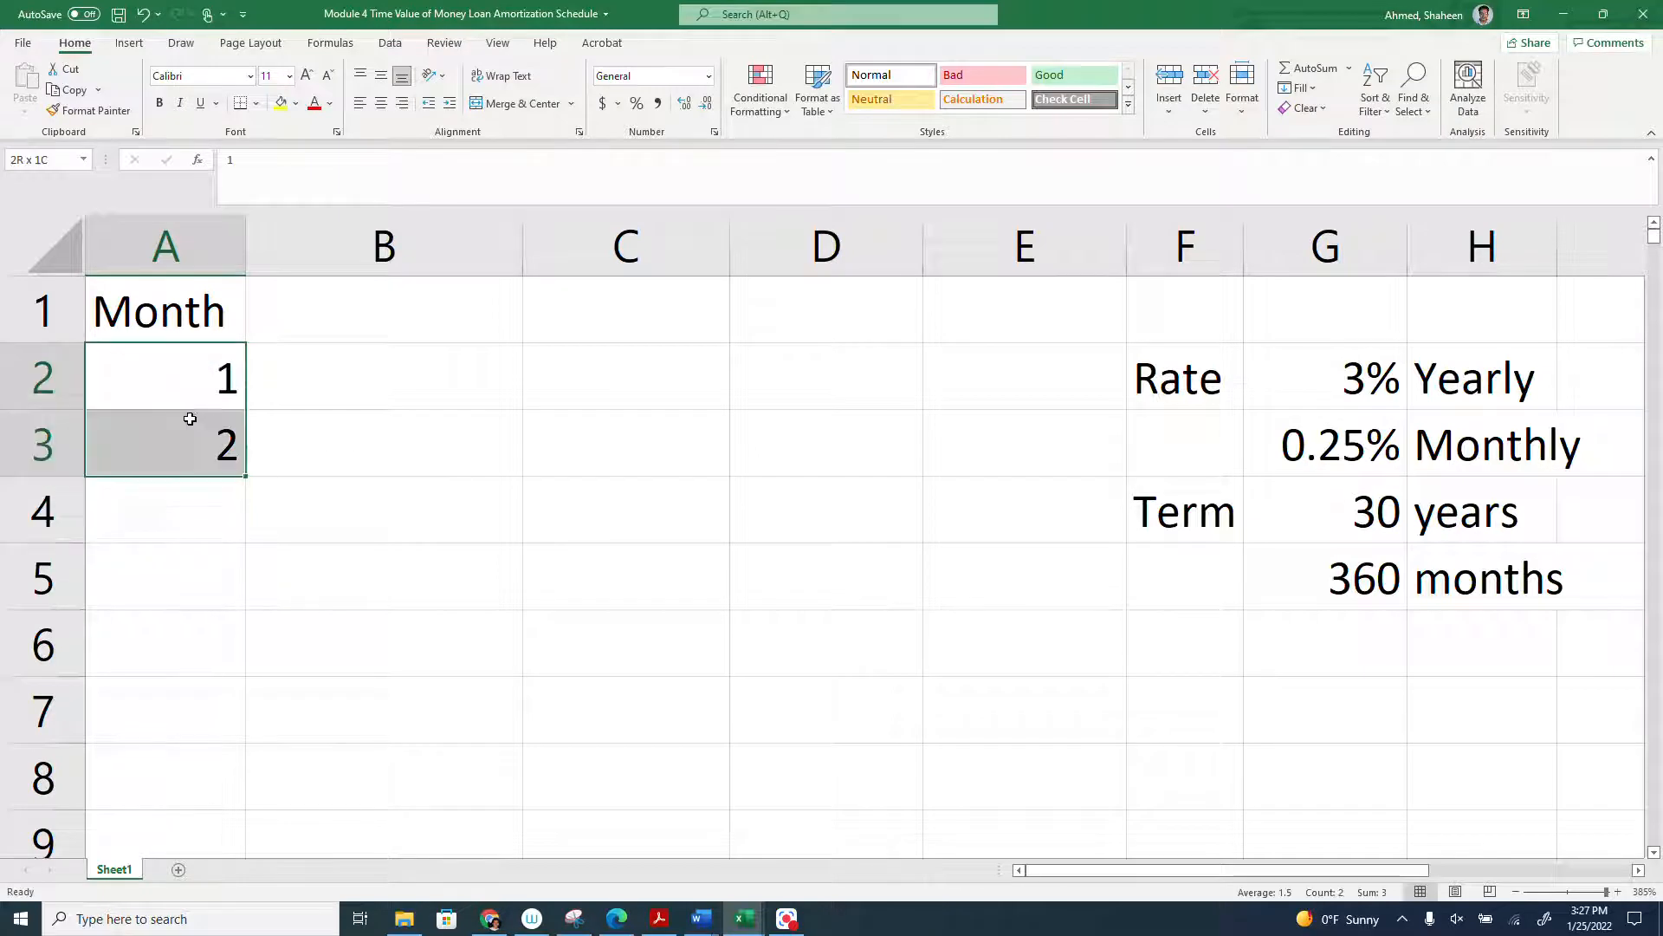
left_click_drag(247, 477, 242, 780)
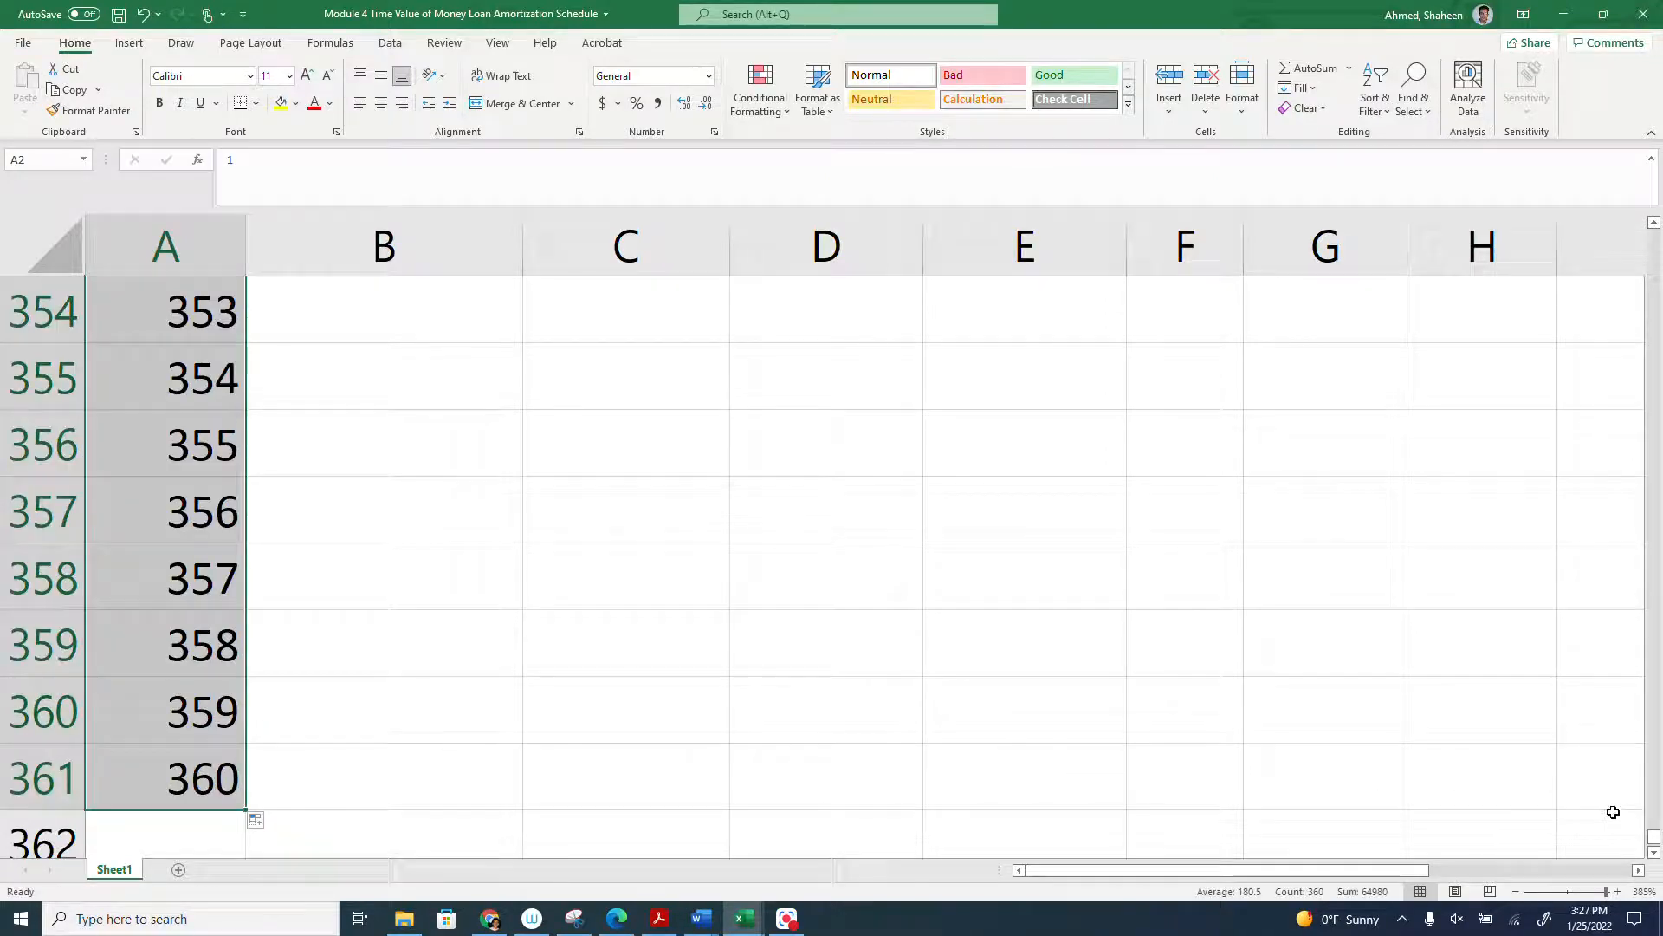
left_click_drag(1655, 837, 1654, 229)
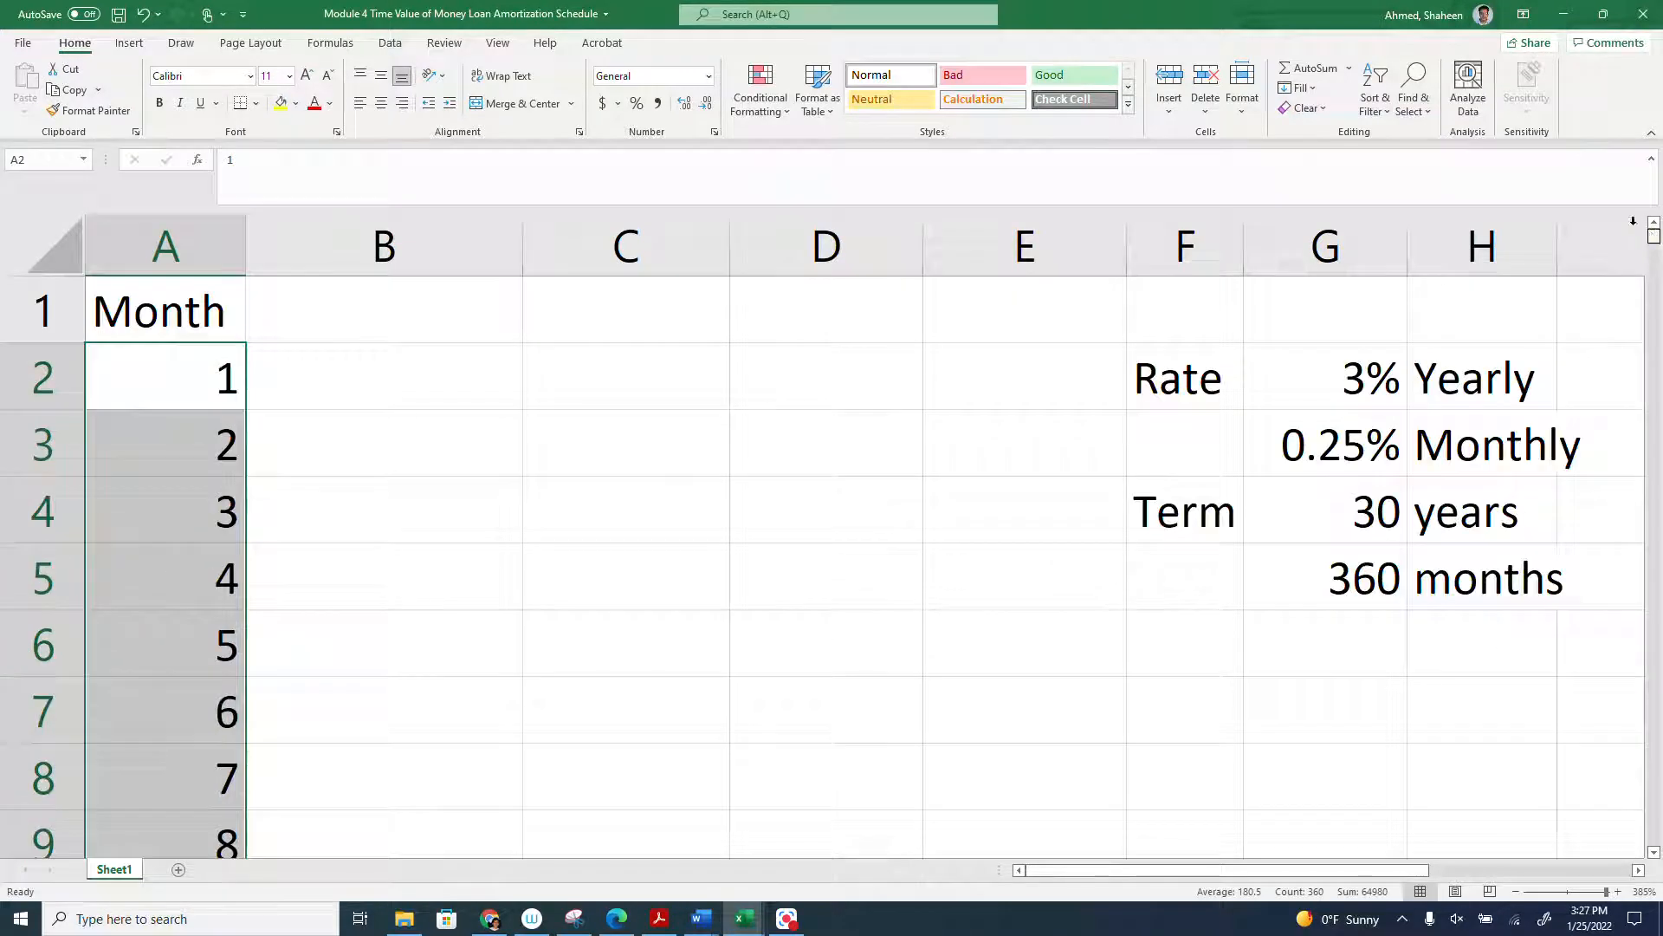
- Enter the value 700 in G6, below the term in months
left_click(372, 382)
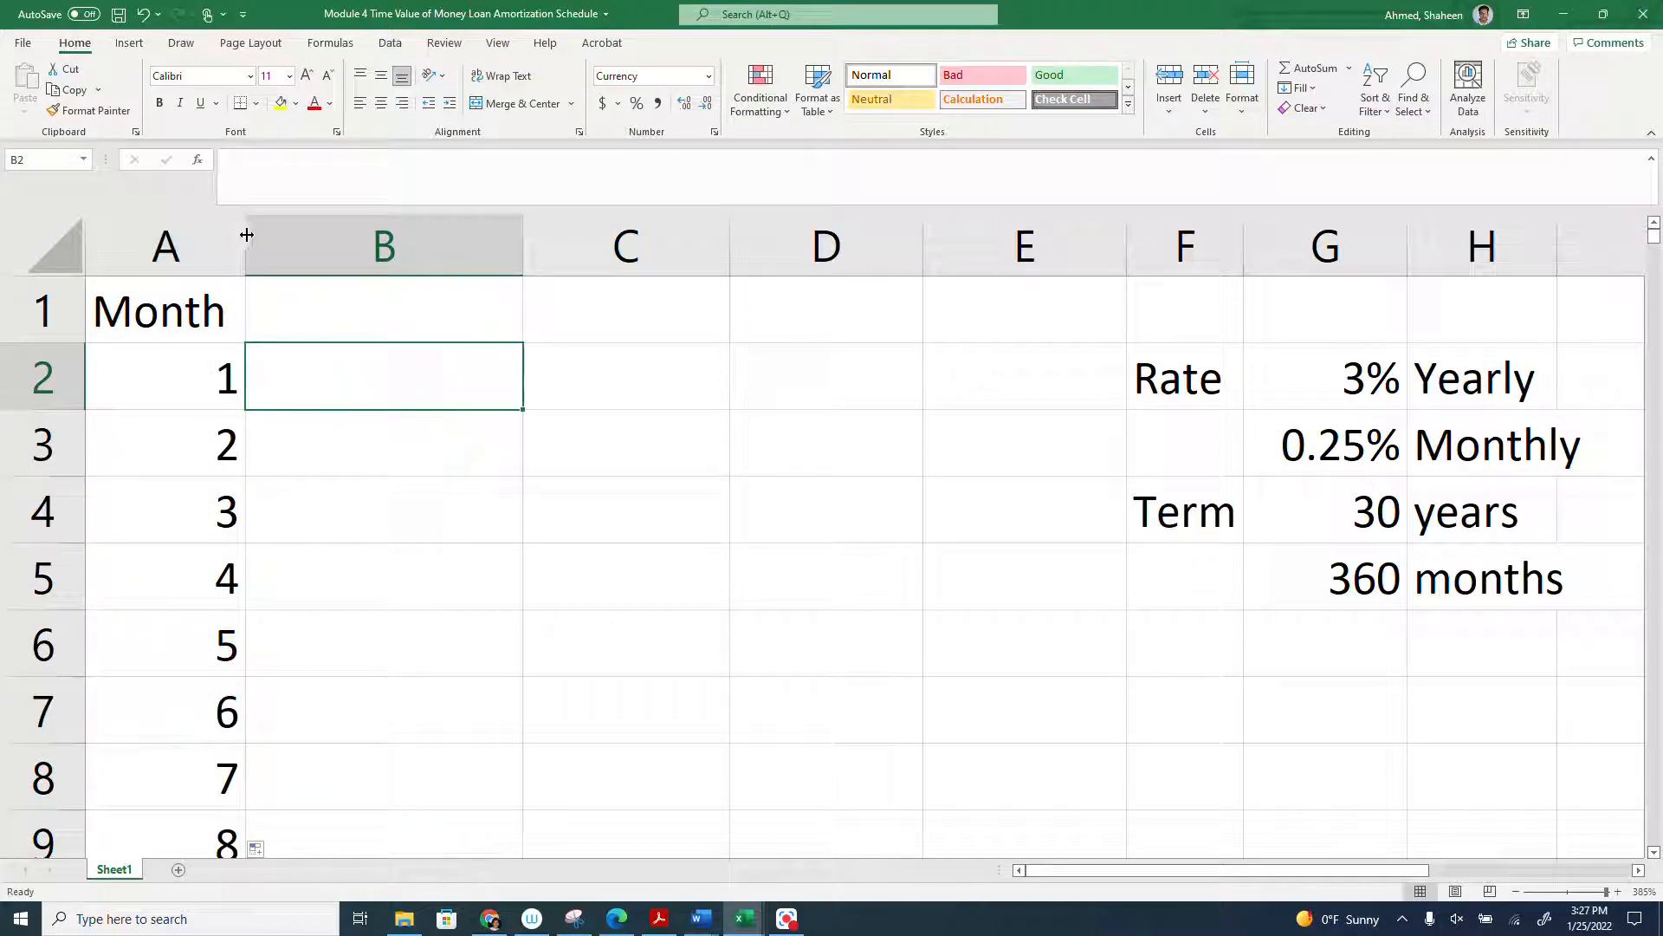
left_click(356, 315)
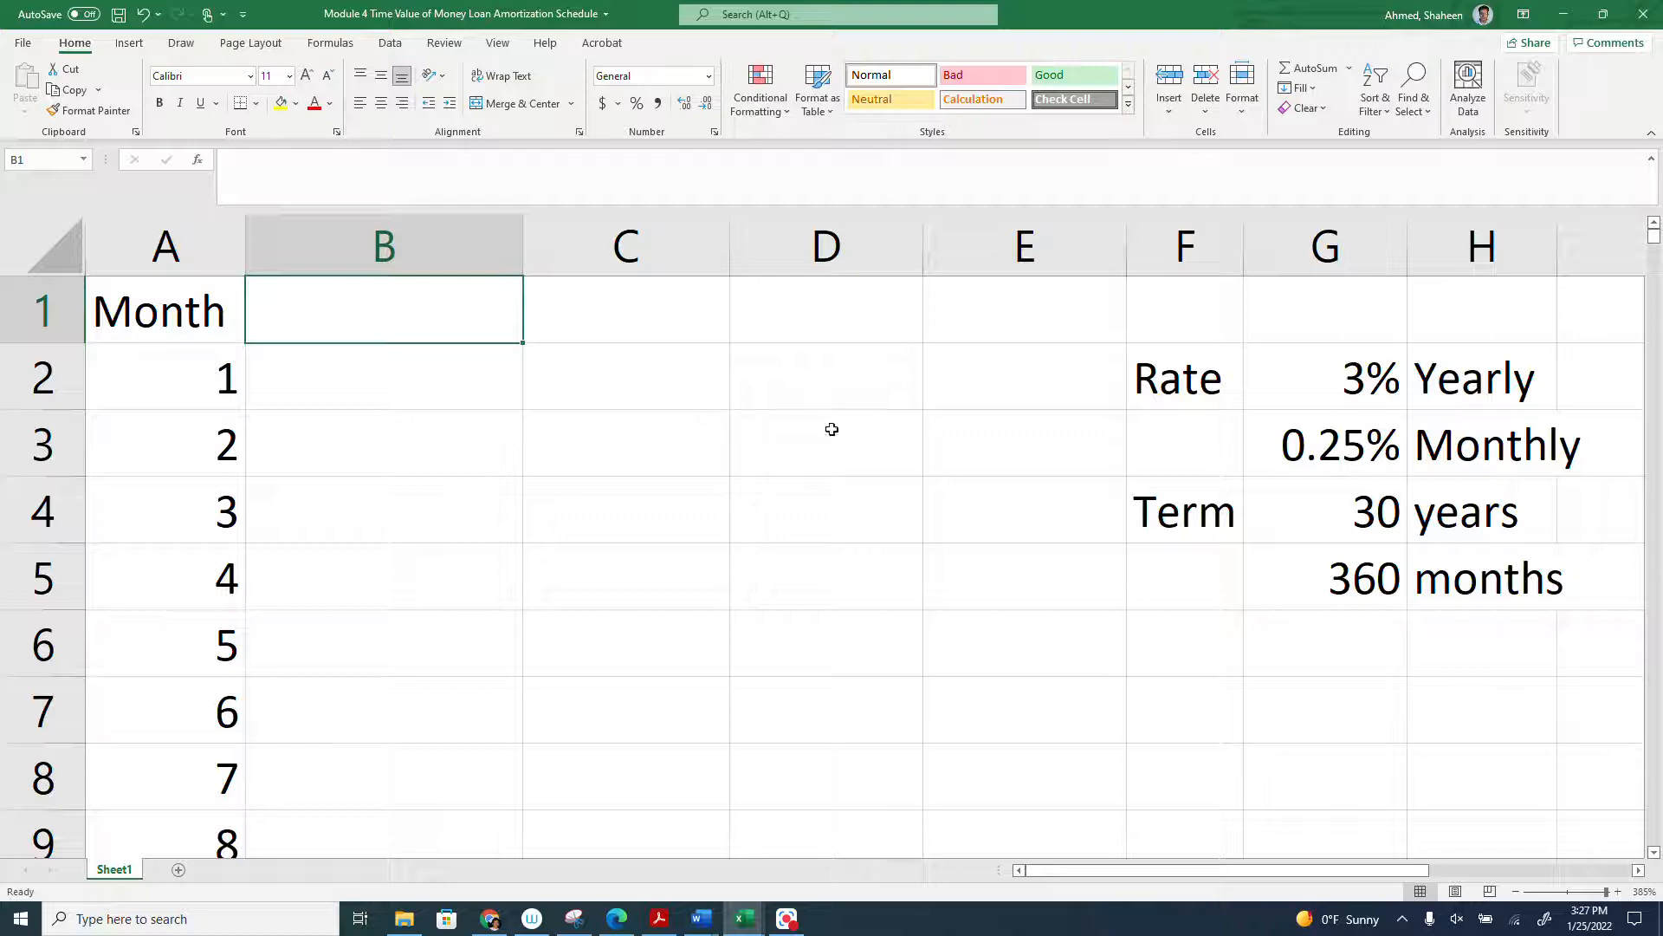
left_click(1318, 643)
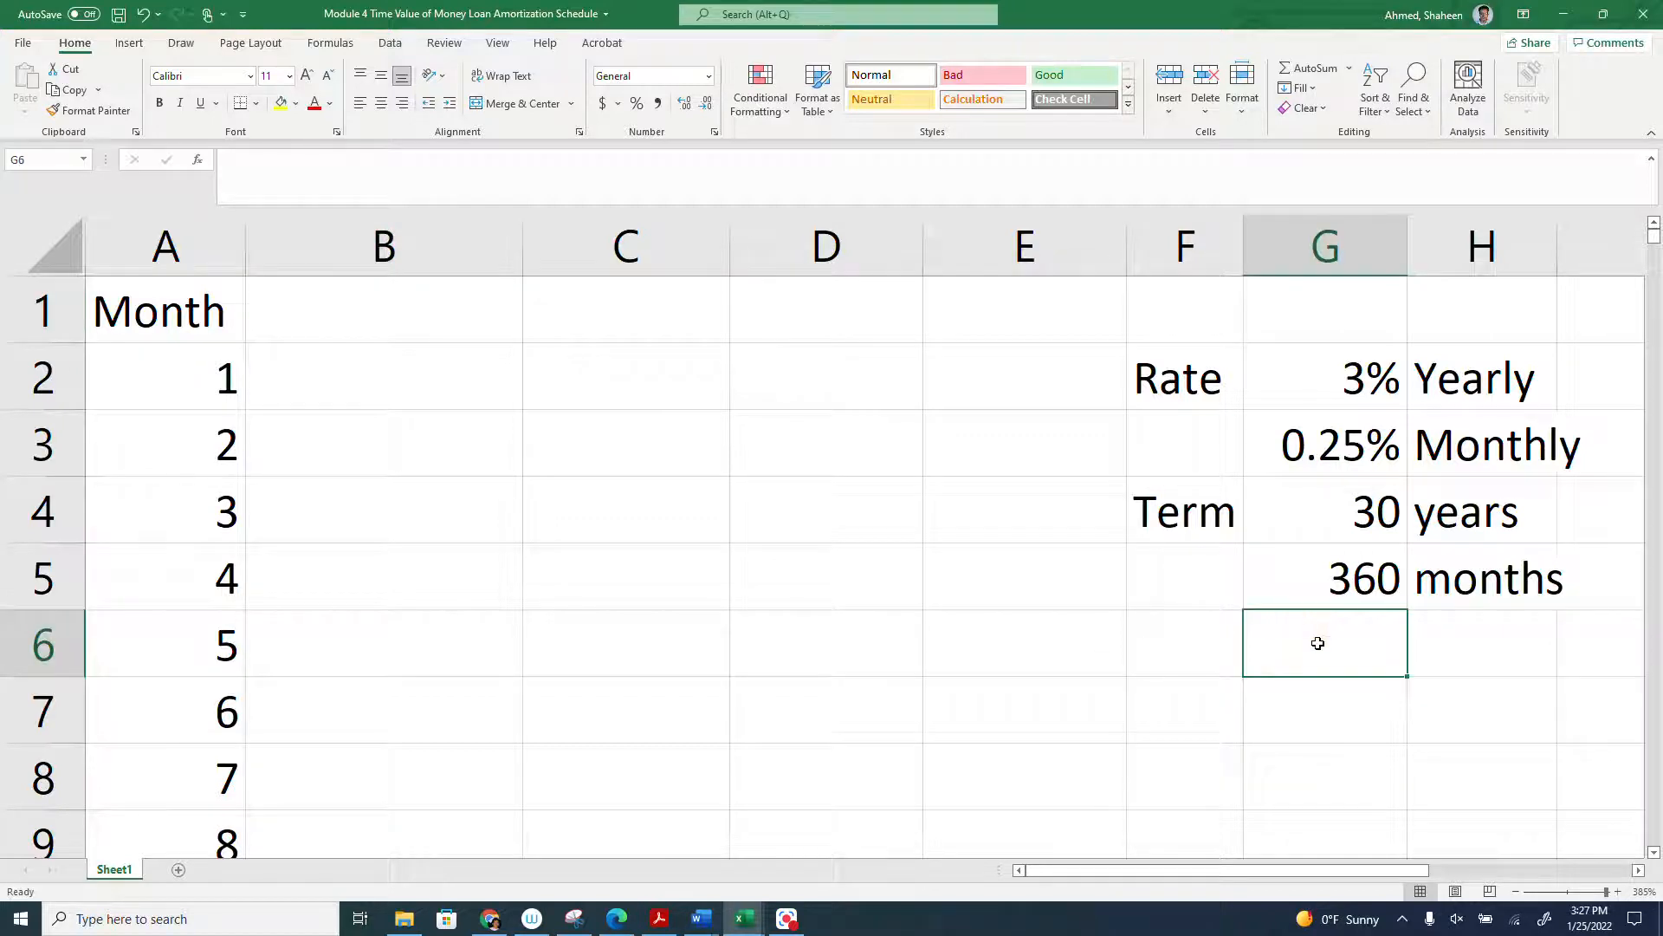
type("700")
key("Return")
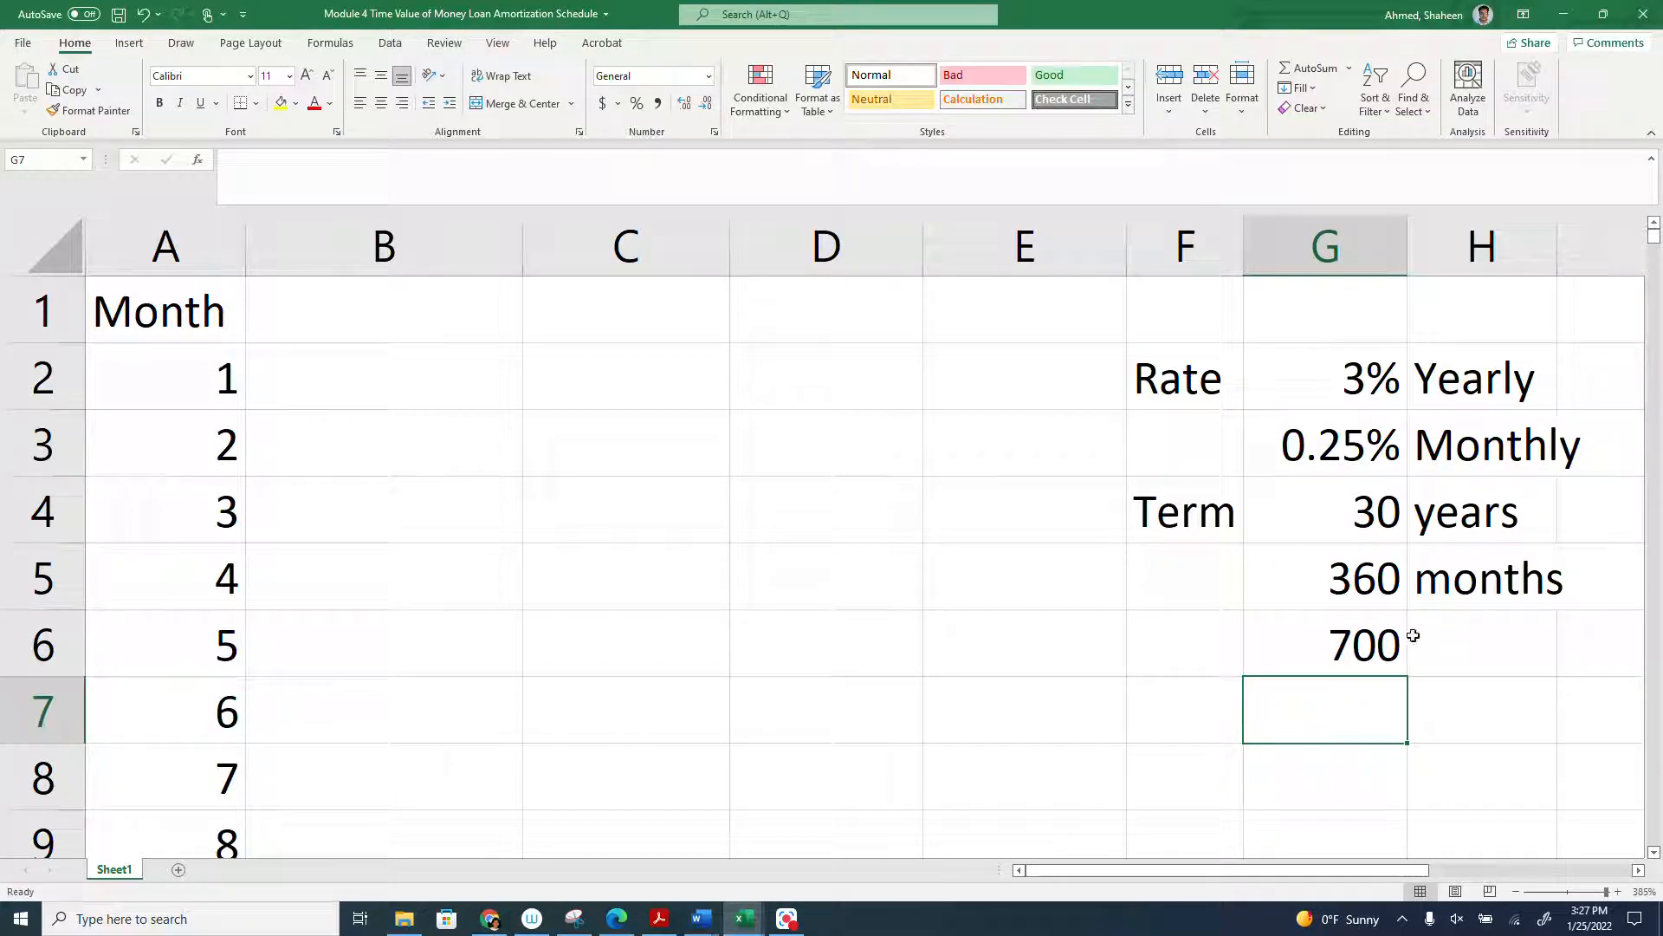
left_click(1343, 648)
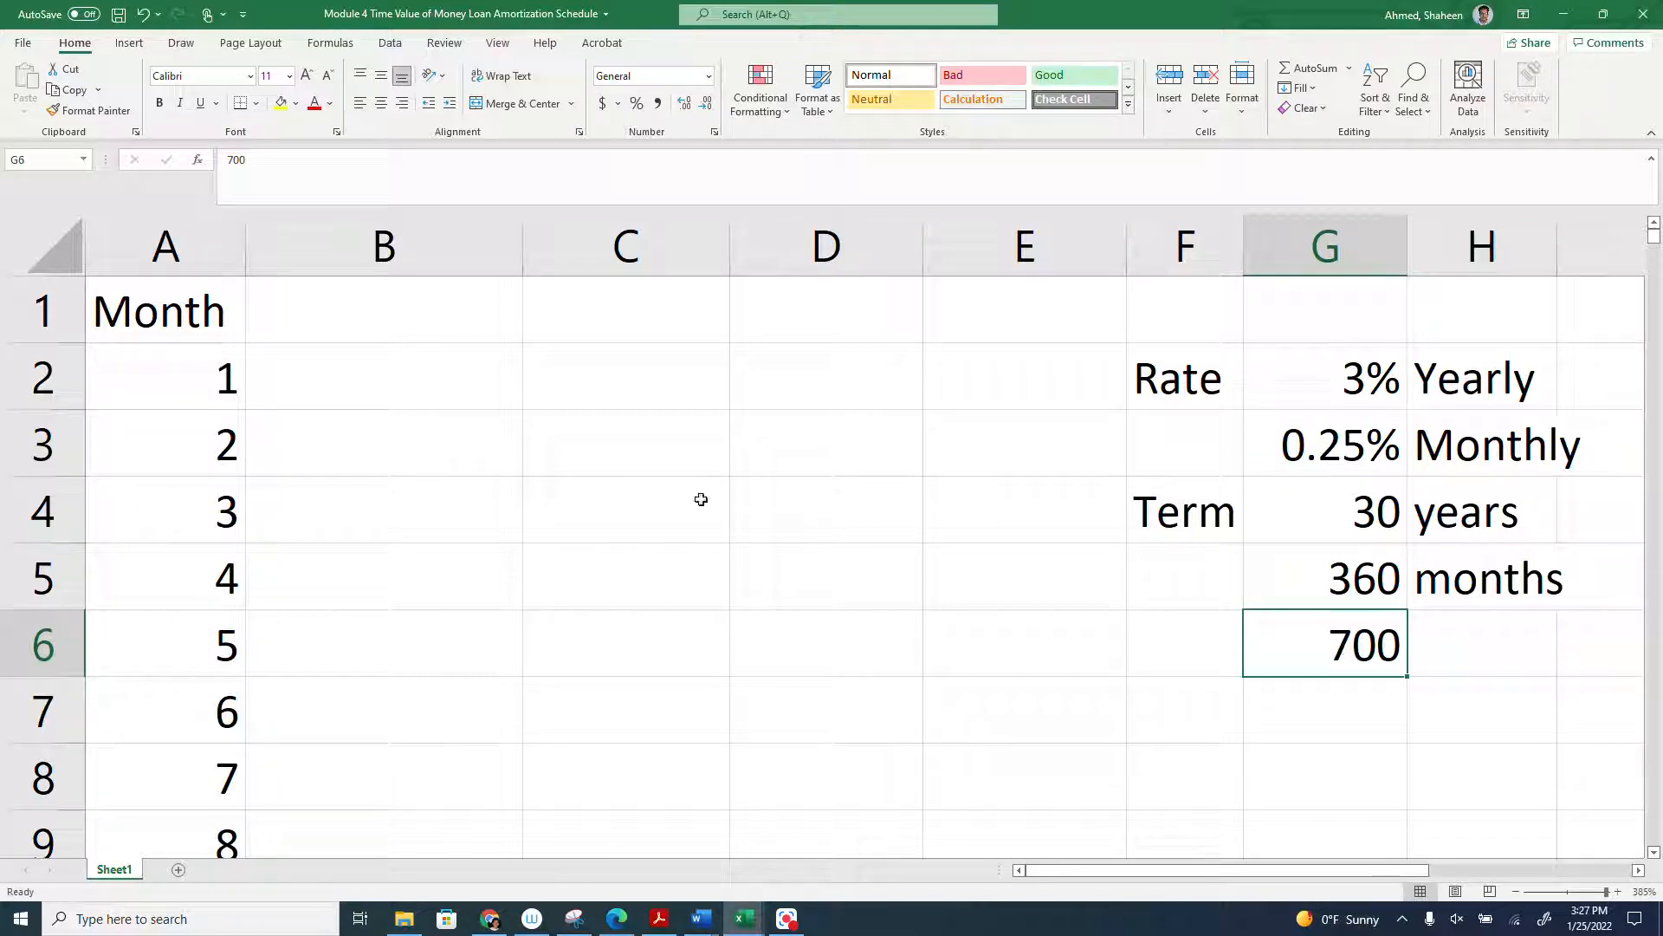
left_click(429, 317)
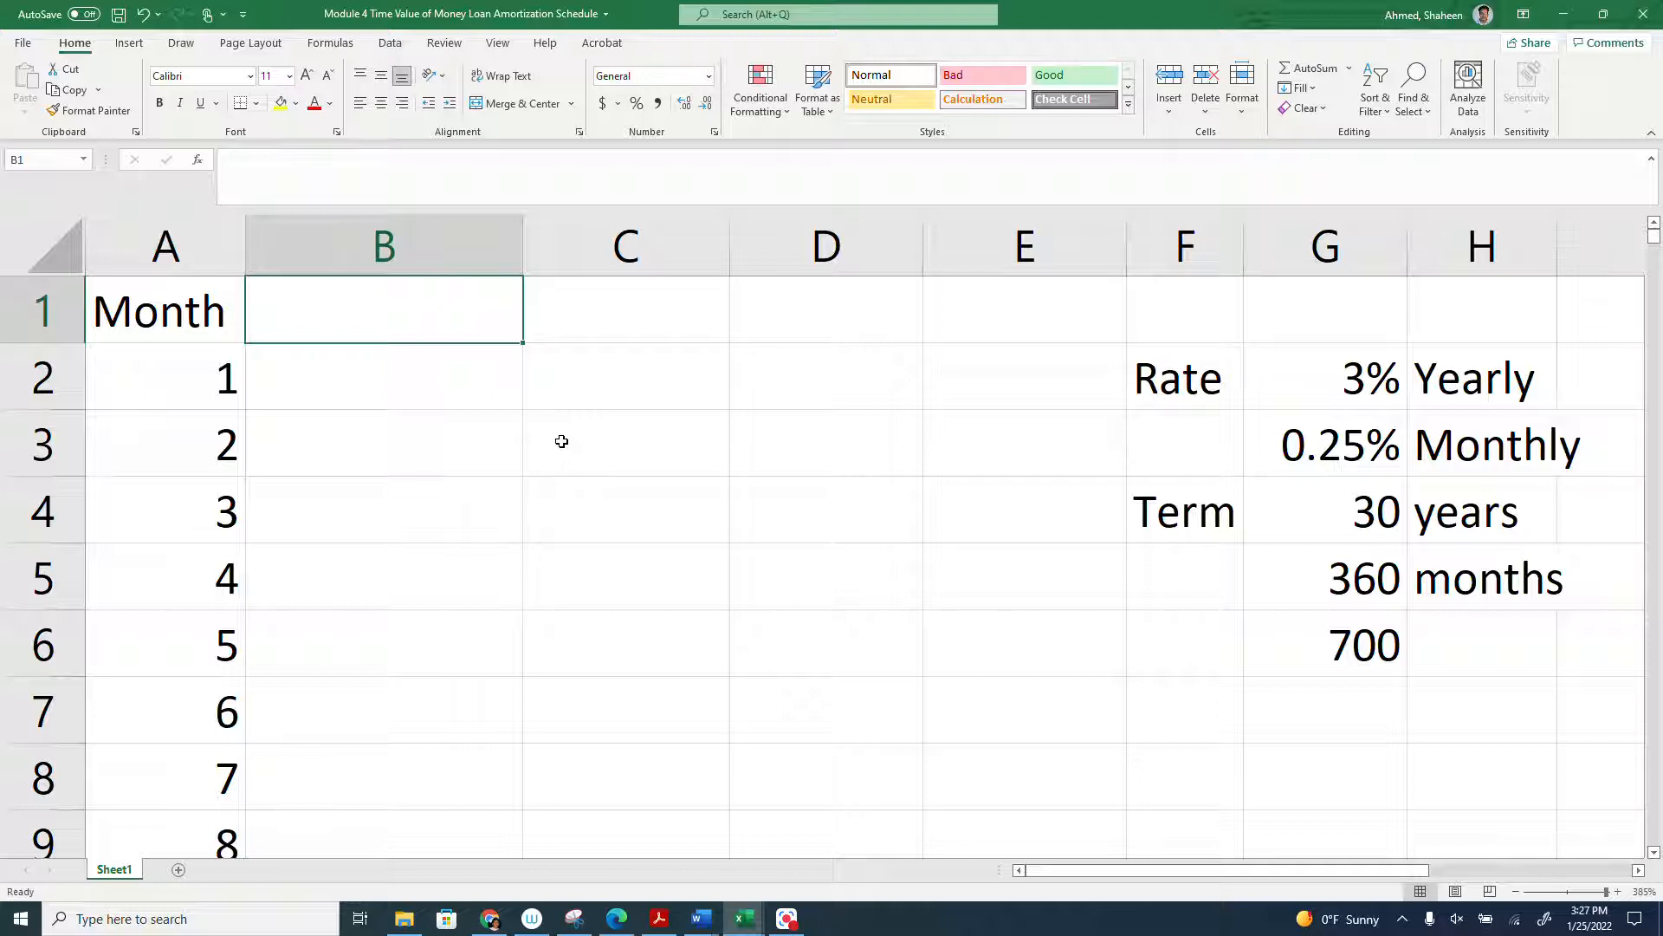
- Enter the column header Present in B1 and the present value formula =PV(G3,G5,G6,0,0) in B2
type("Present")
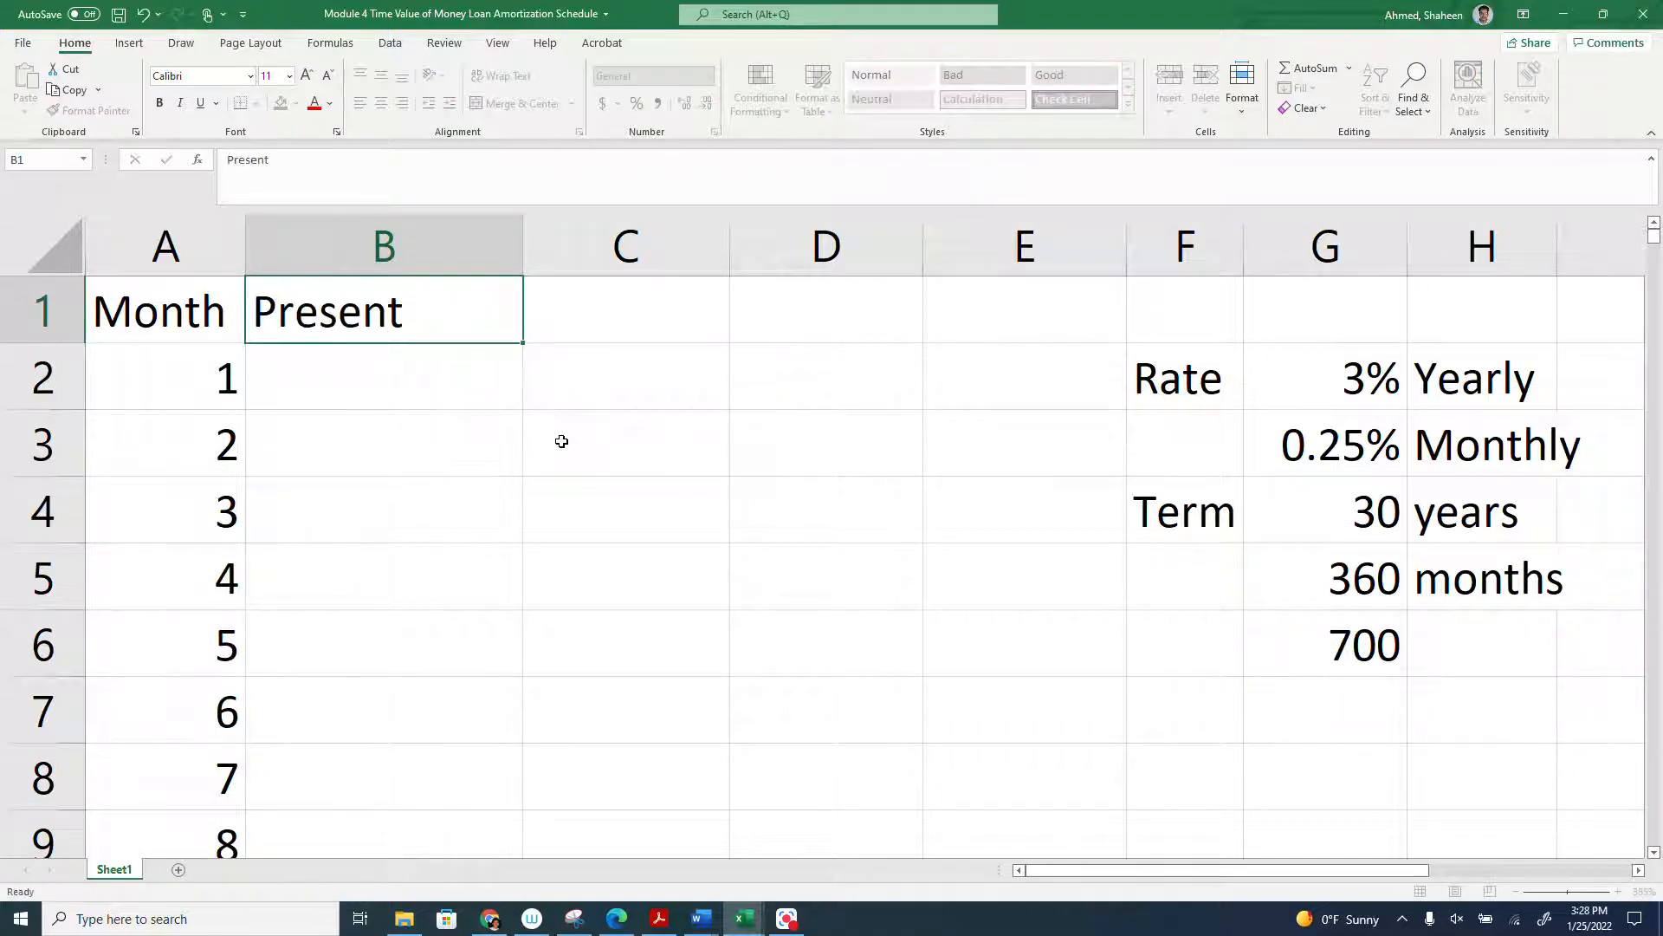
key("Return")
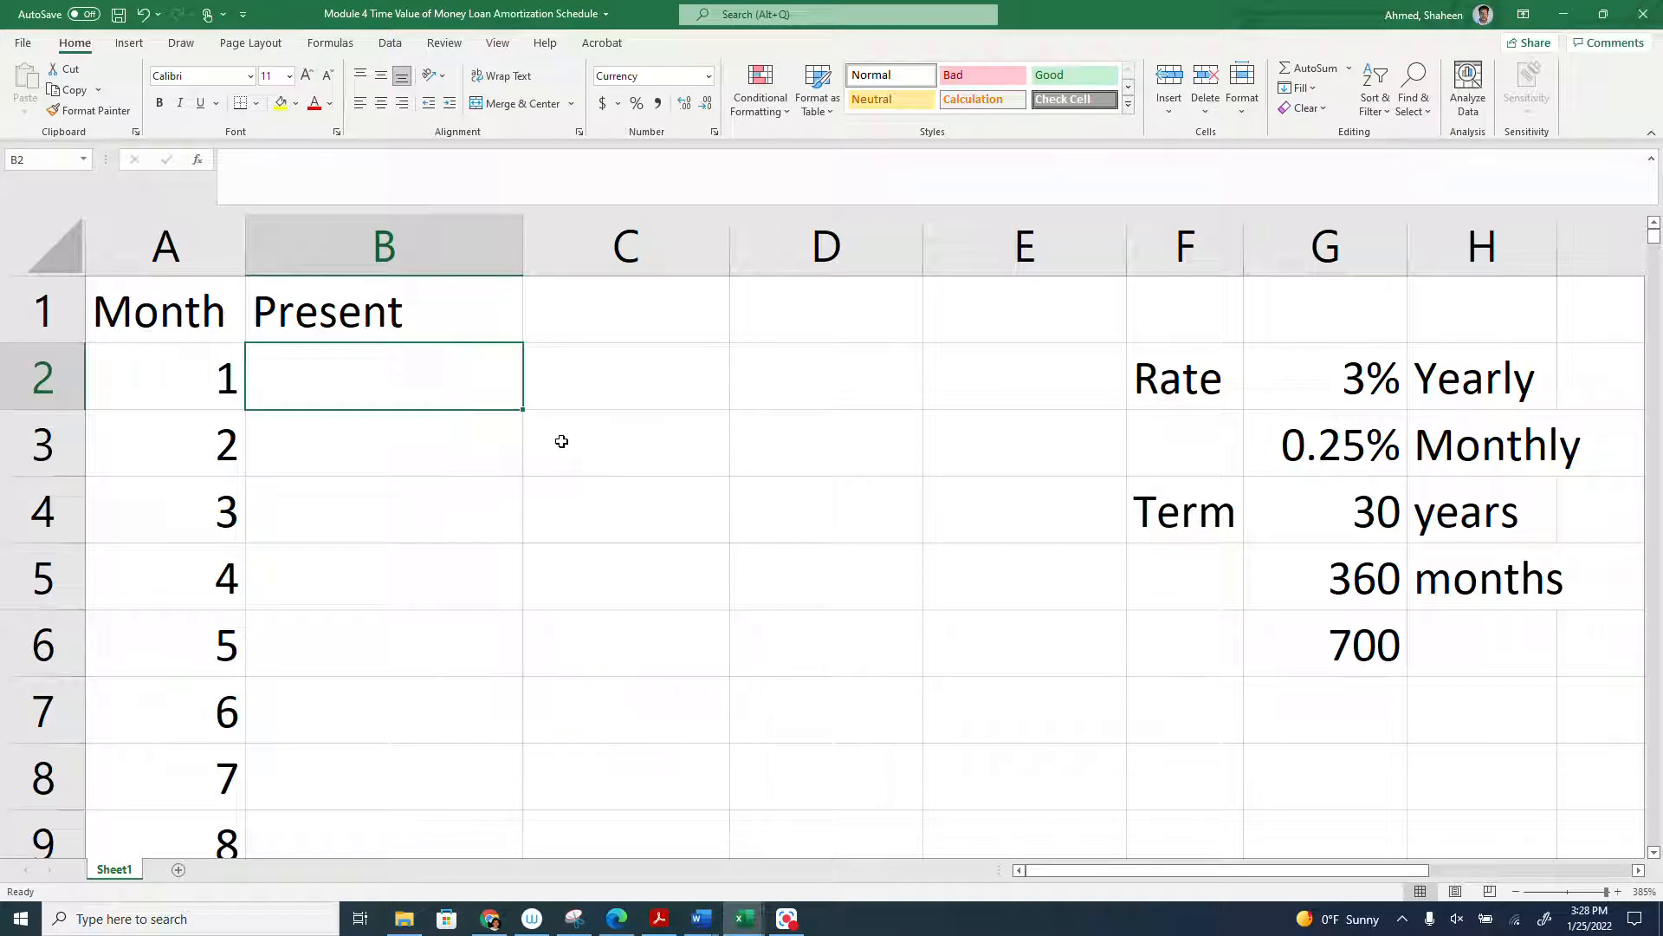
type("=")
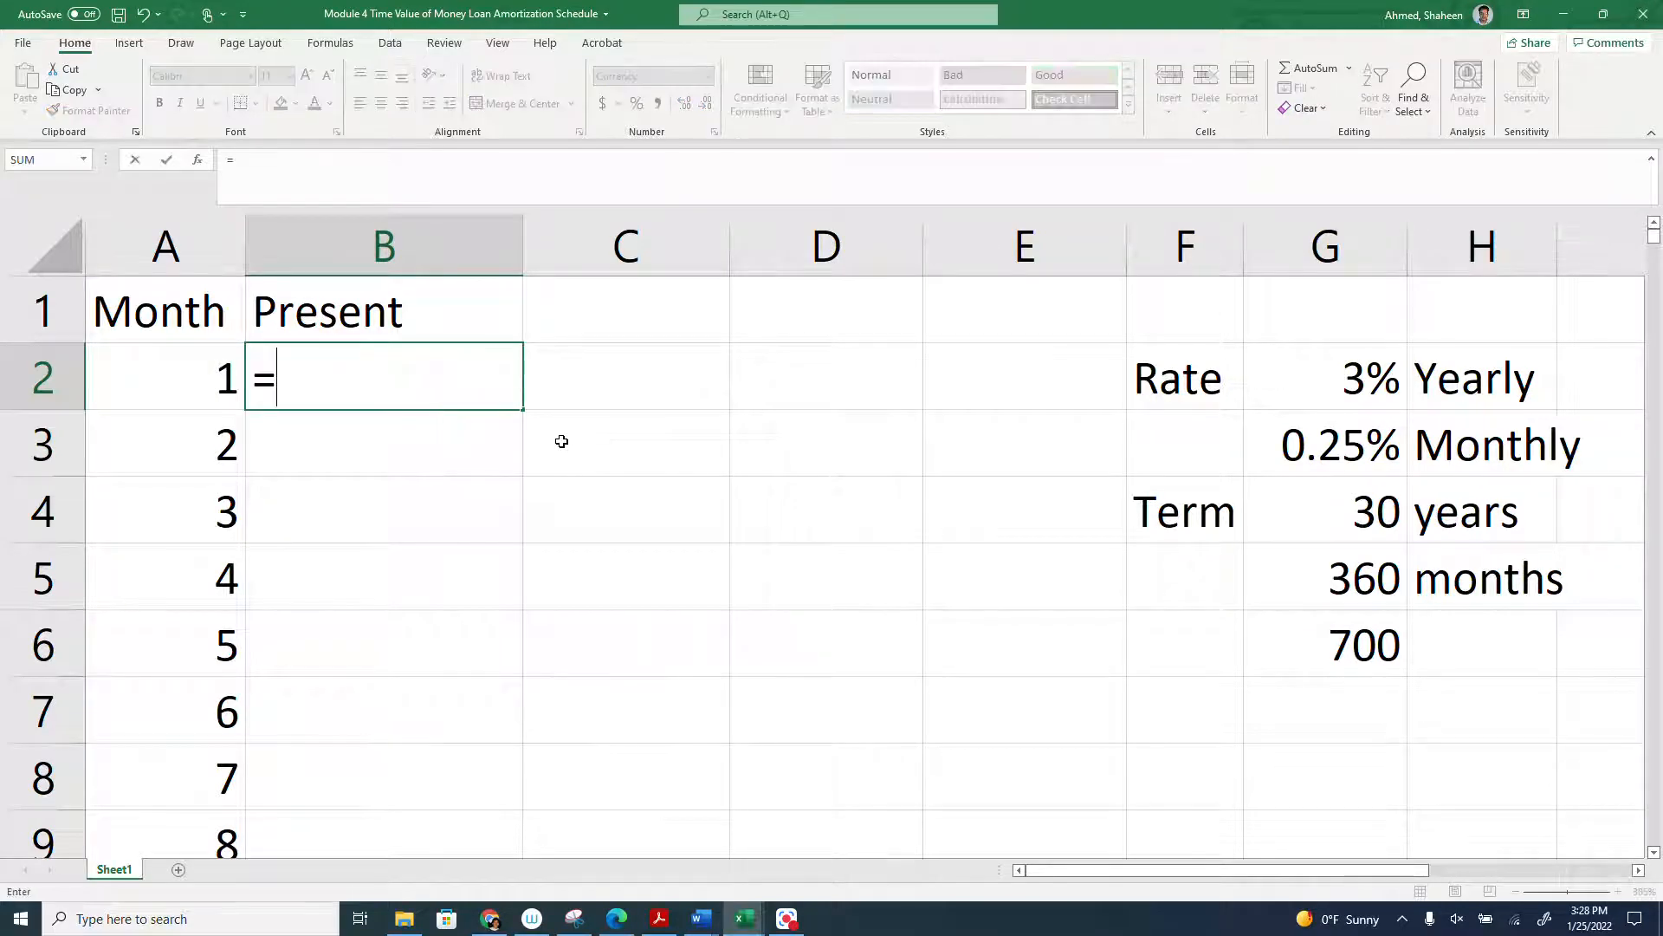
type("f")
key("BackSpace")
type("pv")
key("BackSpace")
key("BackSpace")
type("PV")
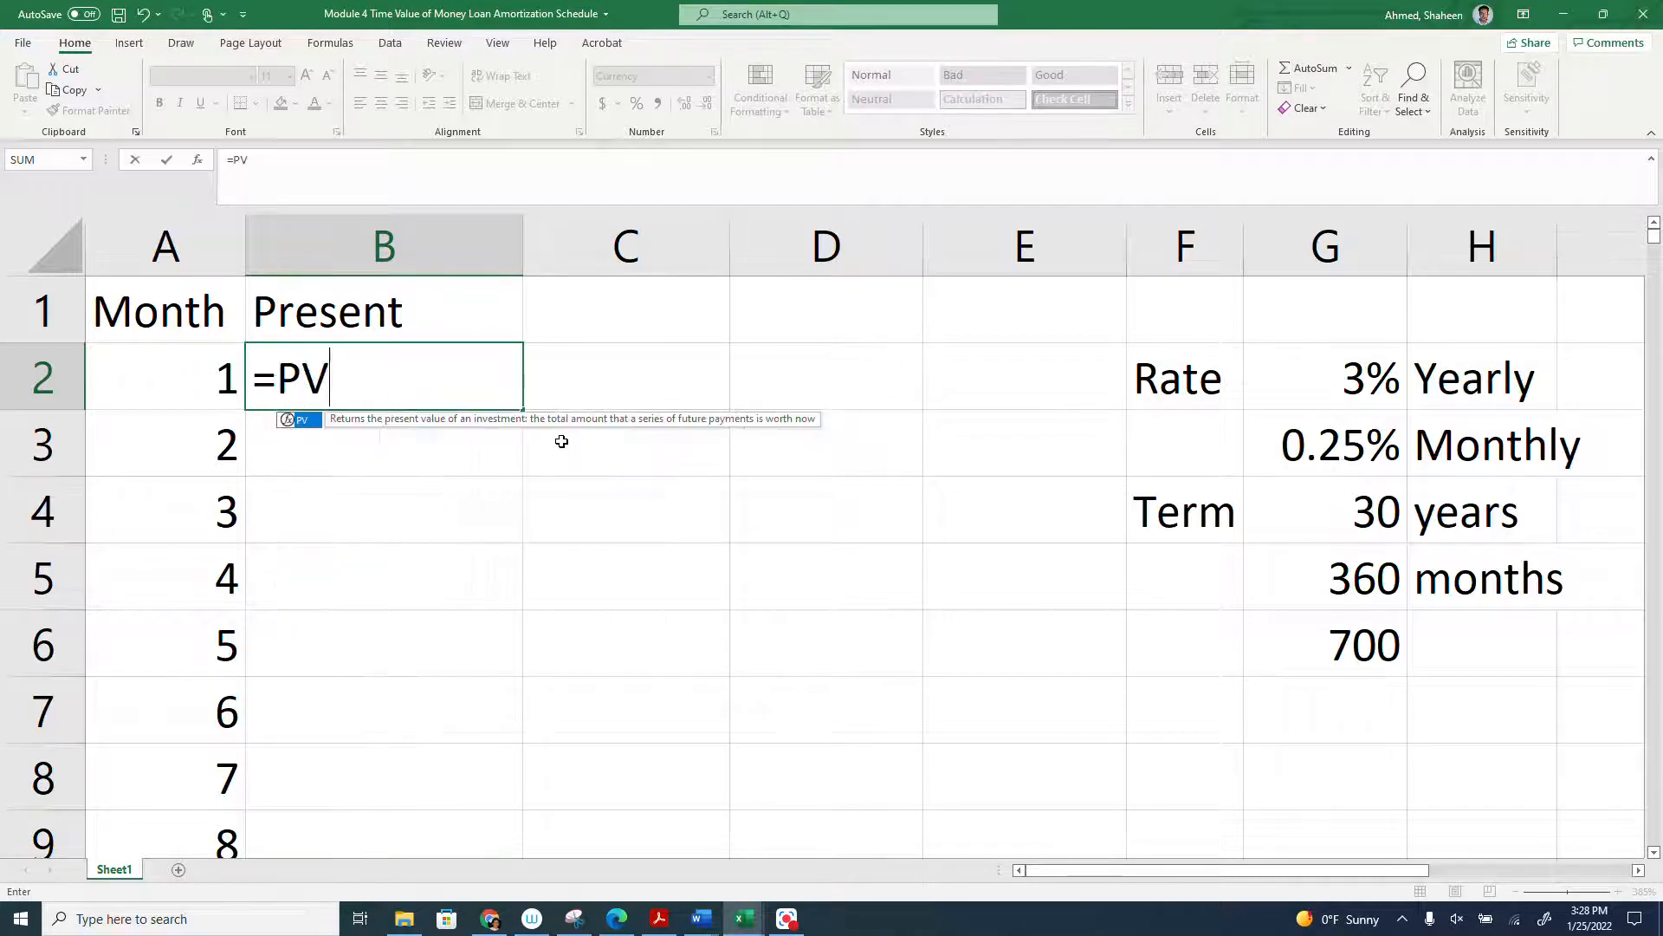
type("(")
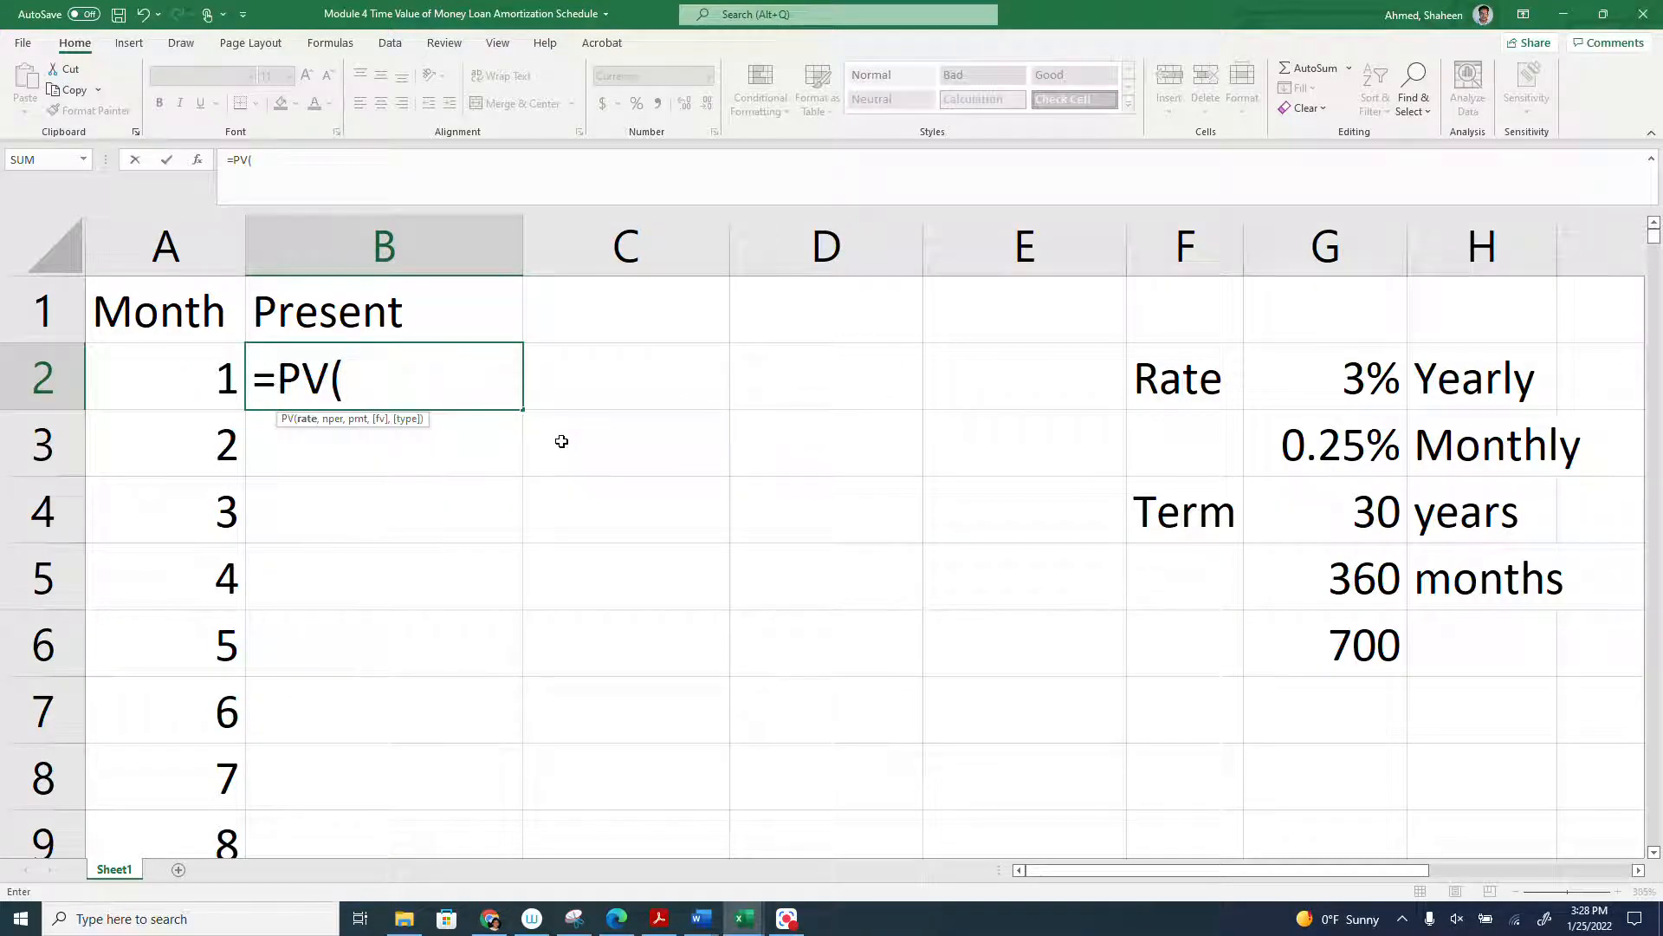
left_click(1341, 447)
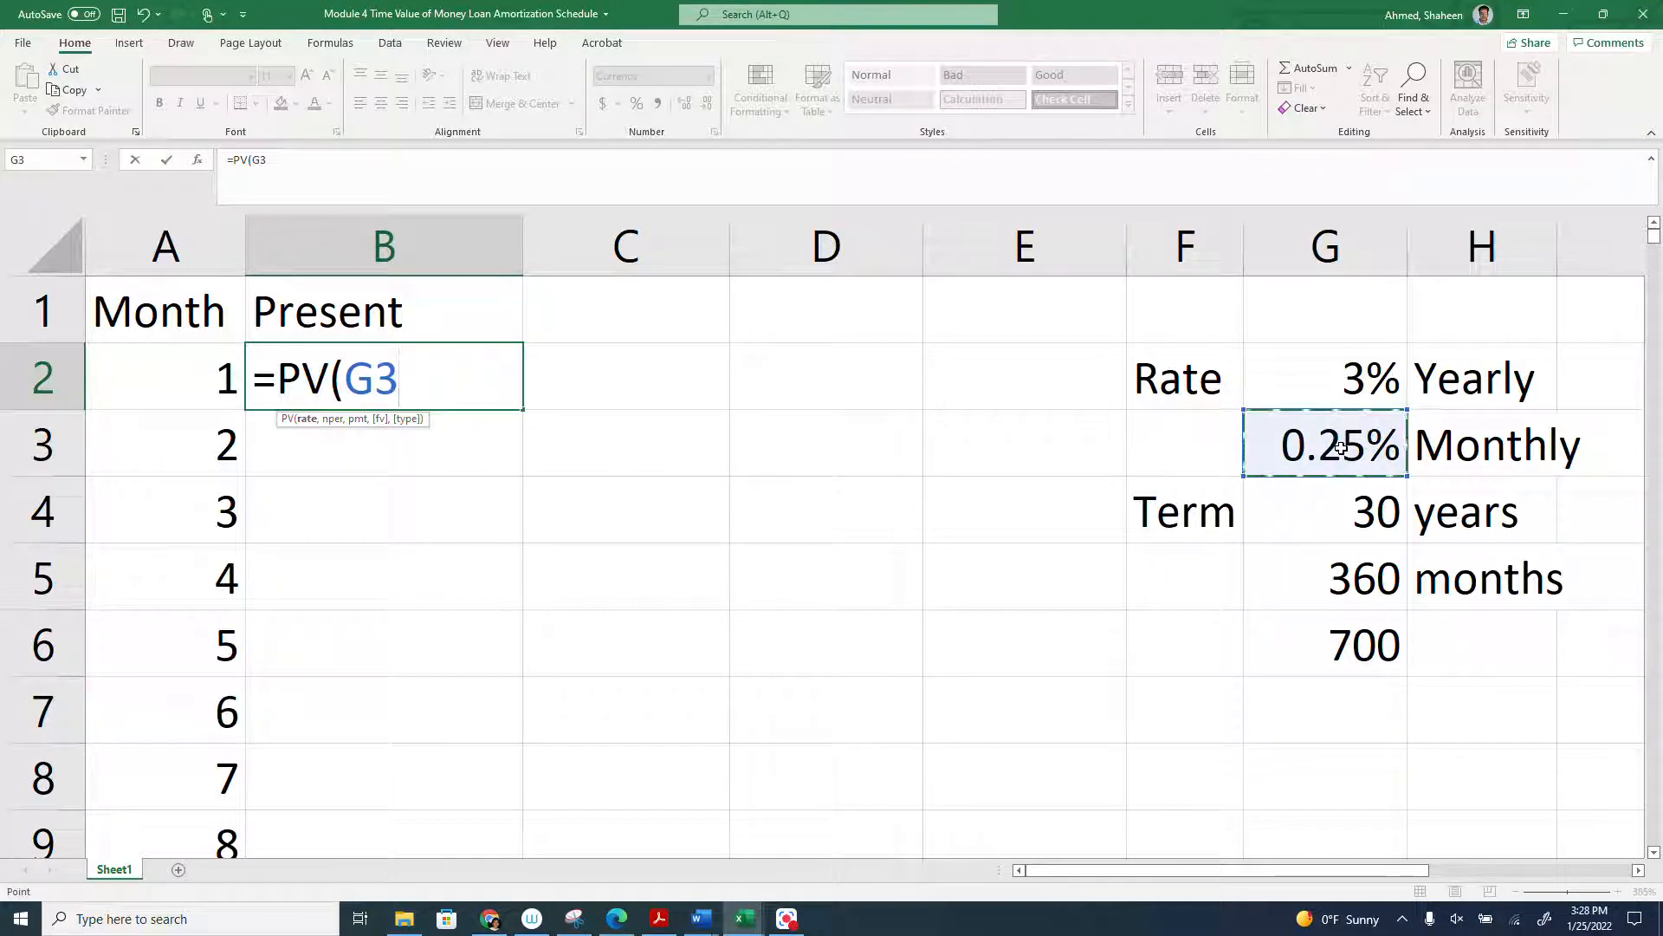
type(".")
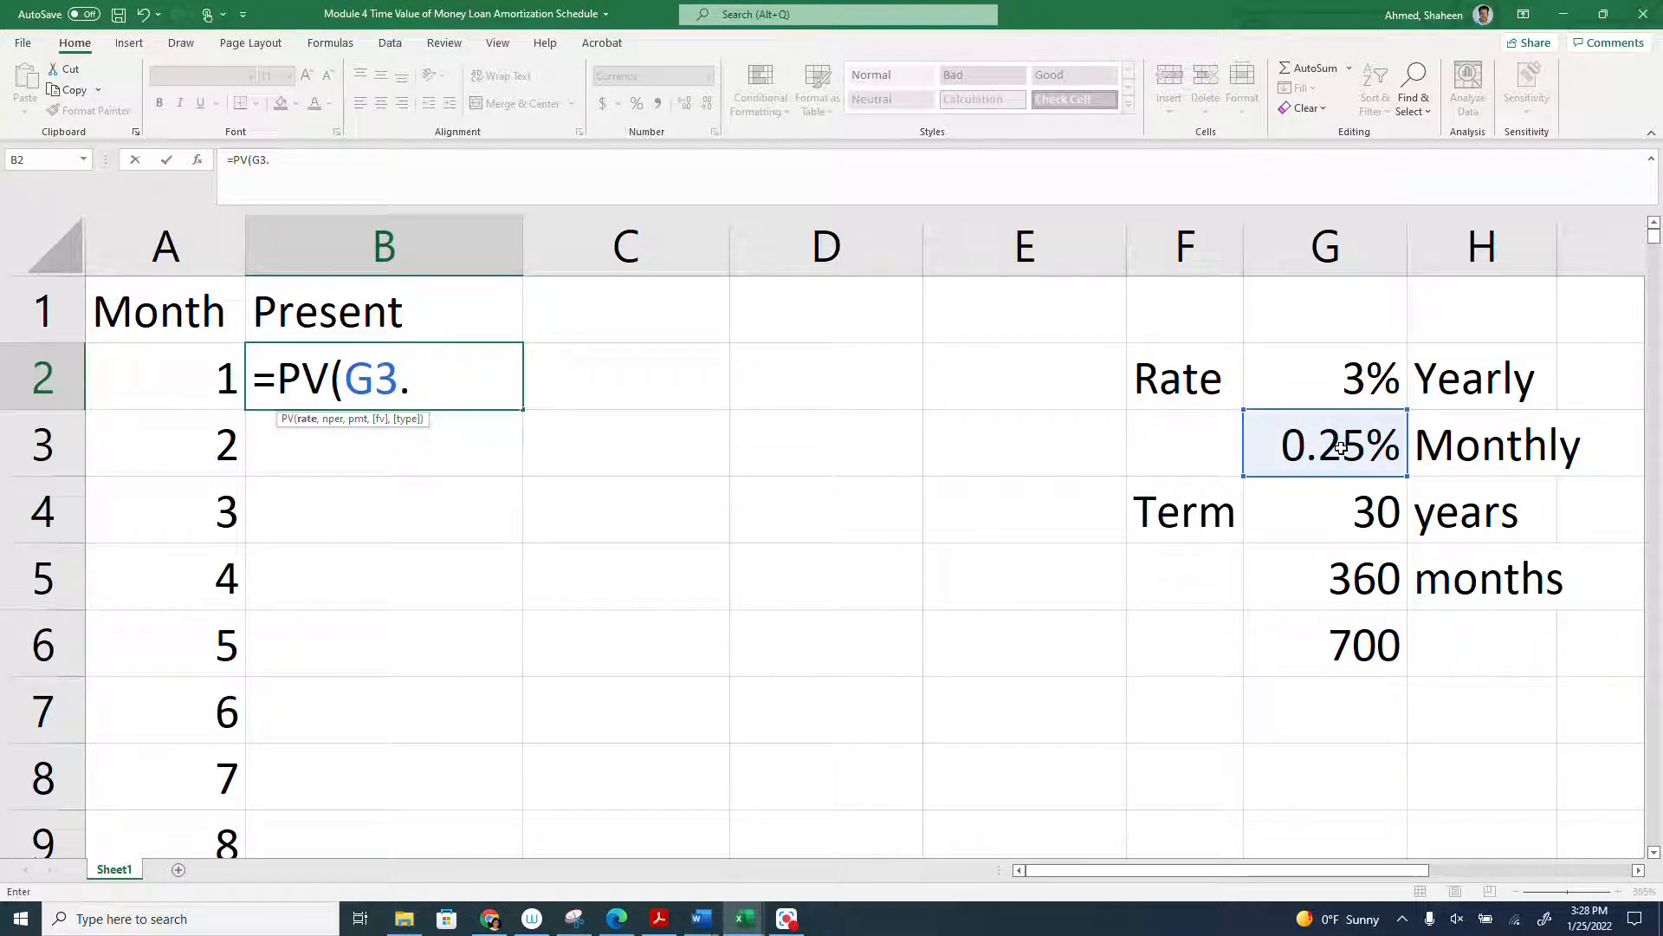
key("BackSpace")
type(",")
left_click(1358, 579)
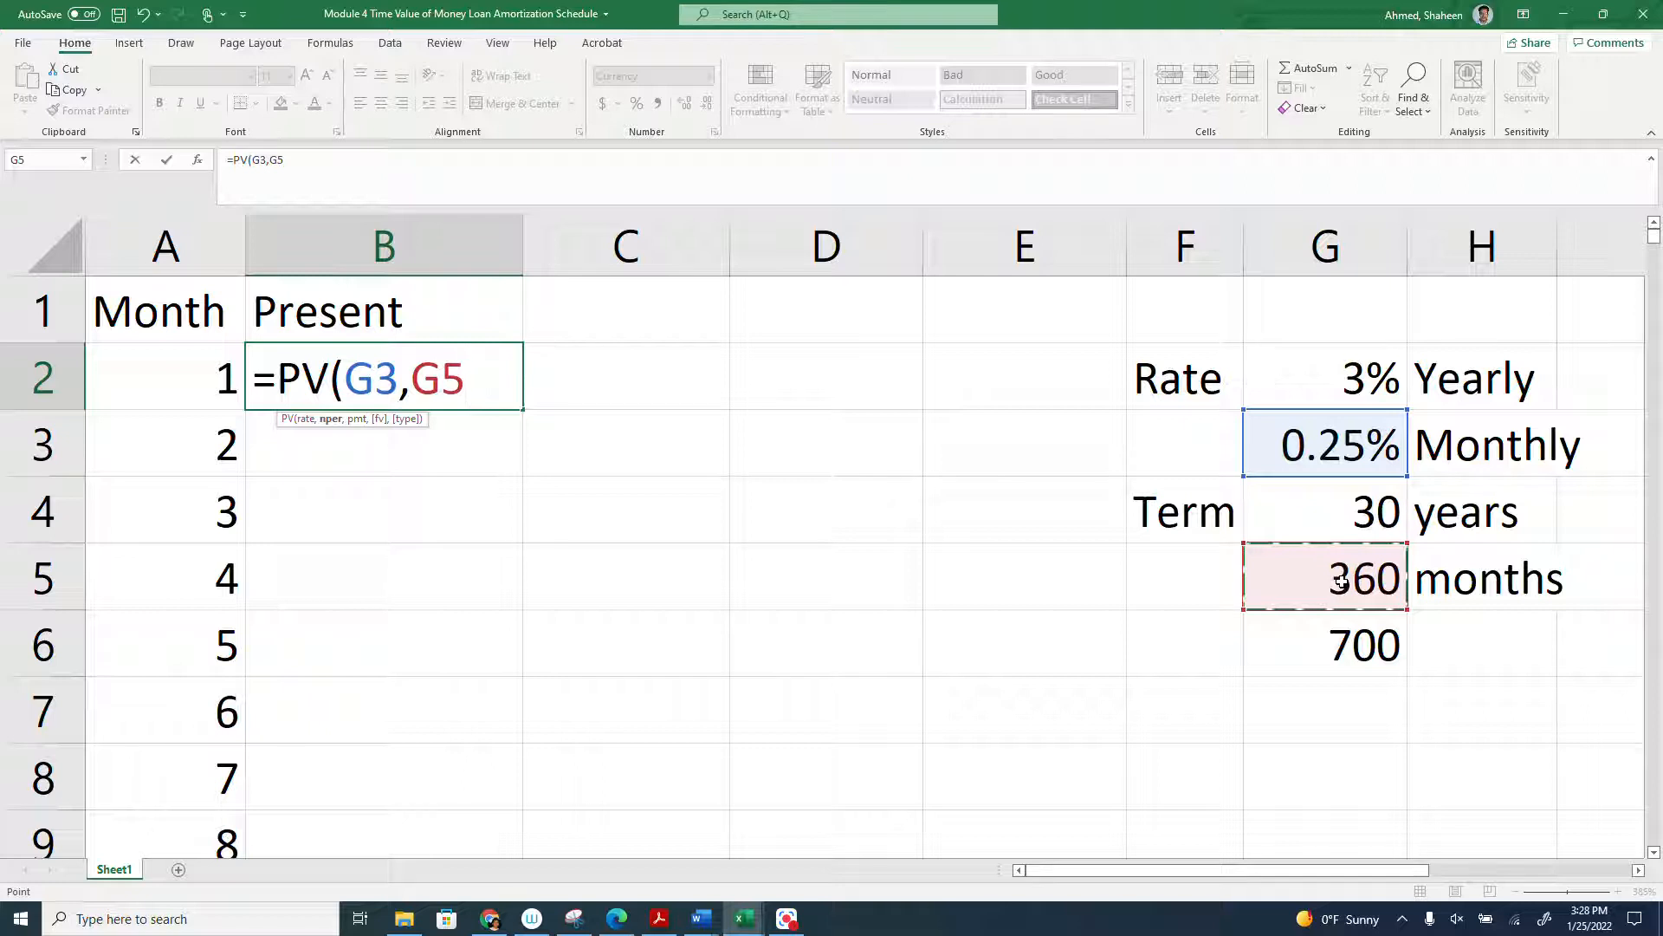
type(",")
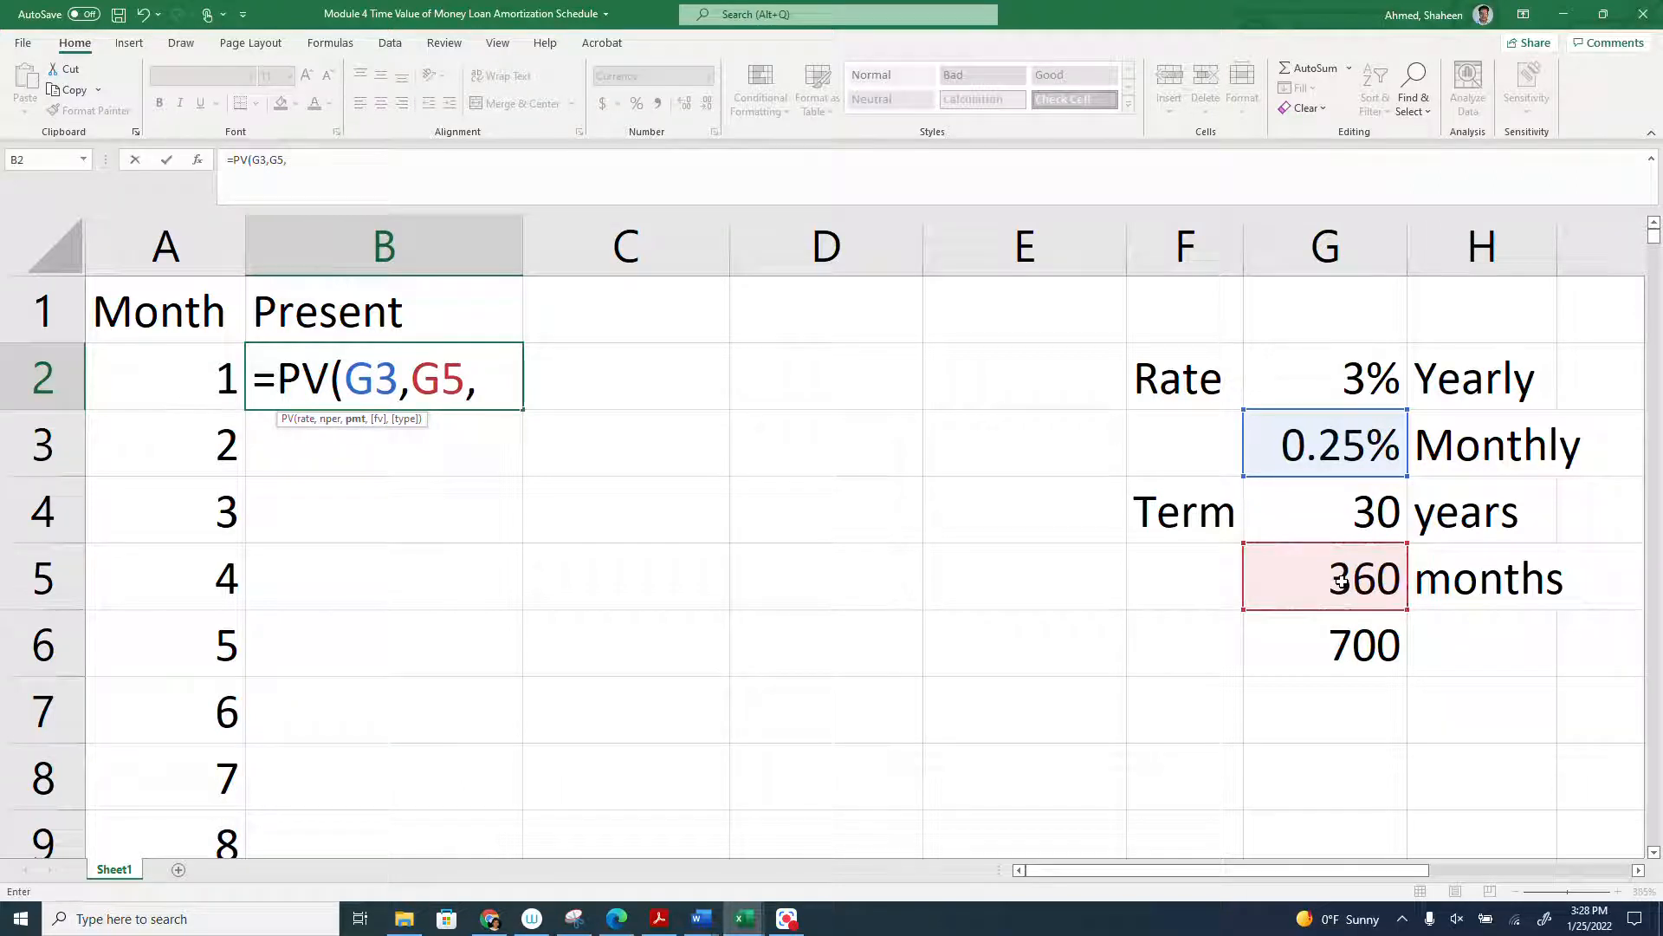
left_click(1334, 640)
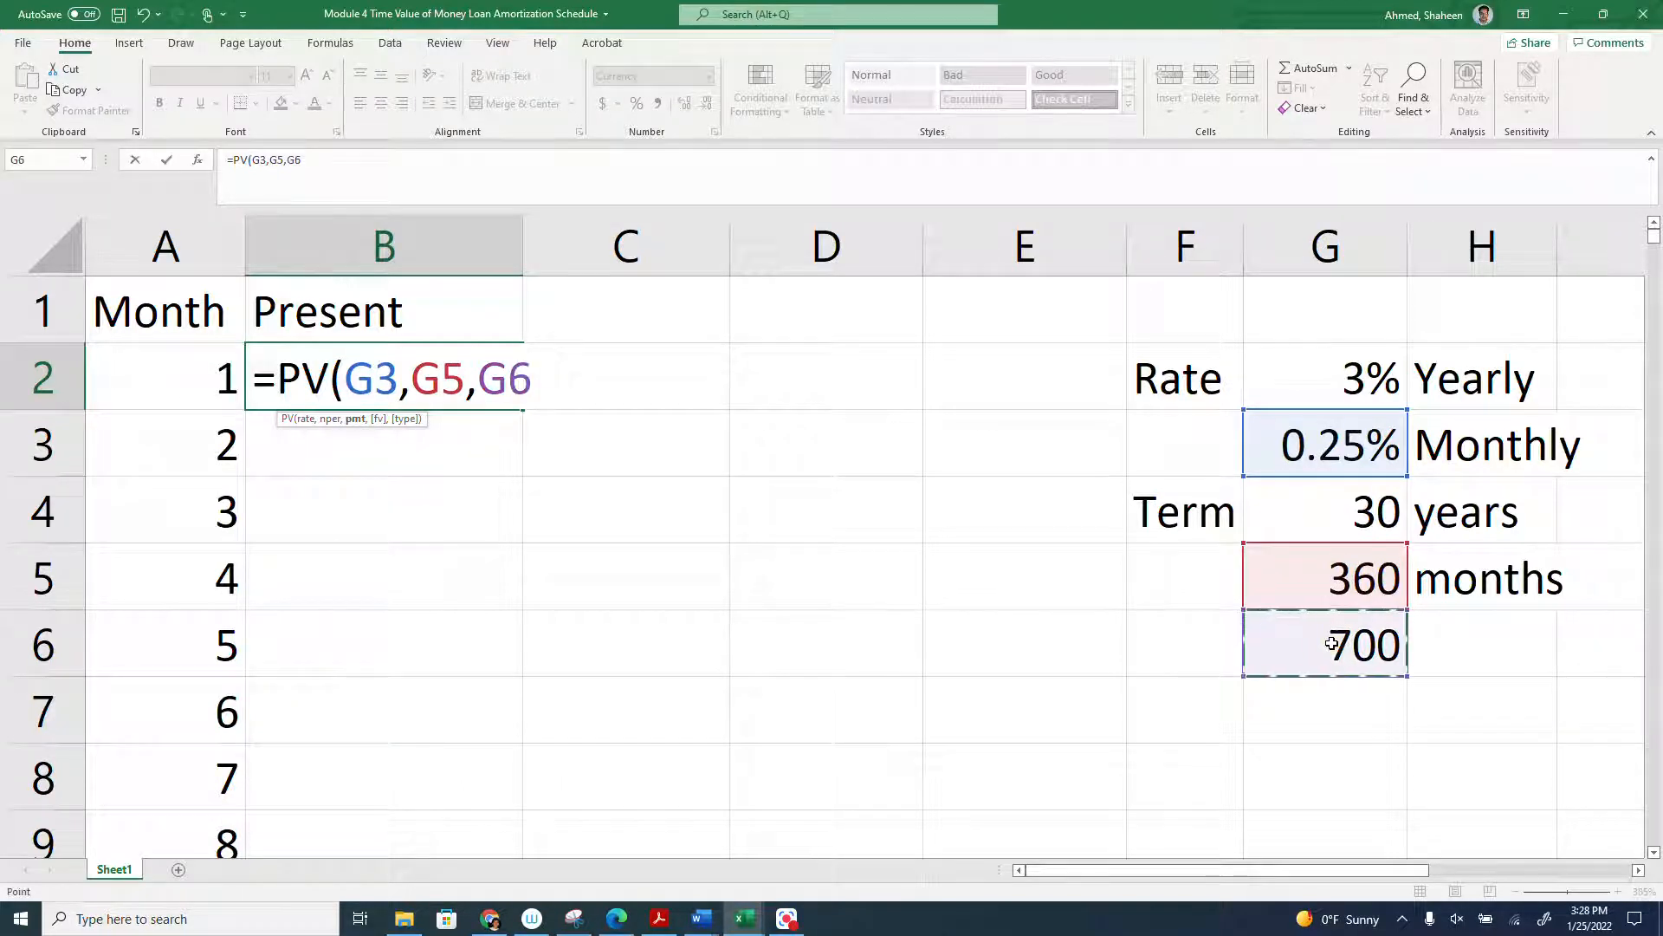
type(",")
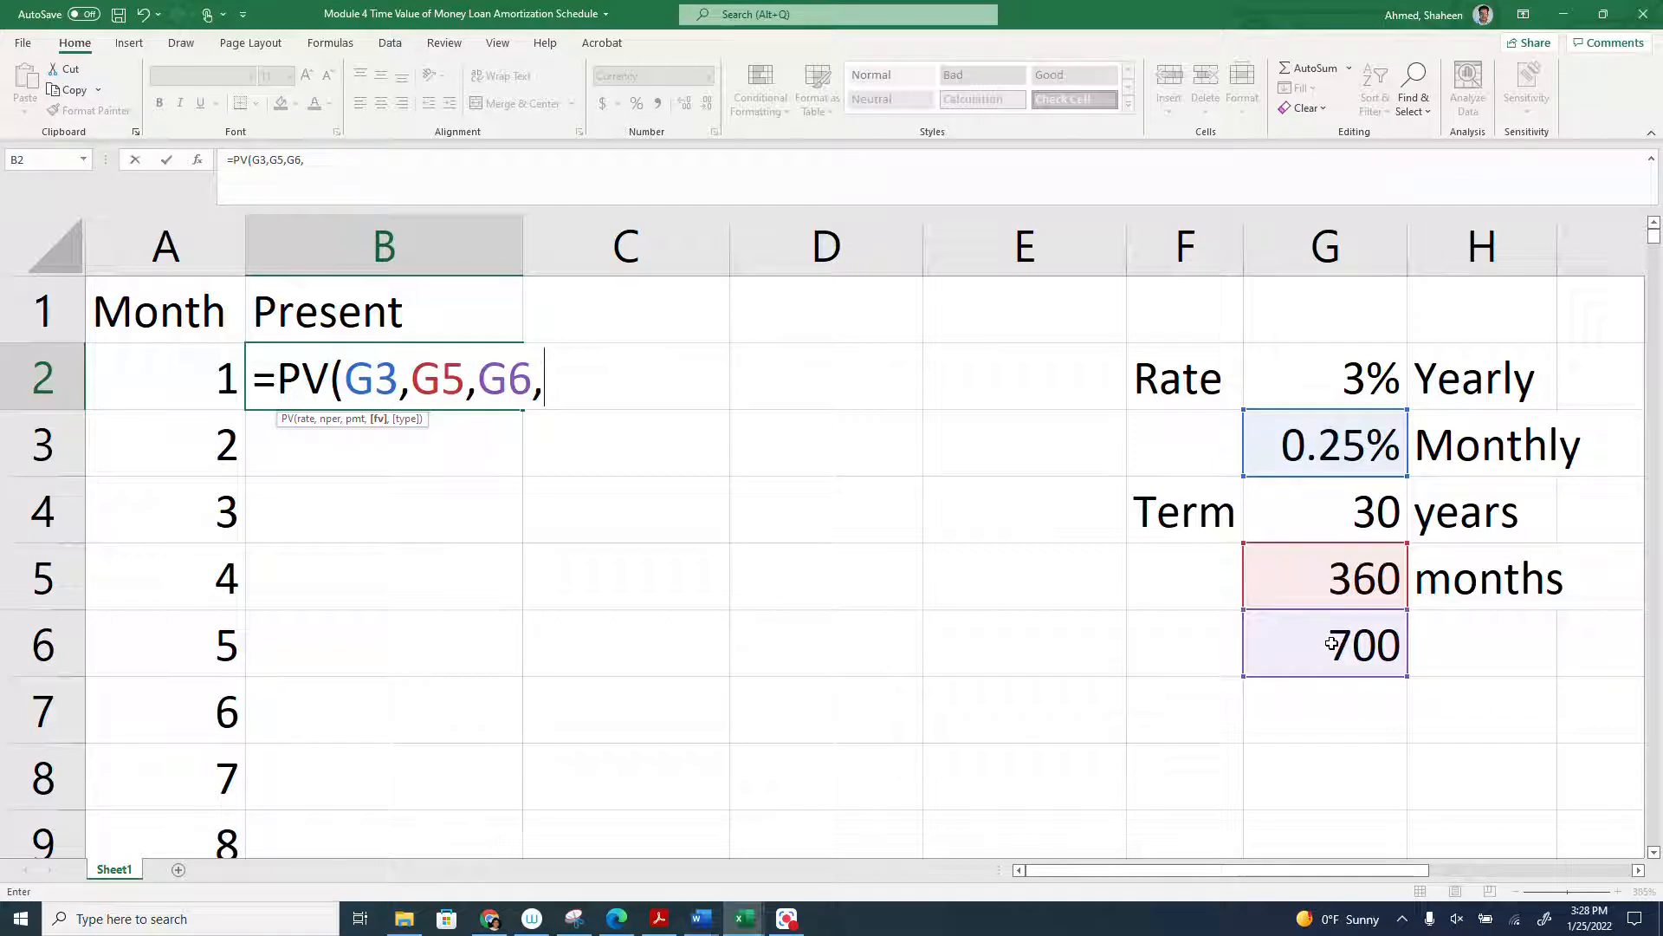
type("0,0")
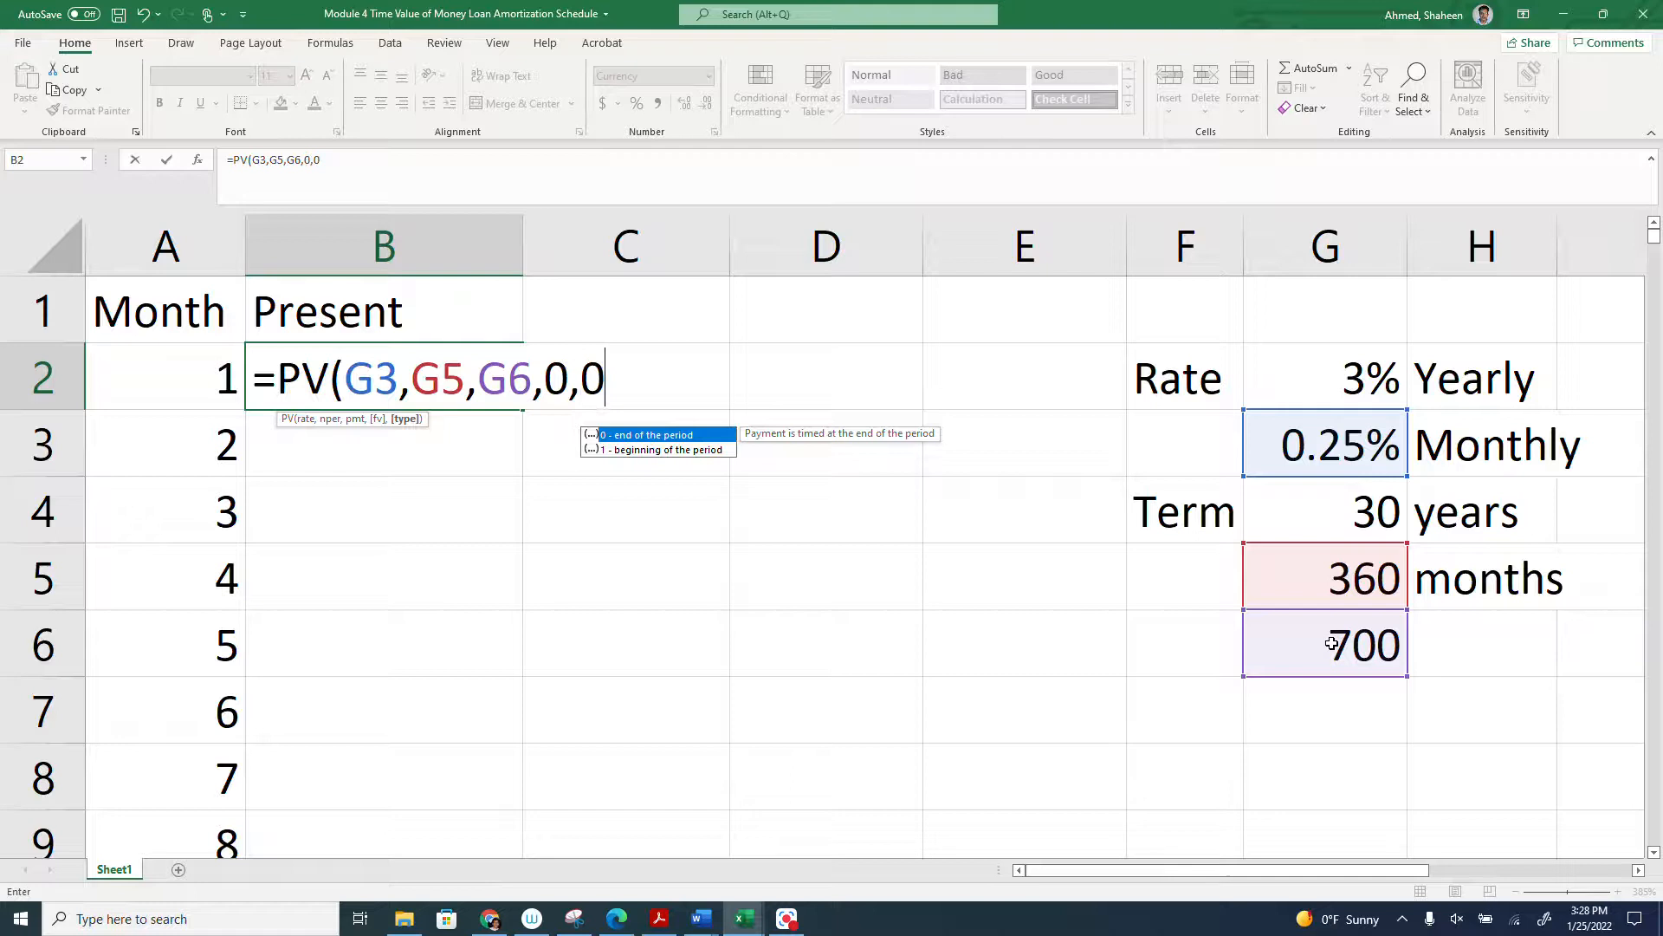
type(")")
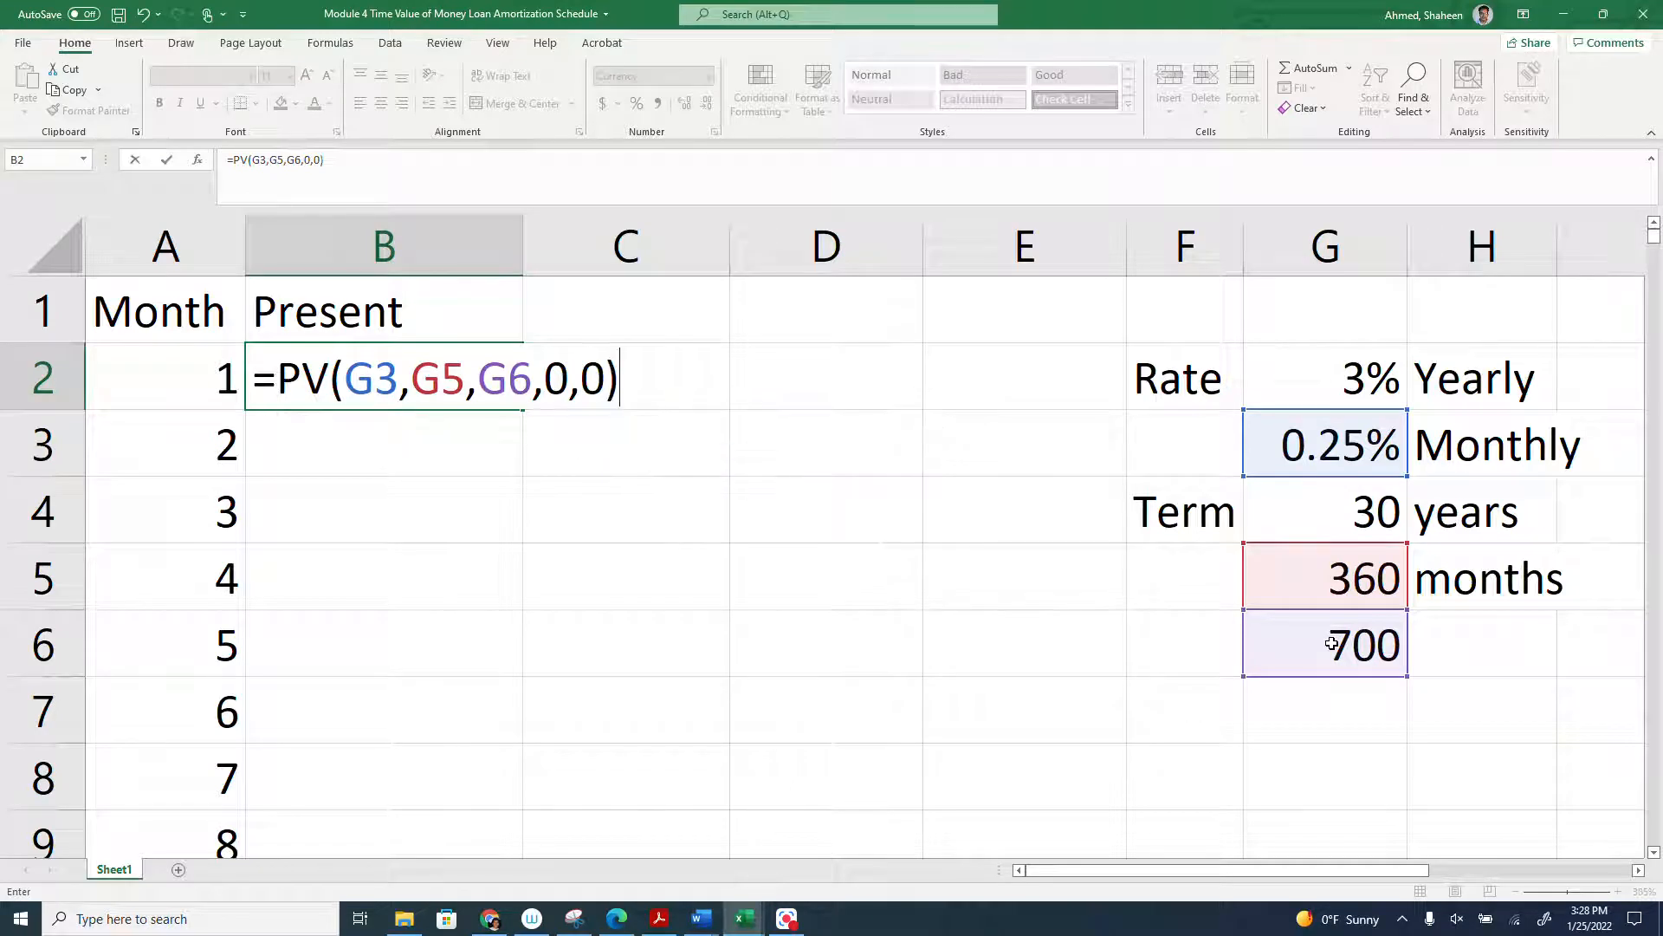
key("Return")
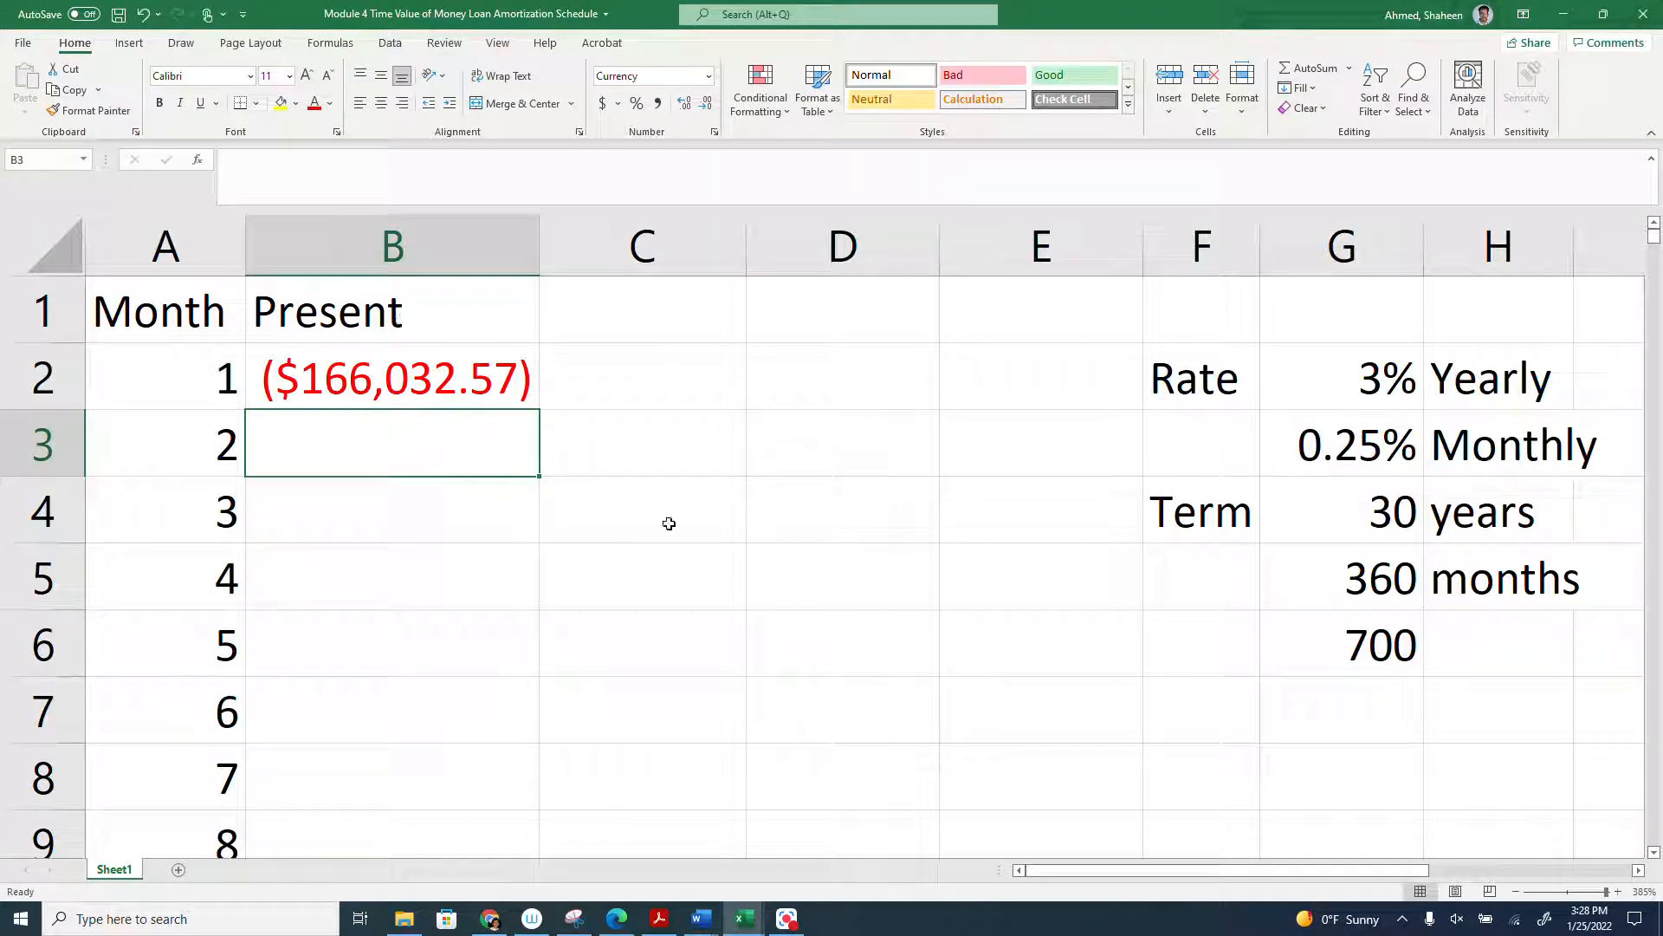
- Change the payment in G6 to -700 and autofit the width of column B
double_click(1352, 646)
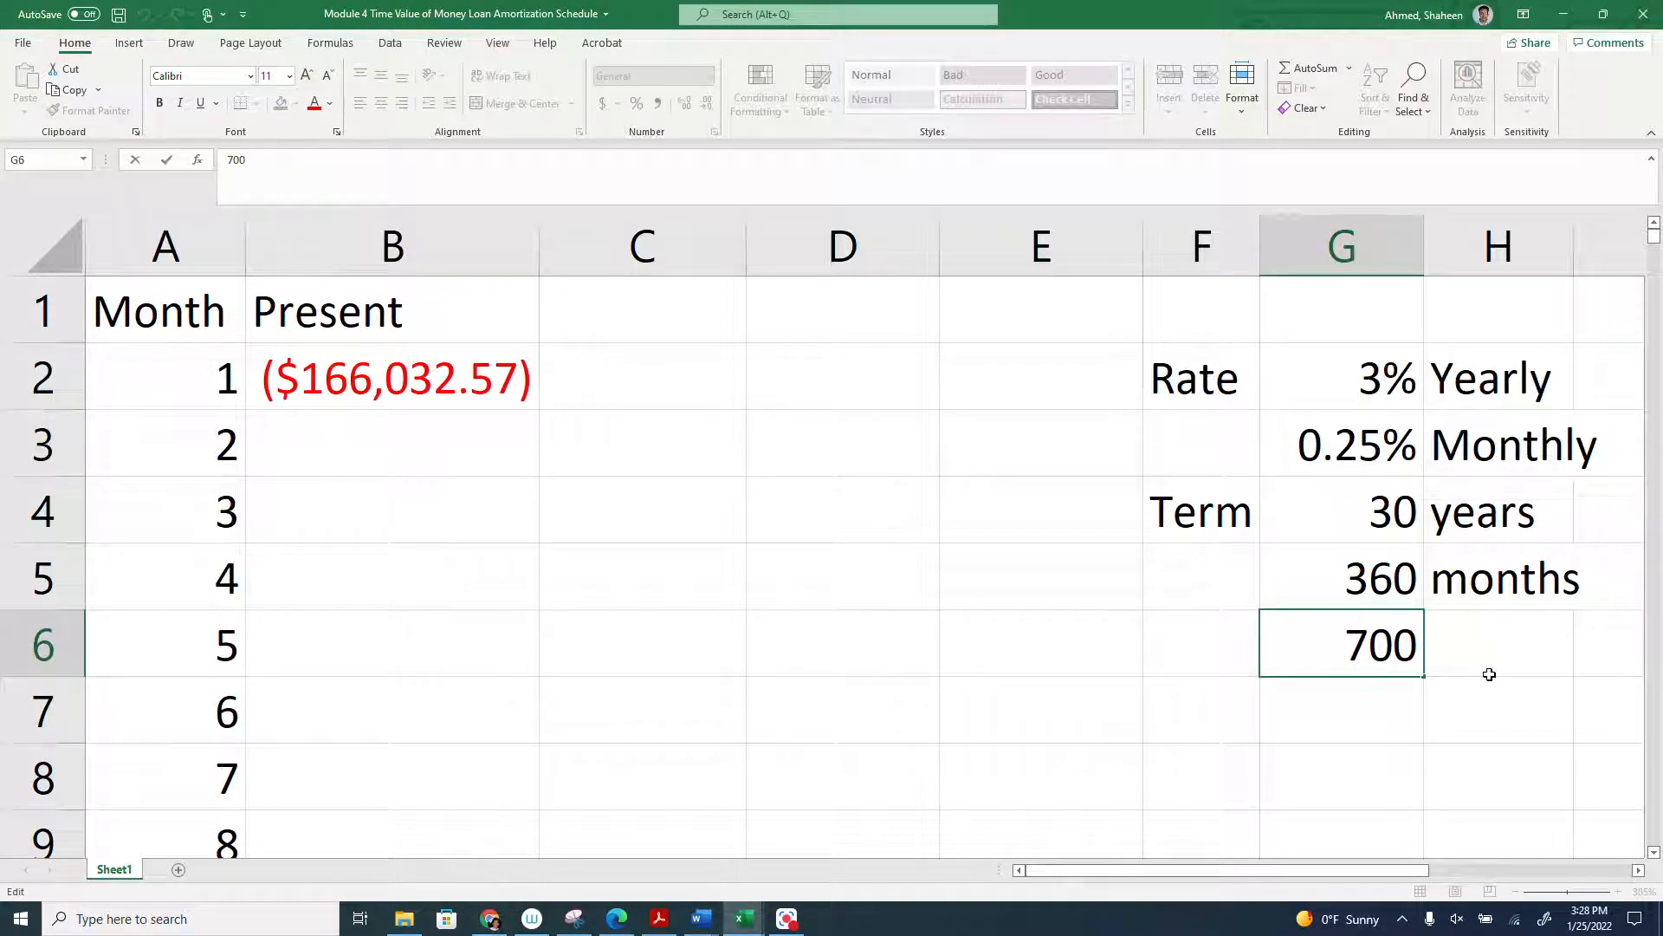
type("-")
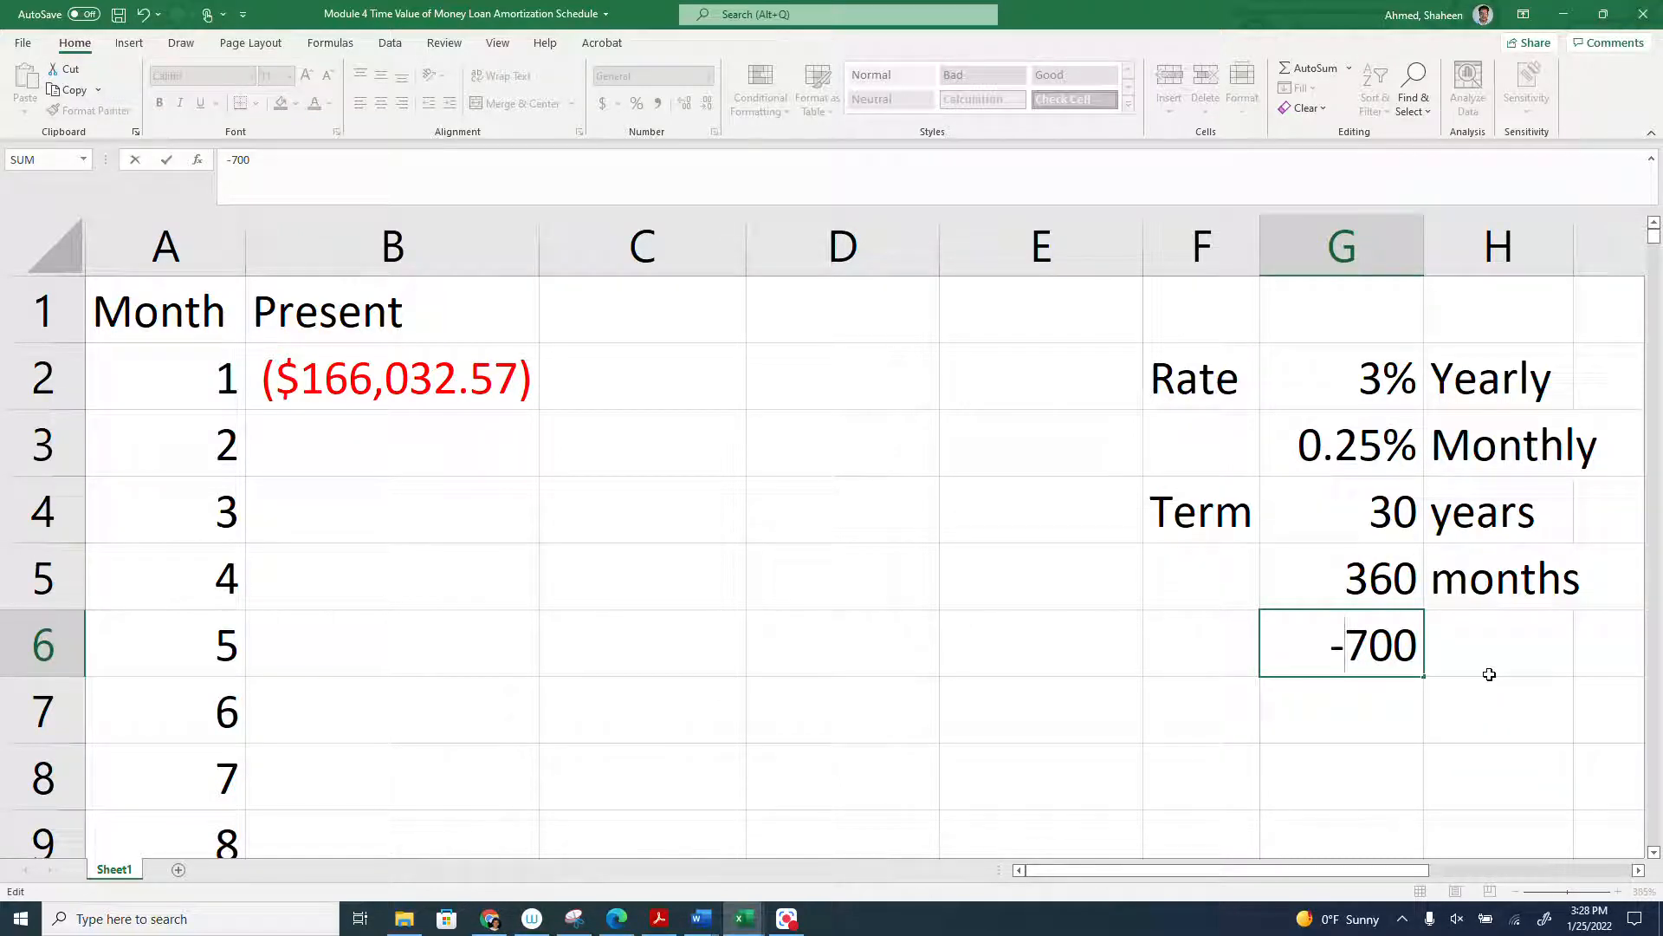
key("Return")
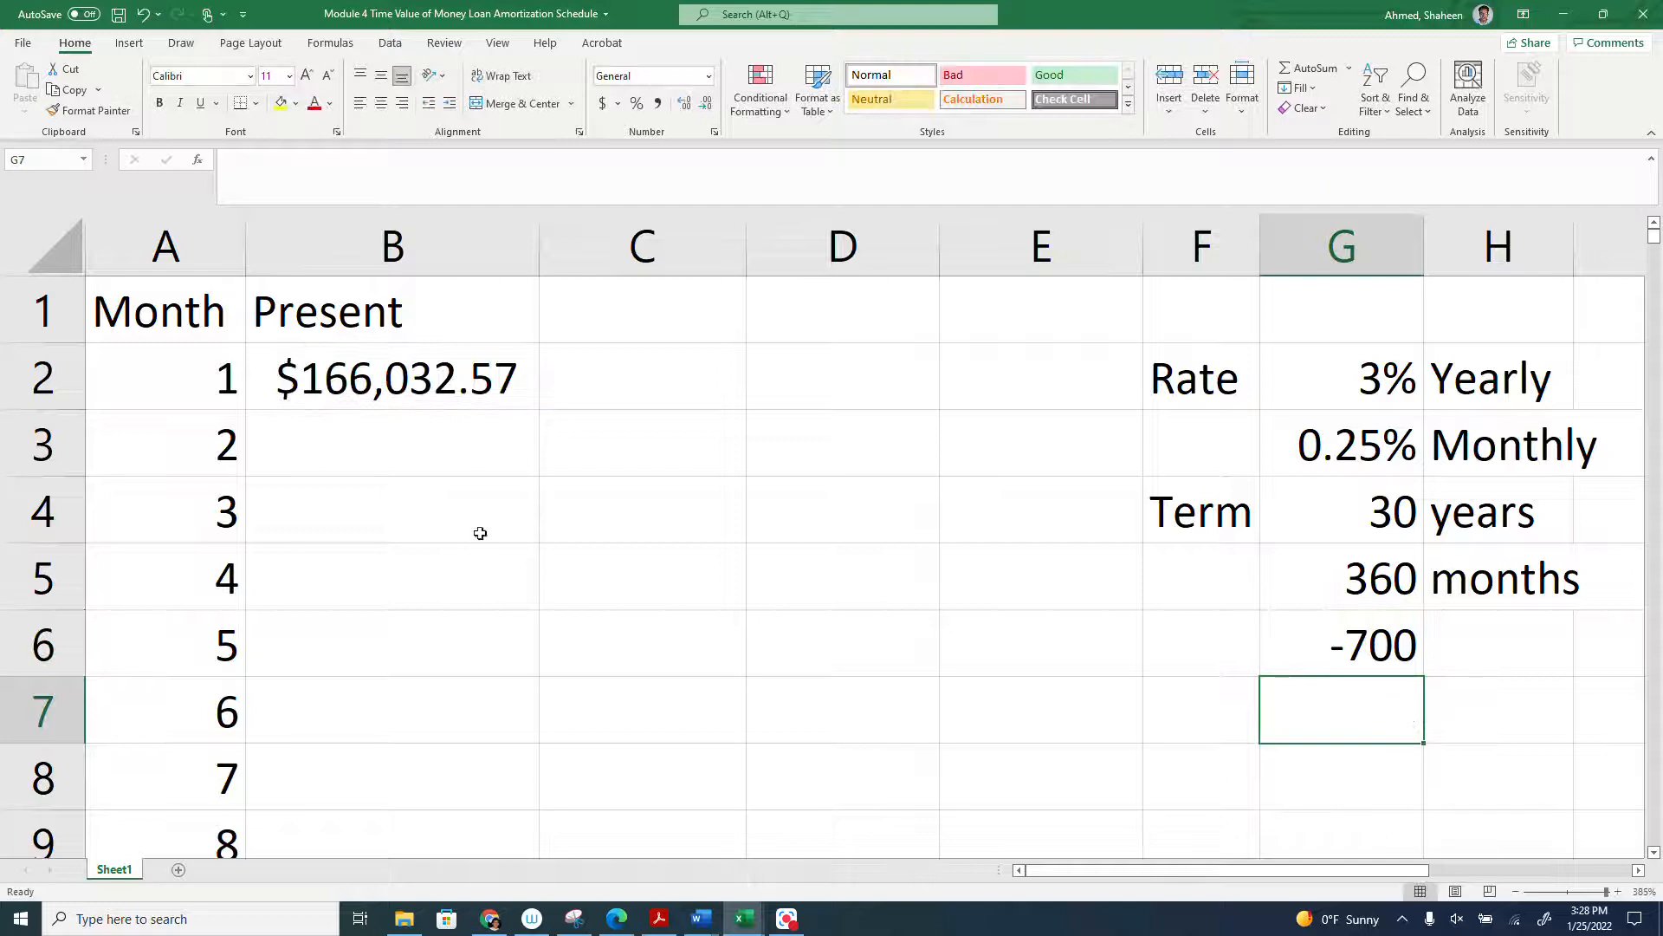
left_click(396, 385)
double_click(540, 228)
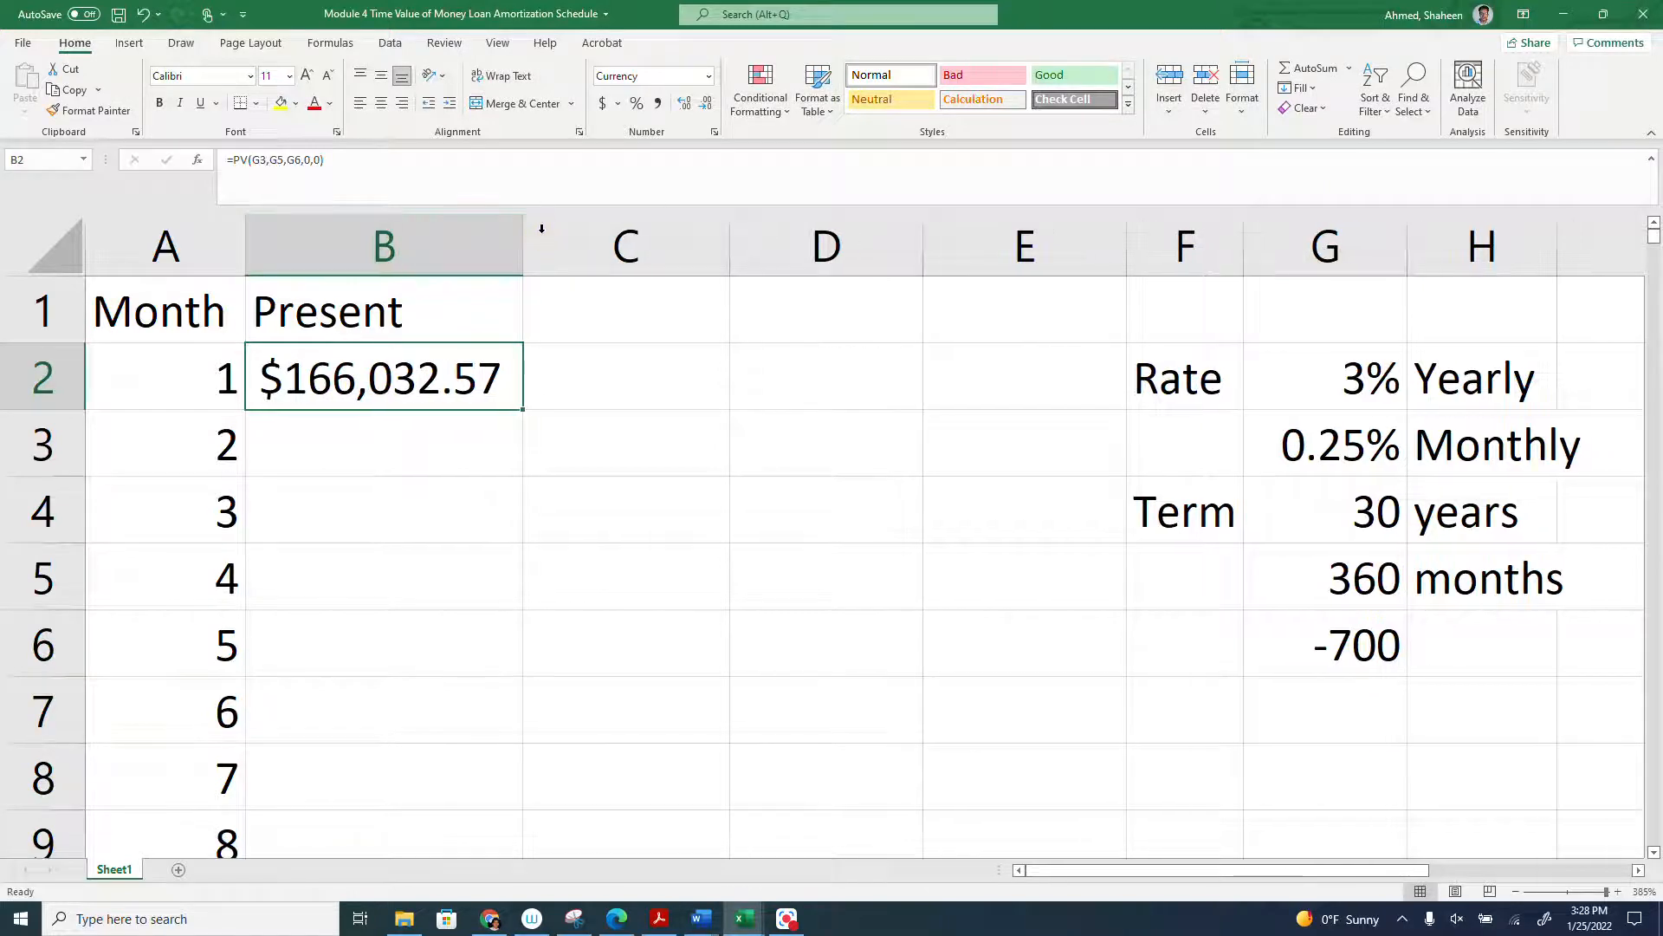
- Enter the column header Payment in C1
left_click(585, 315)
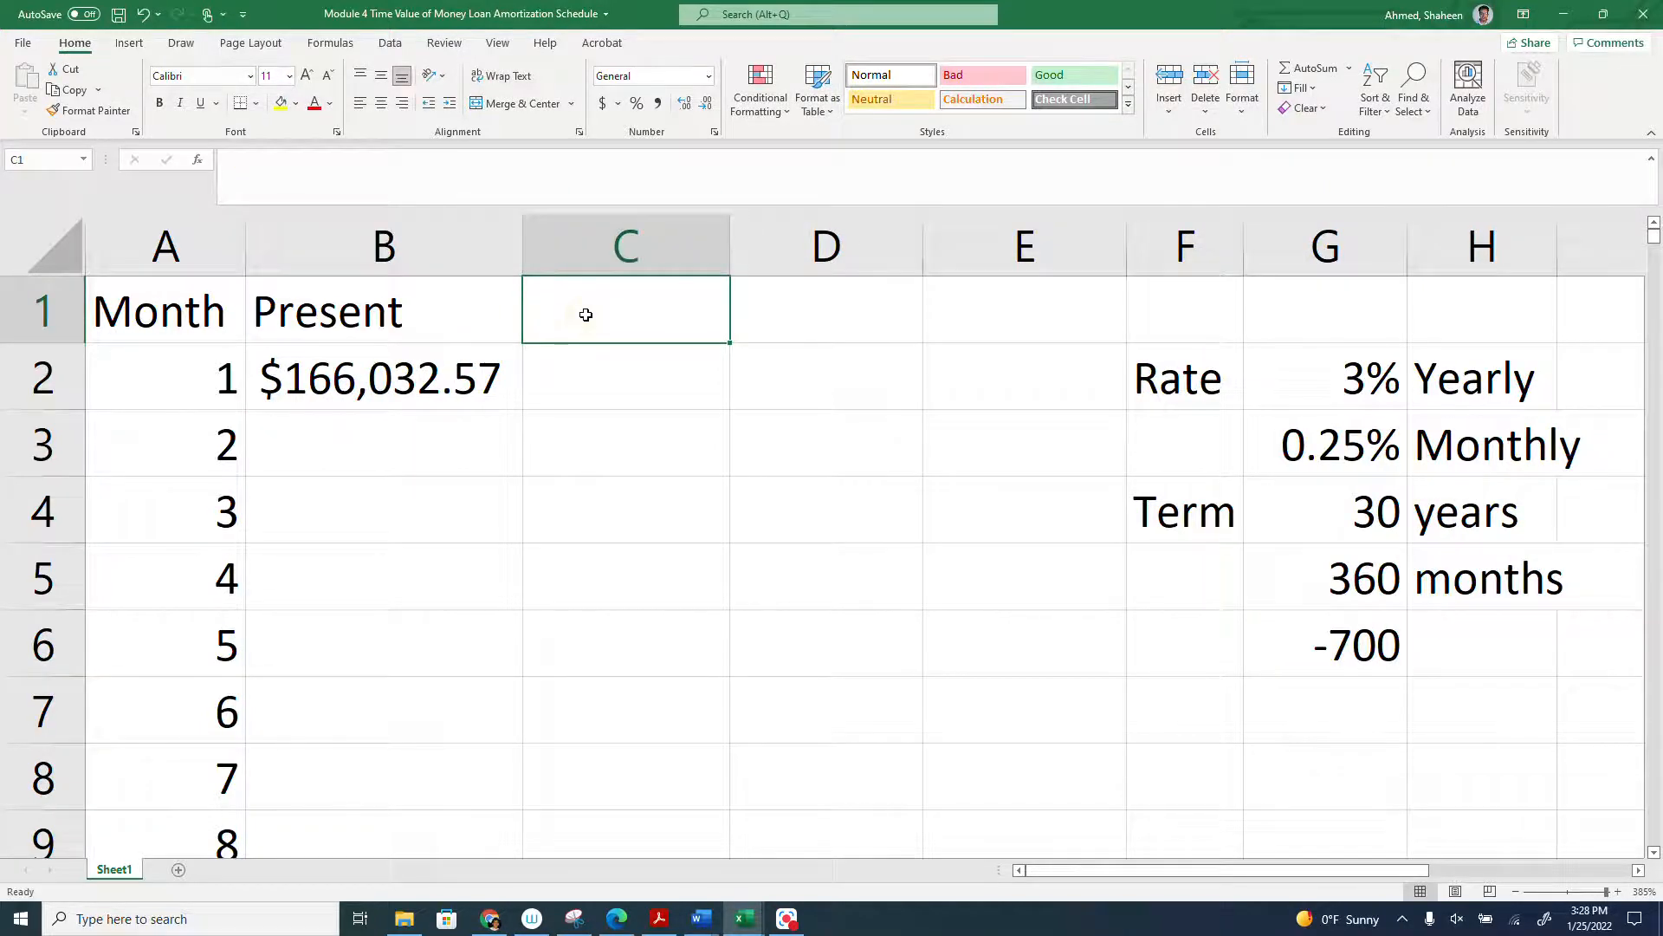
type("pA")
key("BackSpace")
key("BackSpace")
type("Ap")
key("BackSpace")
key("BackSpace")
type("p")
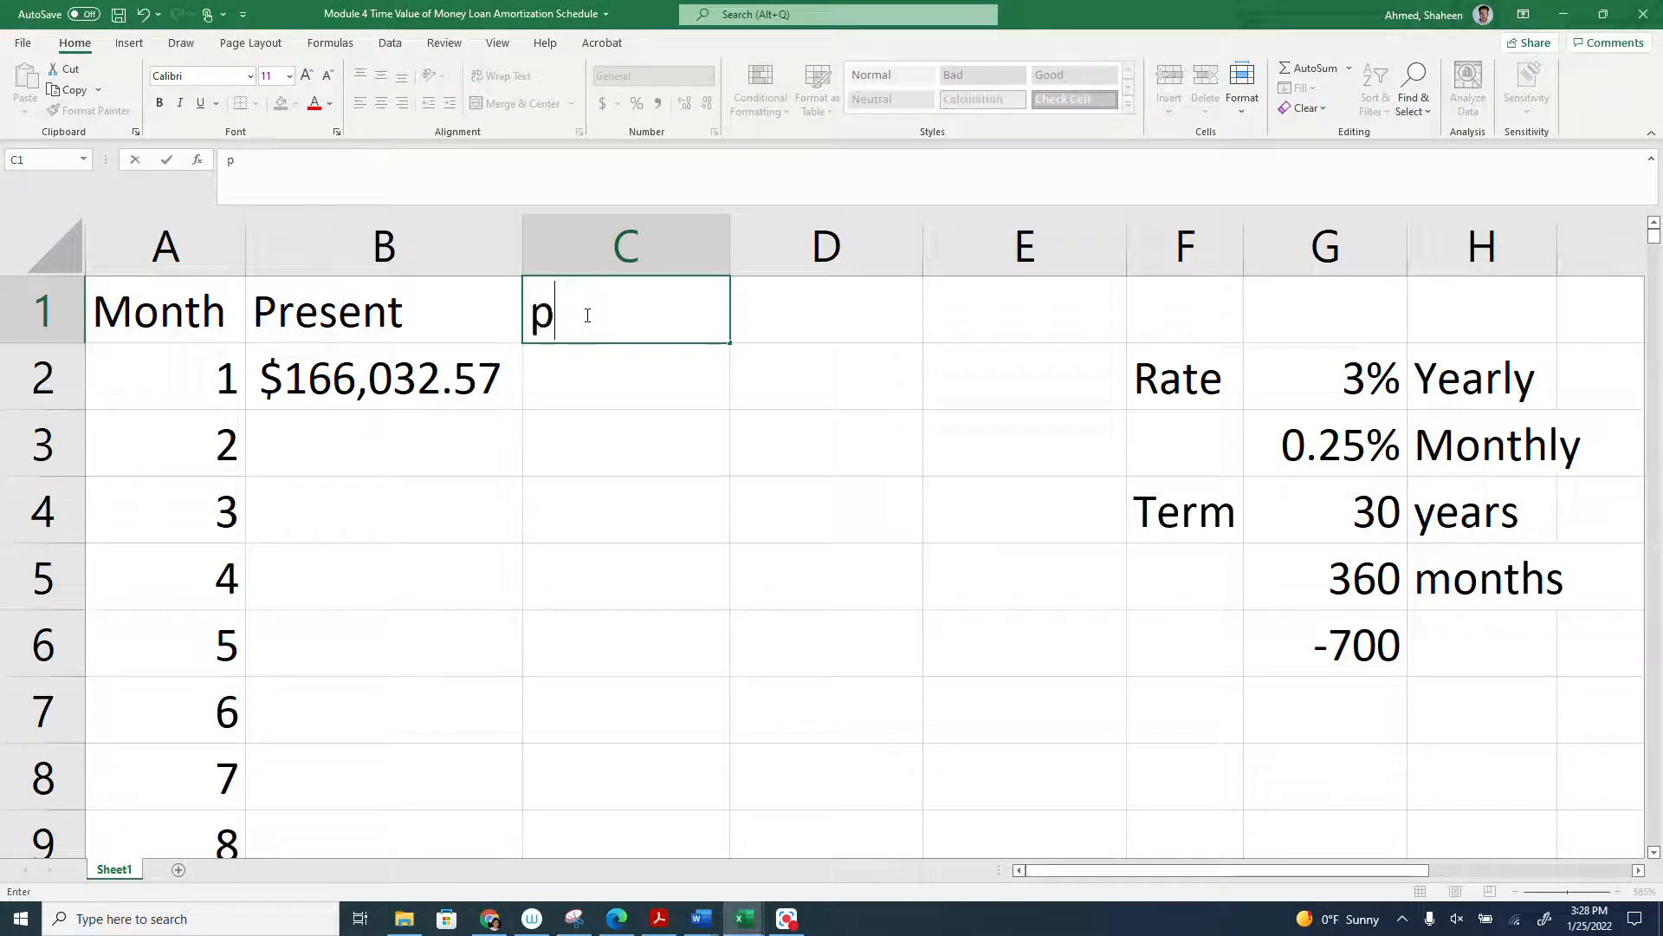
key("BackSpace")
type("Payment")
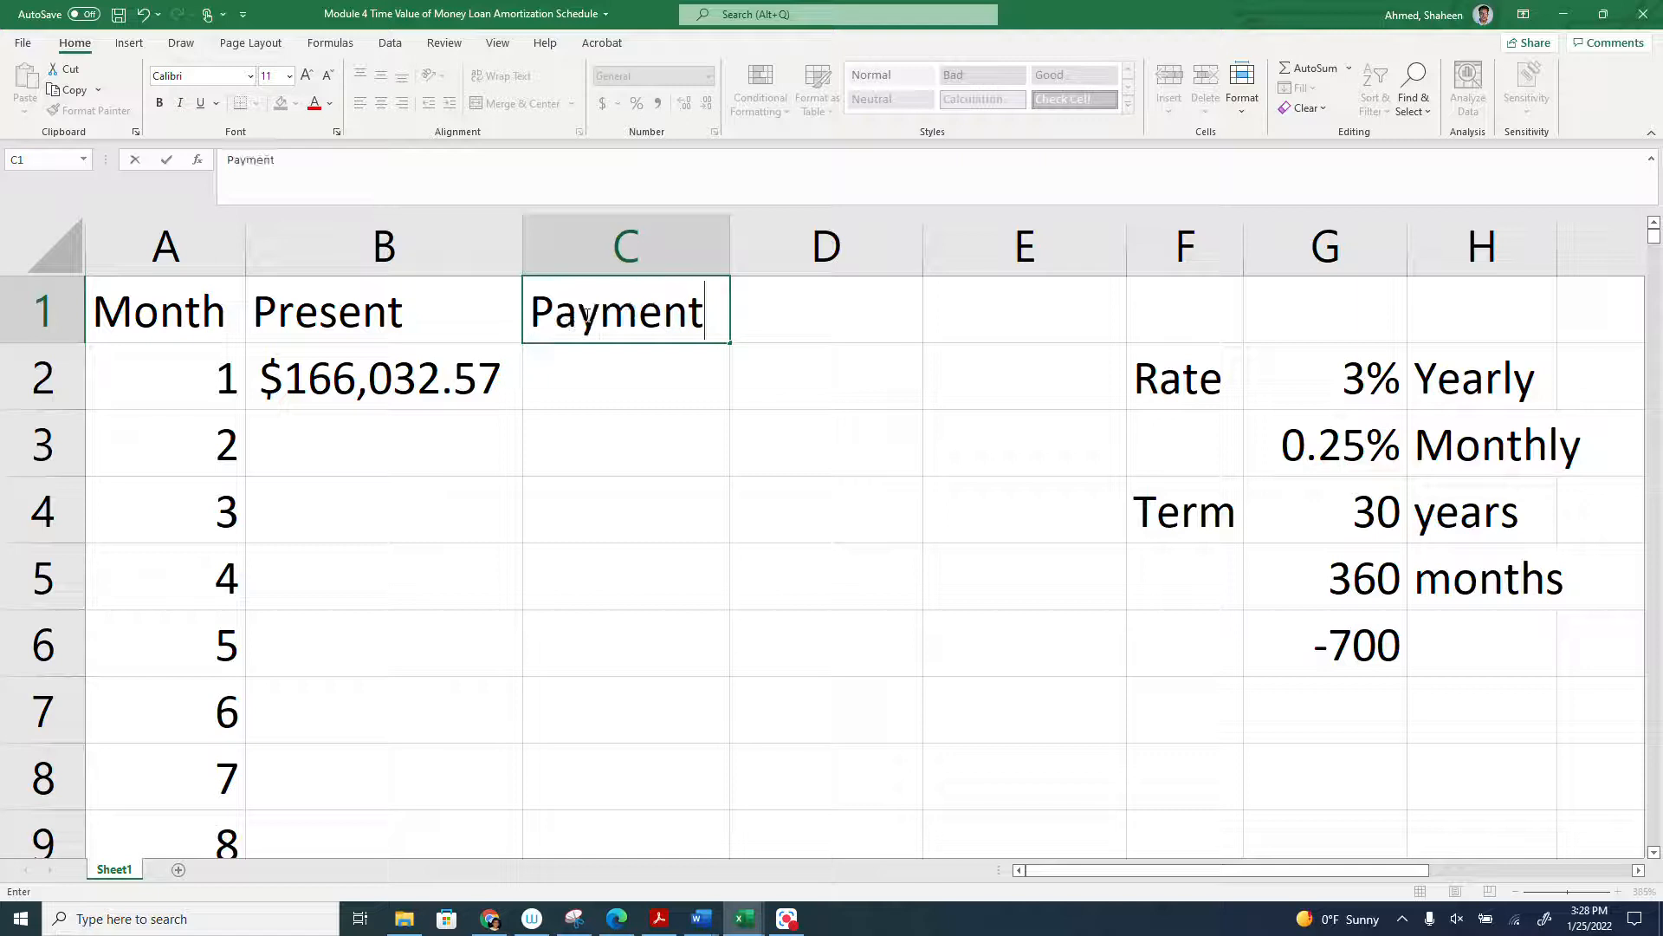
key("Return")
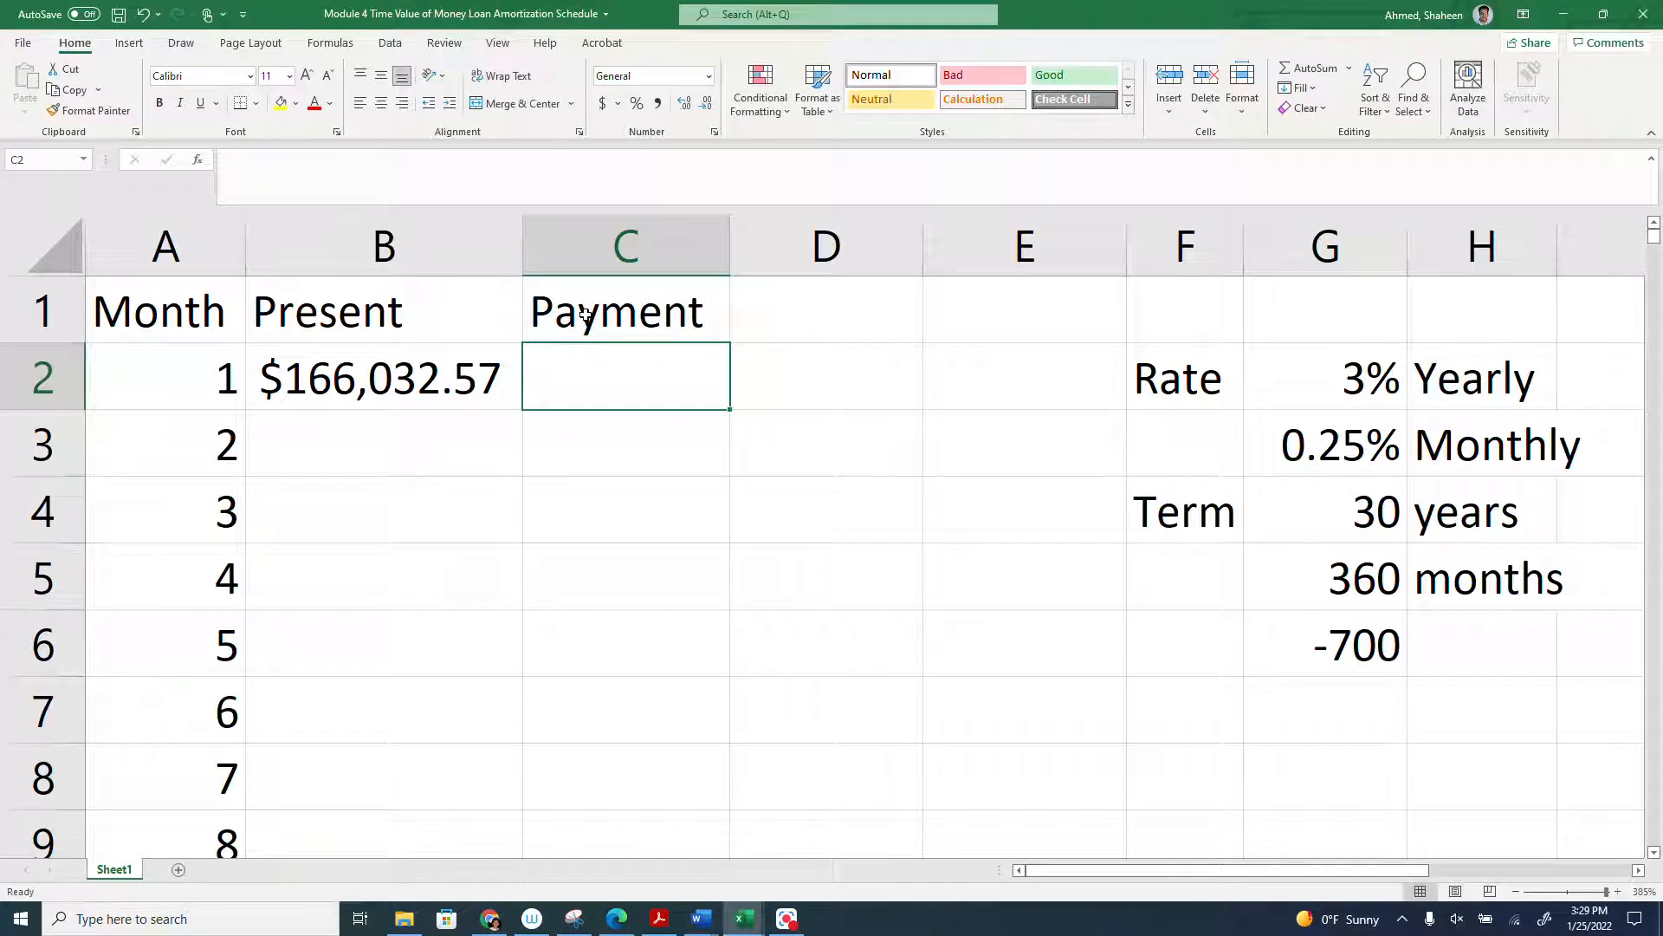
- Reference the payment amount in C2 with the absolute formula =$G$6
type("=")
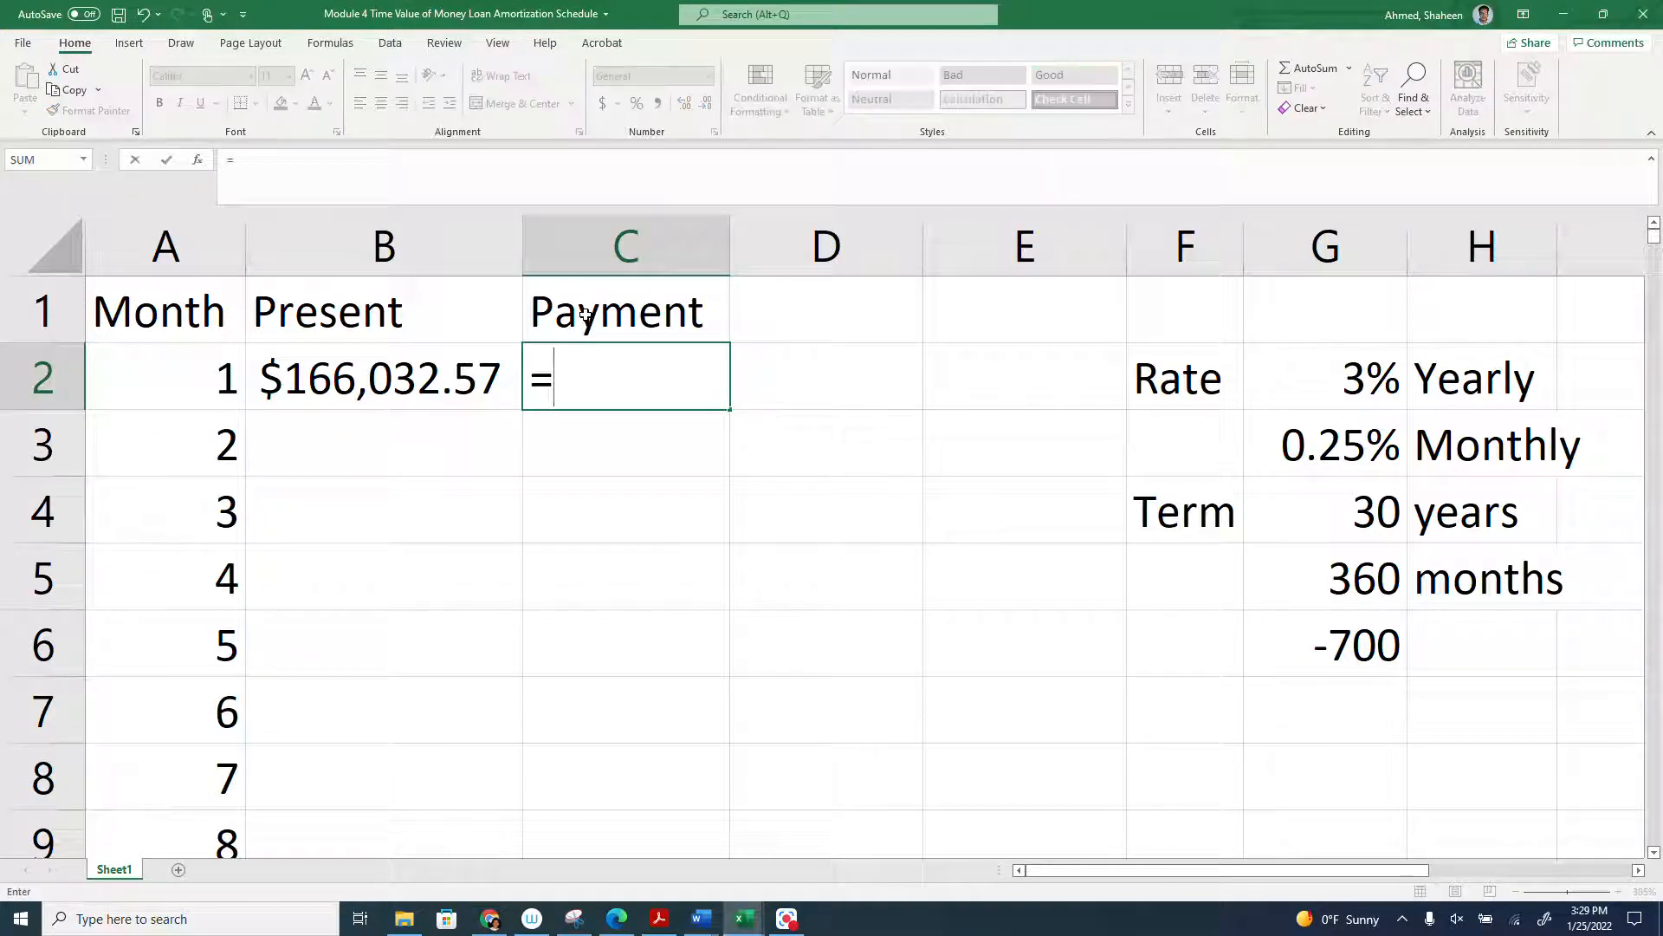
left_click(1325, 643)
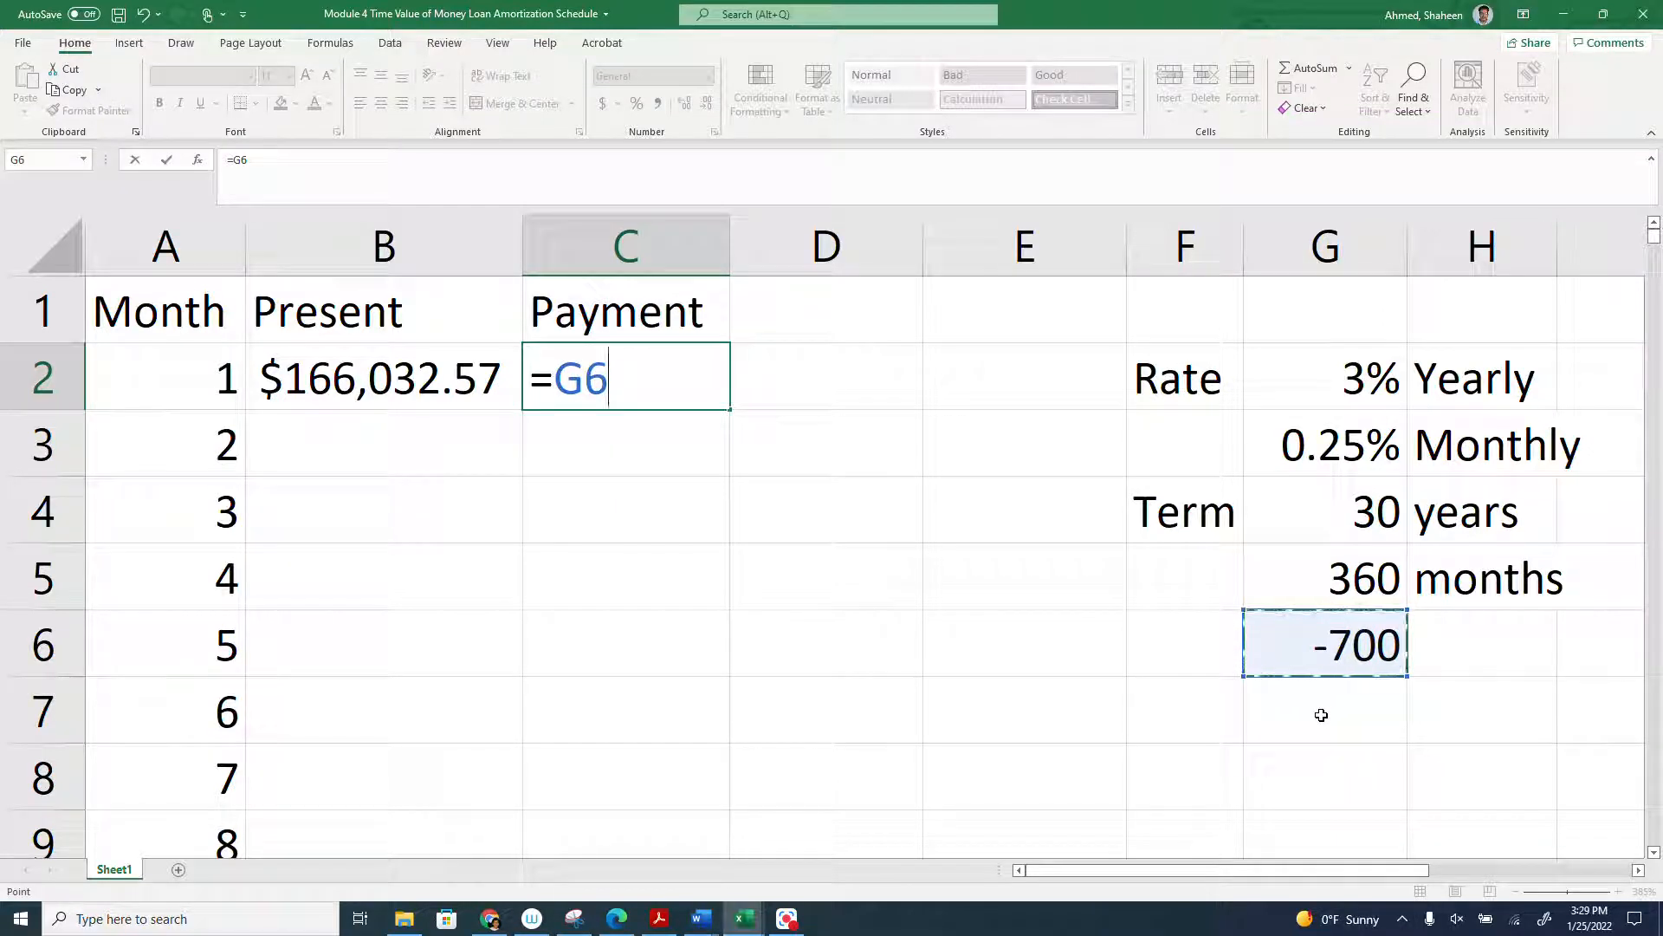
key("F4")
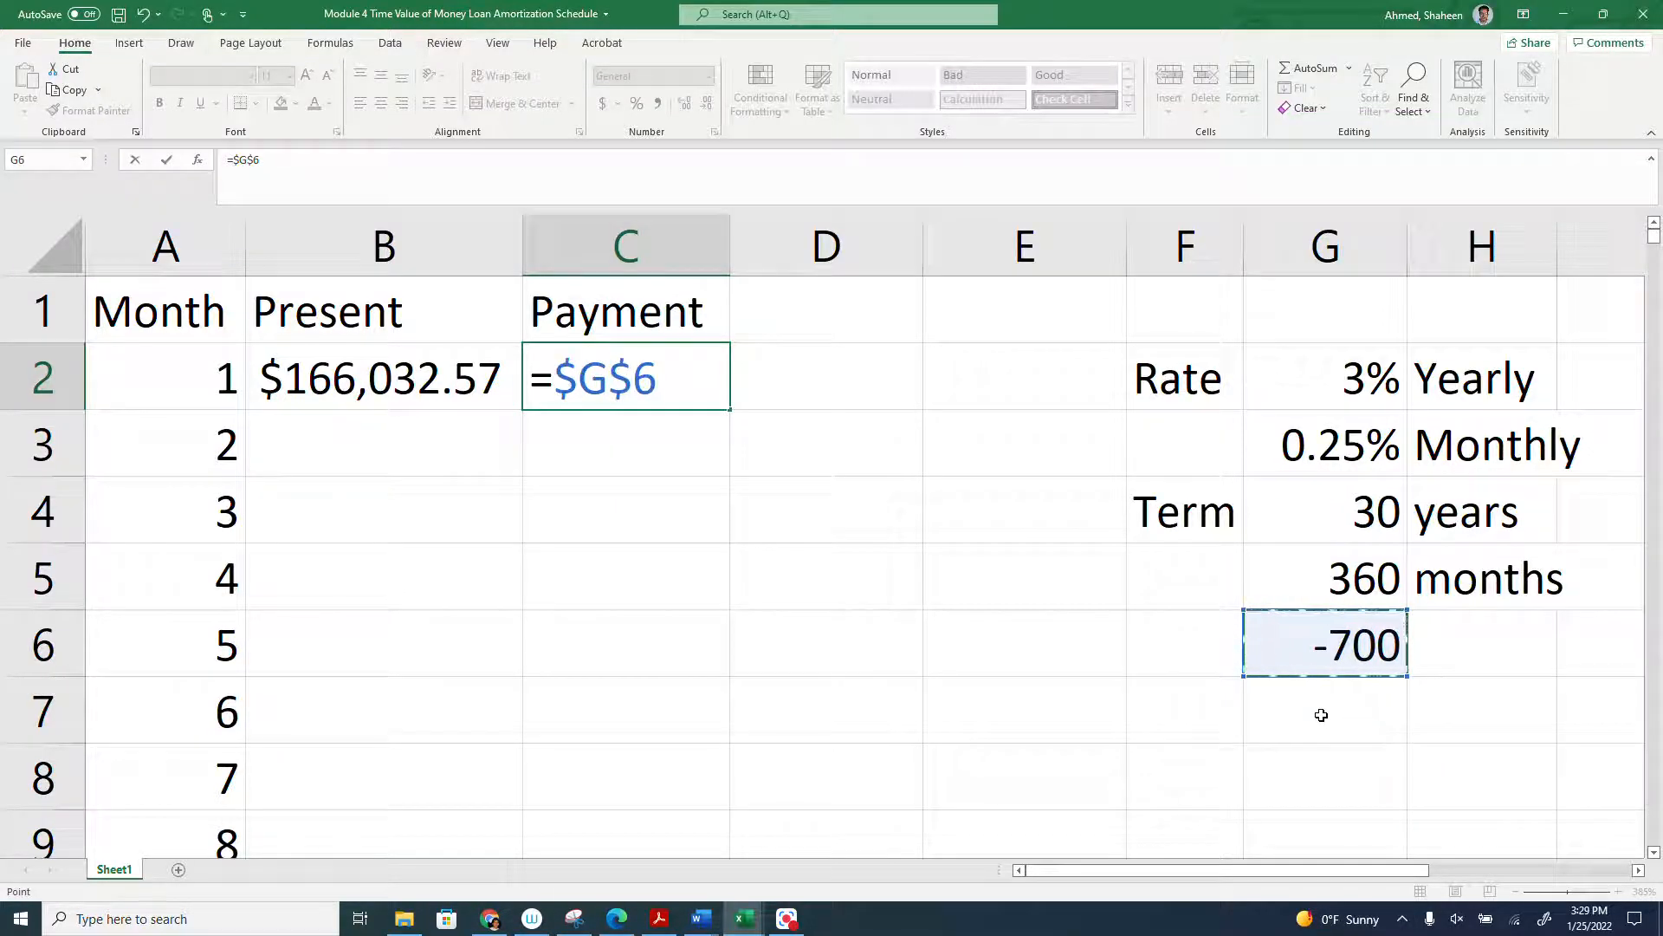
key("Return")
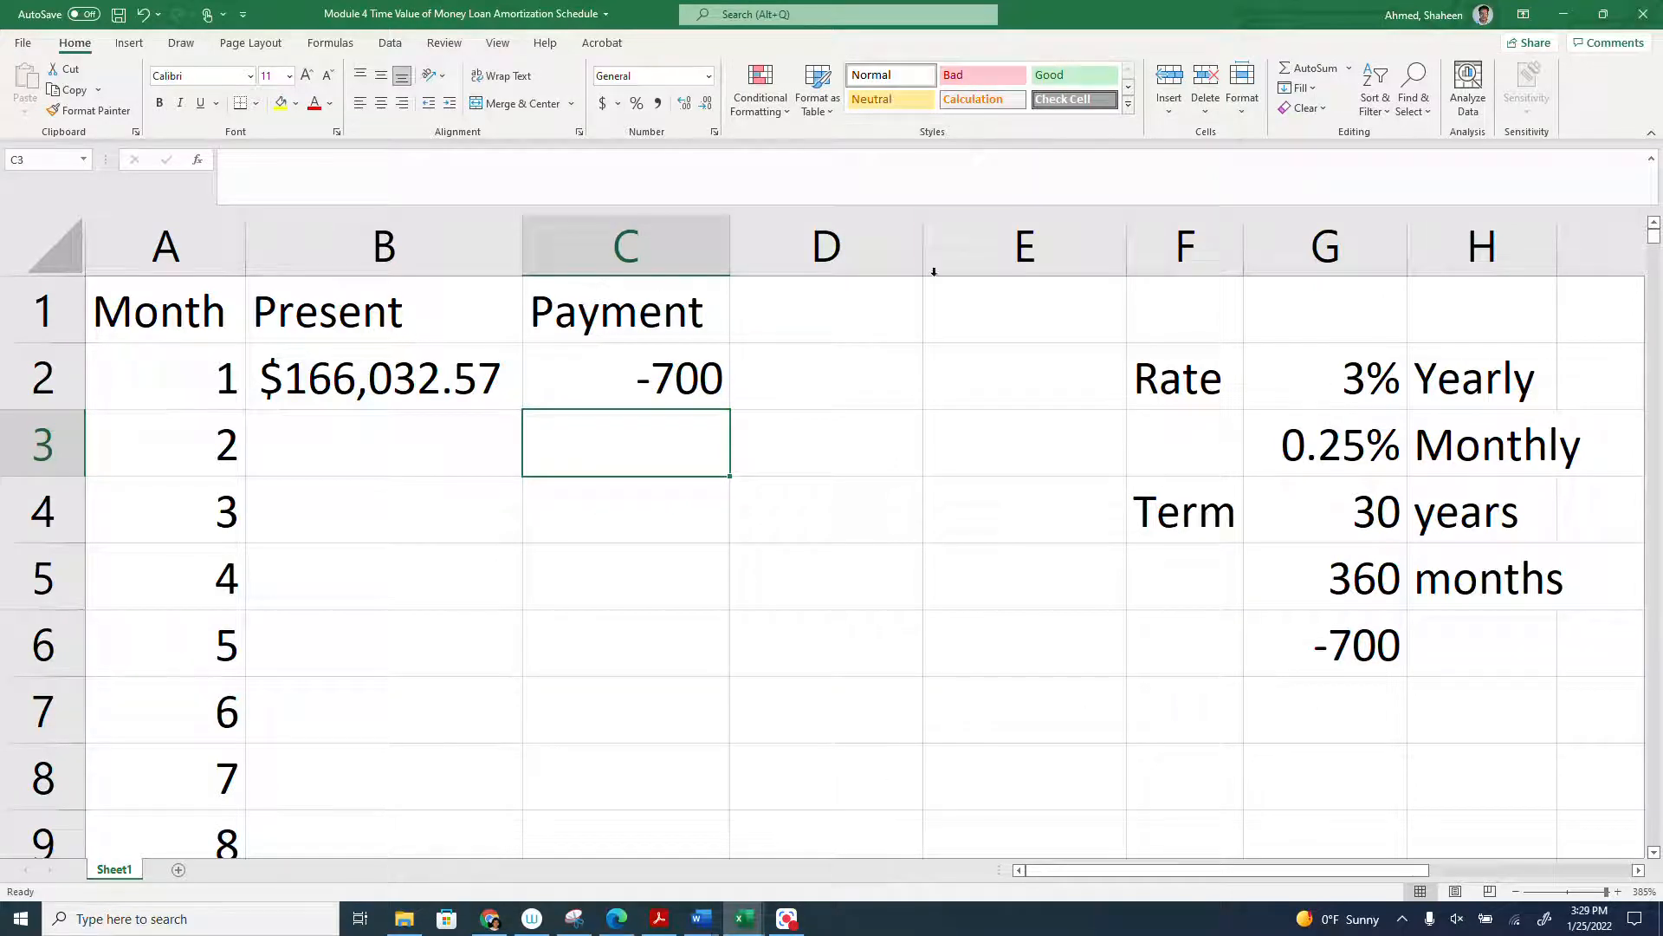
- Enter the column header Interest in D1
left_click(852, 309)
type("Interst")
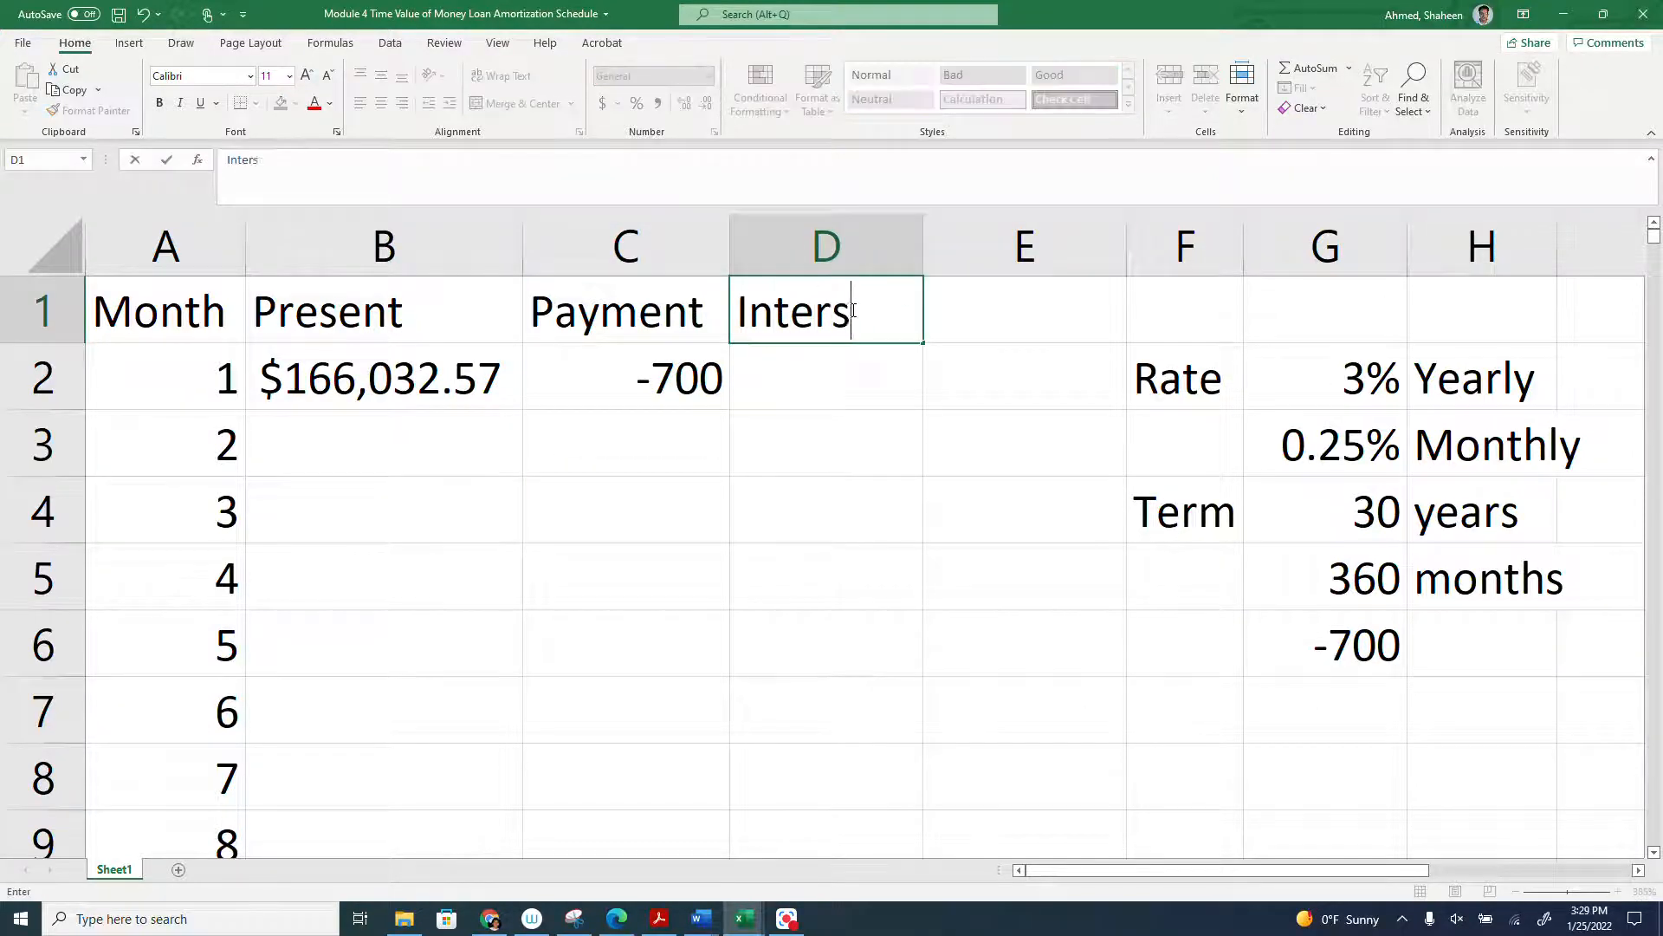
key("BackSpace")
key("BackSpace")
type("est")
key("Return")
- Calculate the first month's interest in D2 with the formula =B2*$G$3, keeping the monthly rate reference absolute
type("=")
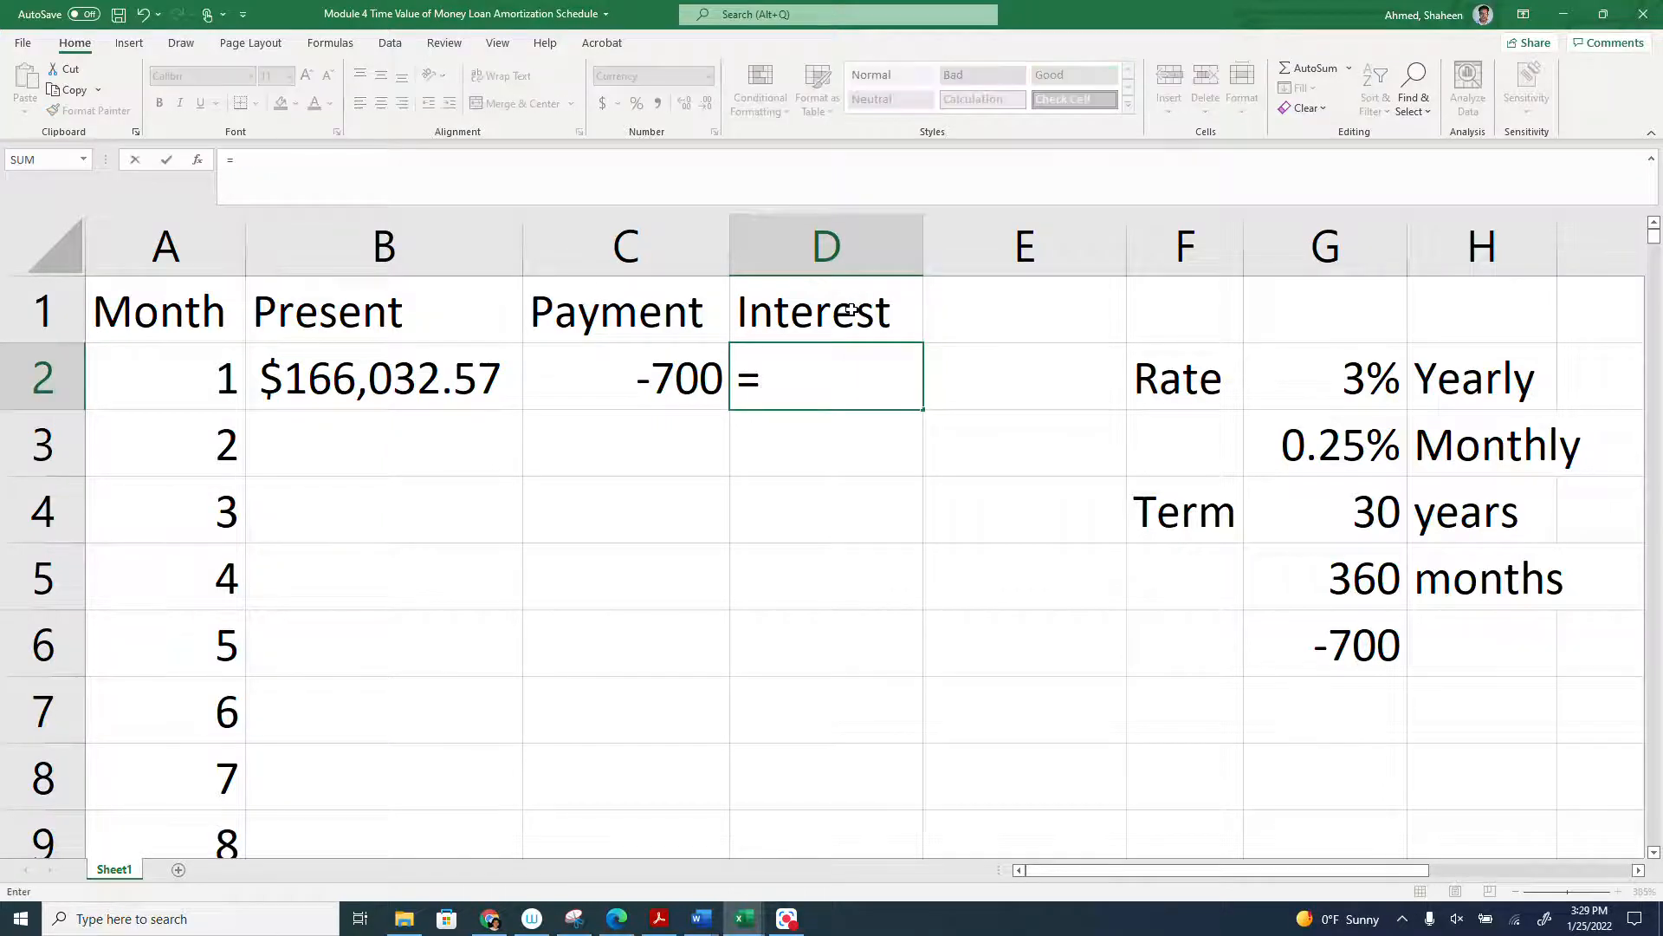
left_click(406, 375)
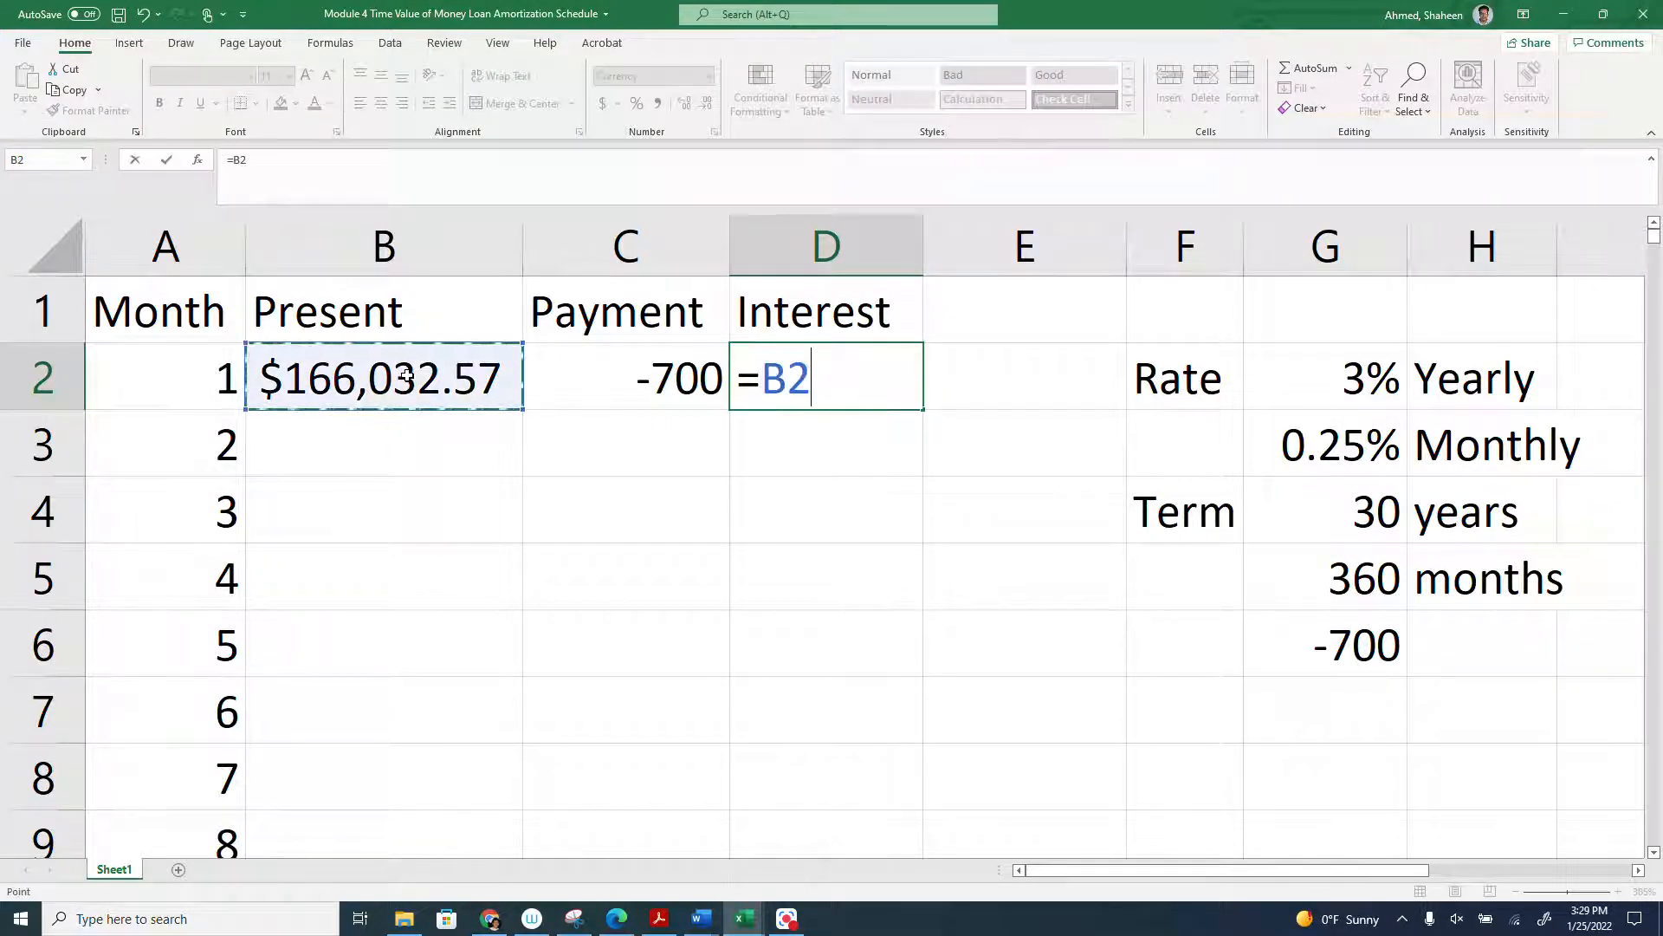
type("*")
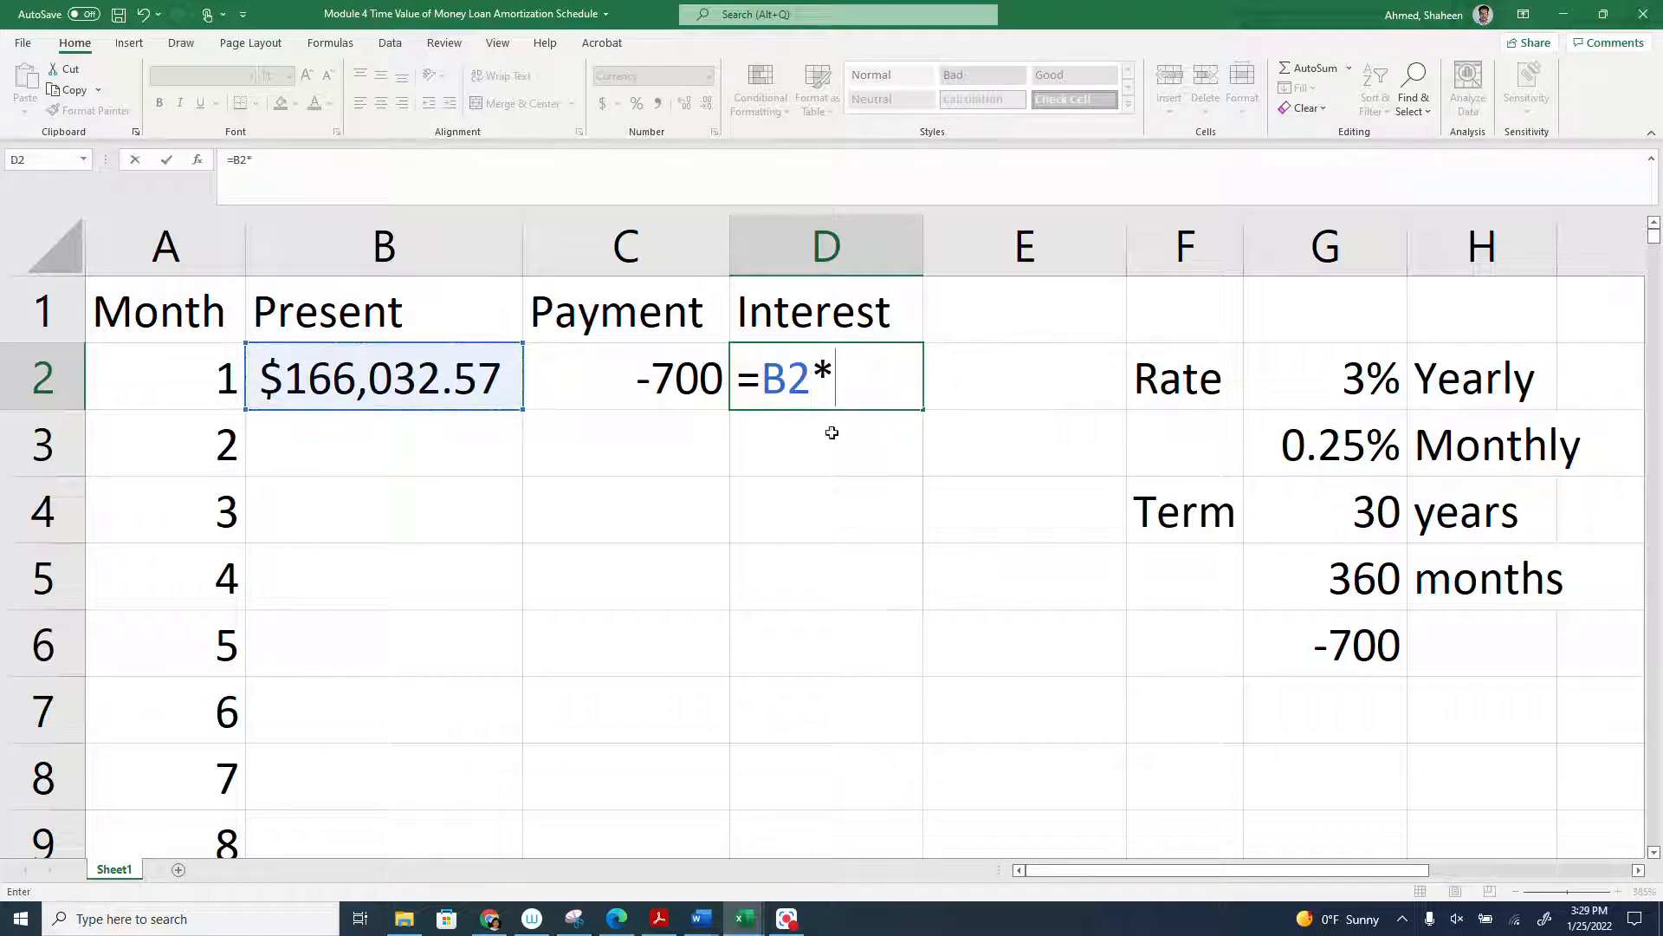
left_click(1343, 433)
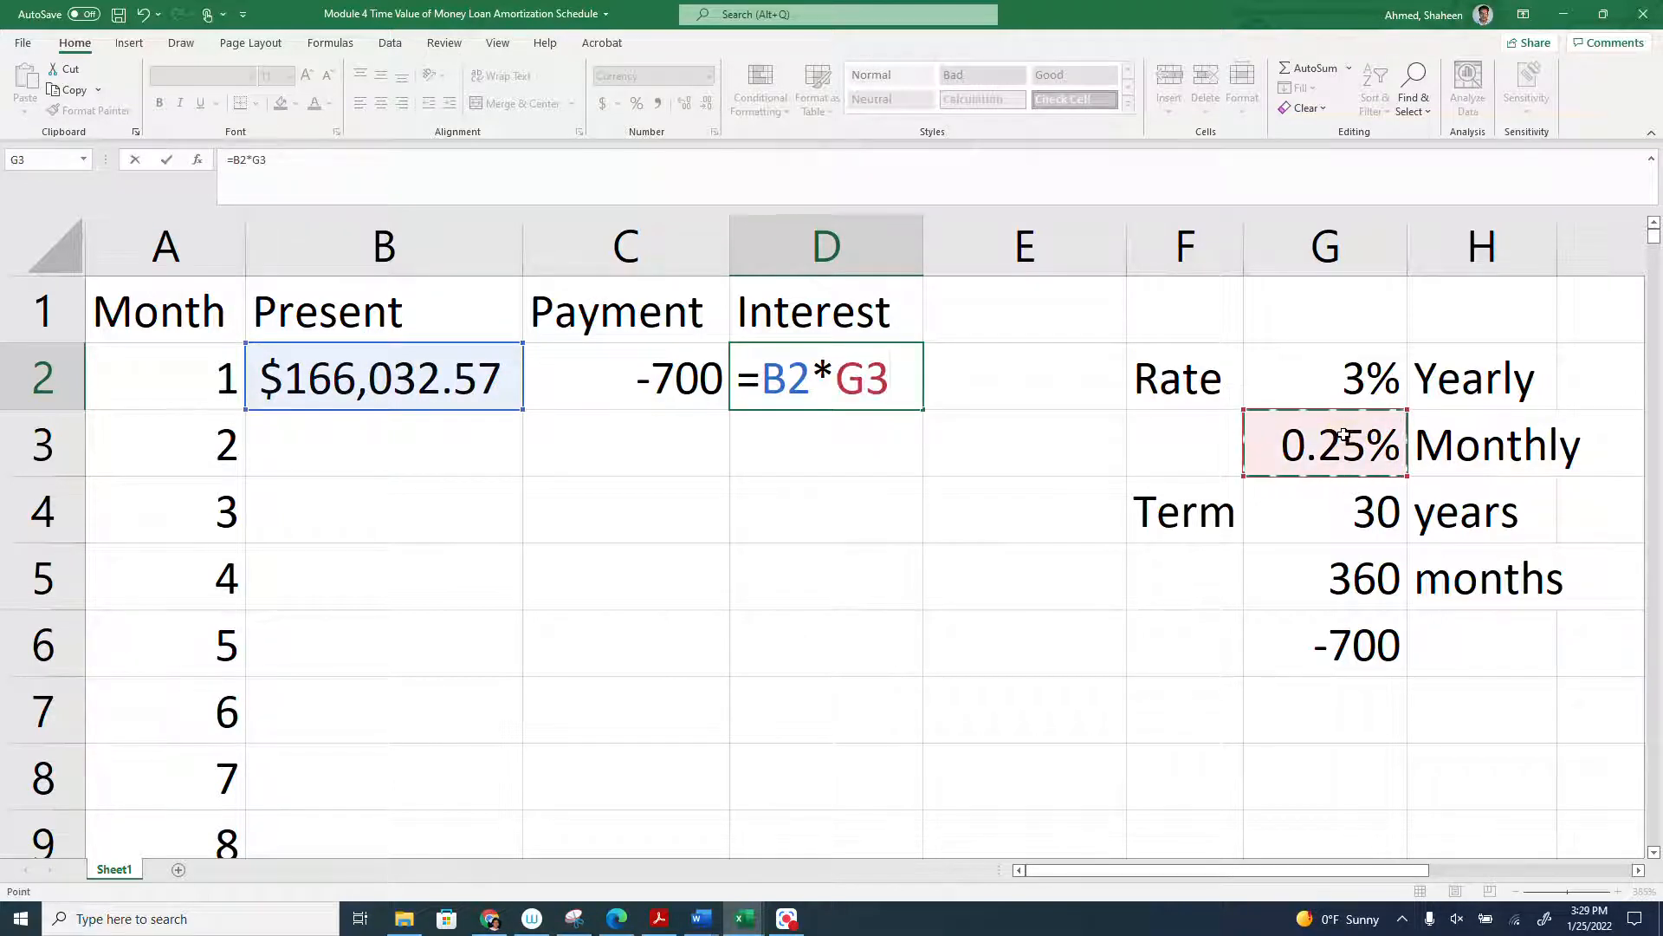
key("F4")
key("Return")
- Enter the column header Principal in E1
left_click(975, 327)
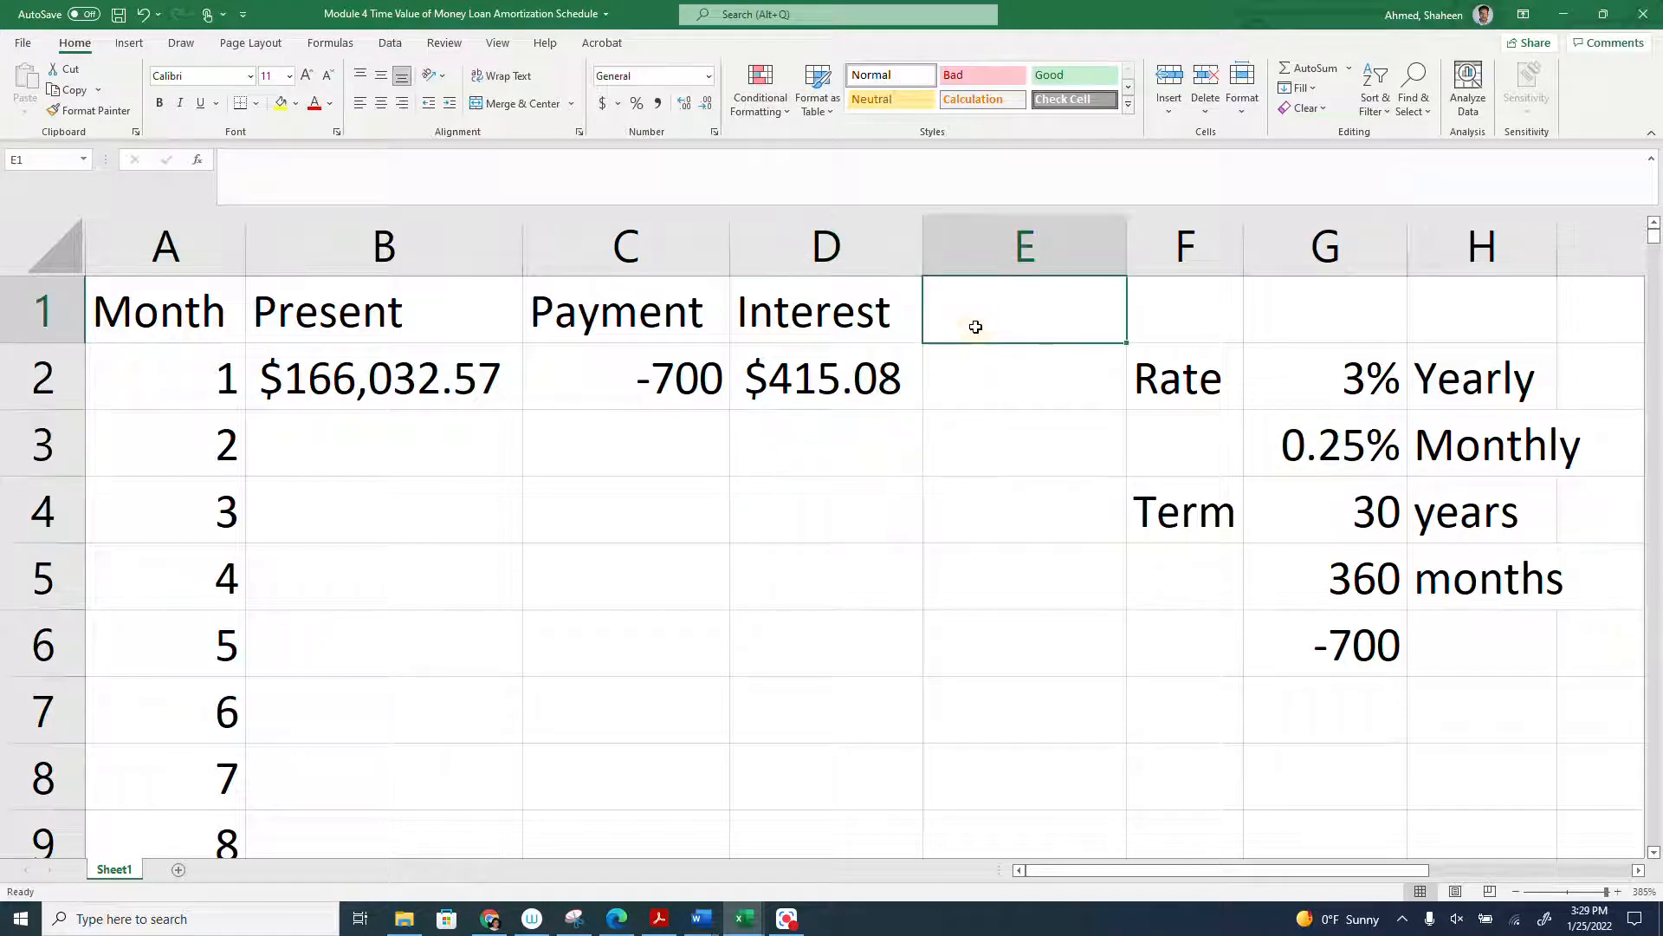
type("Principal")
key("Return")
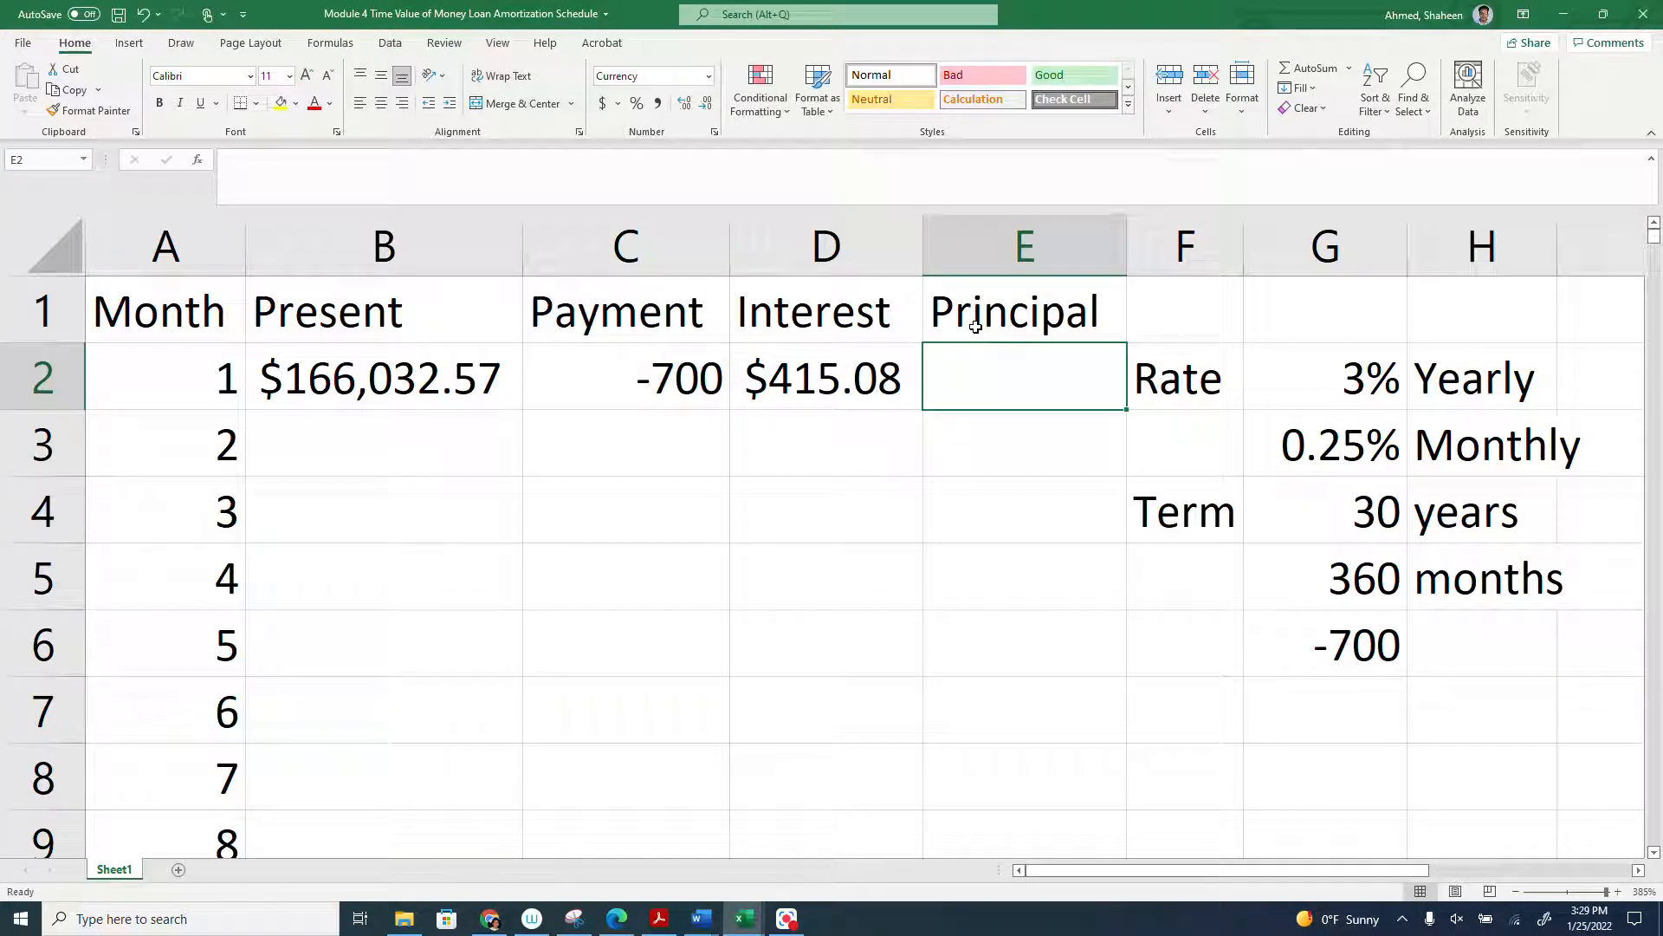
- Calculate the first month's principal in E2 with the formula =-C2-D2
type("=-")
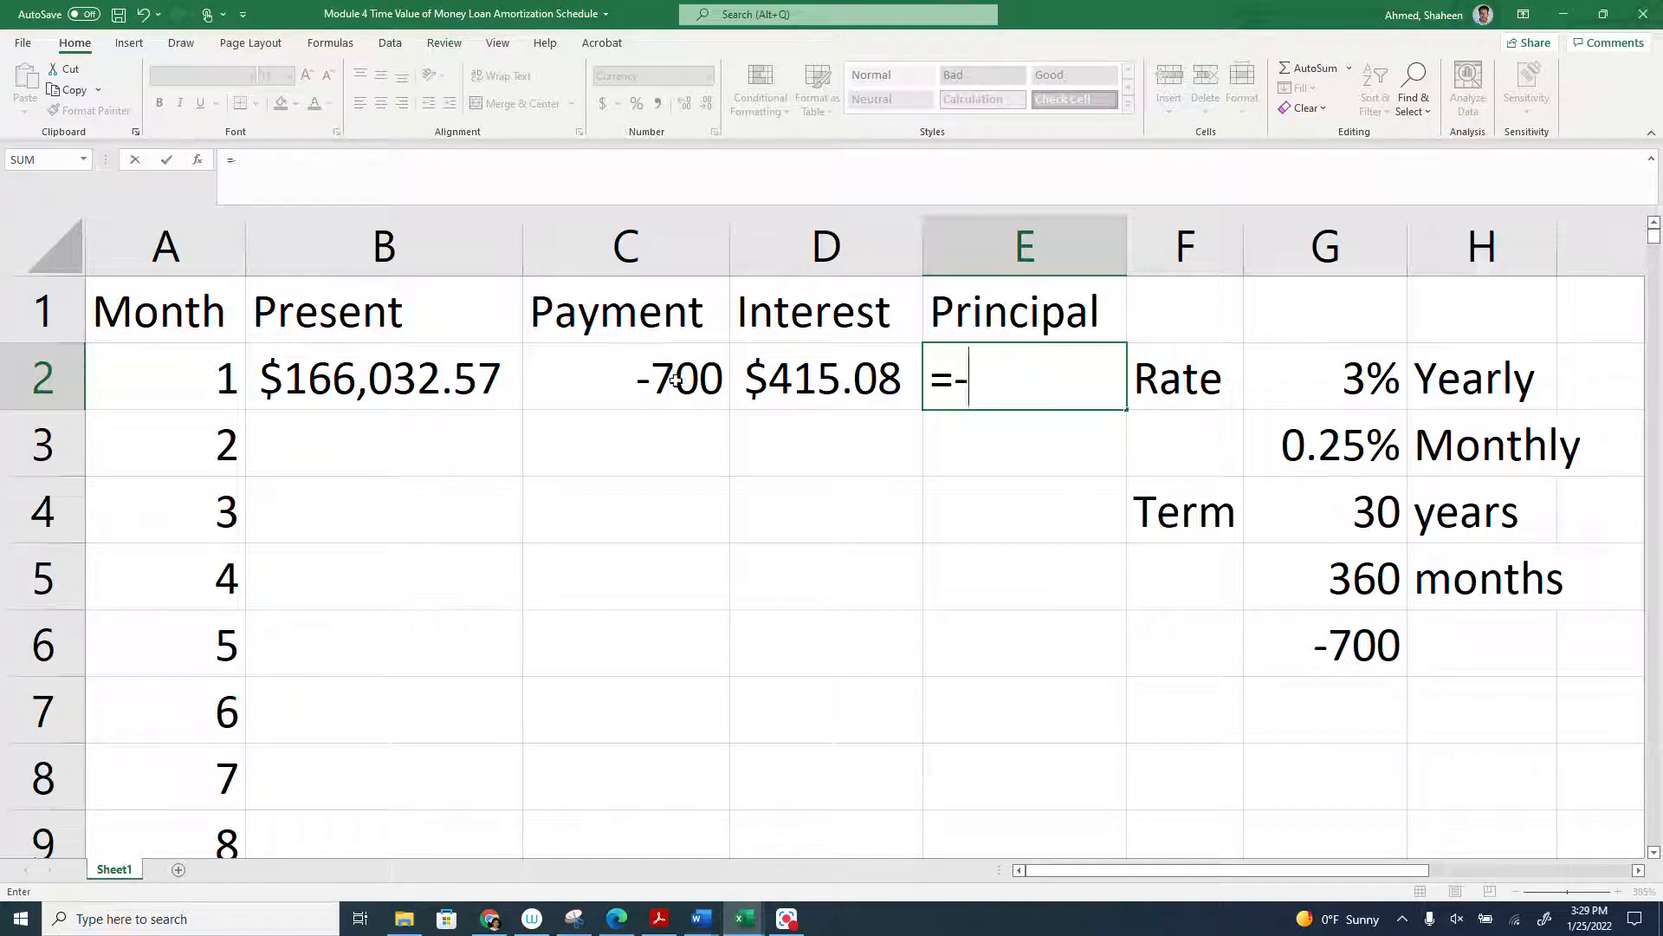
left_click(672, 374)
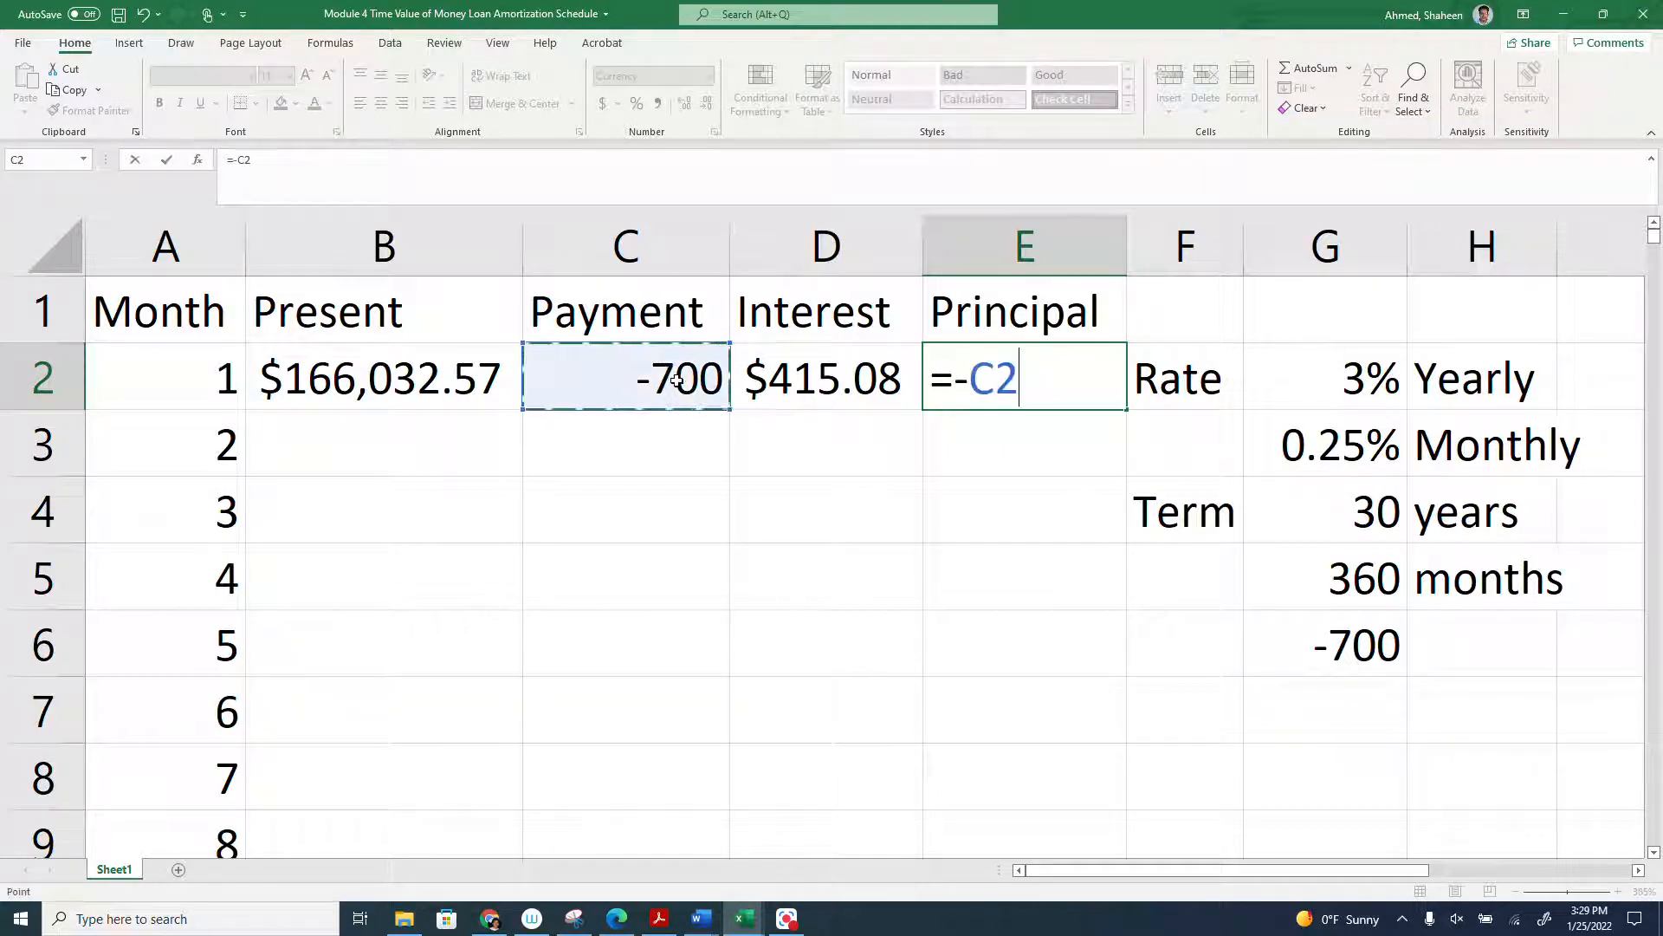
type("-")
left_click(794, 367)
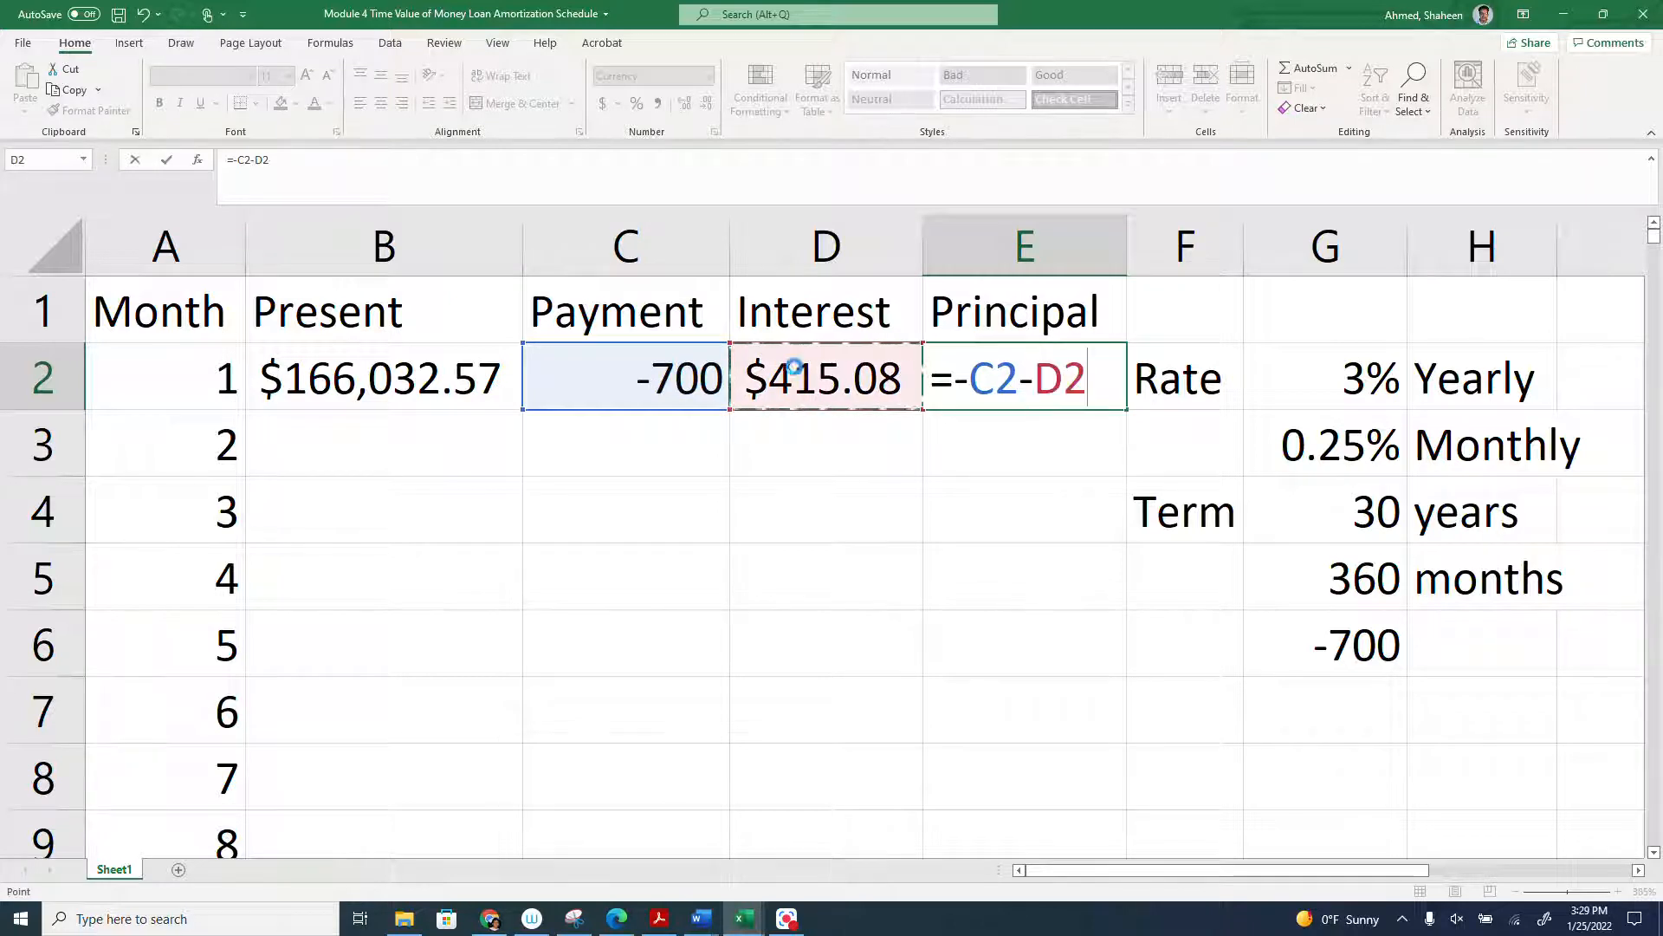
key("Return")
left_click(624, 388)
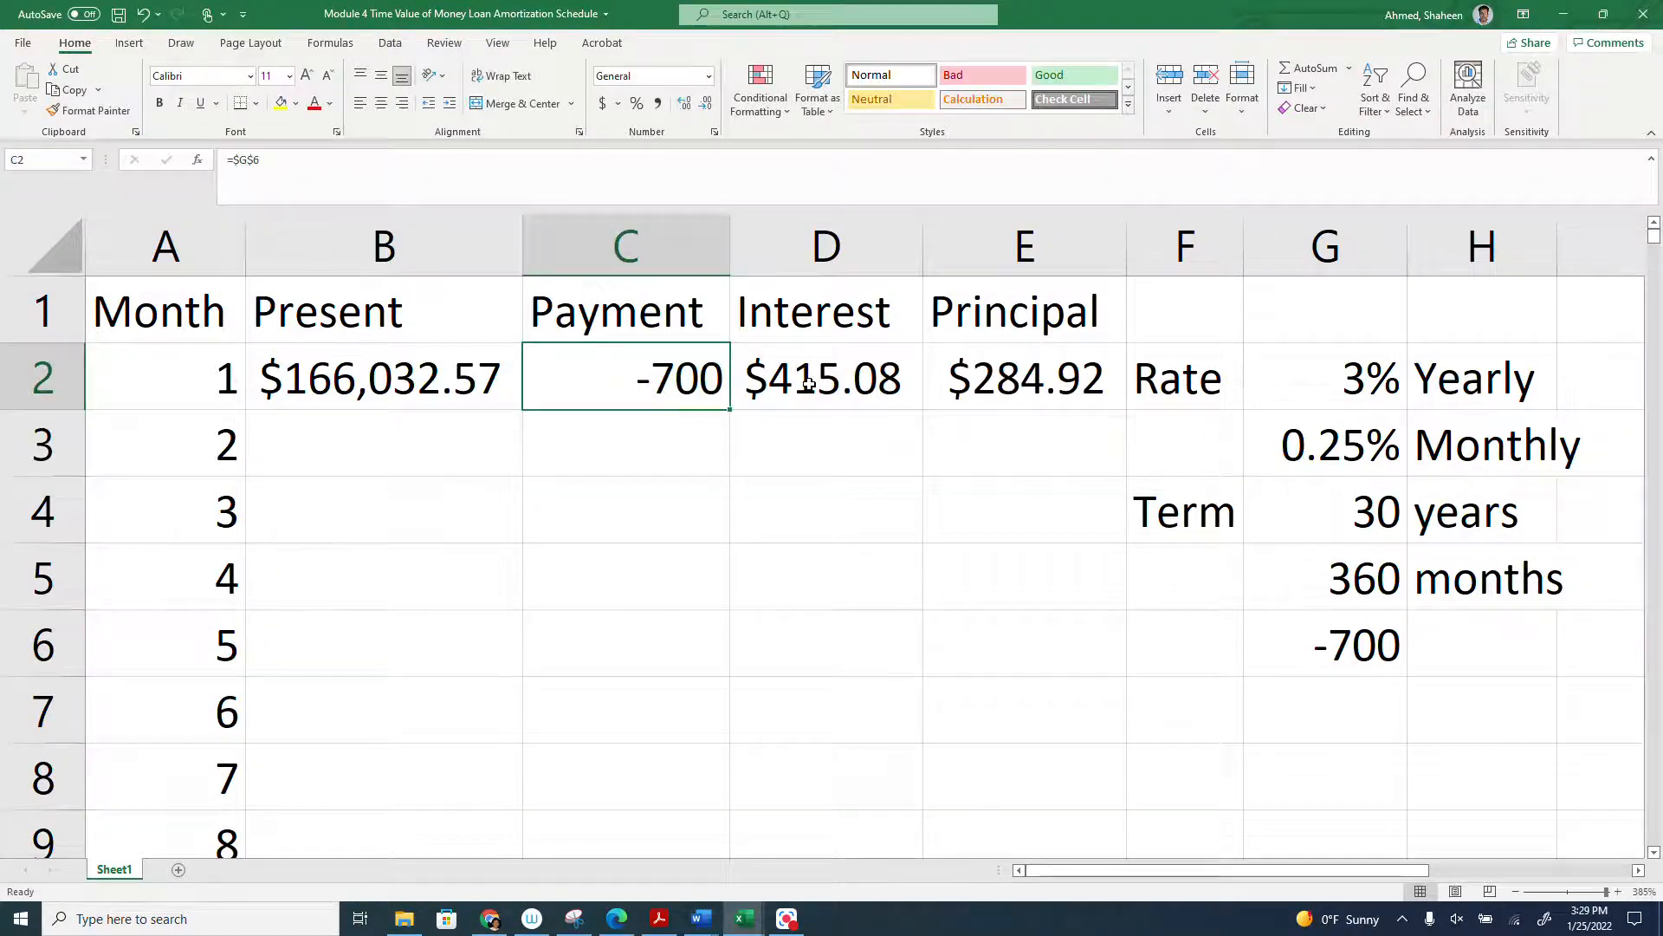
left_click(809, 382)
left_click(1022, 385)
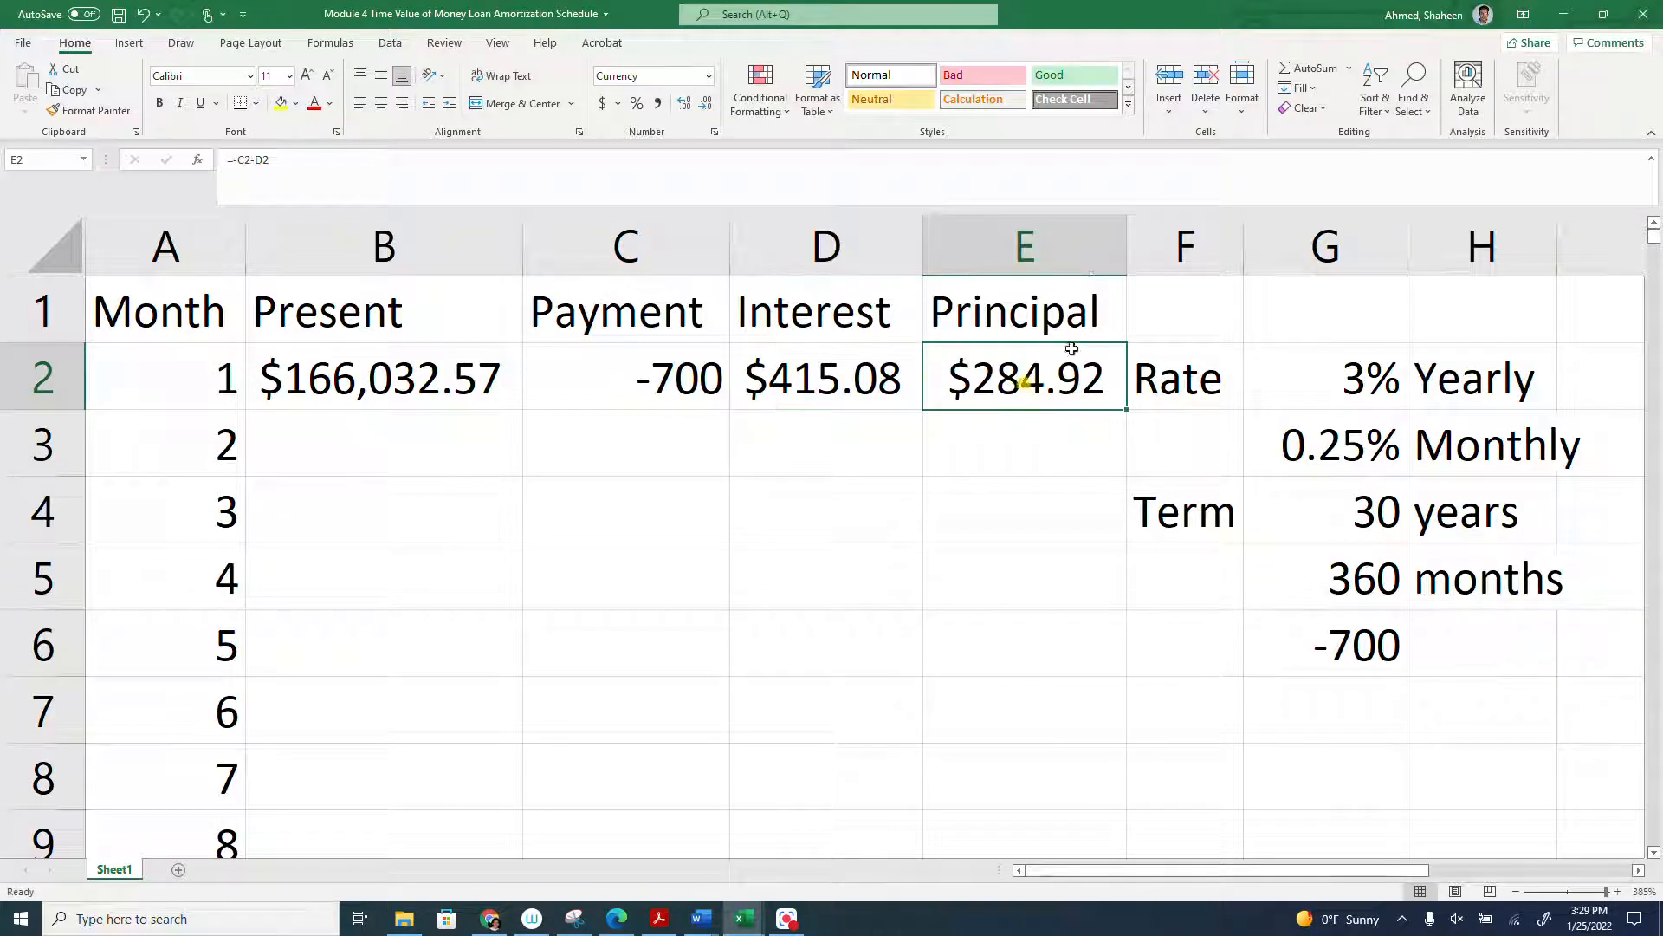
- Insert an empty column between the Principal column and the Rate column, and make it narrower
left_click_drag(1080, 256, 5, 359)
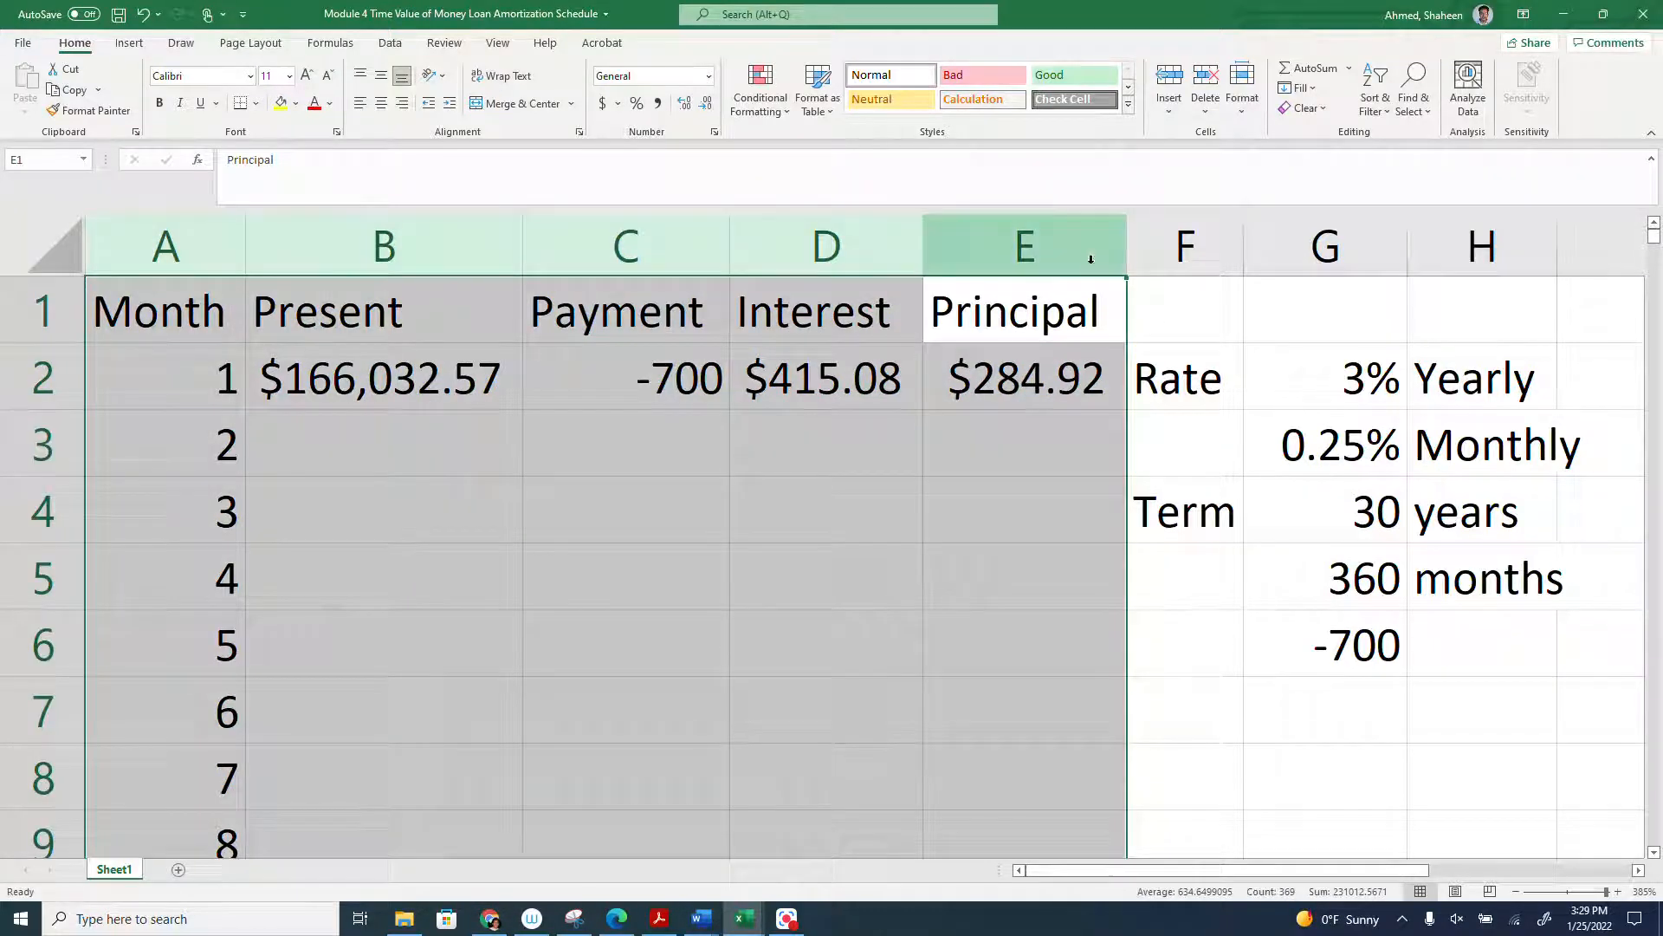
left_click(1153, 234)
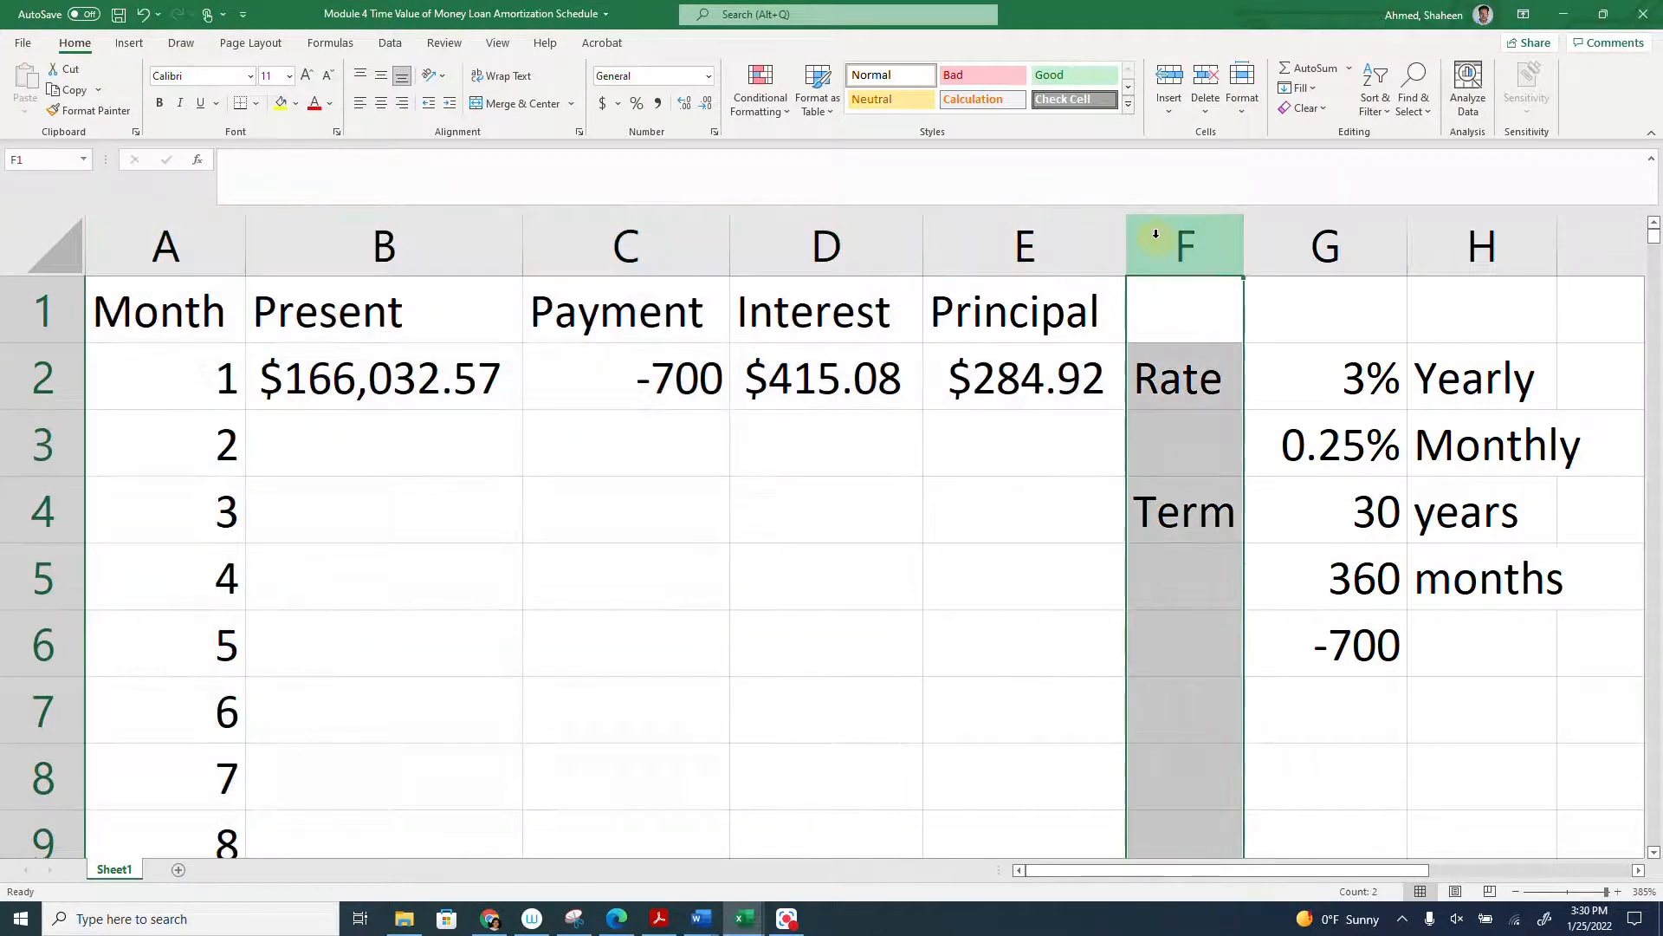
right_click(1159, 246)
left_click(1213, 377)
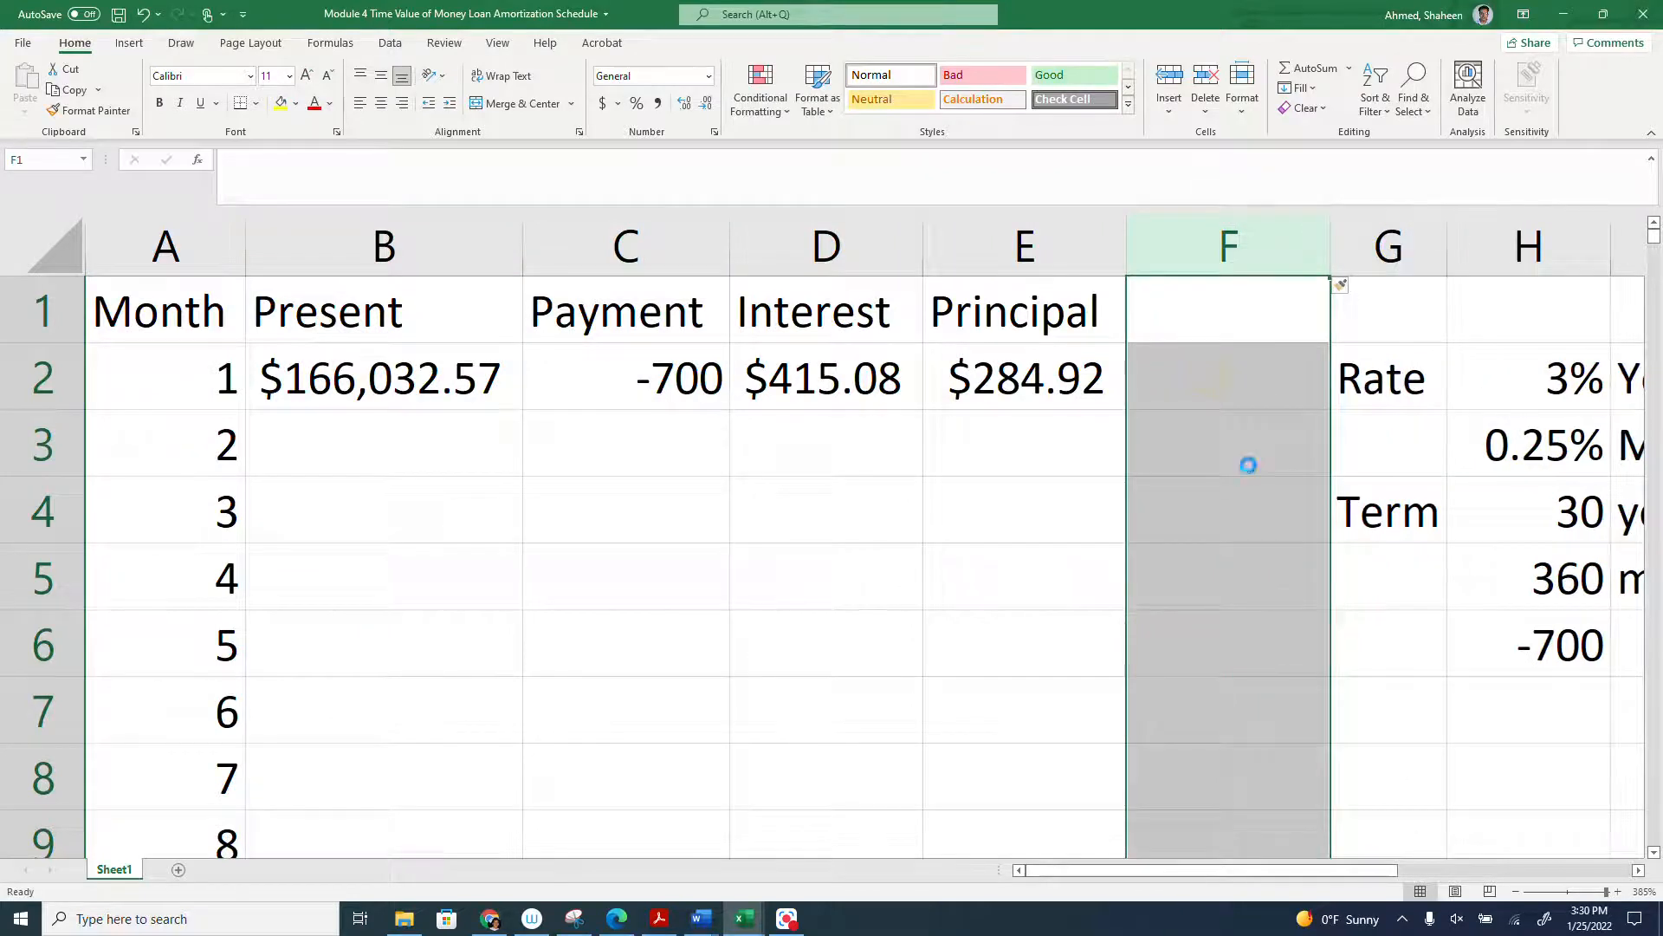
scroll(1248, 466, "down", 1)
left_click_drag(1281, 239, 1188, 243)
left_click(1239, 504)
left_click(1466, 459)
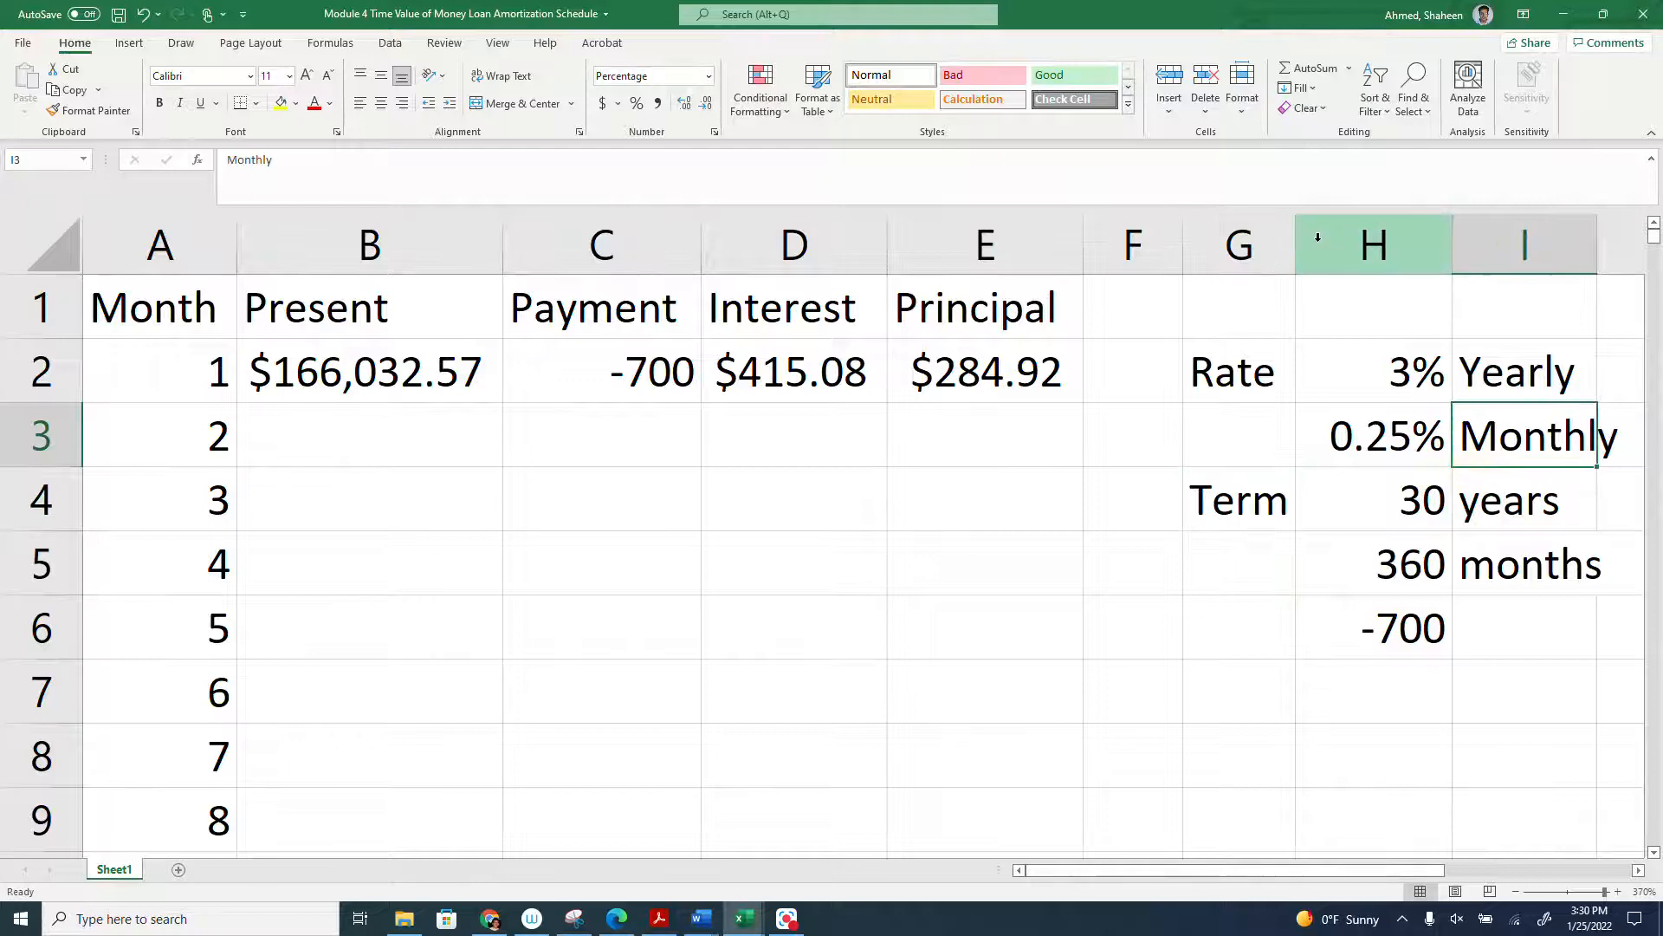
- Calculate the second month's present value in B3 with the formula =B2-E2
left_click(429, 439)
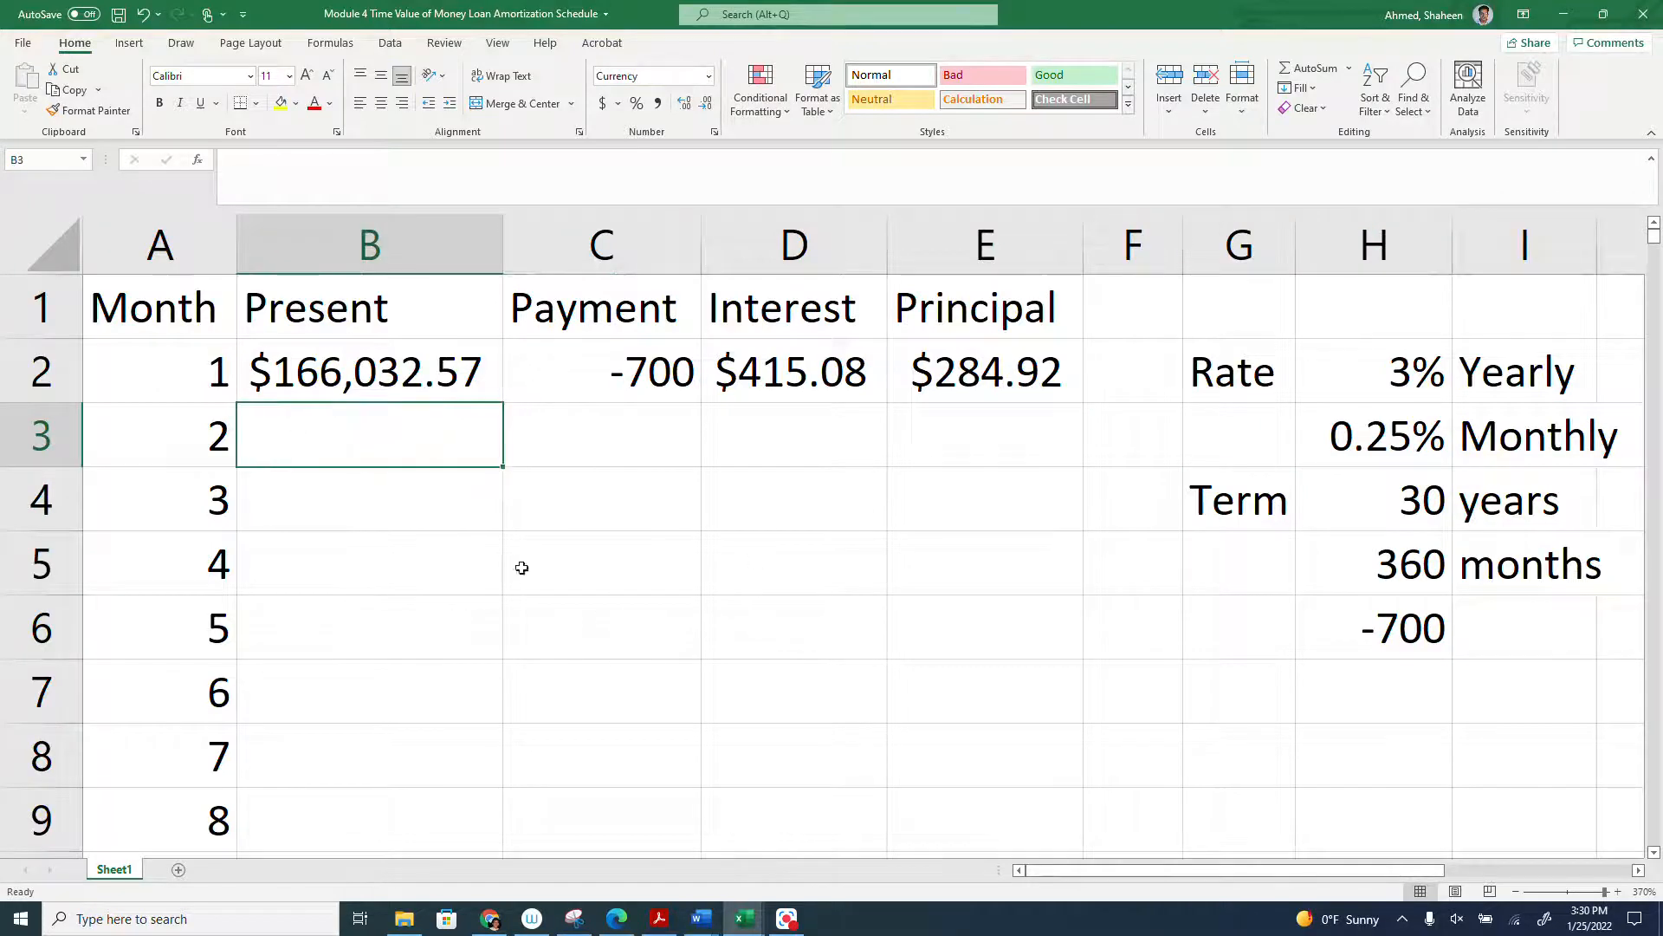
type("=")
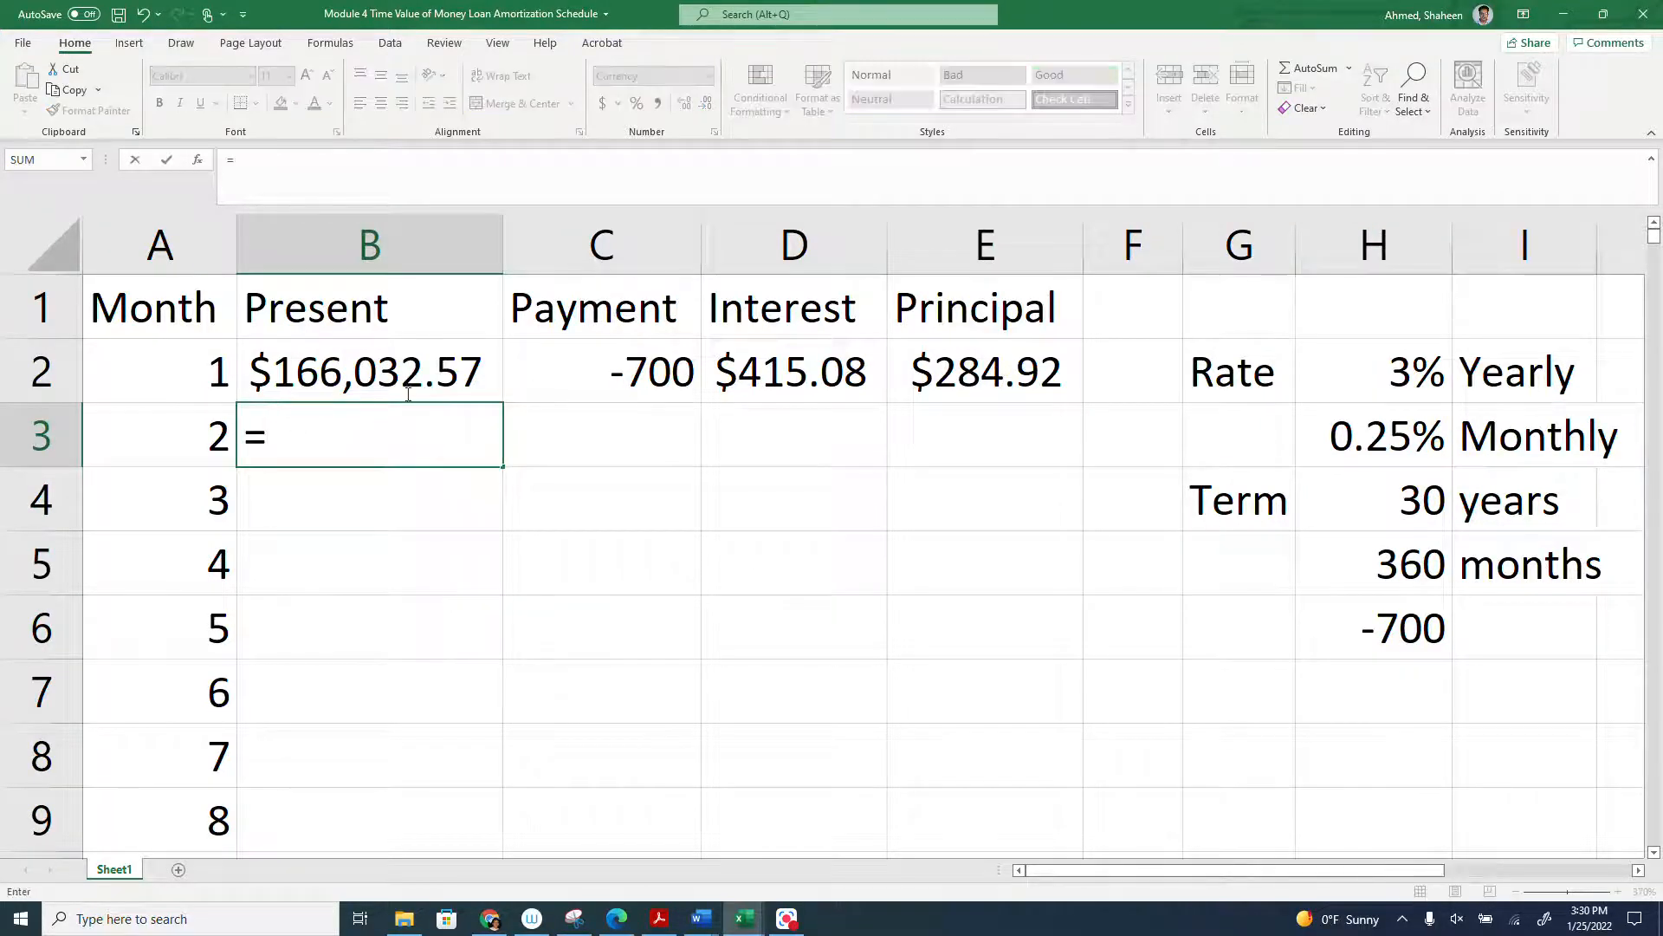
left_click(364, 374)
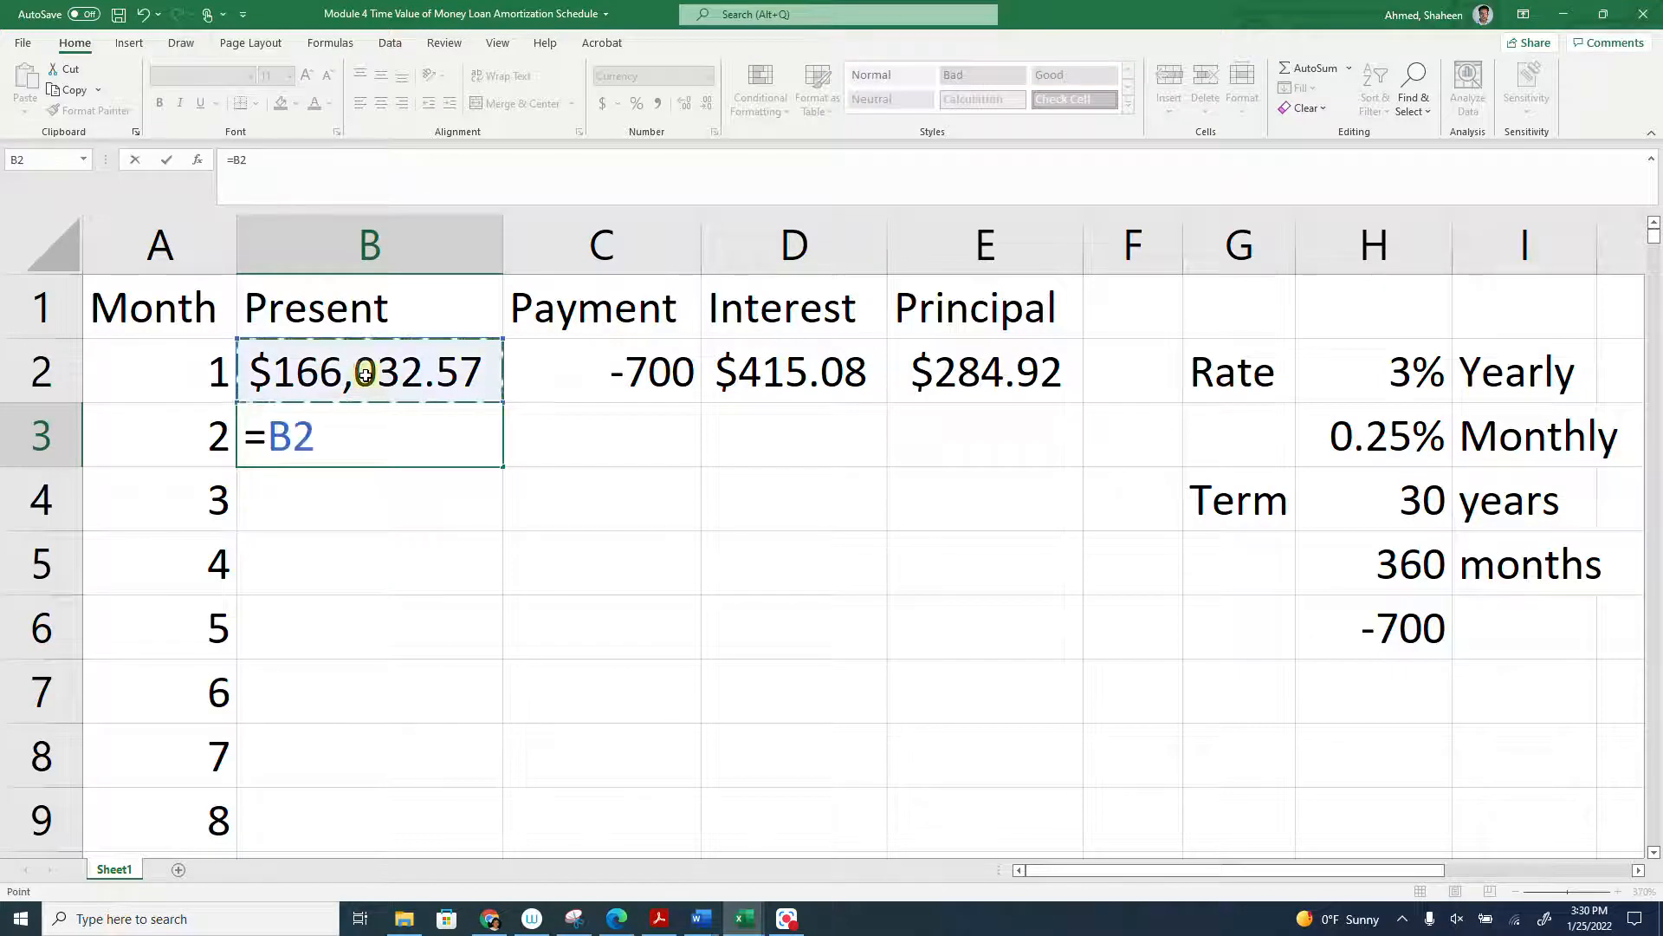
type("-")
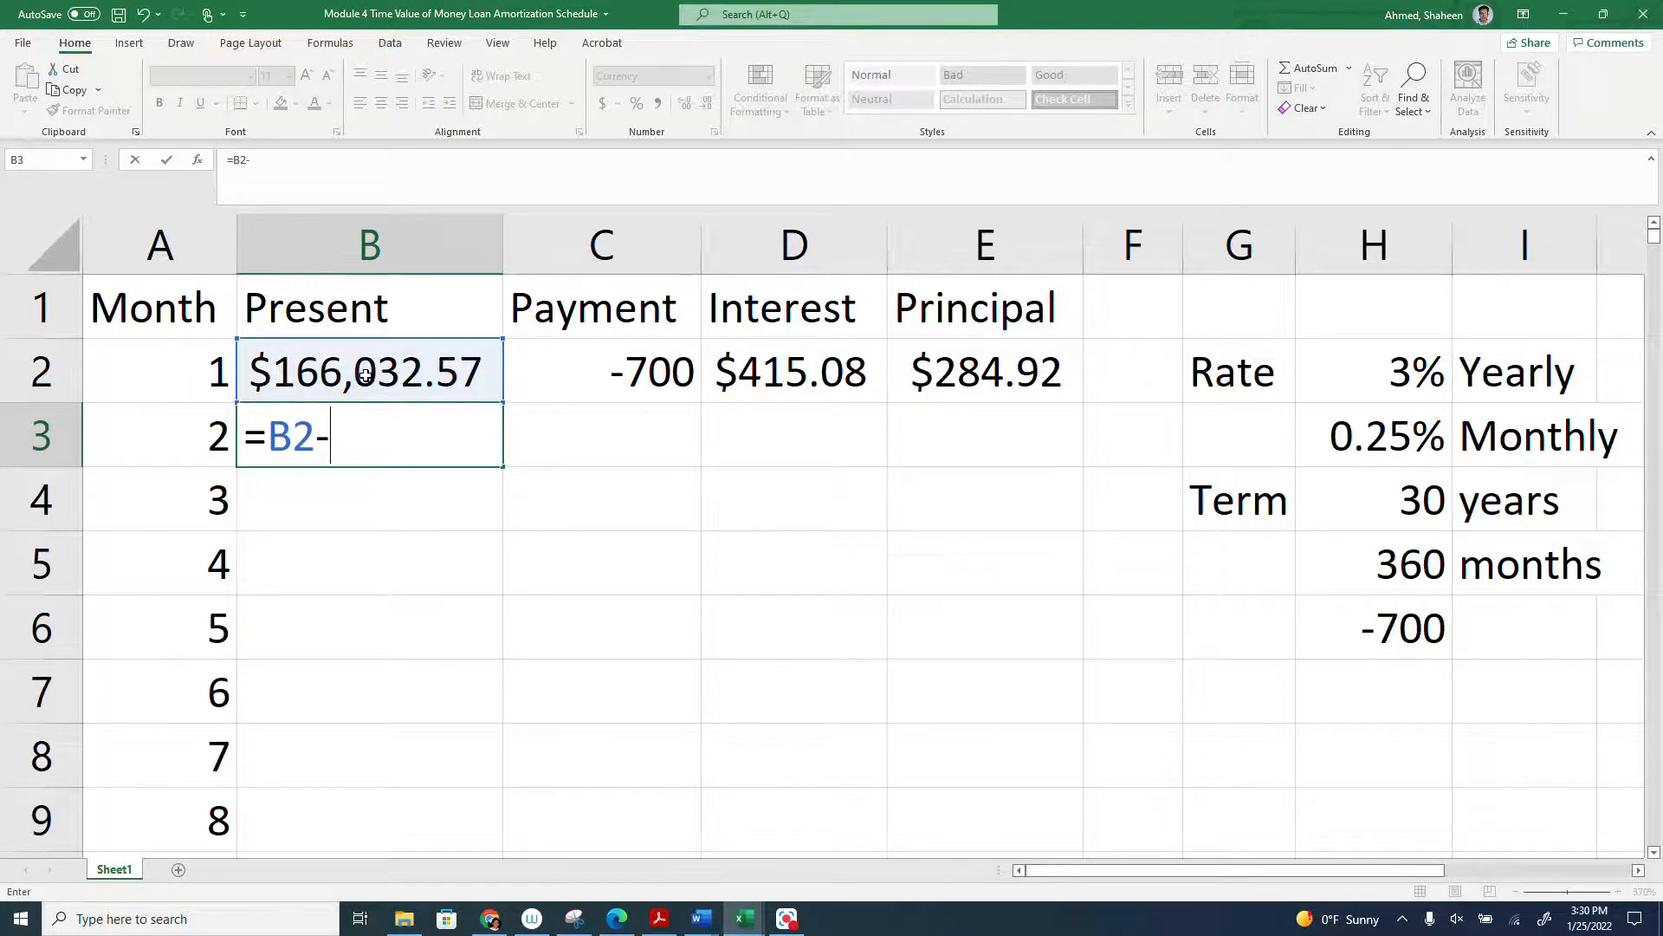
left_click(964, 367)
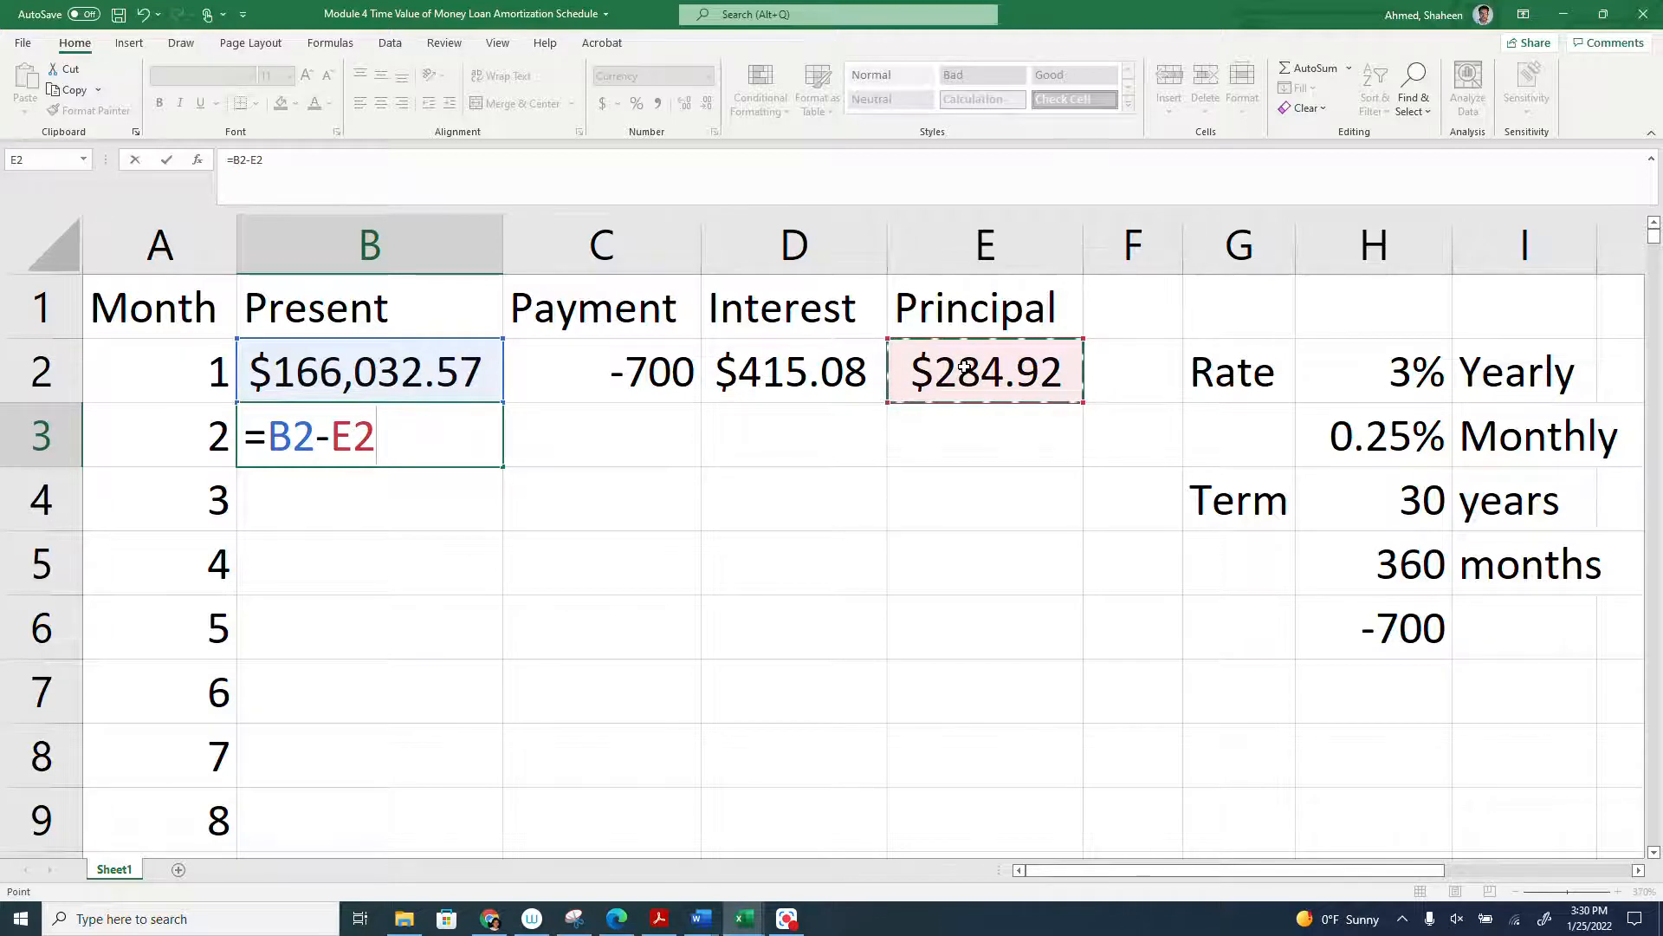
key("Return")
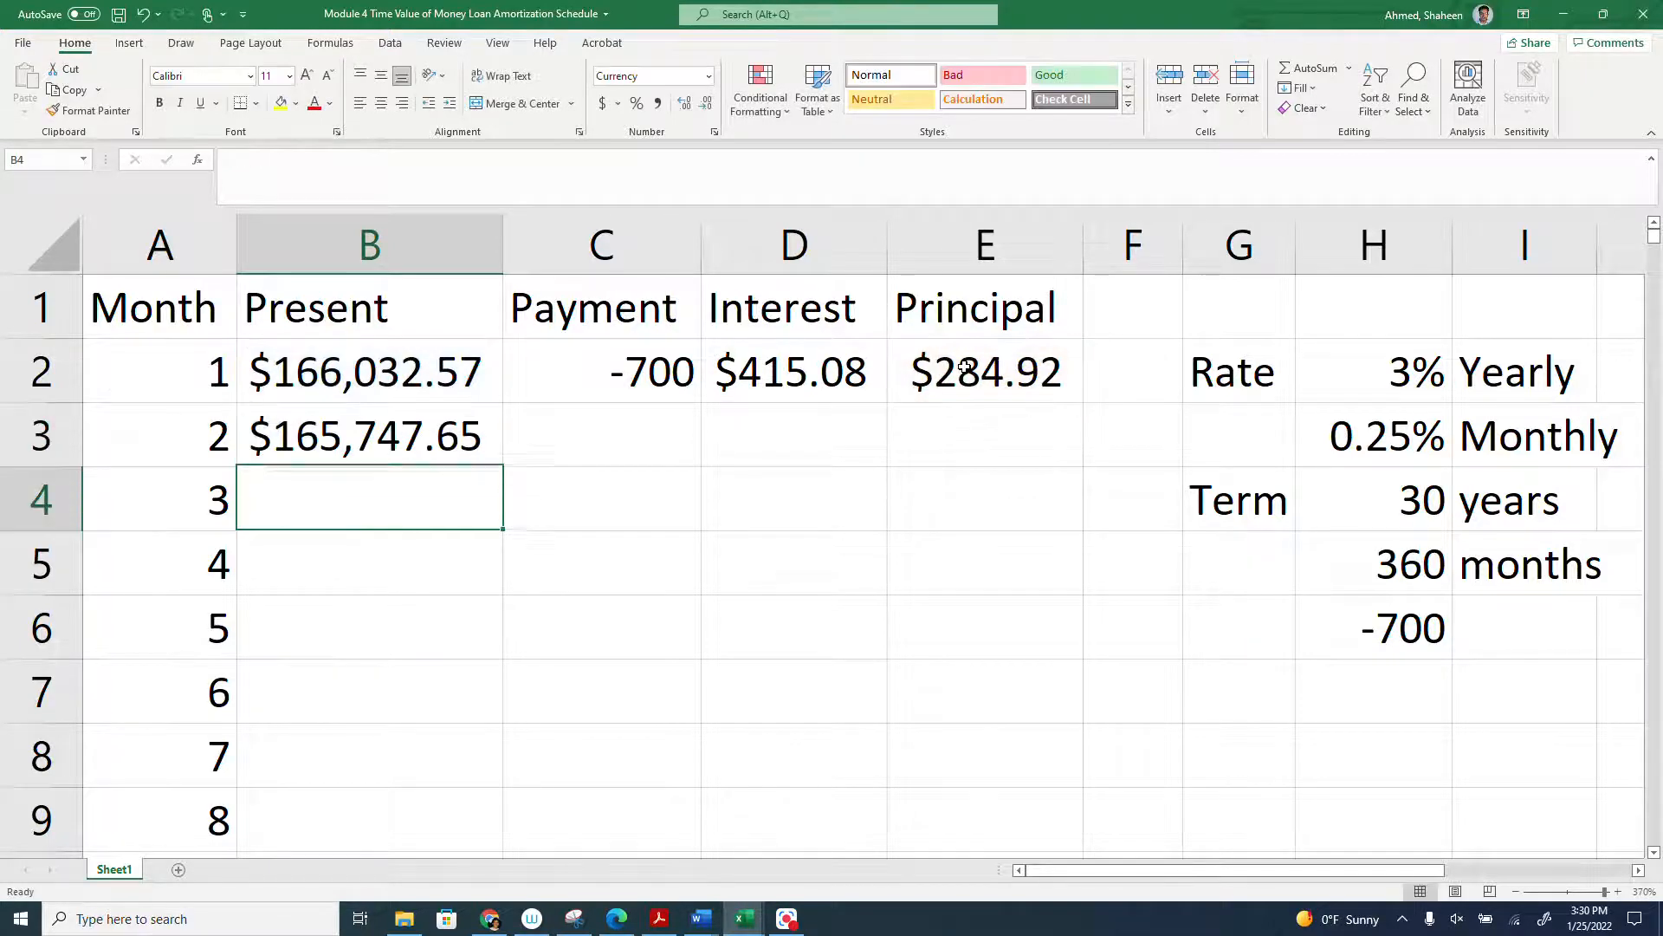
left_click(409, 426)
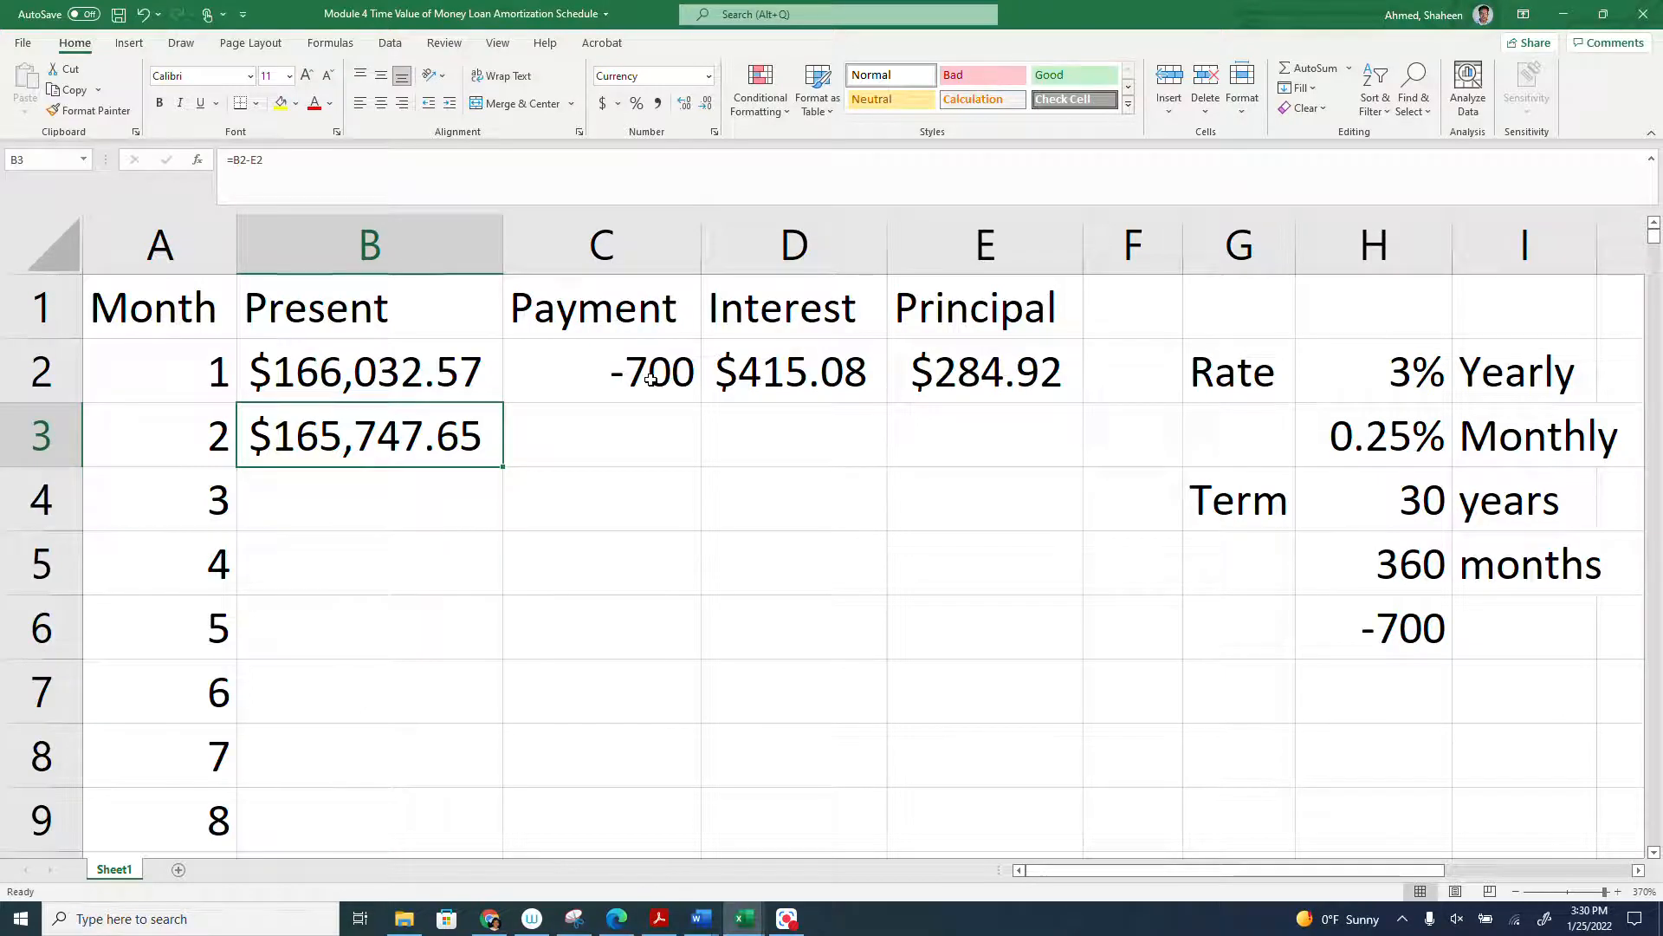
- Fill the payment formula from C2 down the Payment column through the last month
left_click(651, 378)
left_click(705, 408)
left_click(675, 385)
double_click(703, 404)
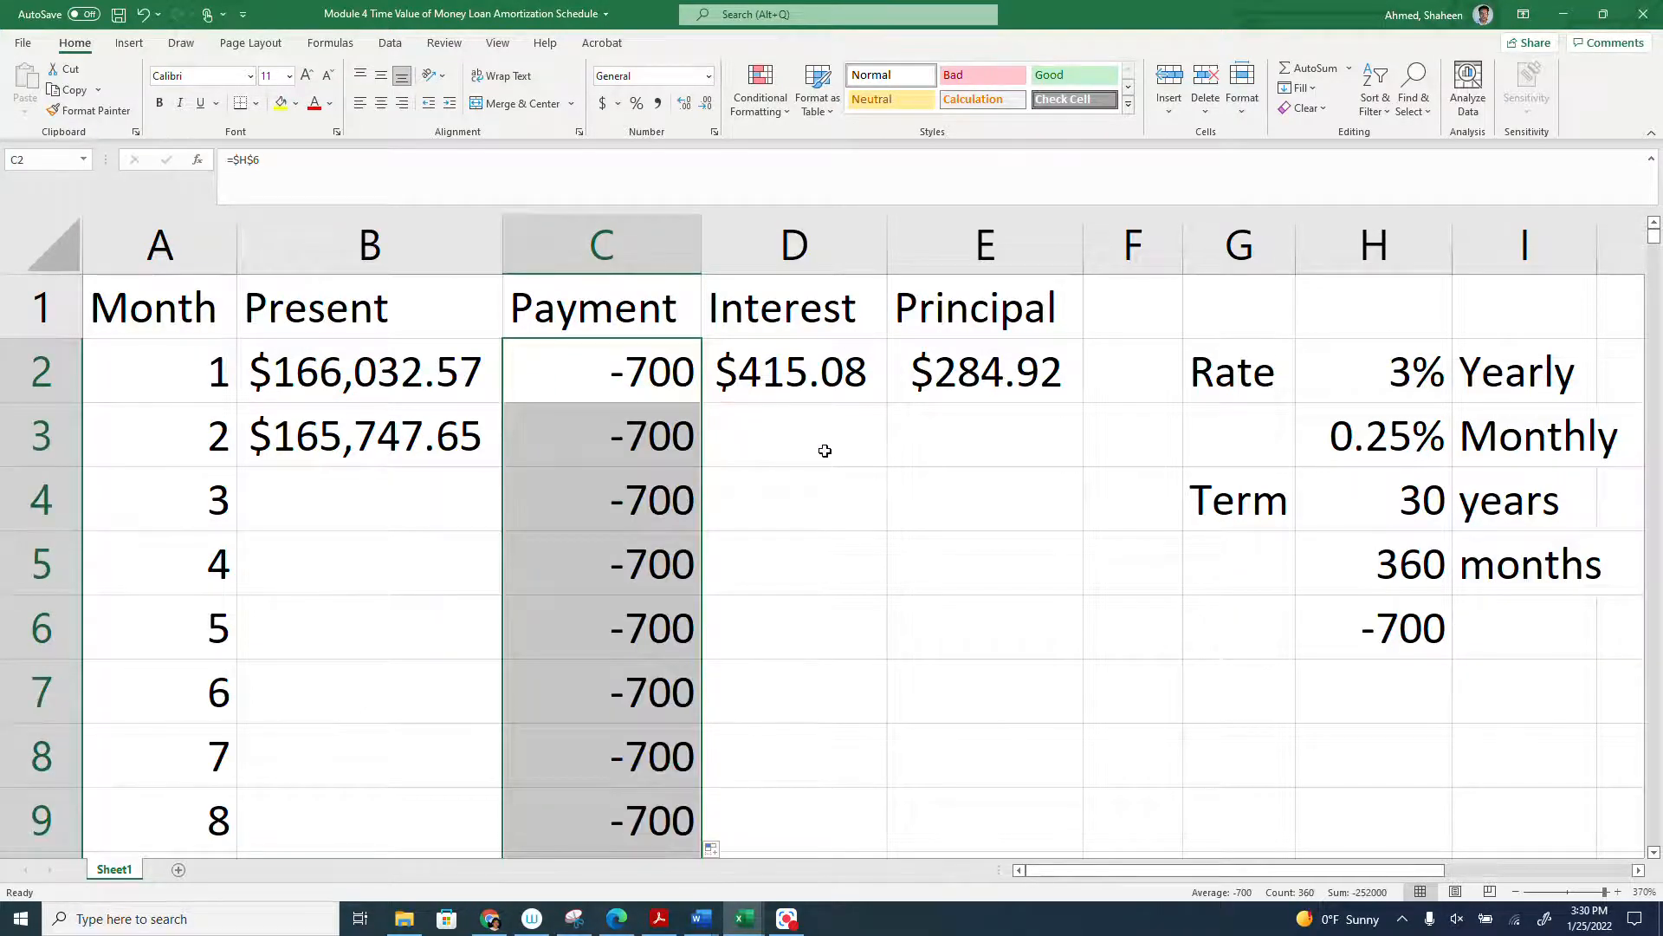
left_click(824, 449)
type("=")
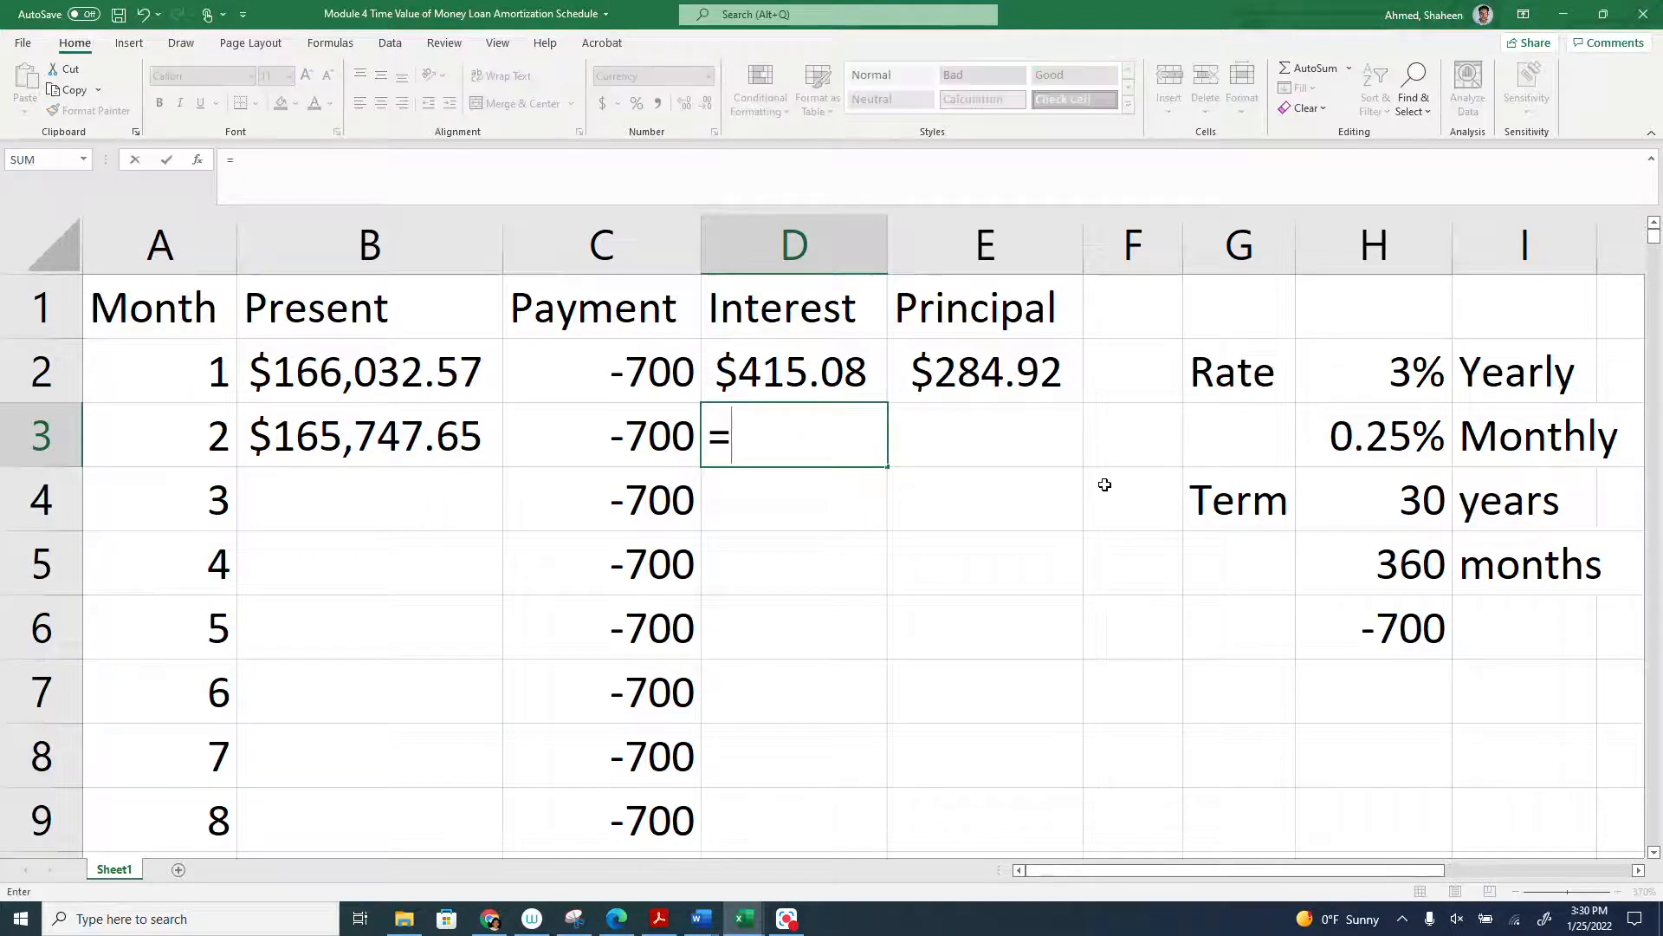
key("Escape")
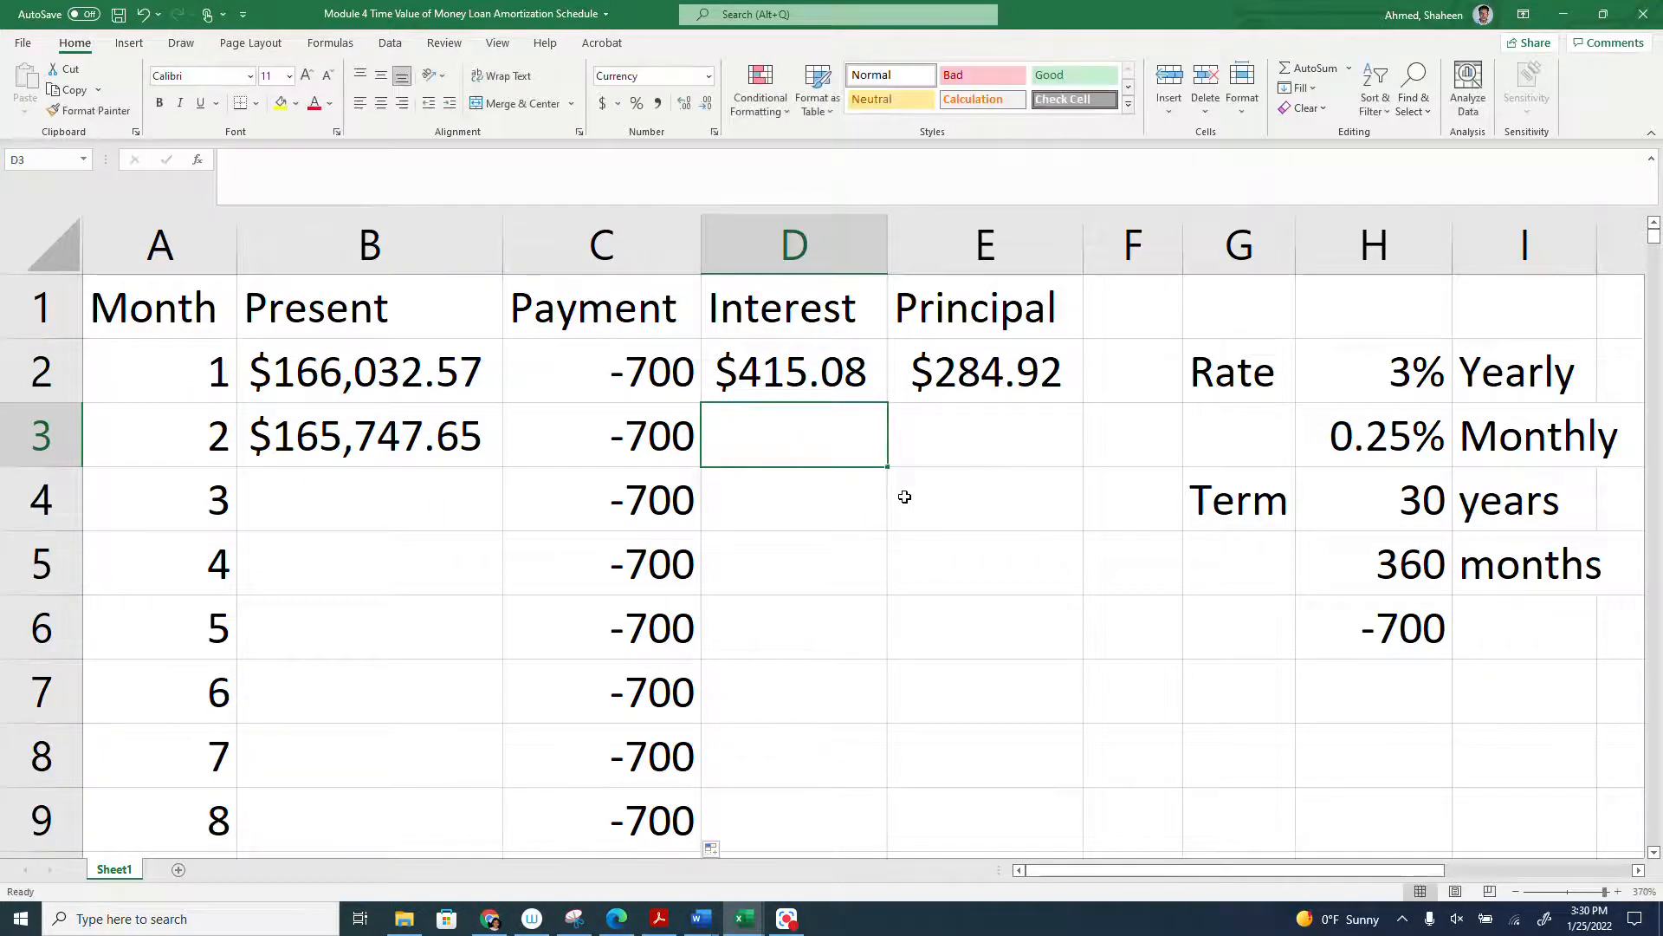
- Fill the interest and principal formulas from D2:E2 down to the last month, and check the cell references in the interest formula
left_click(782, 376)
left_click(978, 385, "shift")
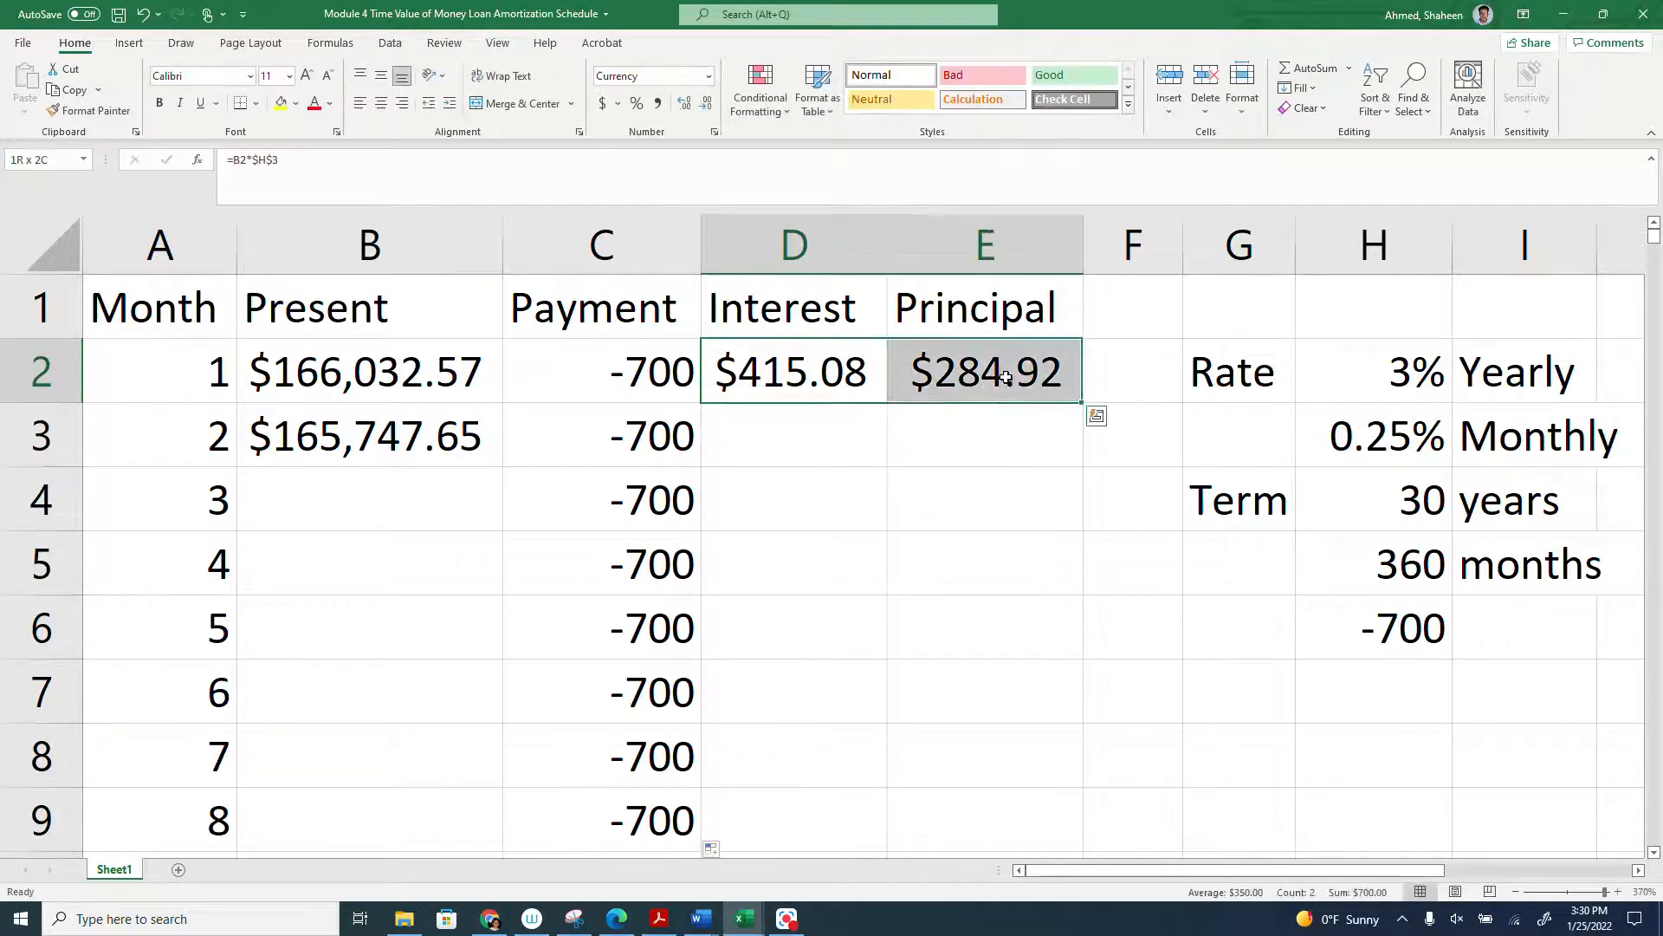
double_click(1083, 402)
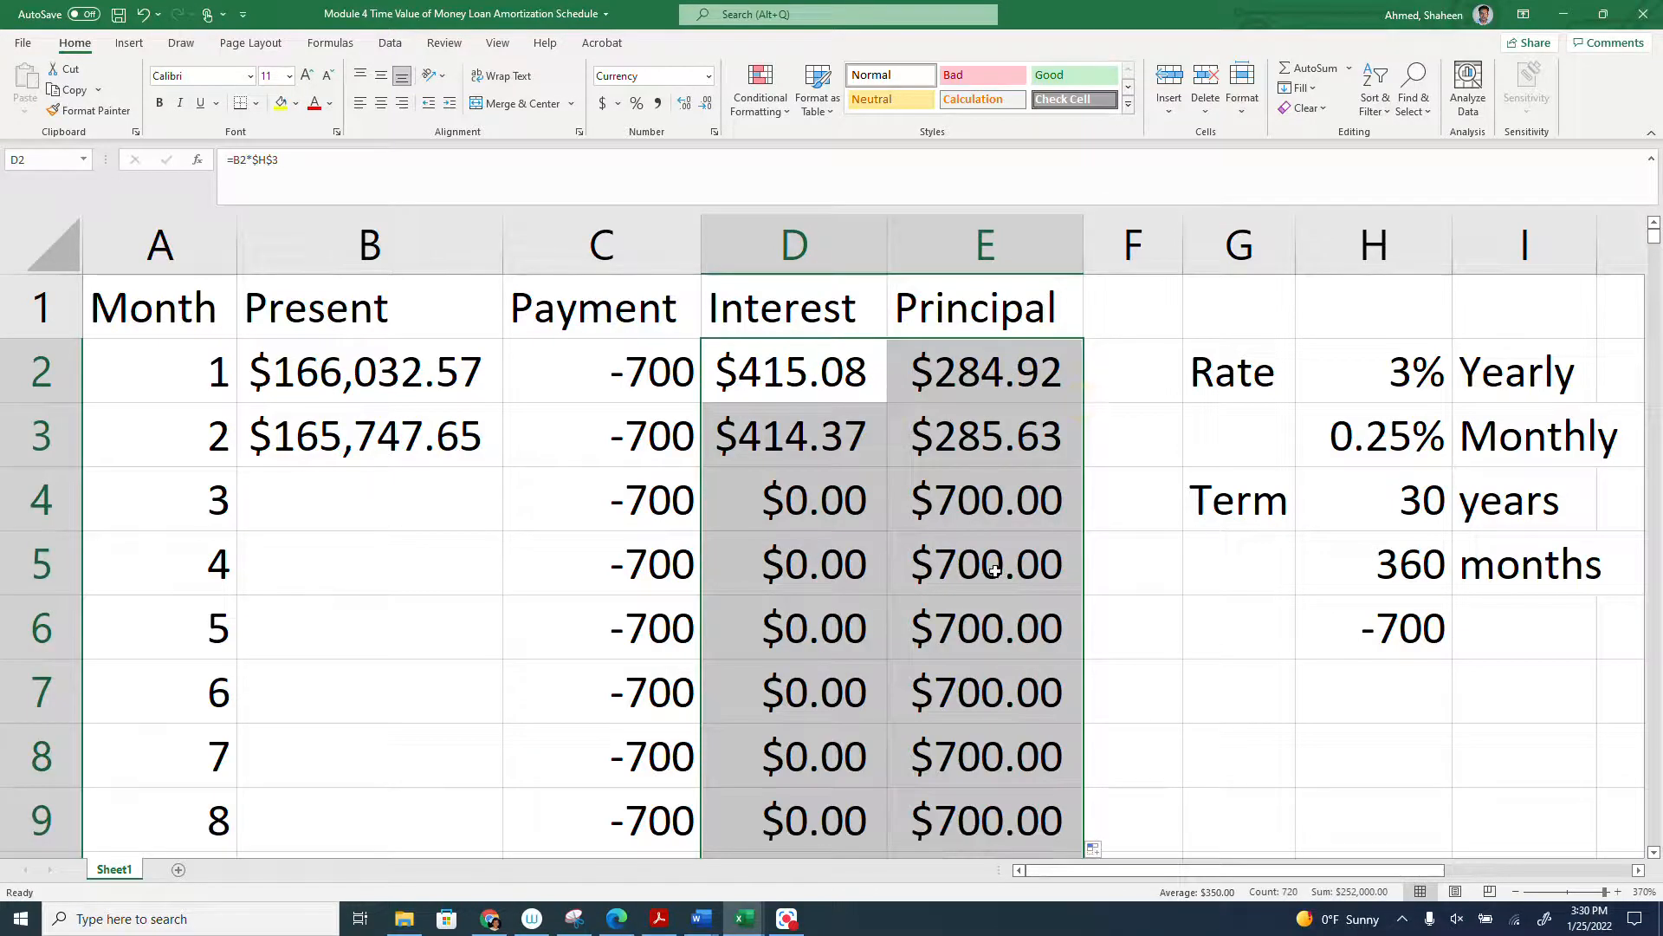
left_click(767, 443)
double_click(758, 430)
key("Escape")
left_click(802, 363)
double_click(806, 365)
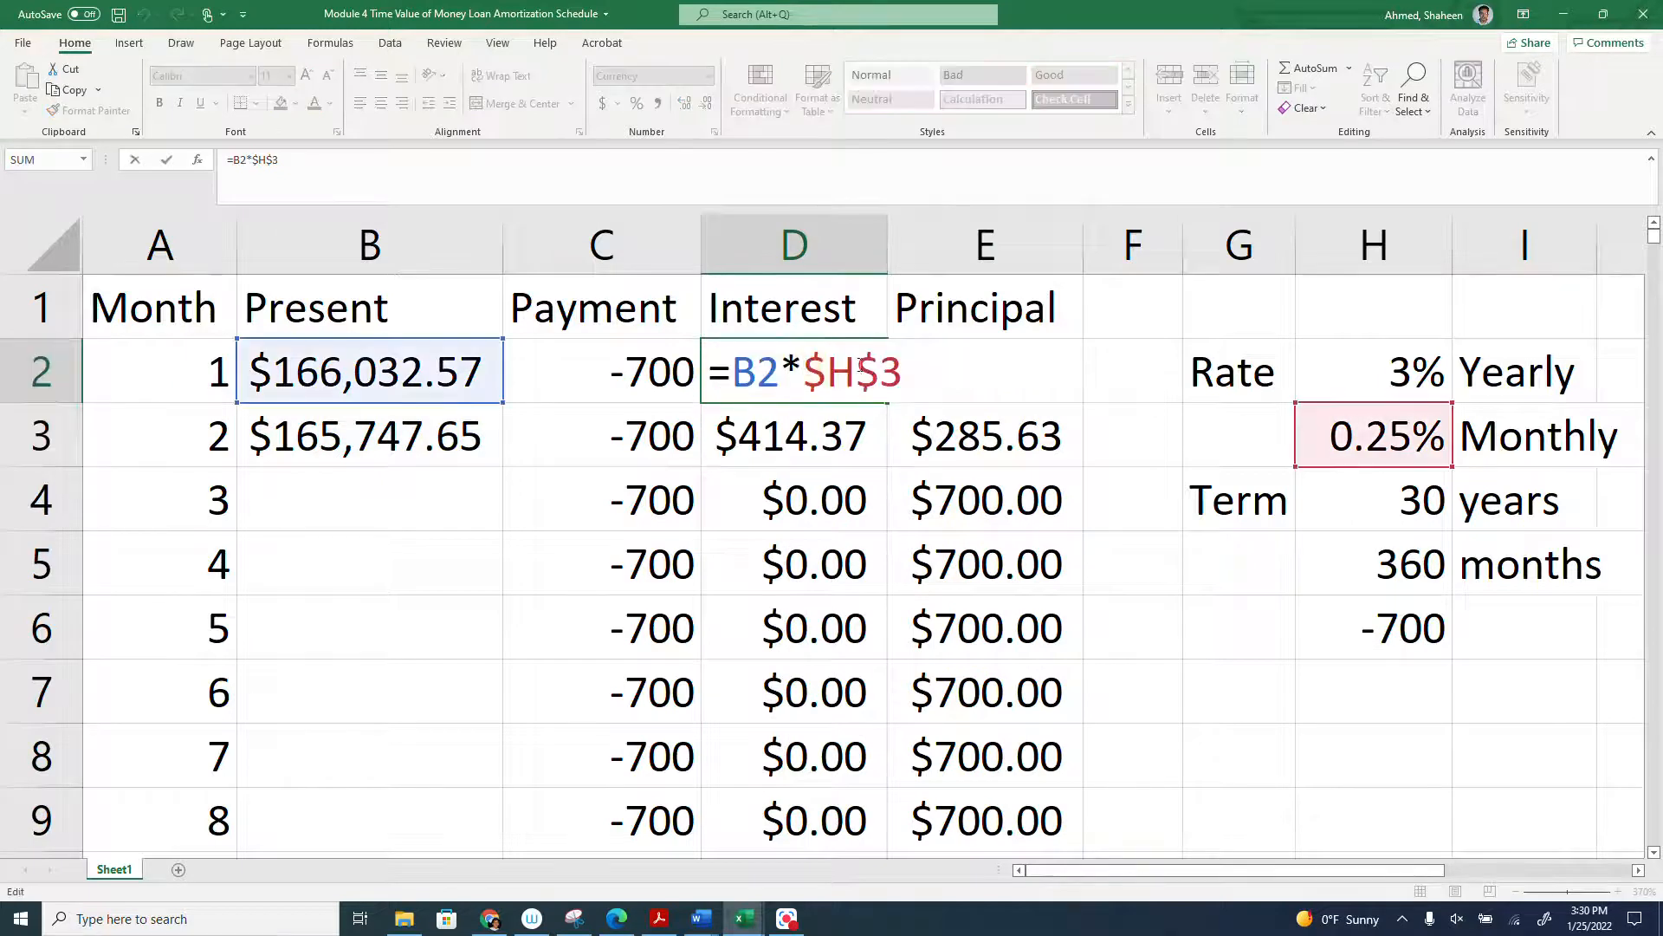
key("Return")
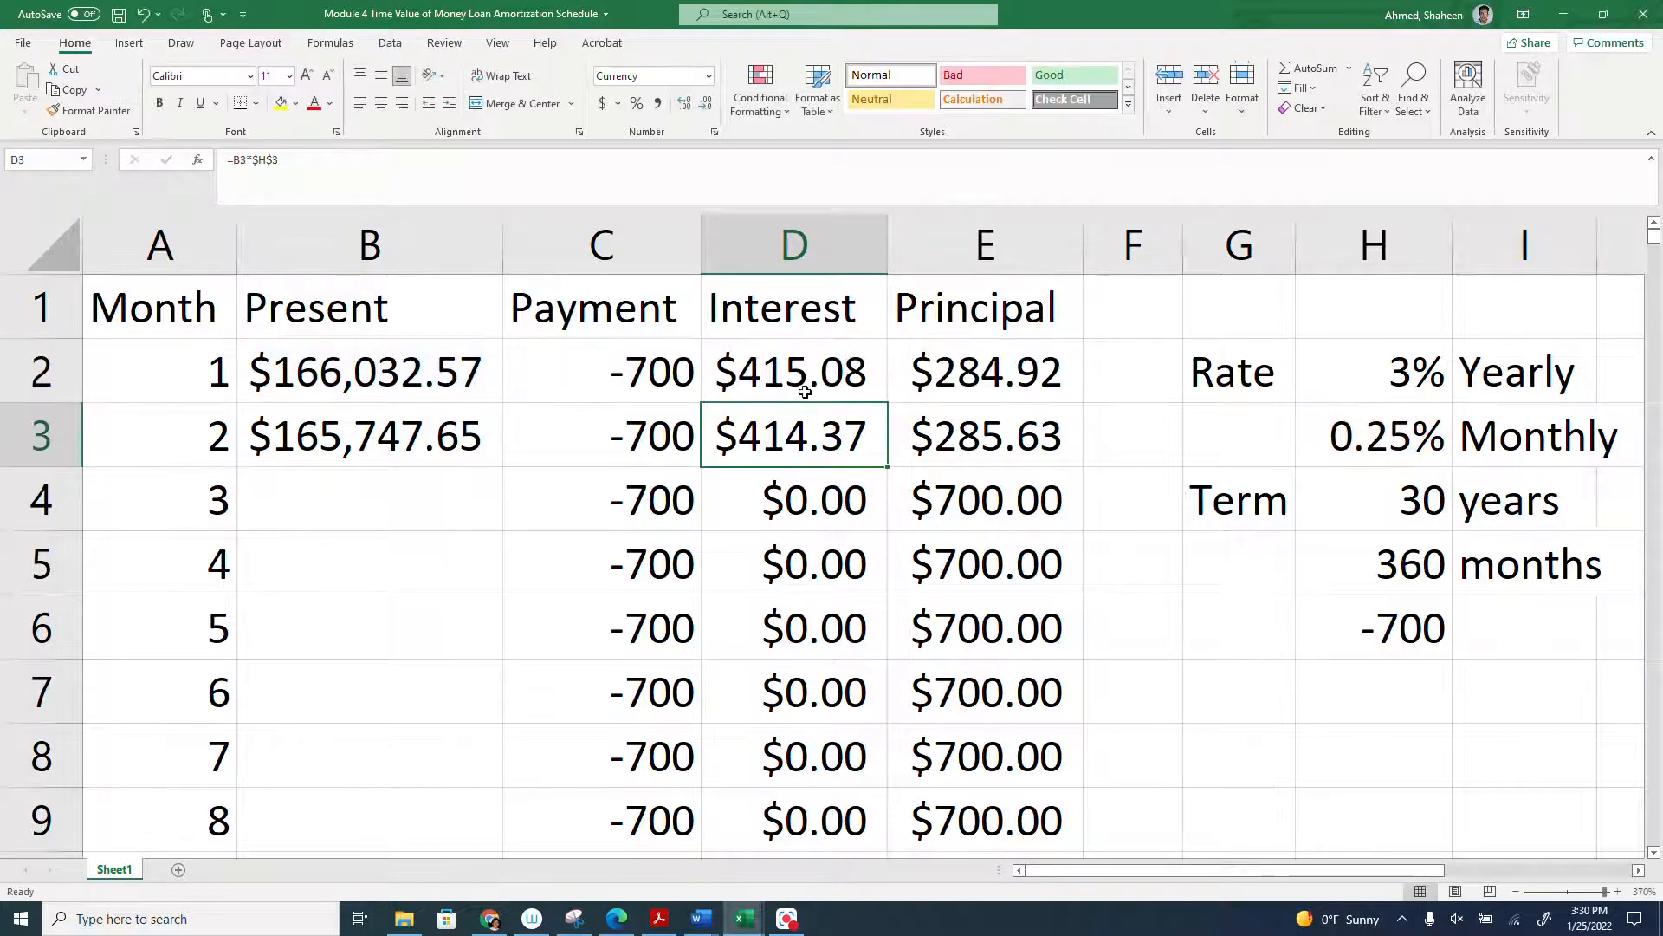
- Fill the present value formula from B3 down to month 360, and review the completed schedule to its end
left_click(358, 442)
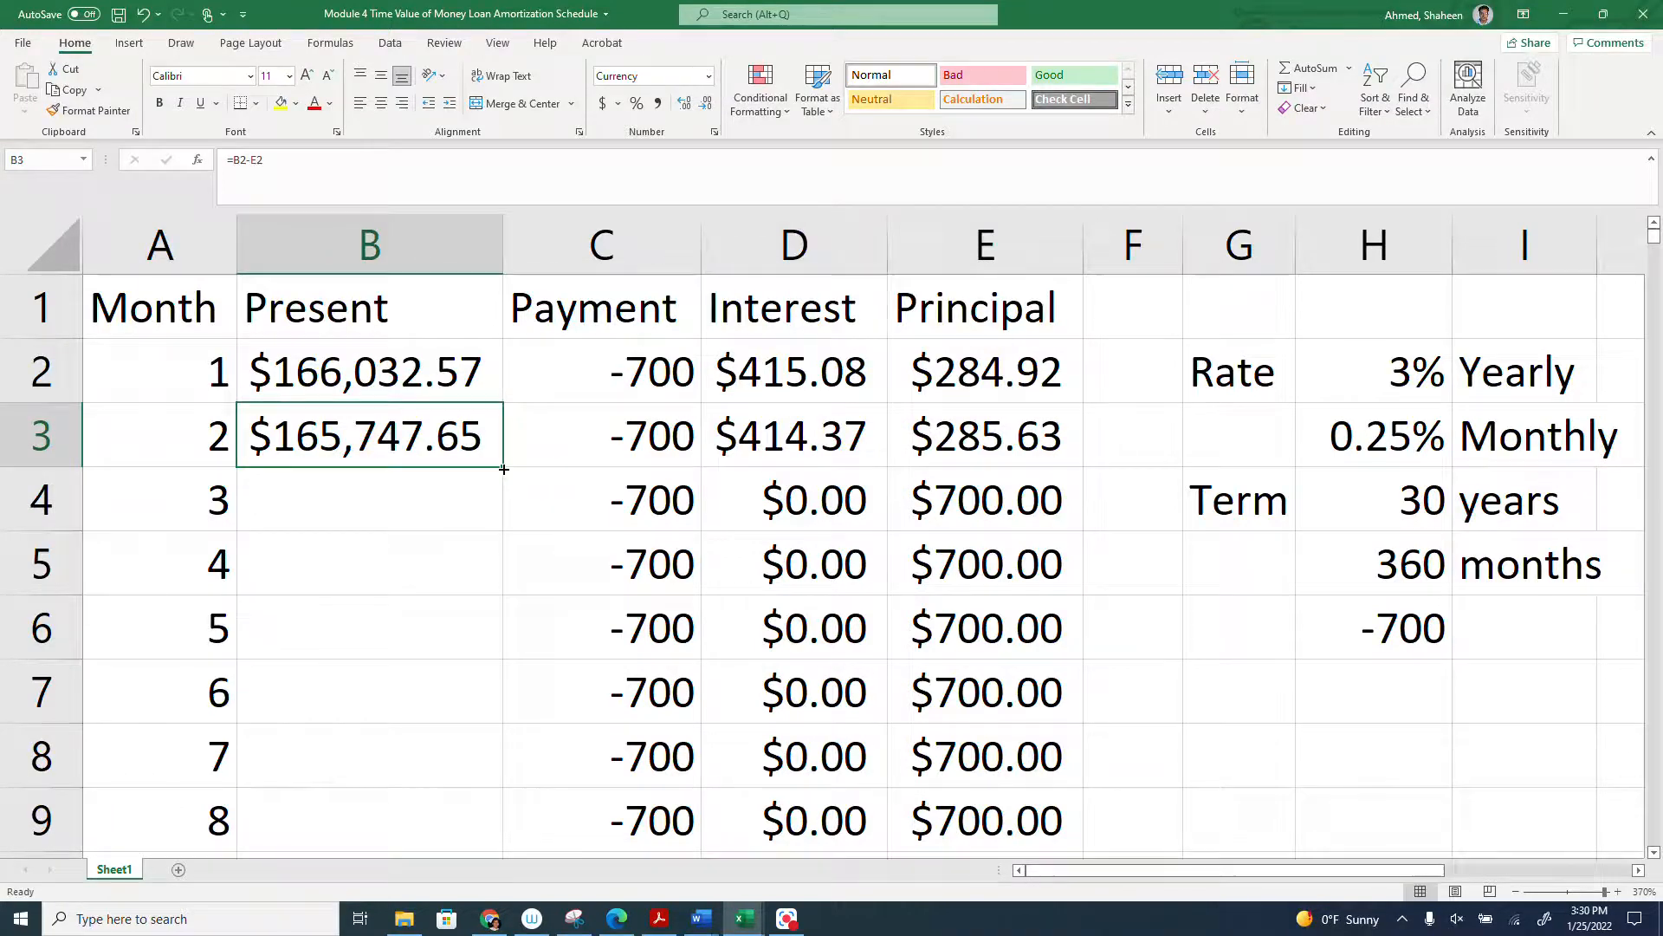
double_click(503, 469)
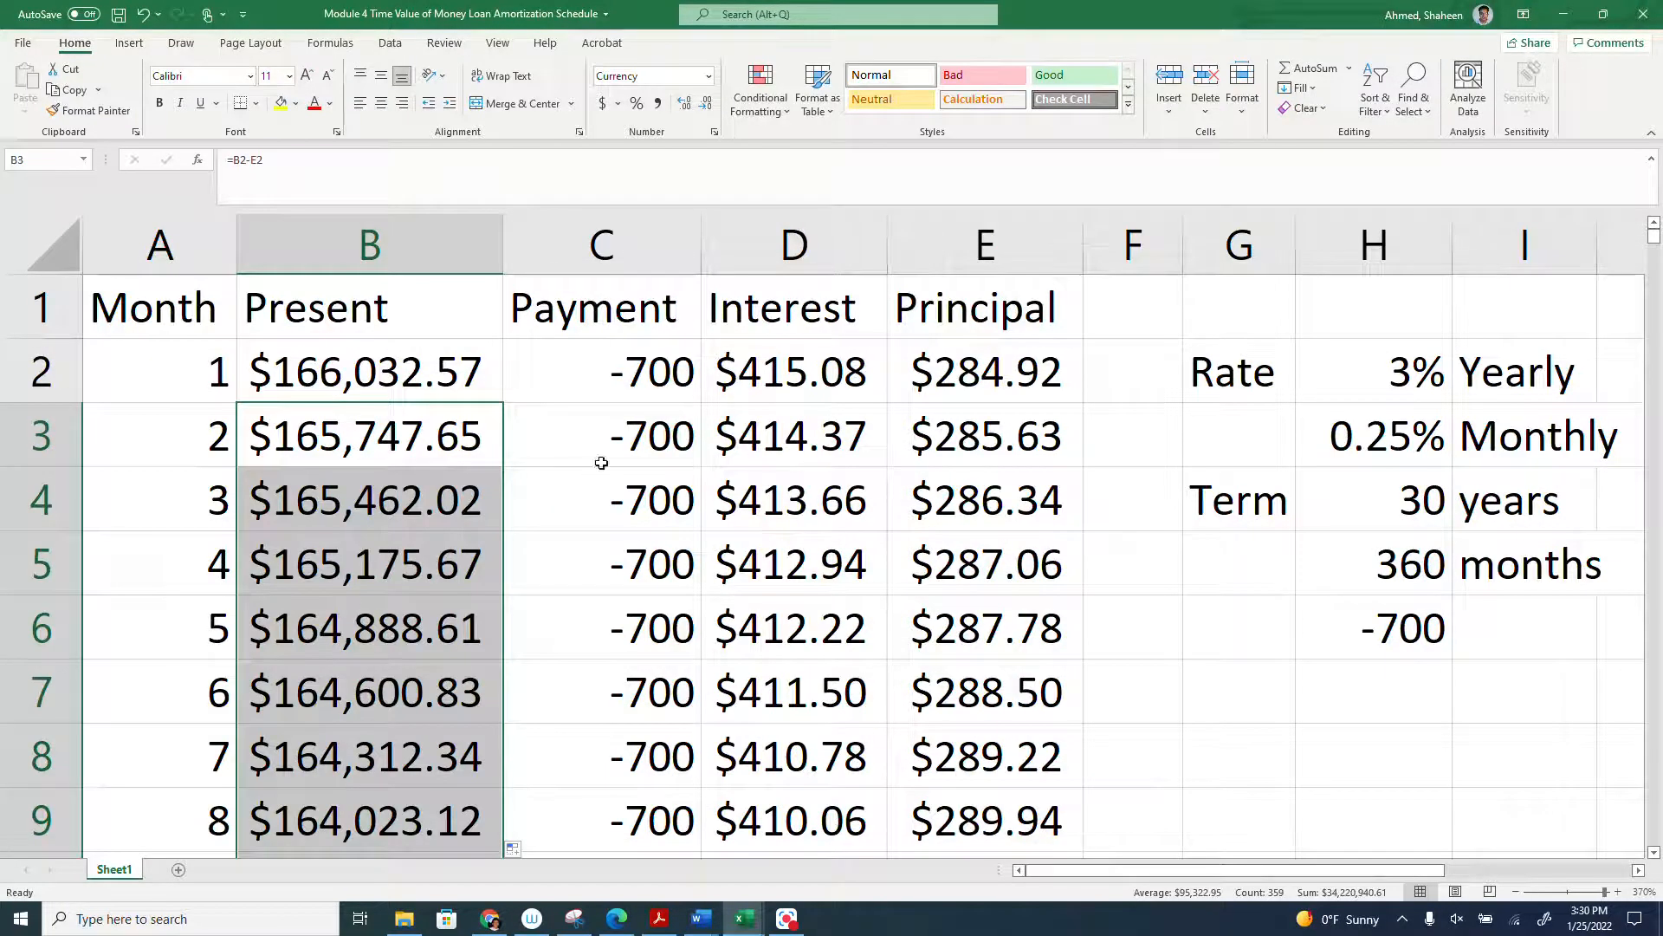
left_click_drag(145, 255, 959, 253)
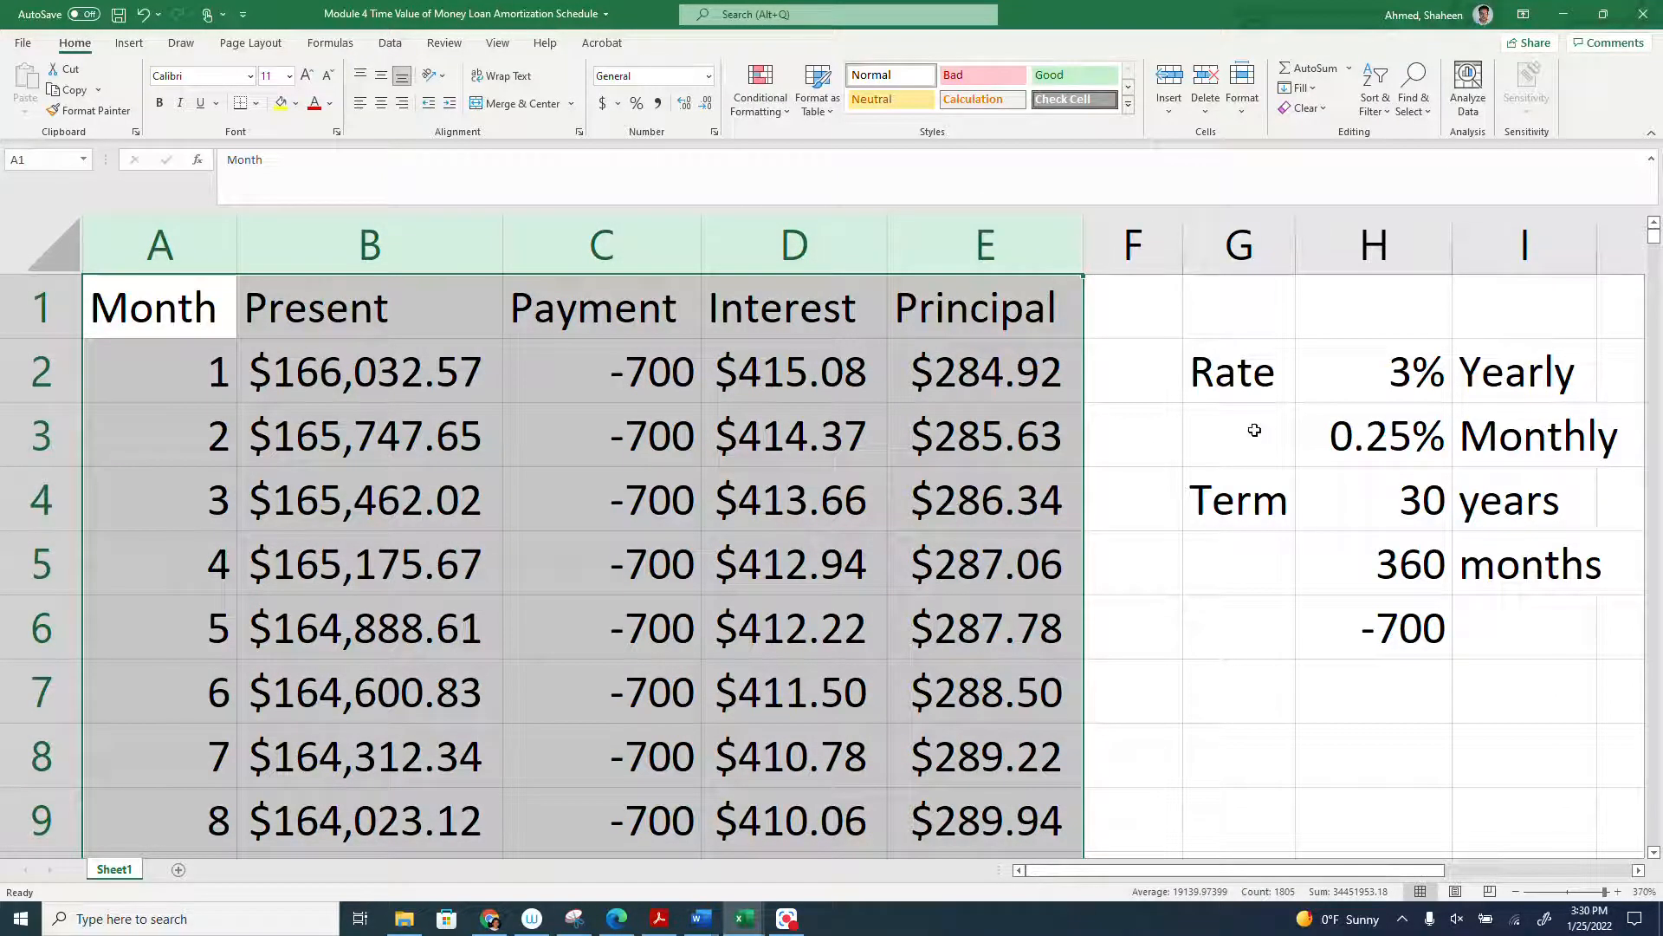
left_click_drag(1654, 238, 1654, 322)
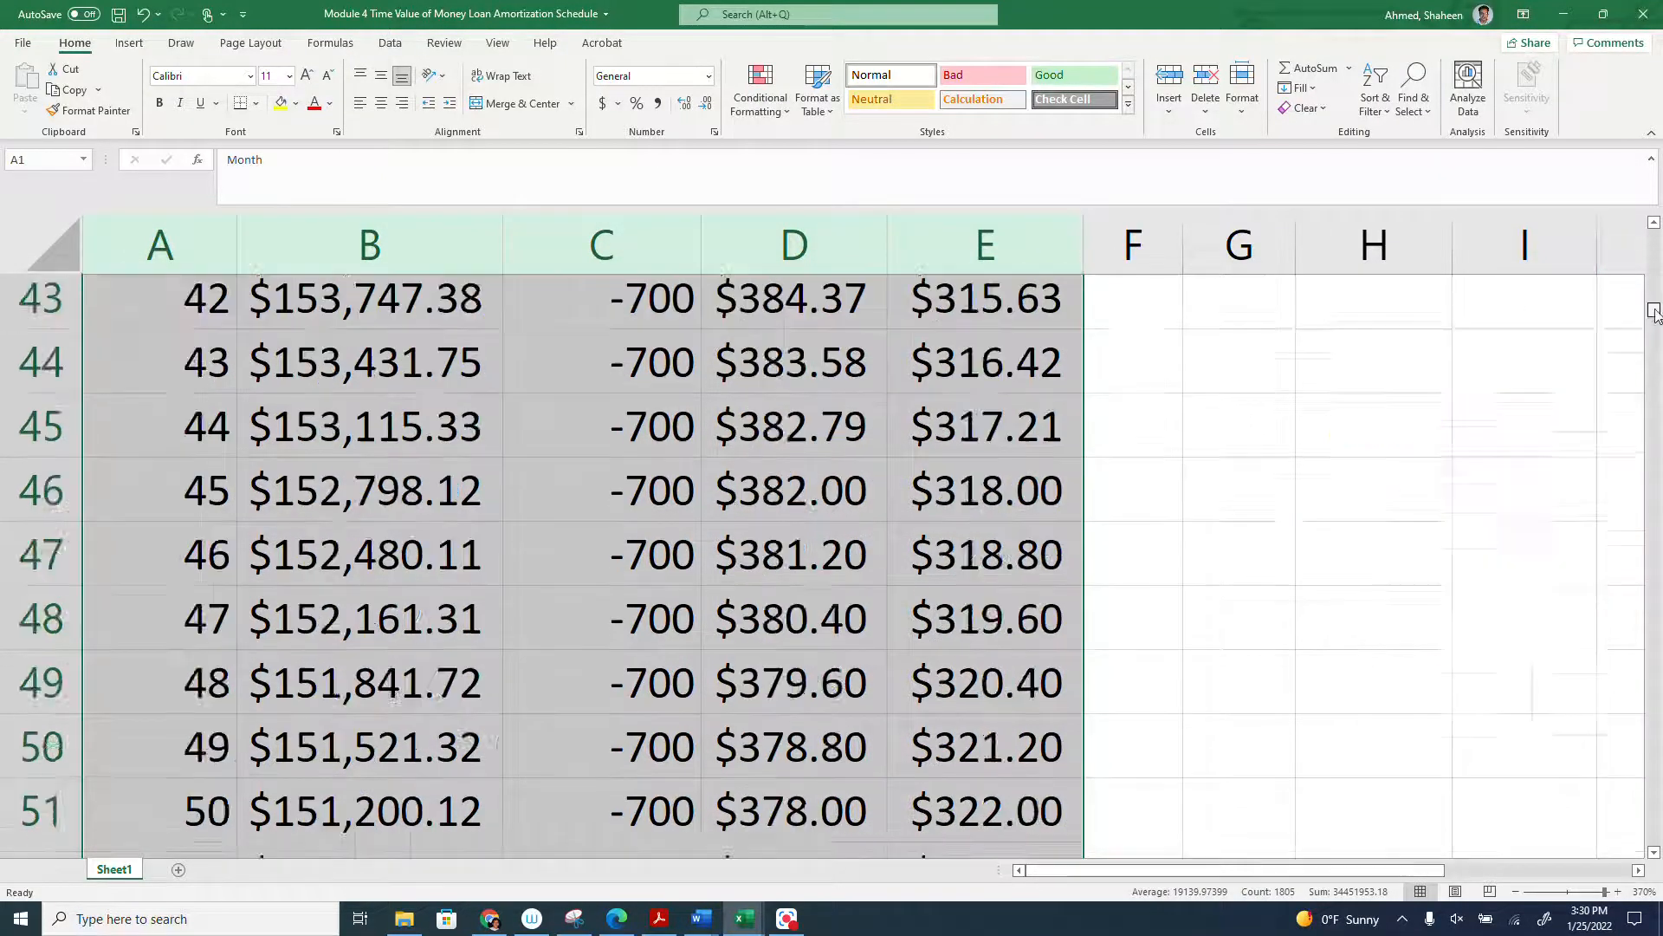
scroll(1661, 390, "down", 20)
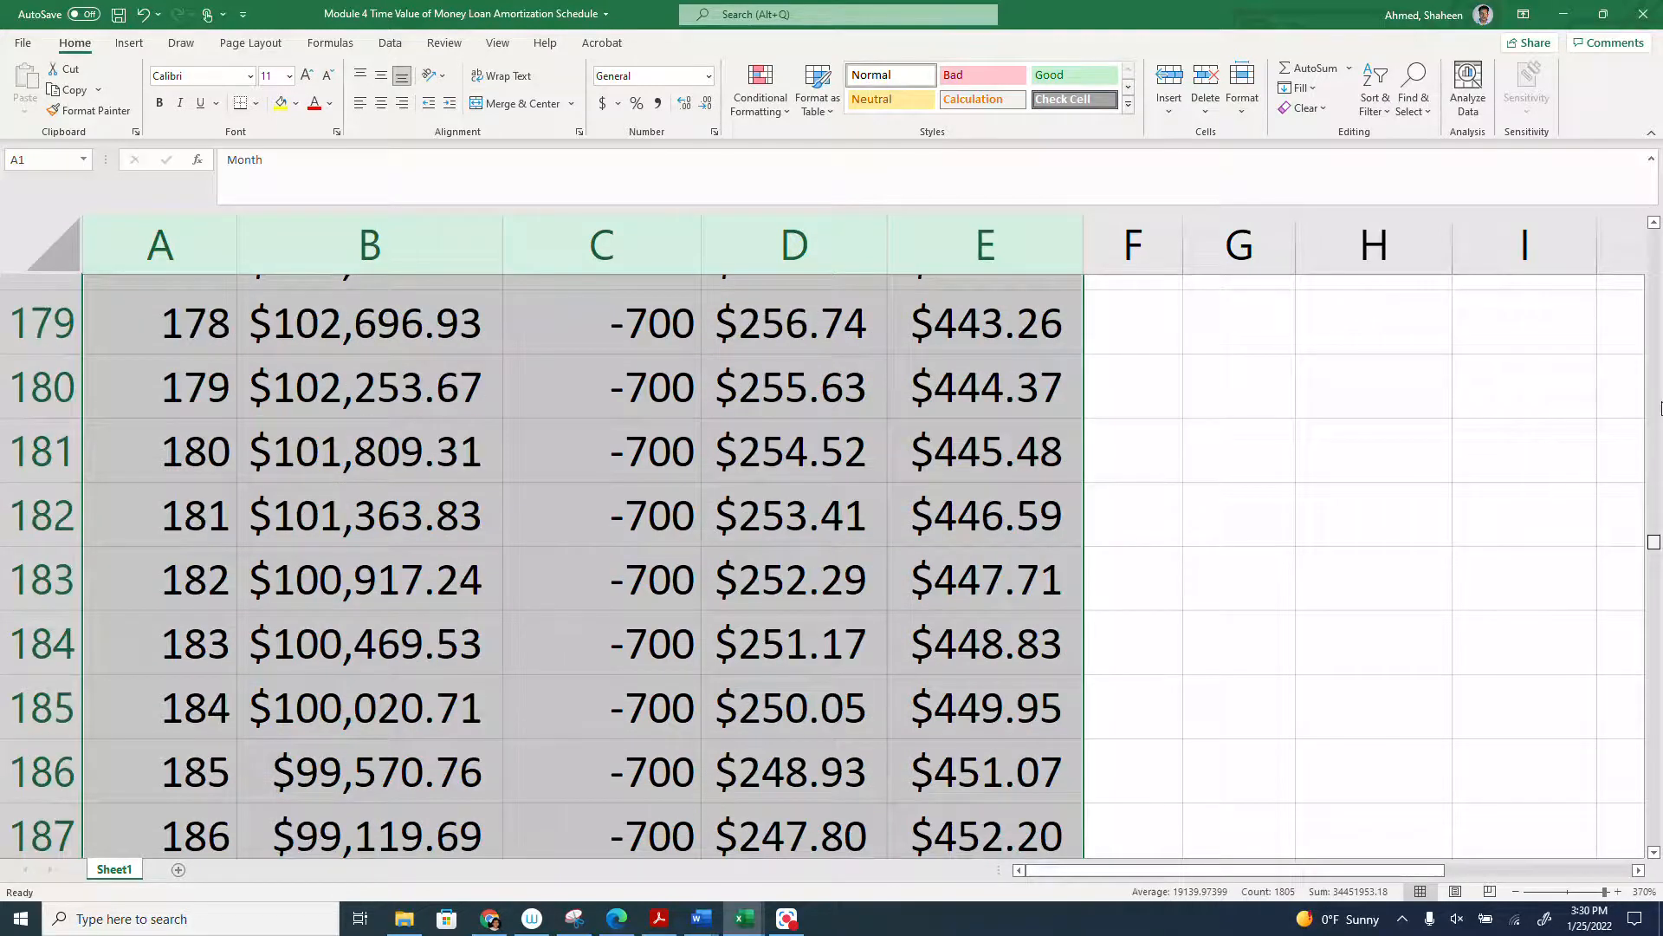
scroll(1622, 601, "down", 20)
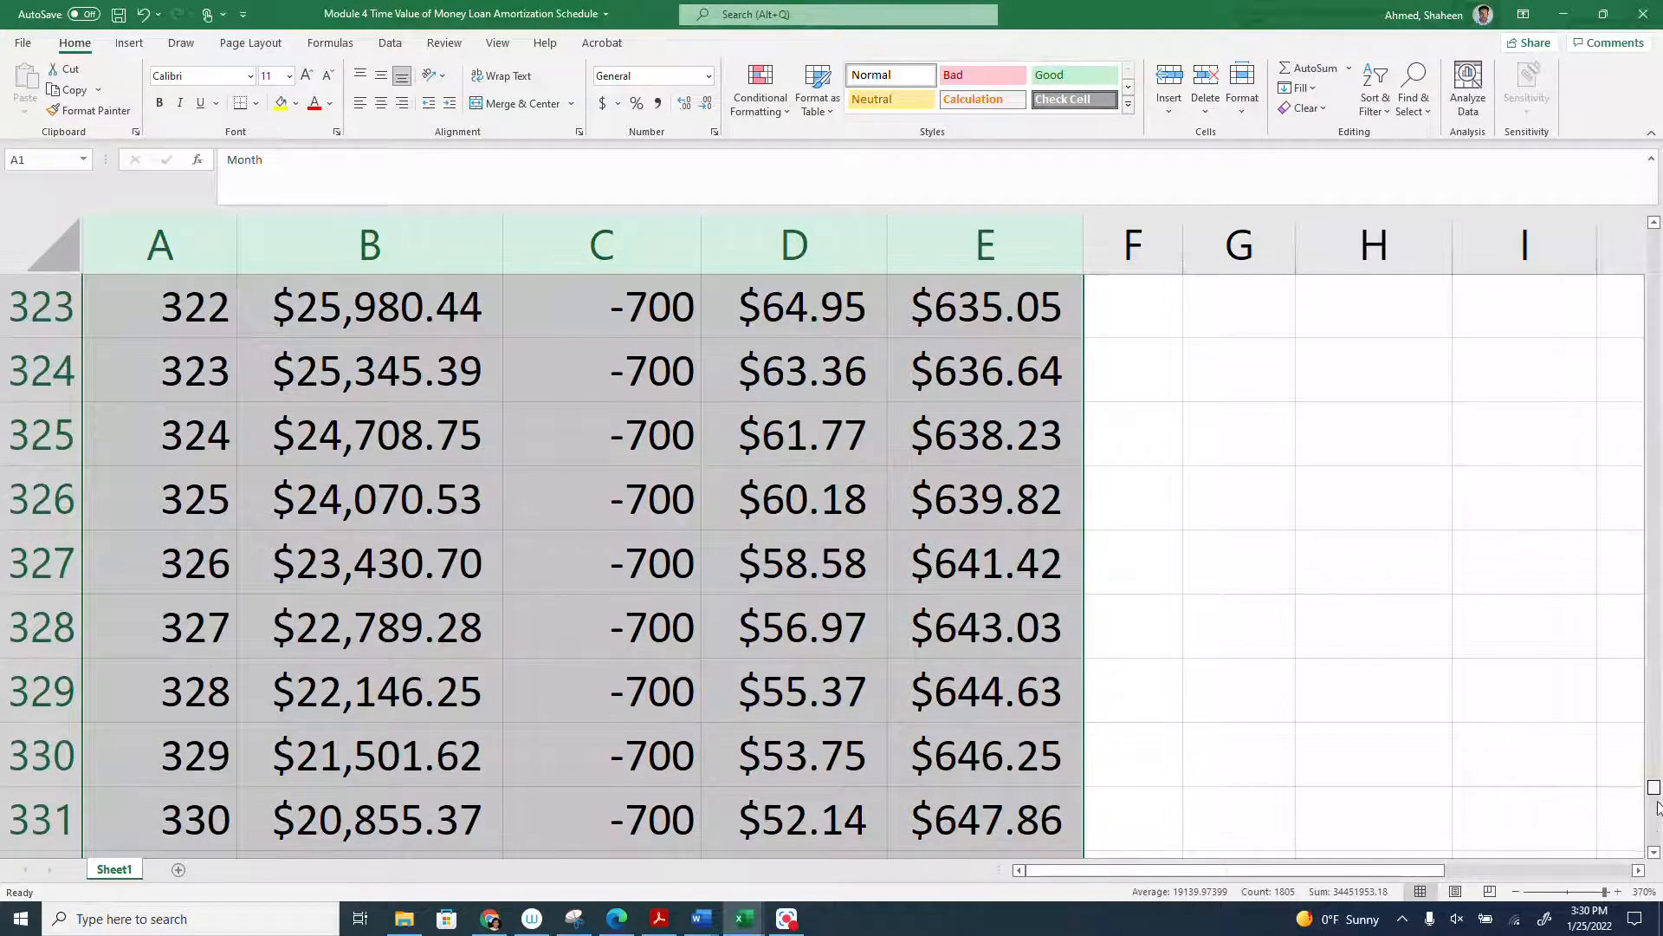
scroll(1659, 853, "down", 10)
scroll(580, 728, "down", 1)
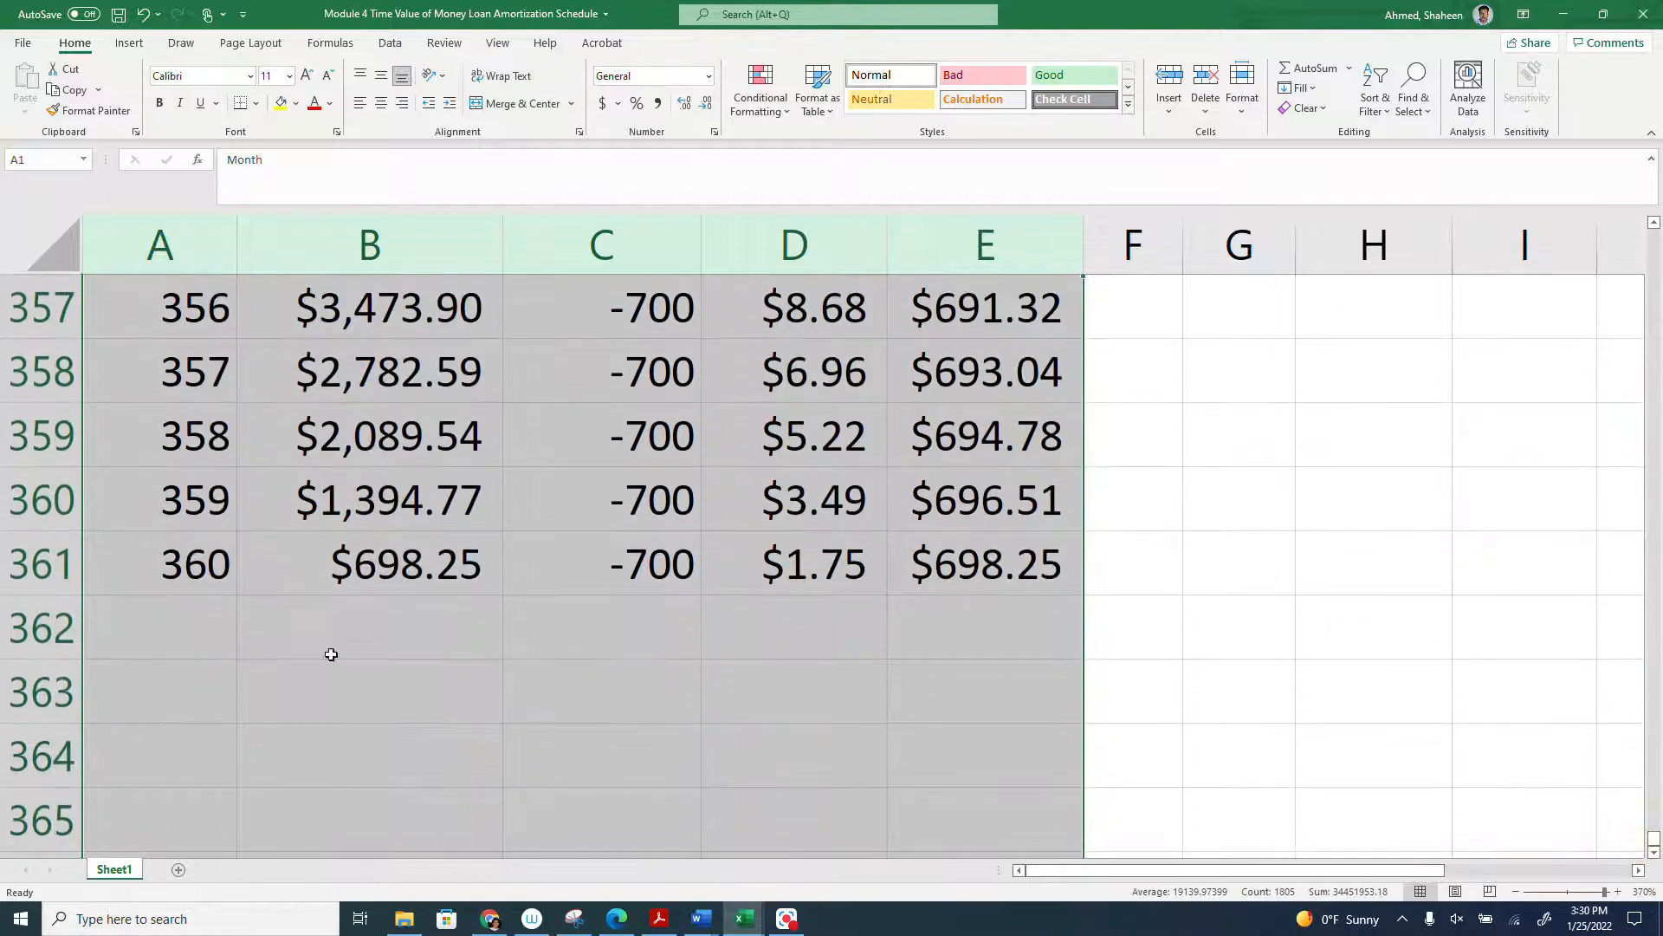
- Extend the last two schedule rows by one row to month 361 in row 362, and check its present value
left_click(123, 608)
left_click_drag(156, 502, 940, 559)
left_click_drag(1083, 595, 1079, 640)
left_click(277, 652)
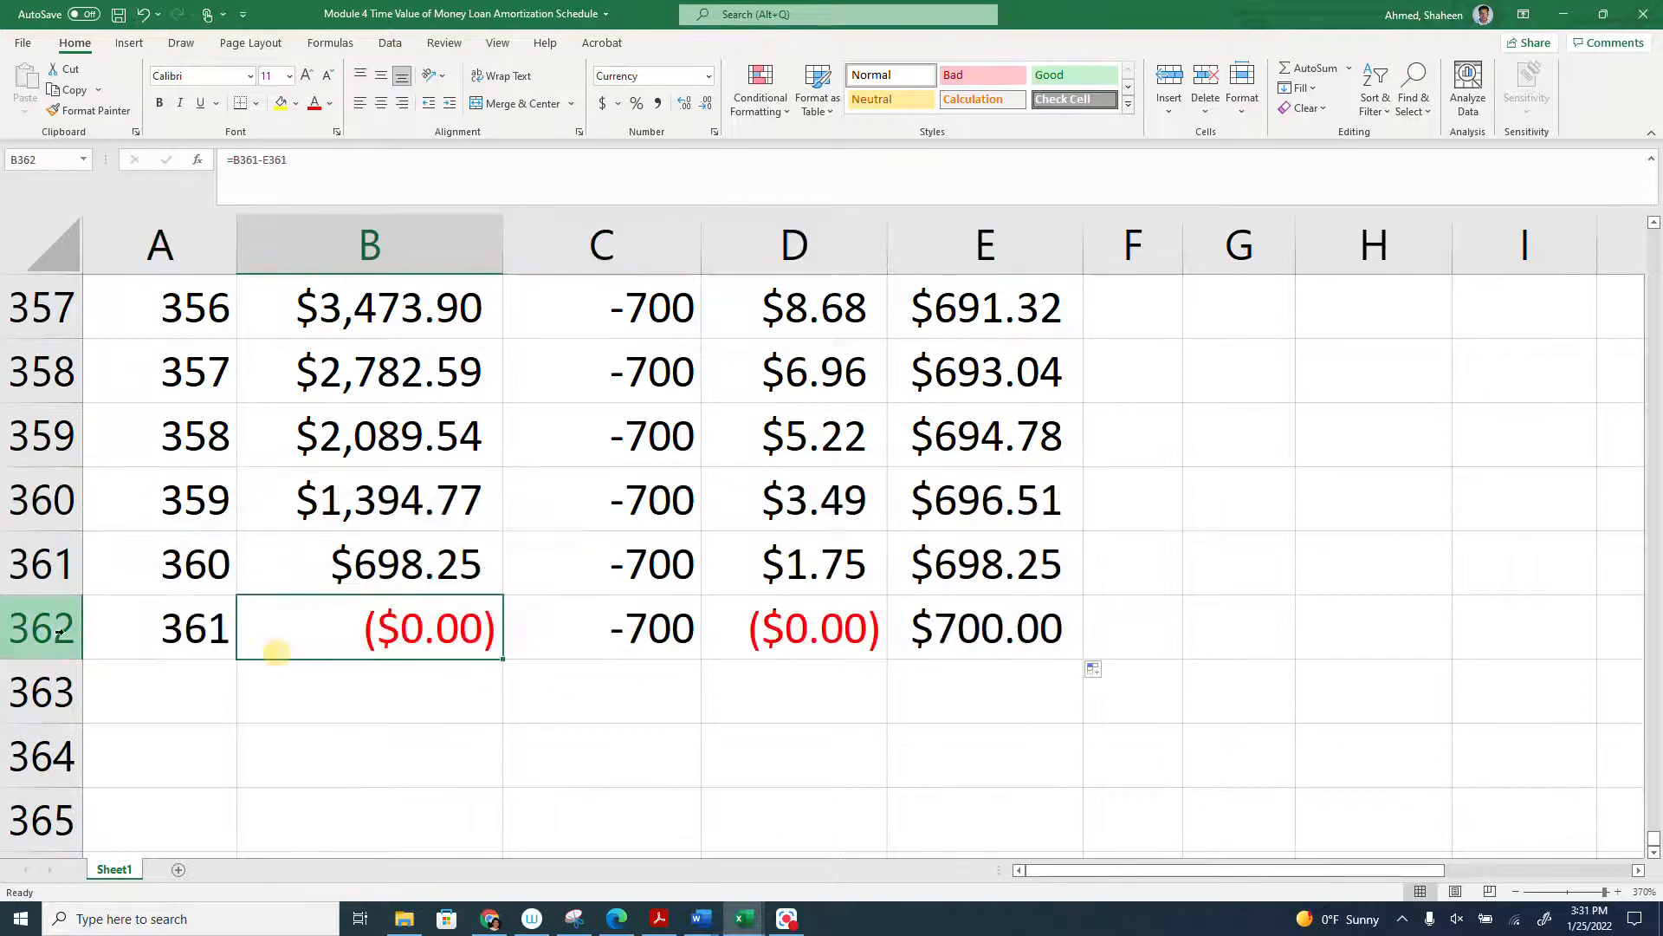
left_click(7, 626)
left_click(387, 622)
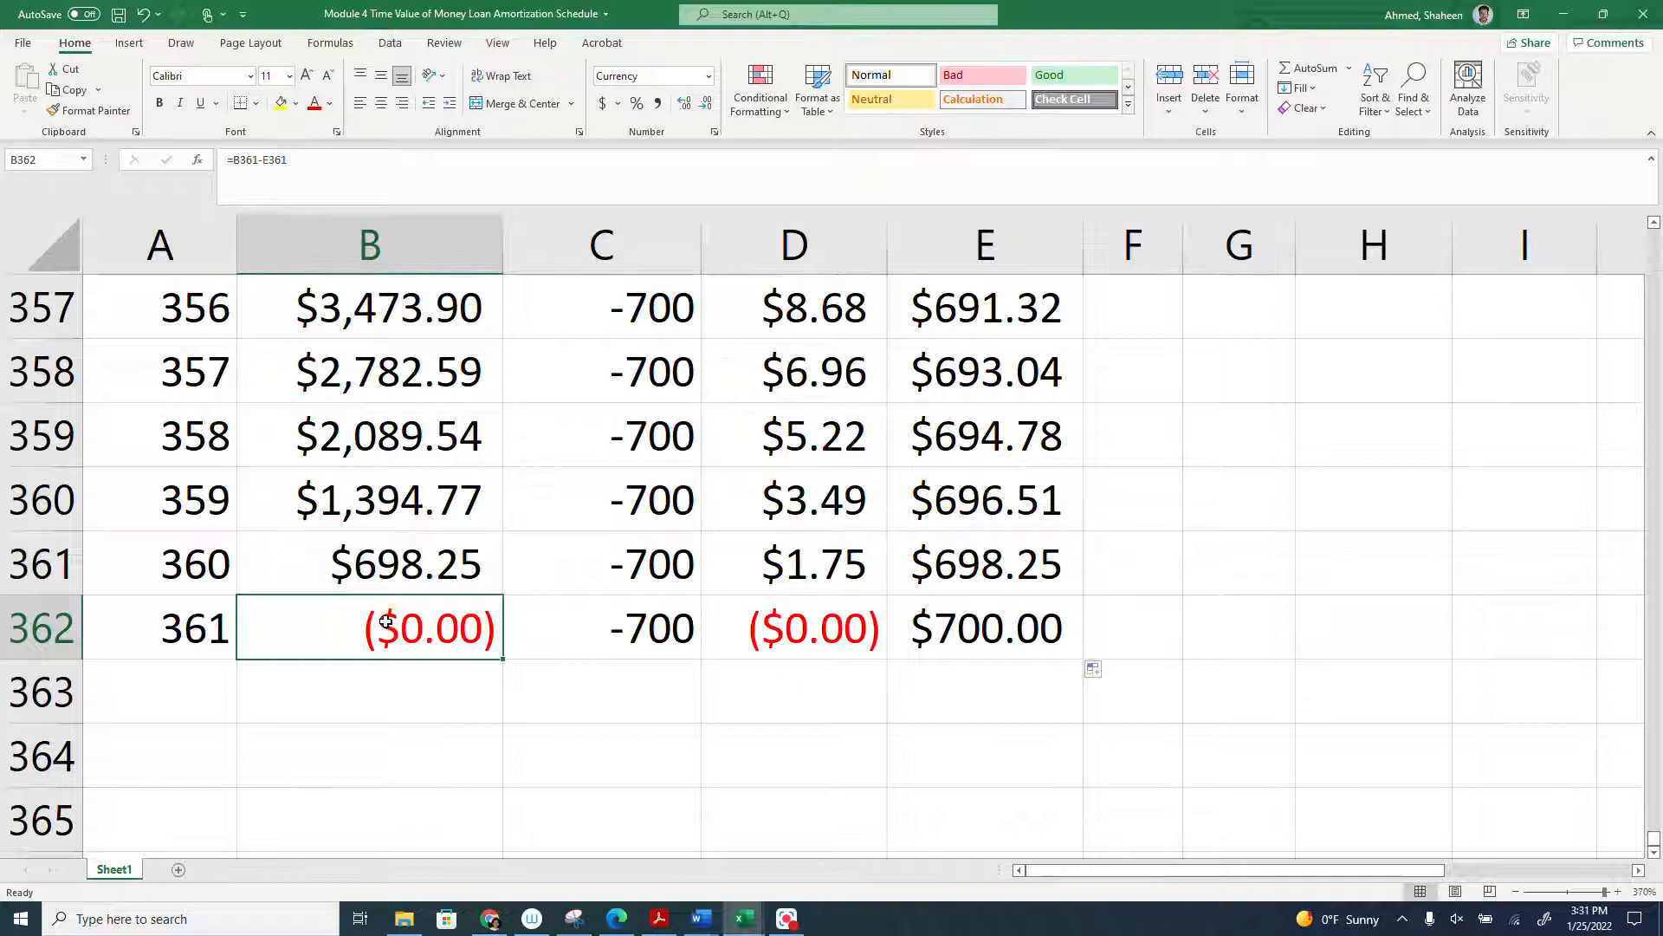
key("Left")
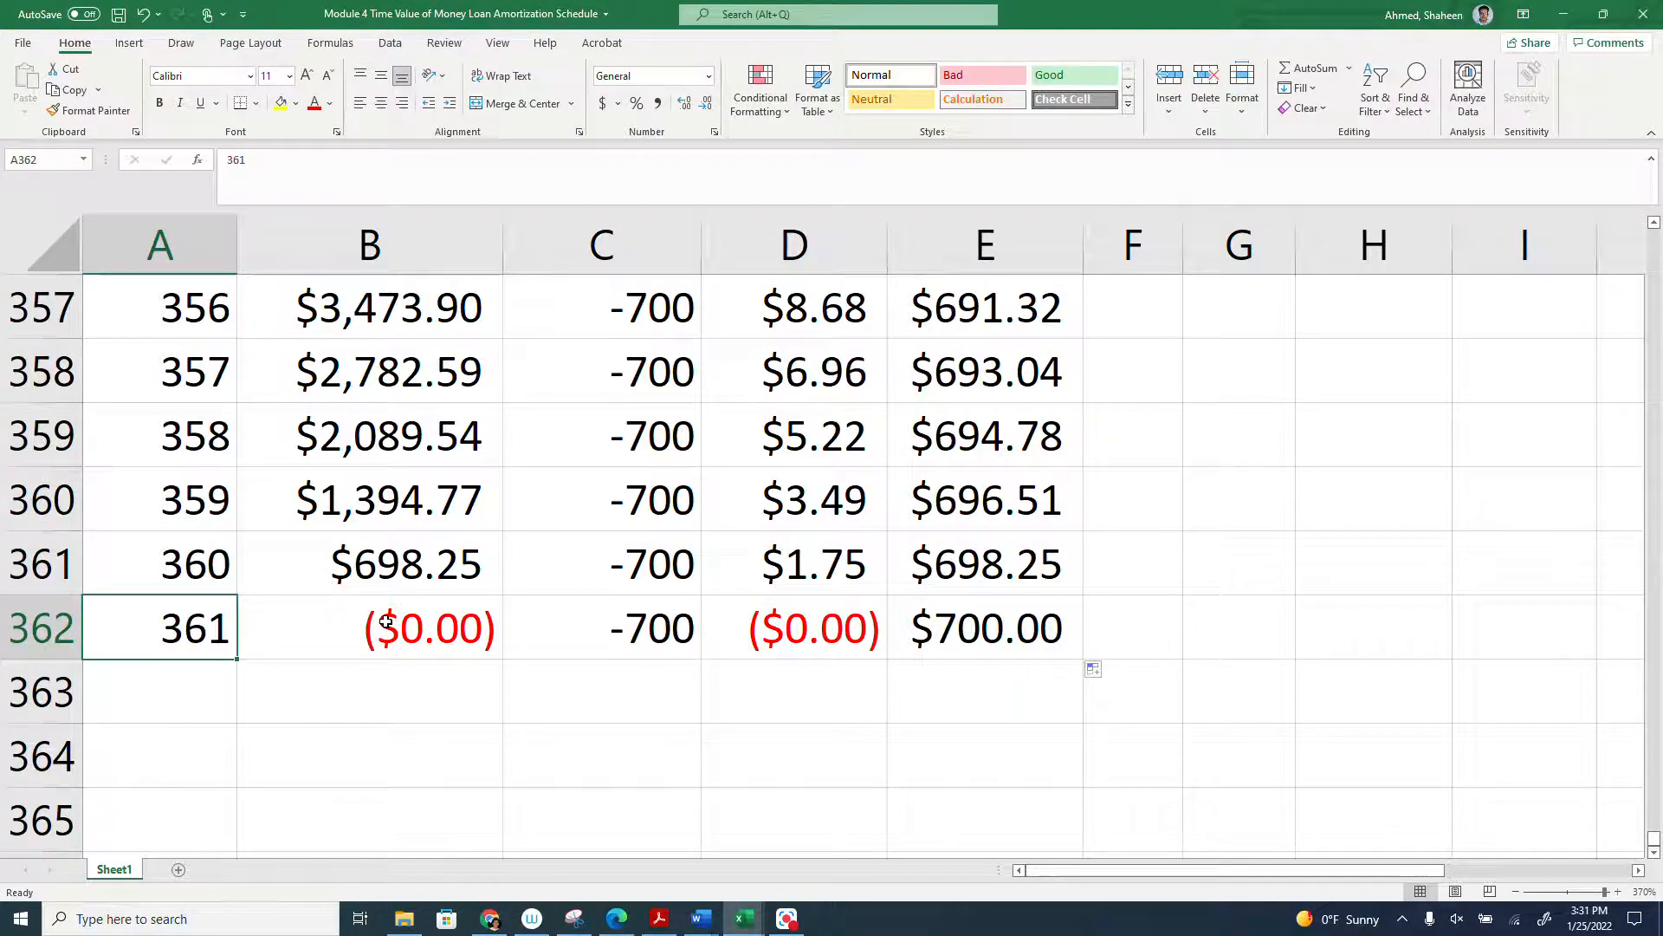
- Clear the contents of row 362, the extra month 361, below the final month of the schedule
left_click(42, 563)
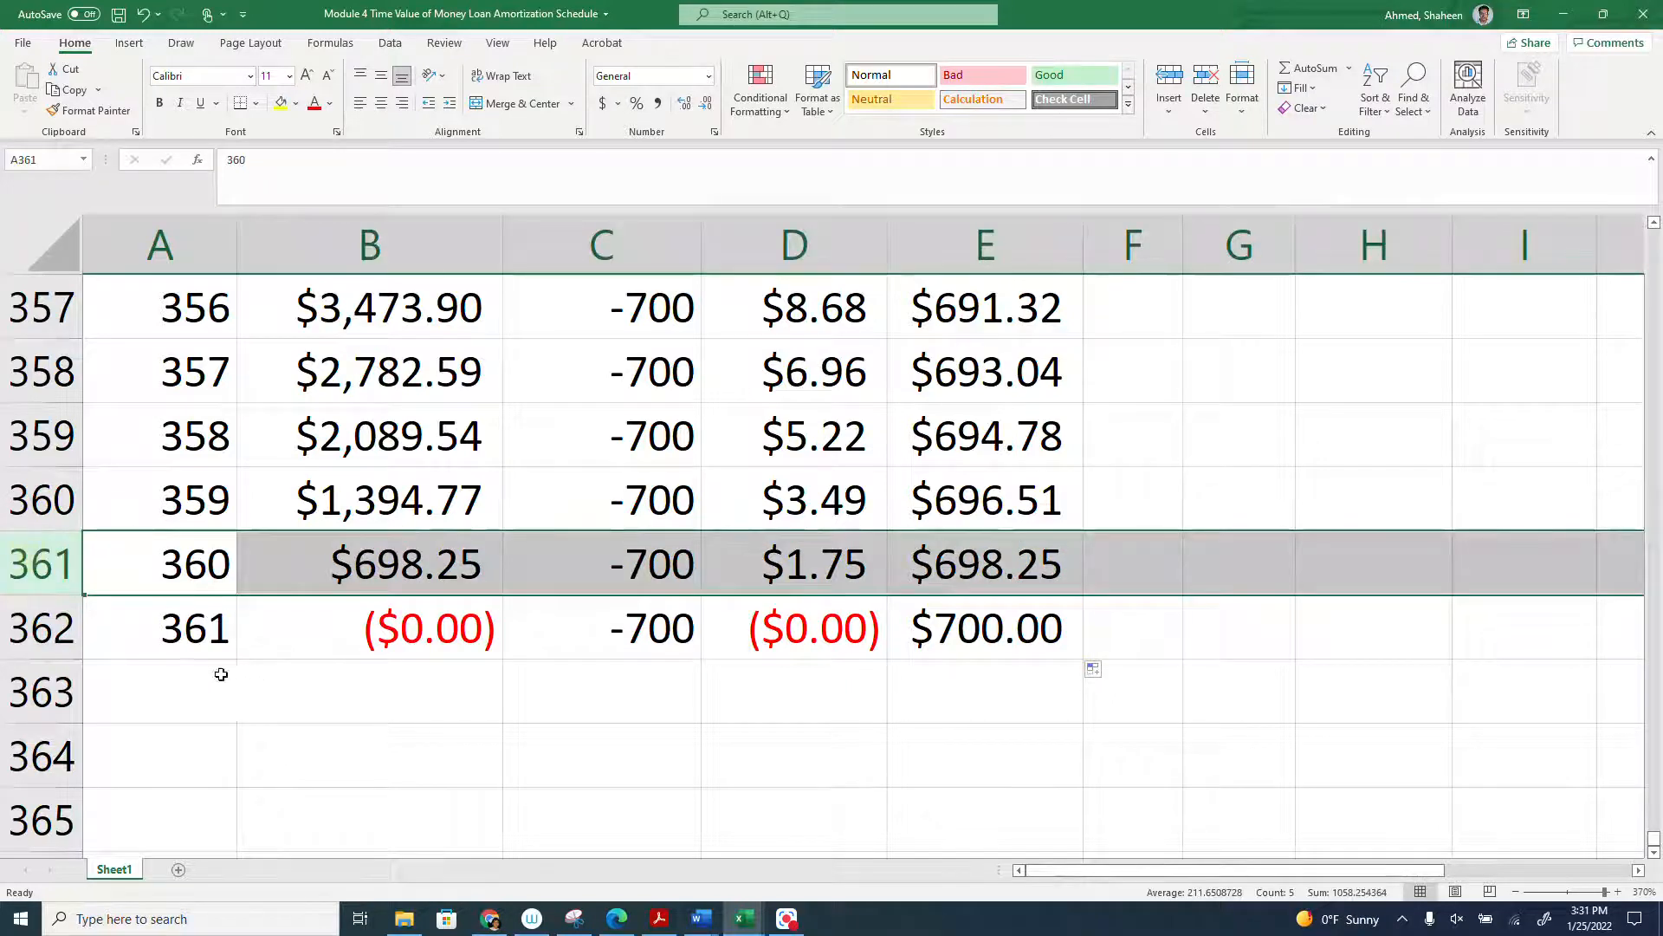
left_click(42, 628)
key("Delete")
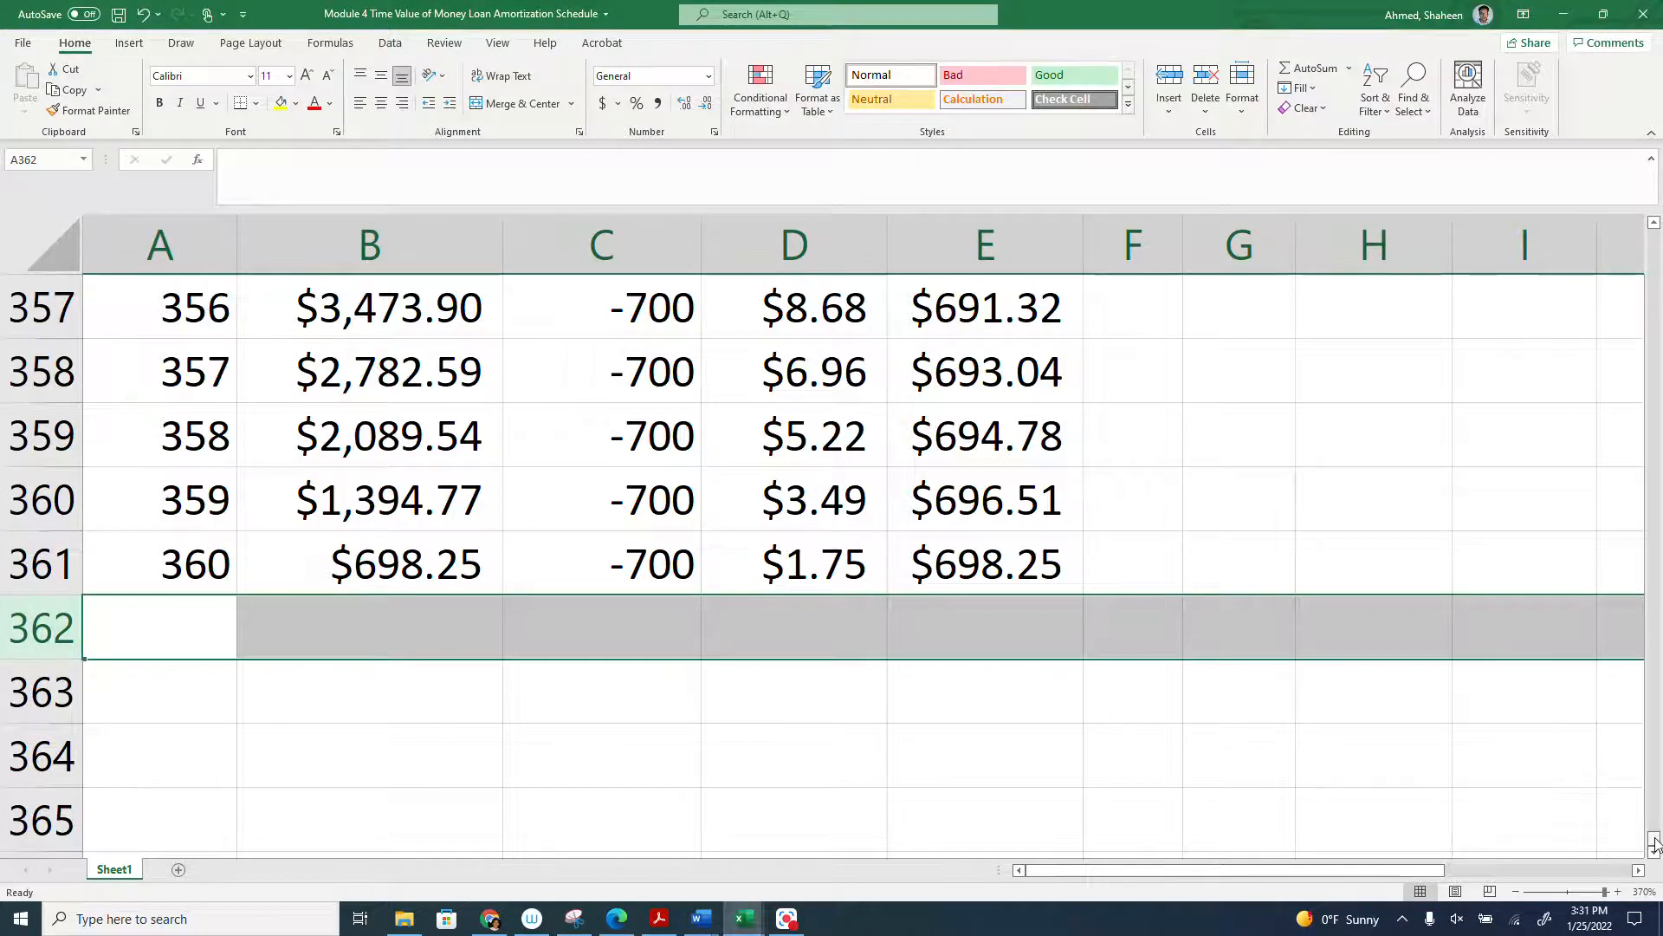
- Examine the schedule around month 100, checking the remaining present value and the interest and principal portions of payment 101 in row 102
left_click_drag(1654, 830, 1654, 562)
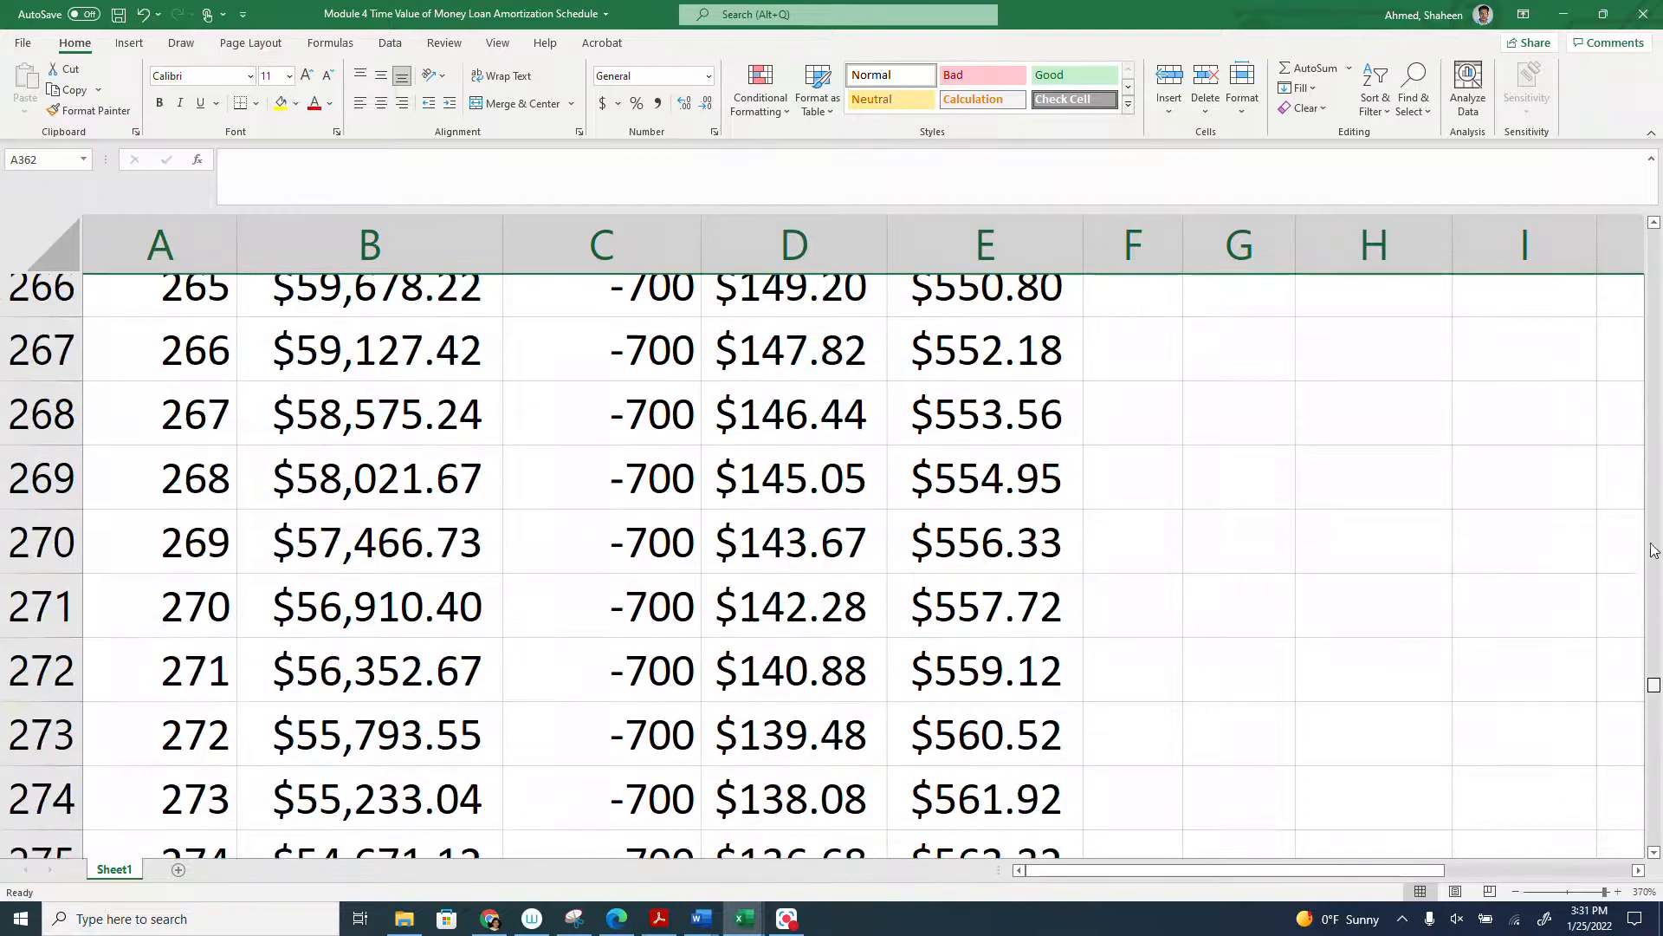
left_click_drag(1654, 431, 1654, 400)
scroll(516, 551, "up", 5)
scroll(310, 553, "down", 3)
scroll(310, 553, "down", 2)
scroll(168, 597, "up", 2)
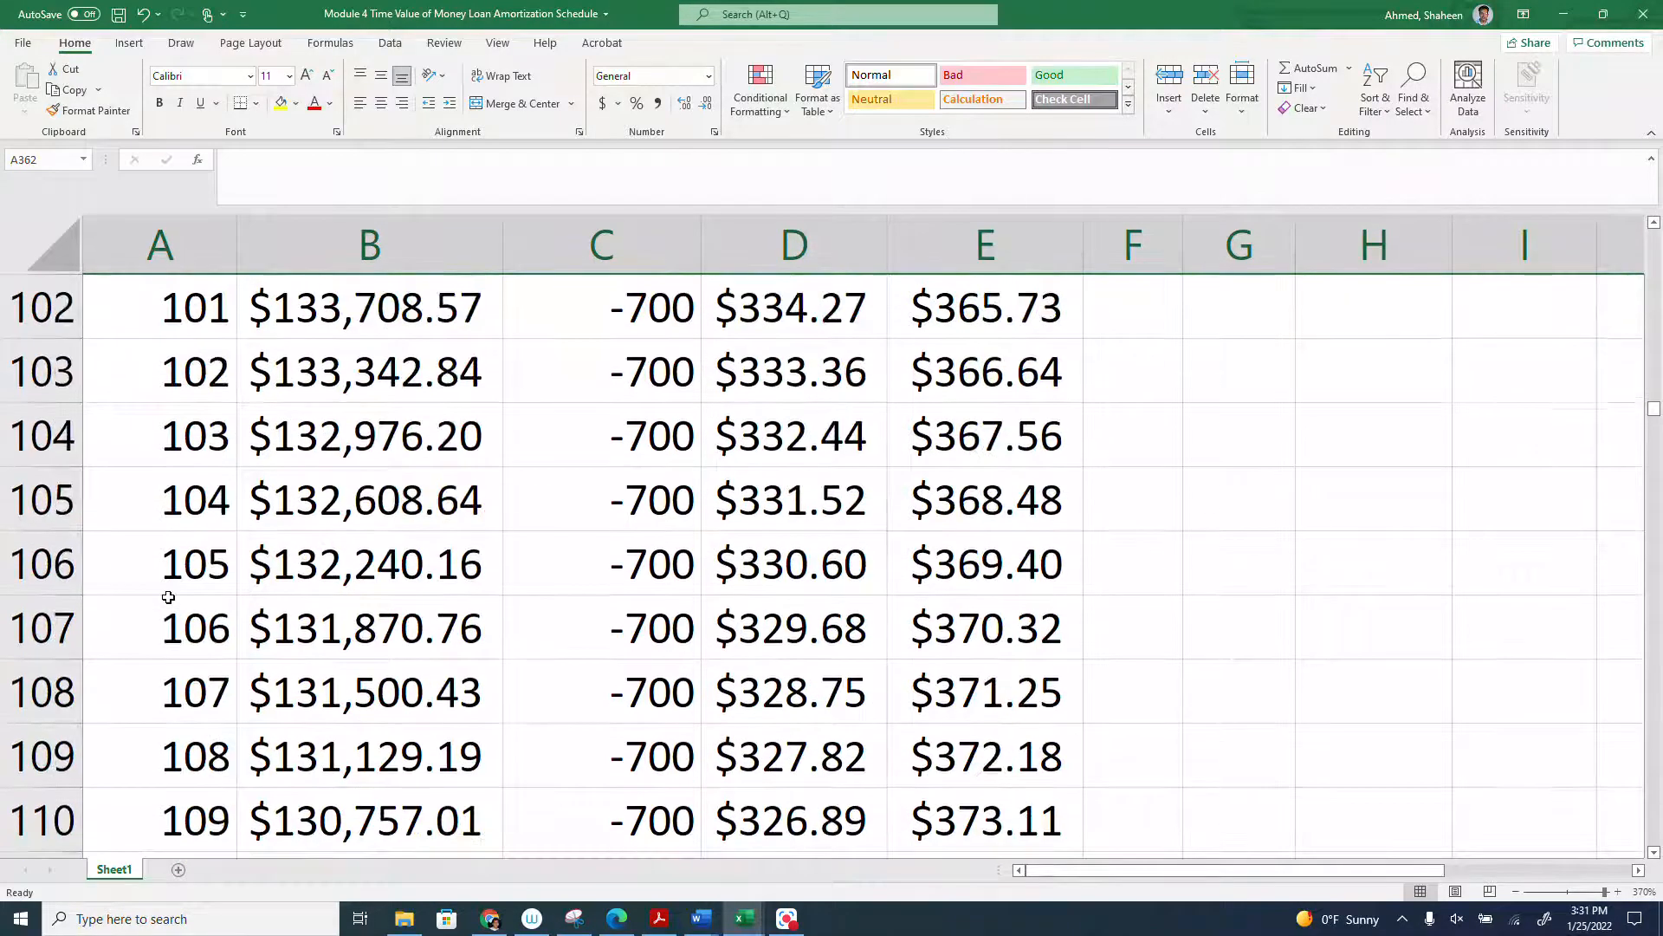
left_click(77, 434)
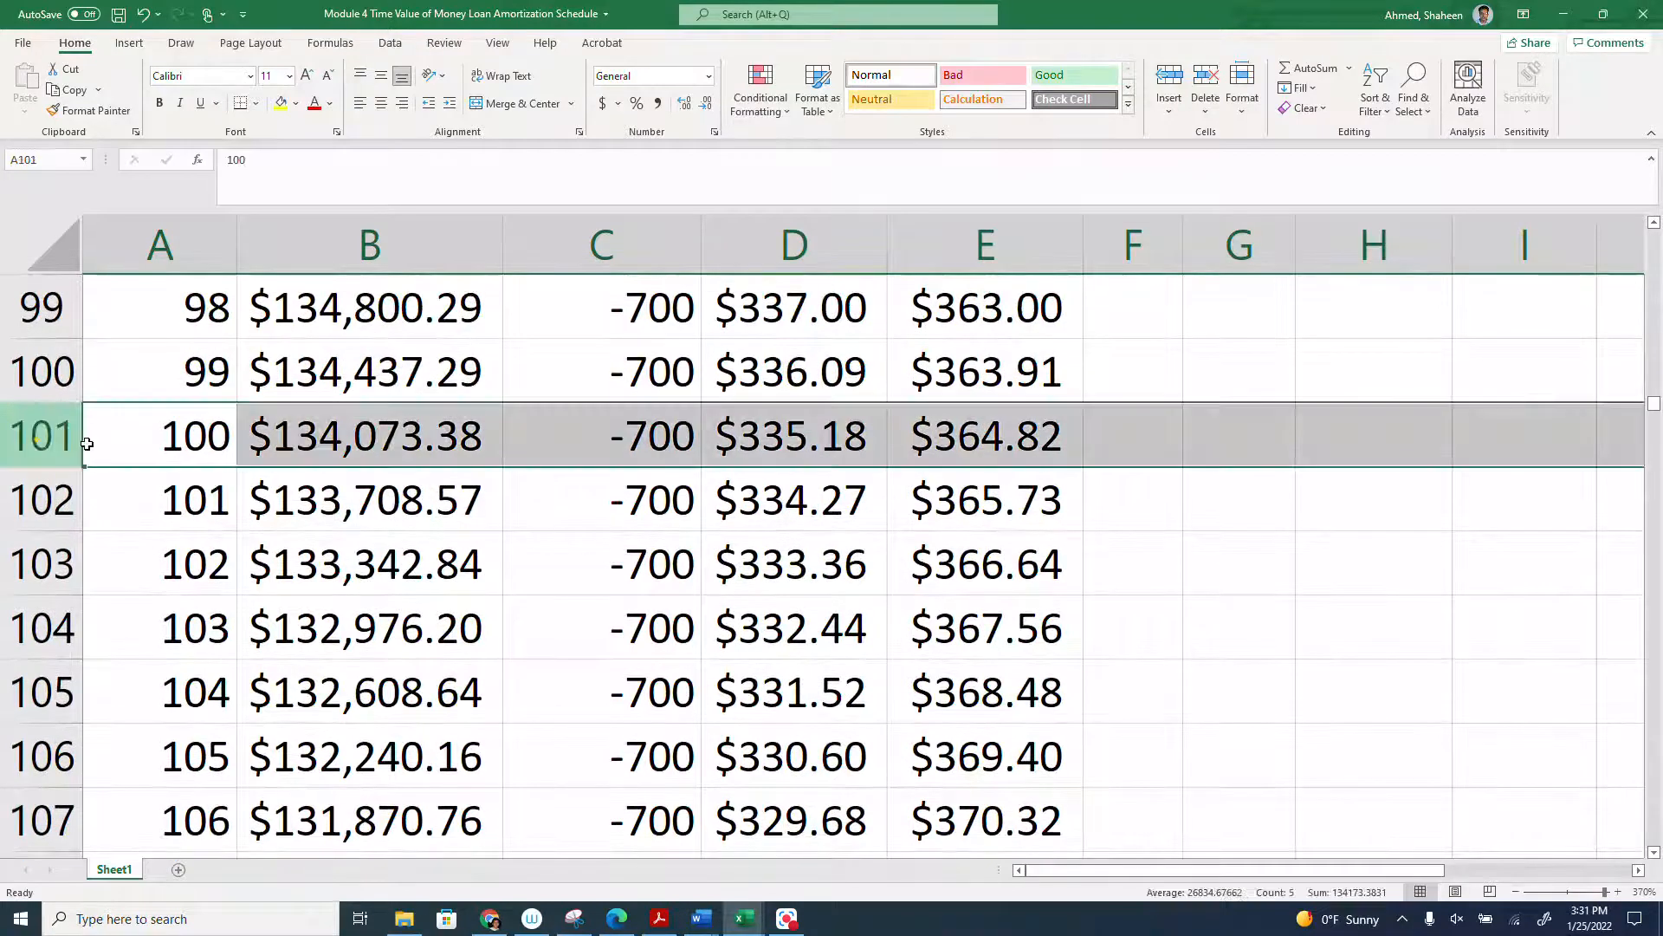
left_click(323, 495)
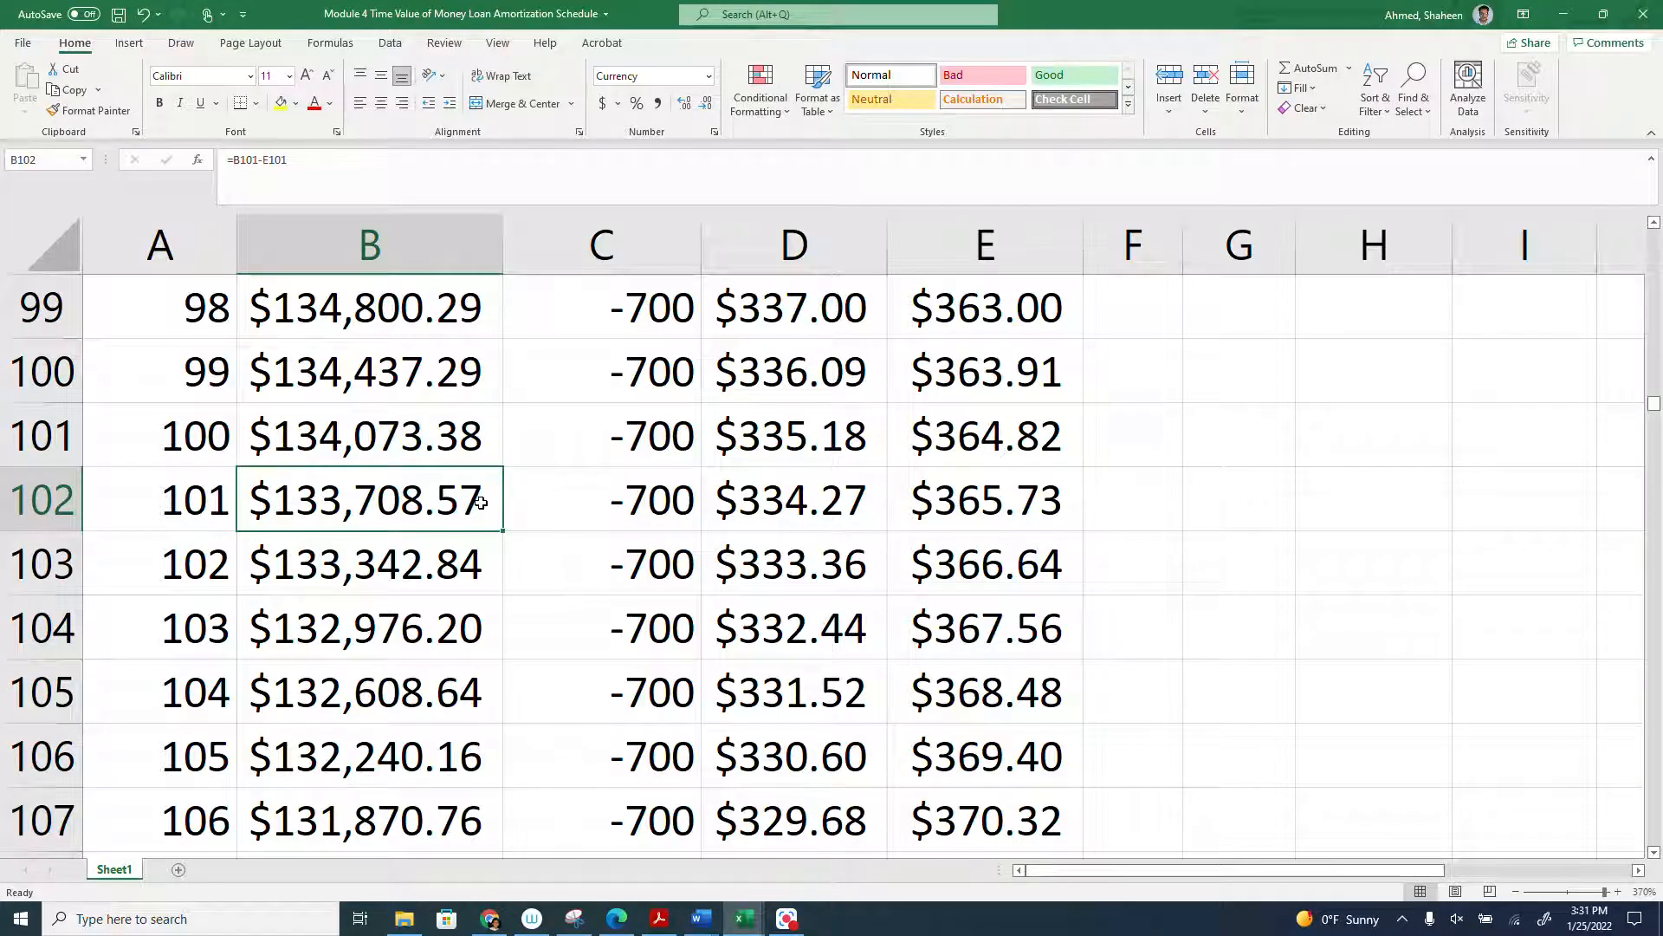
left_click(37, 494)
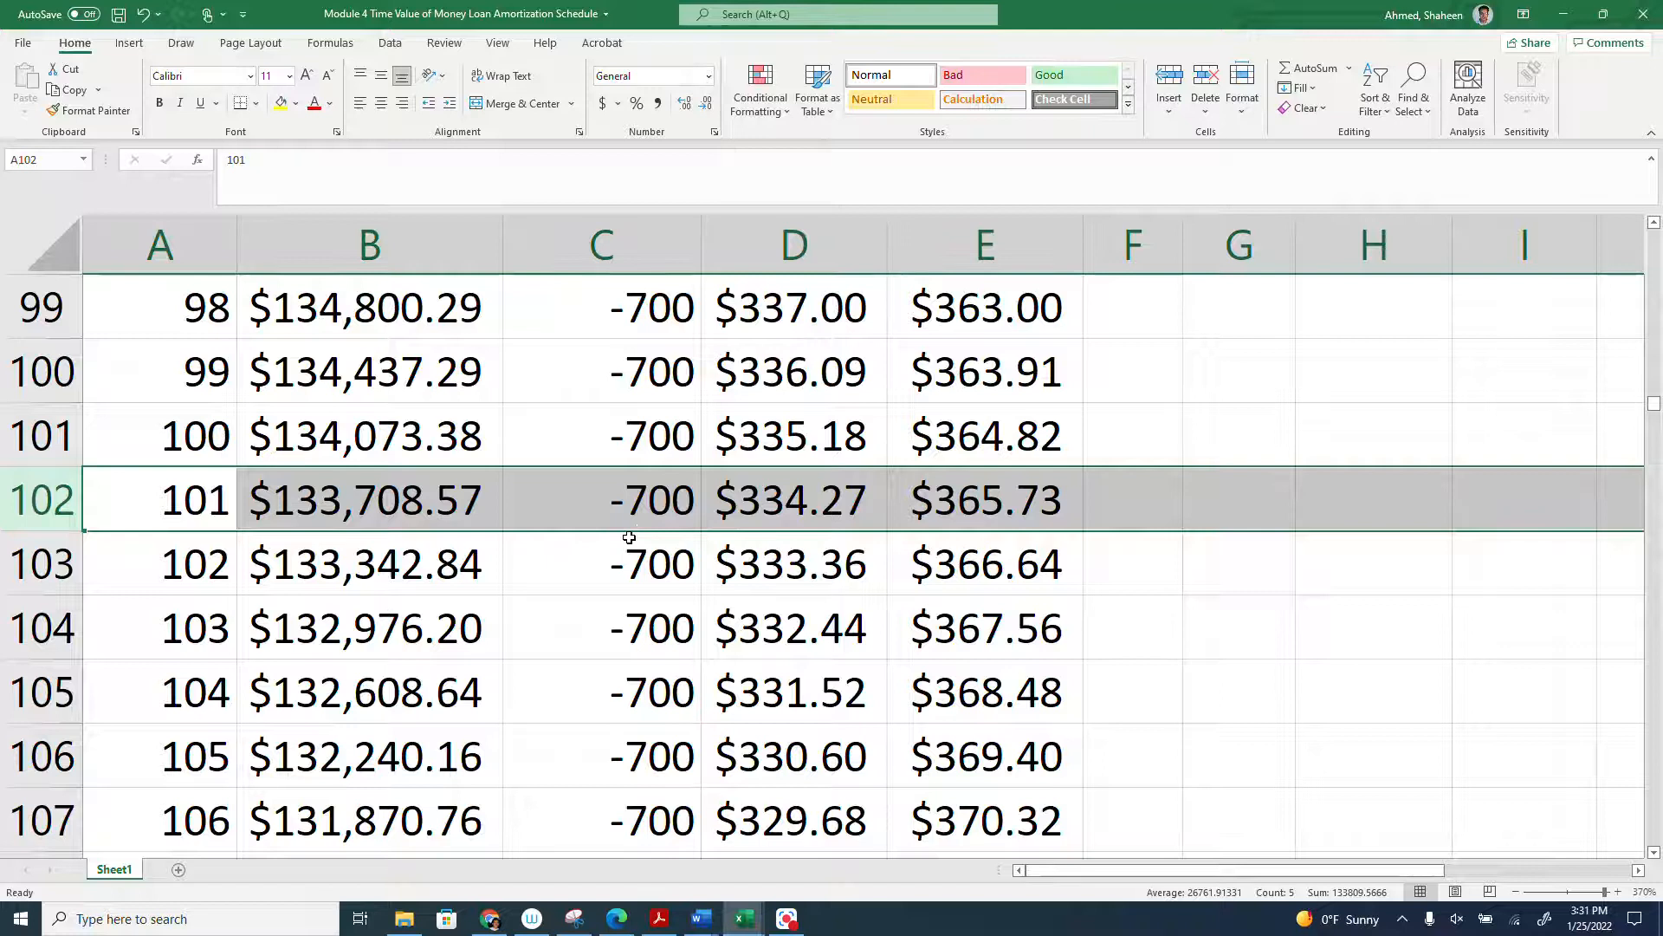
left_click(805, 492)
left_click(968, 495)
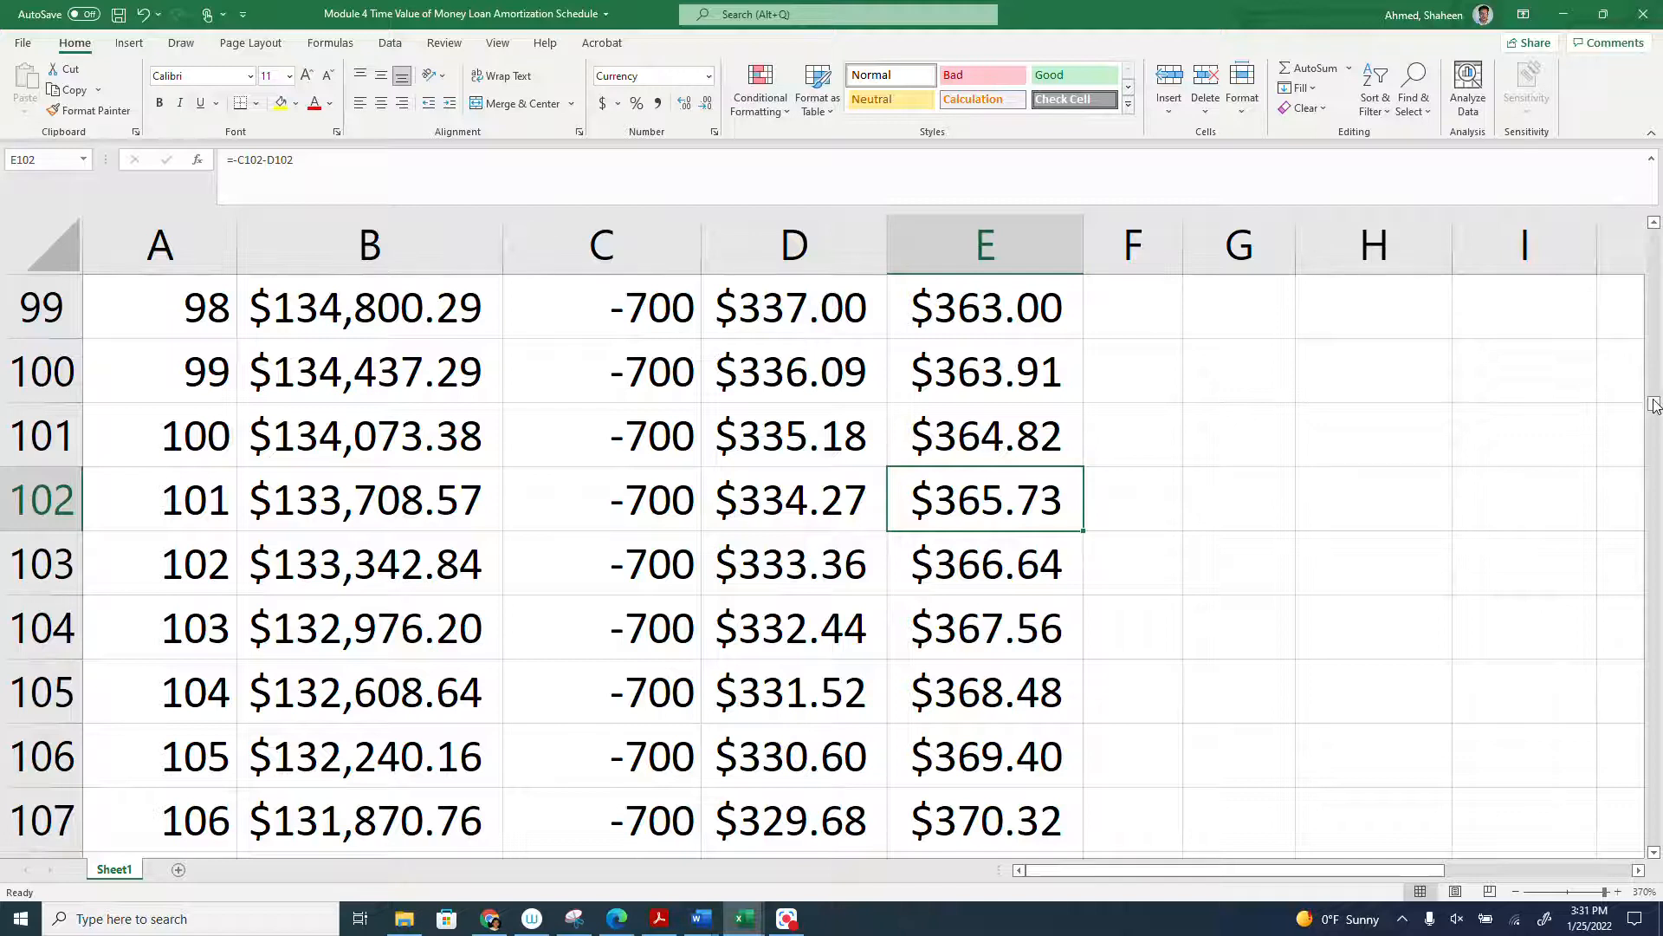
- Insert a blank column at F, directly after the Principal column
left_click_drag(1655, 405, 1654, 229)
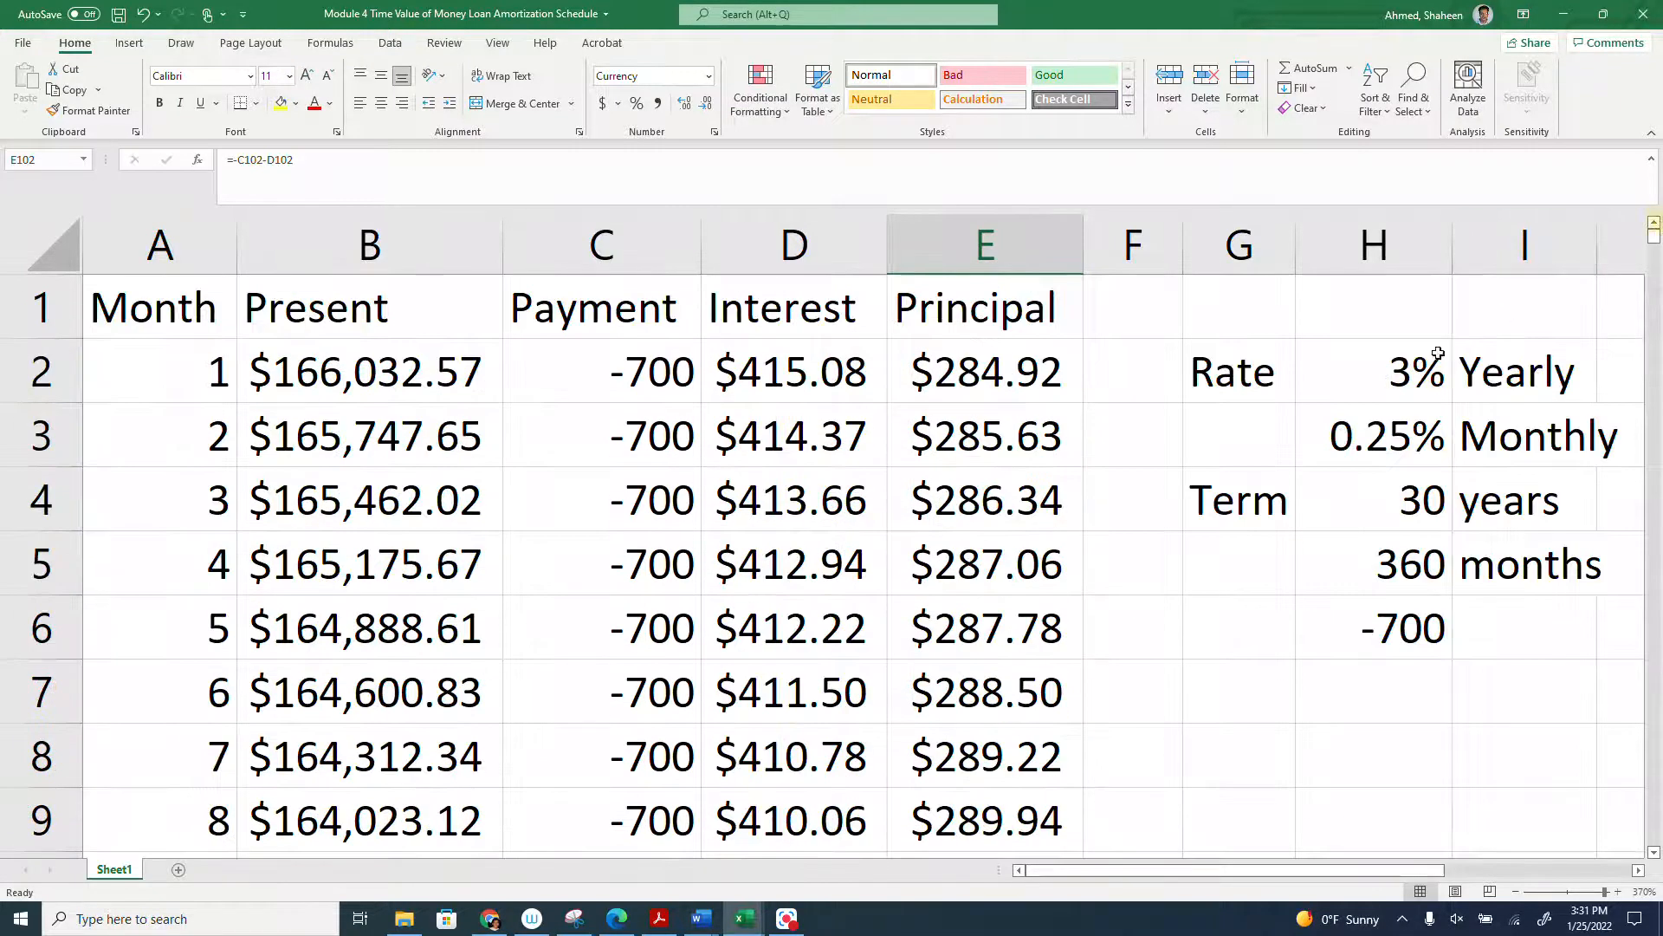
right_click(1139, 245)
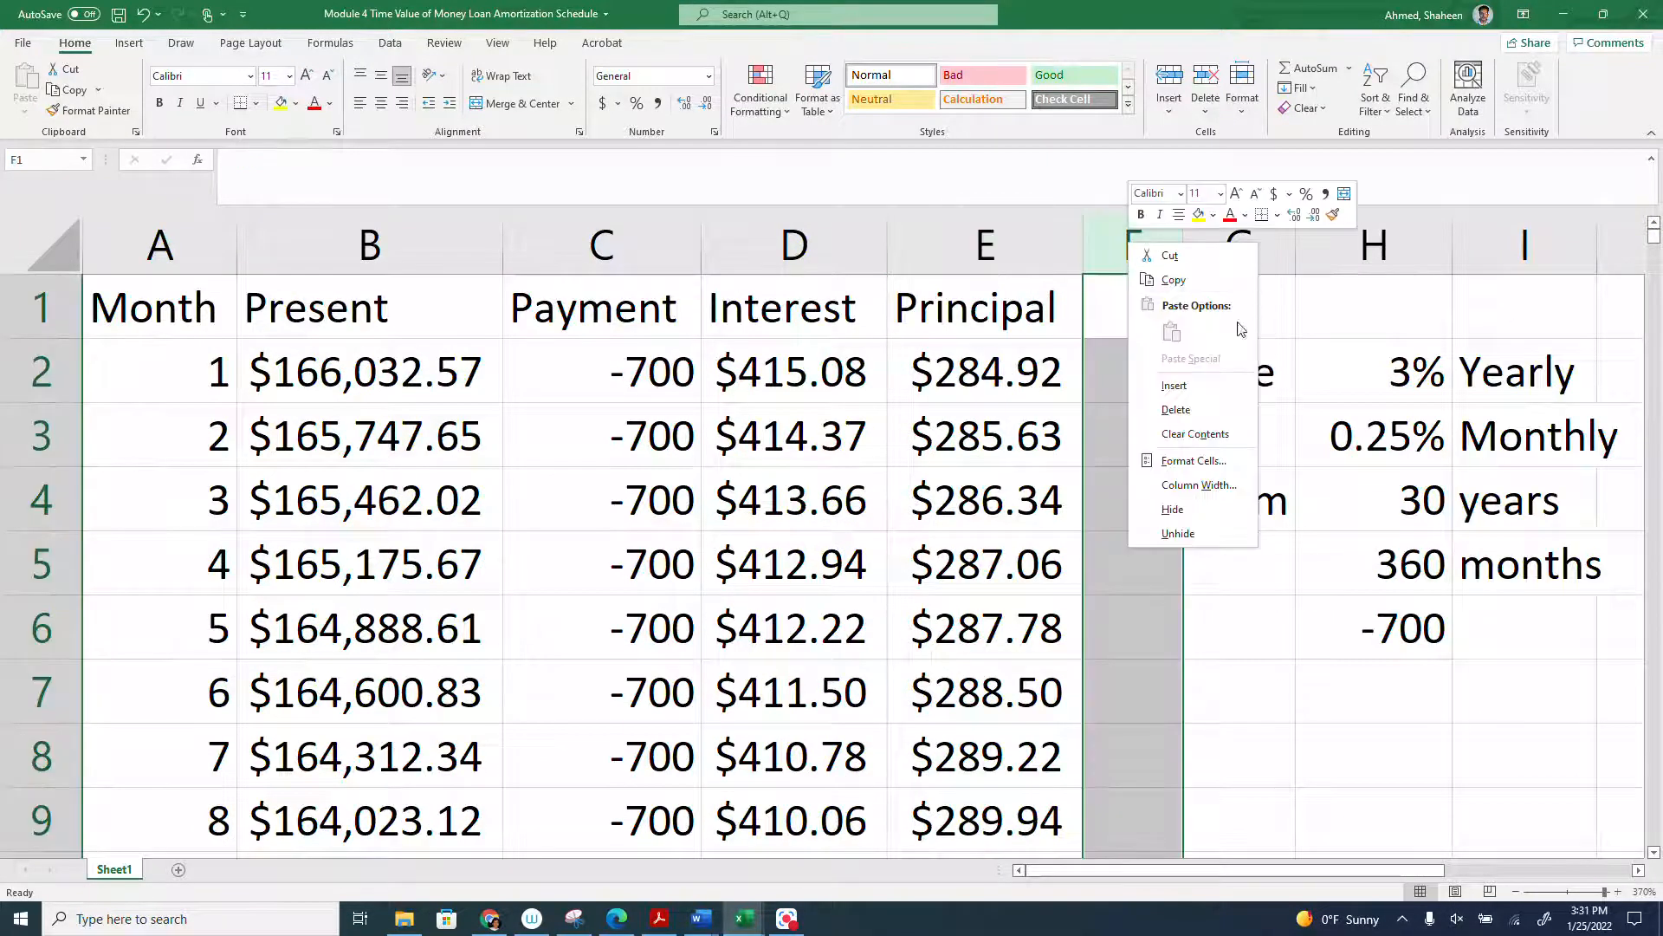
left_click(1222, 389)
- Total the entire Interest column in F2 with =SUM(D:D), and widen column F to fit the result
left_click(1222, 371)
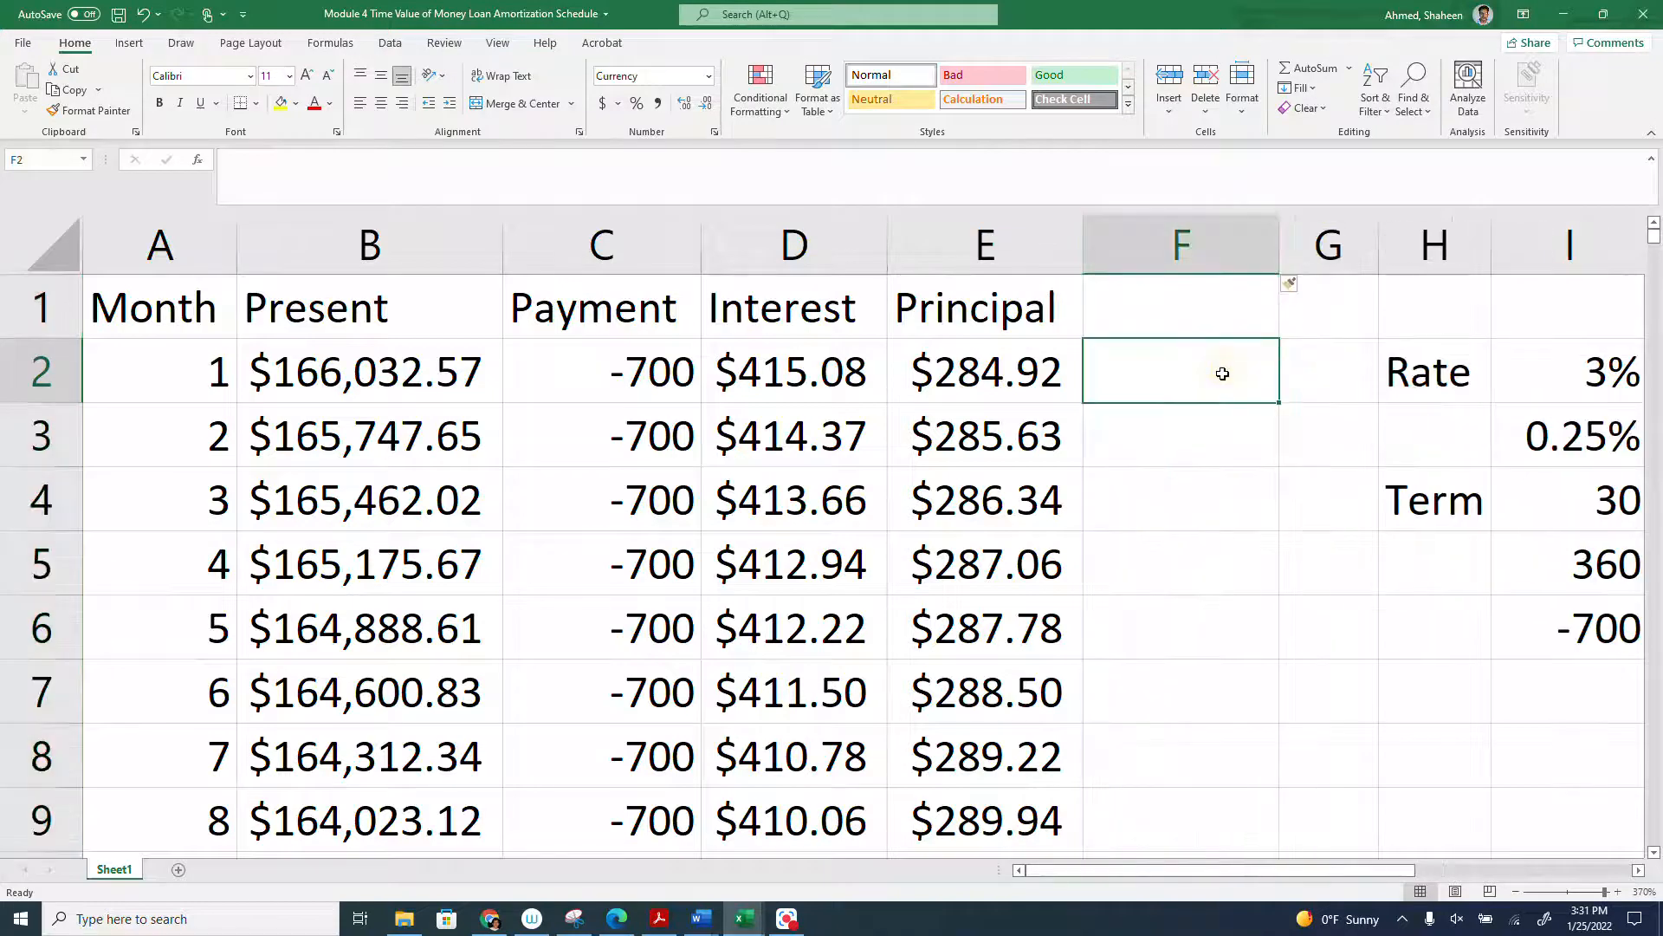
type("=")
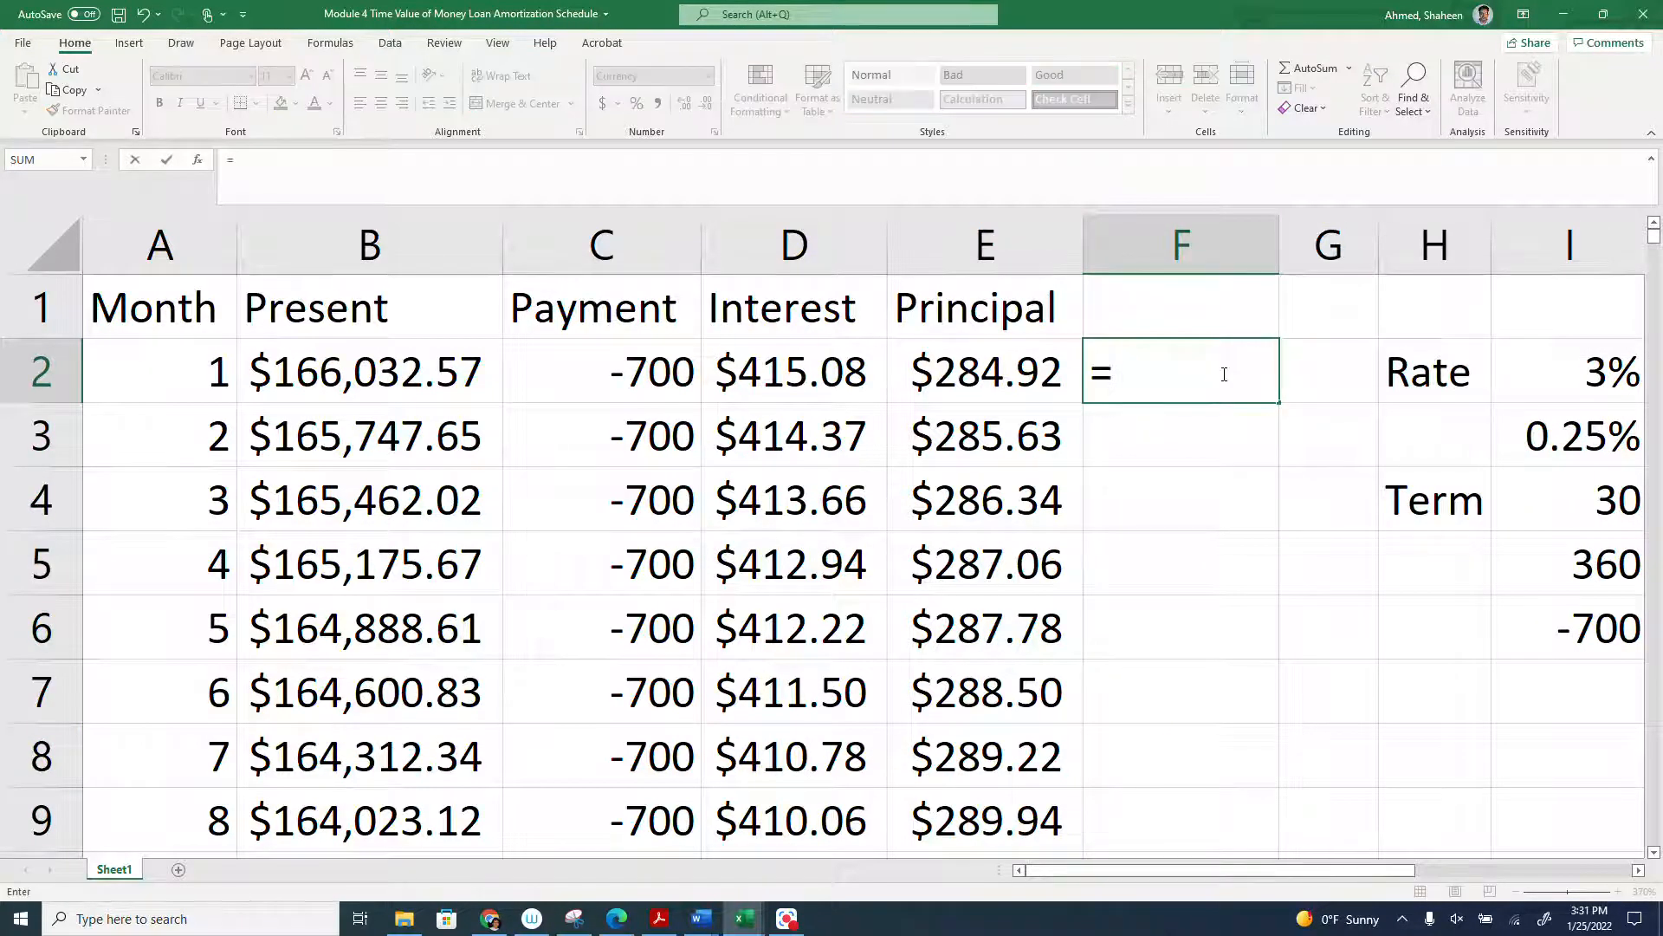
type("sum")
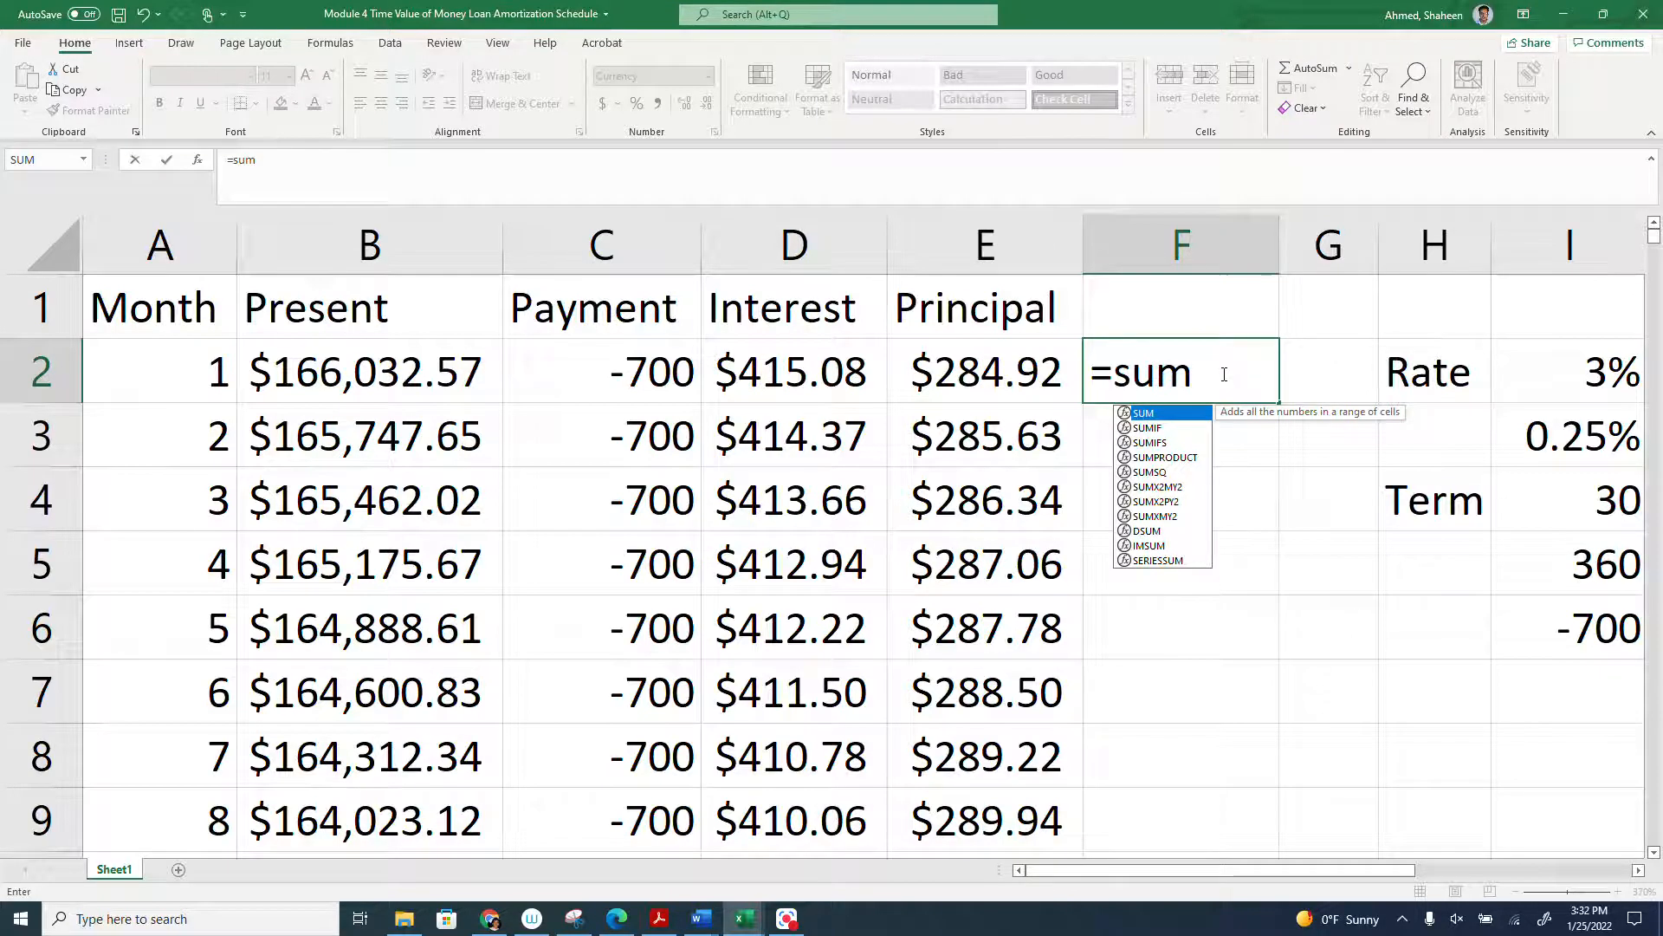
type("(")
left_click(782, 240)
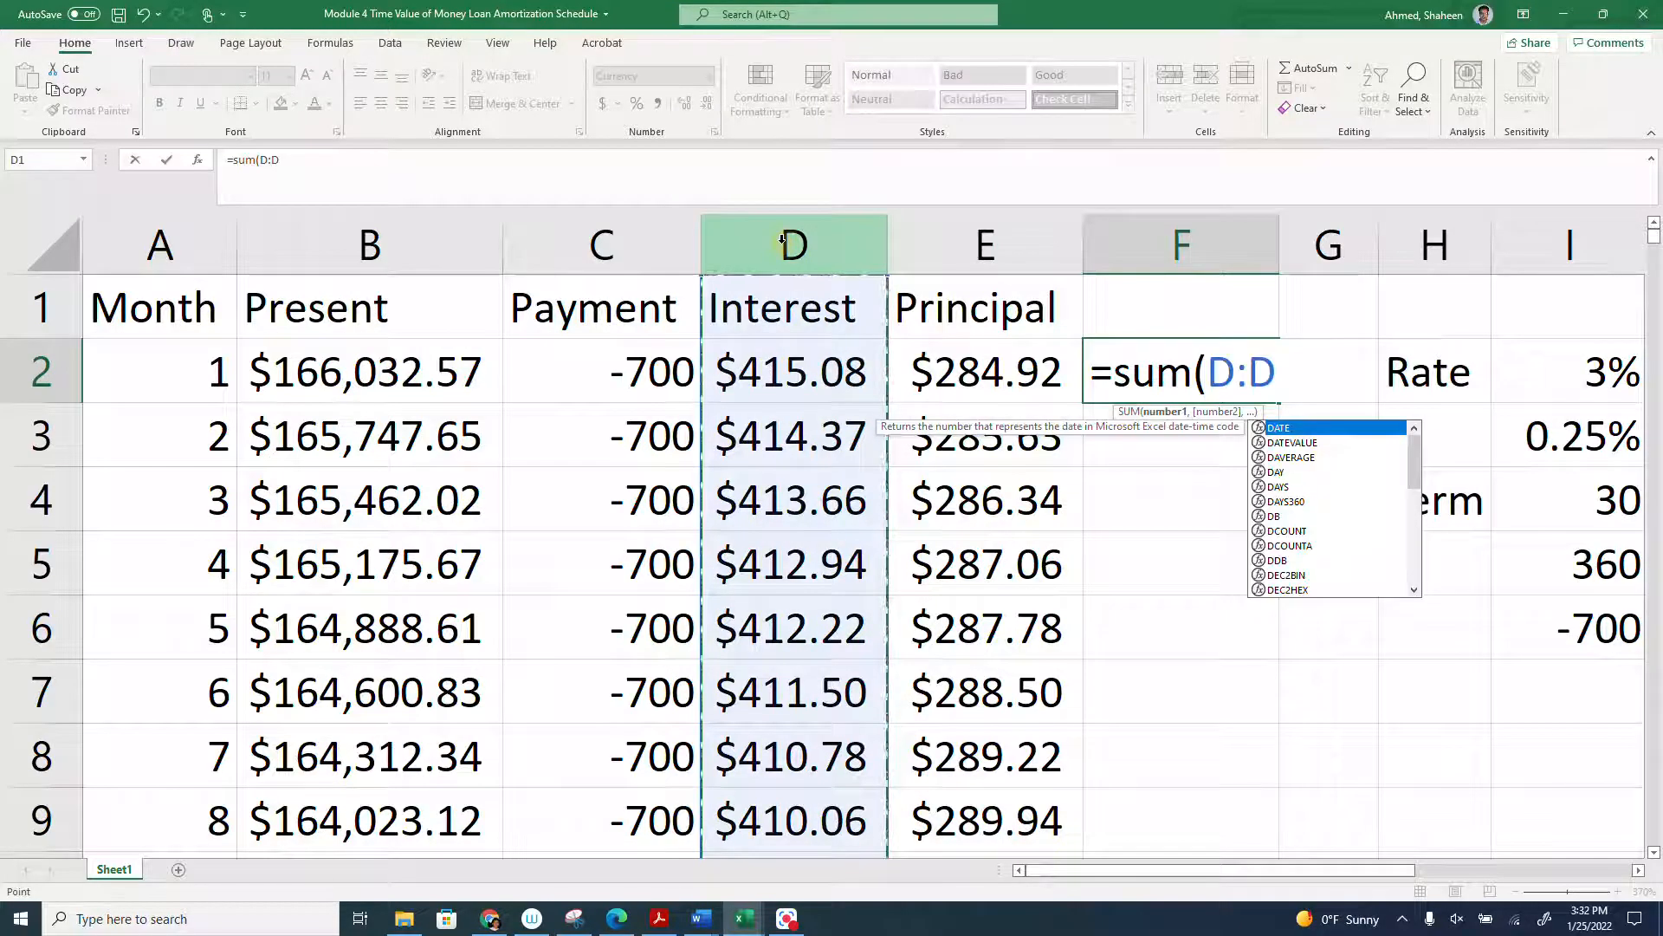
key("Return")
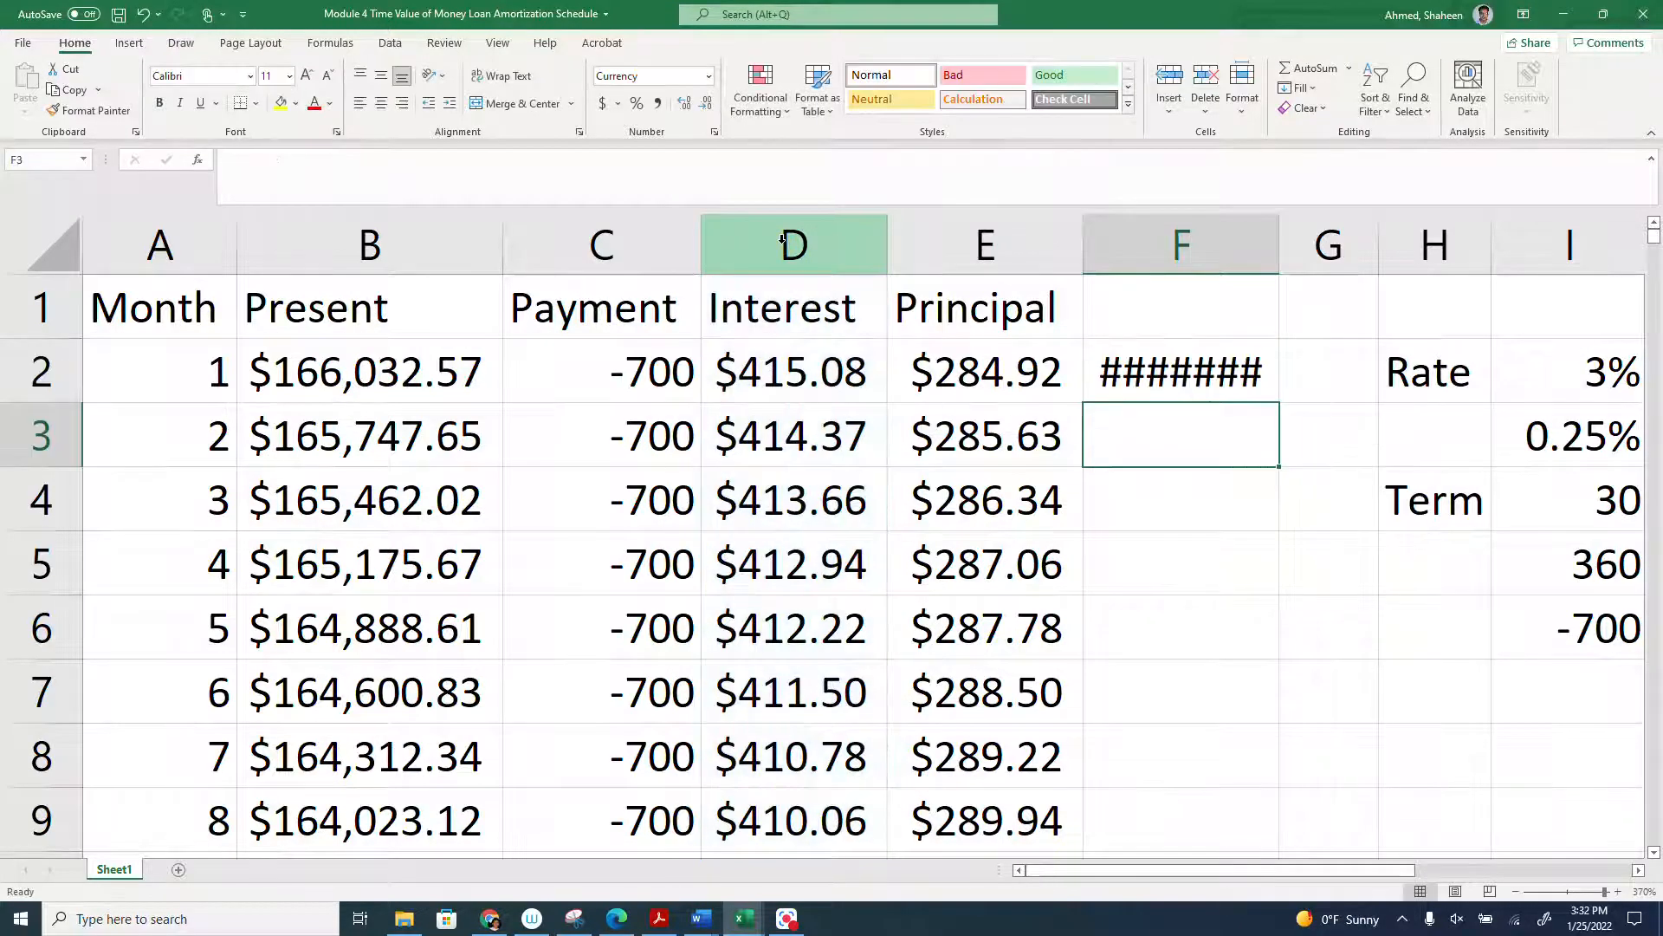
double_click(1279, 239)
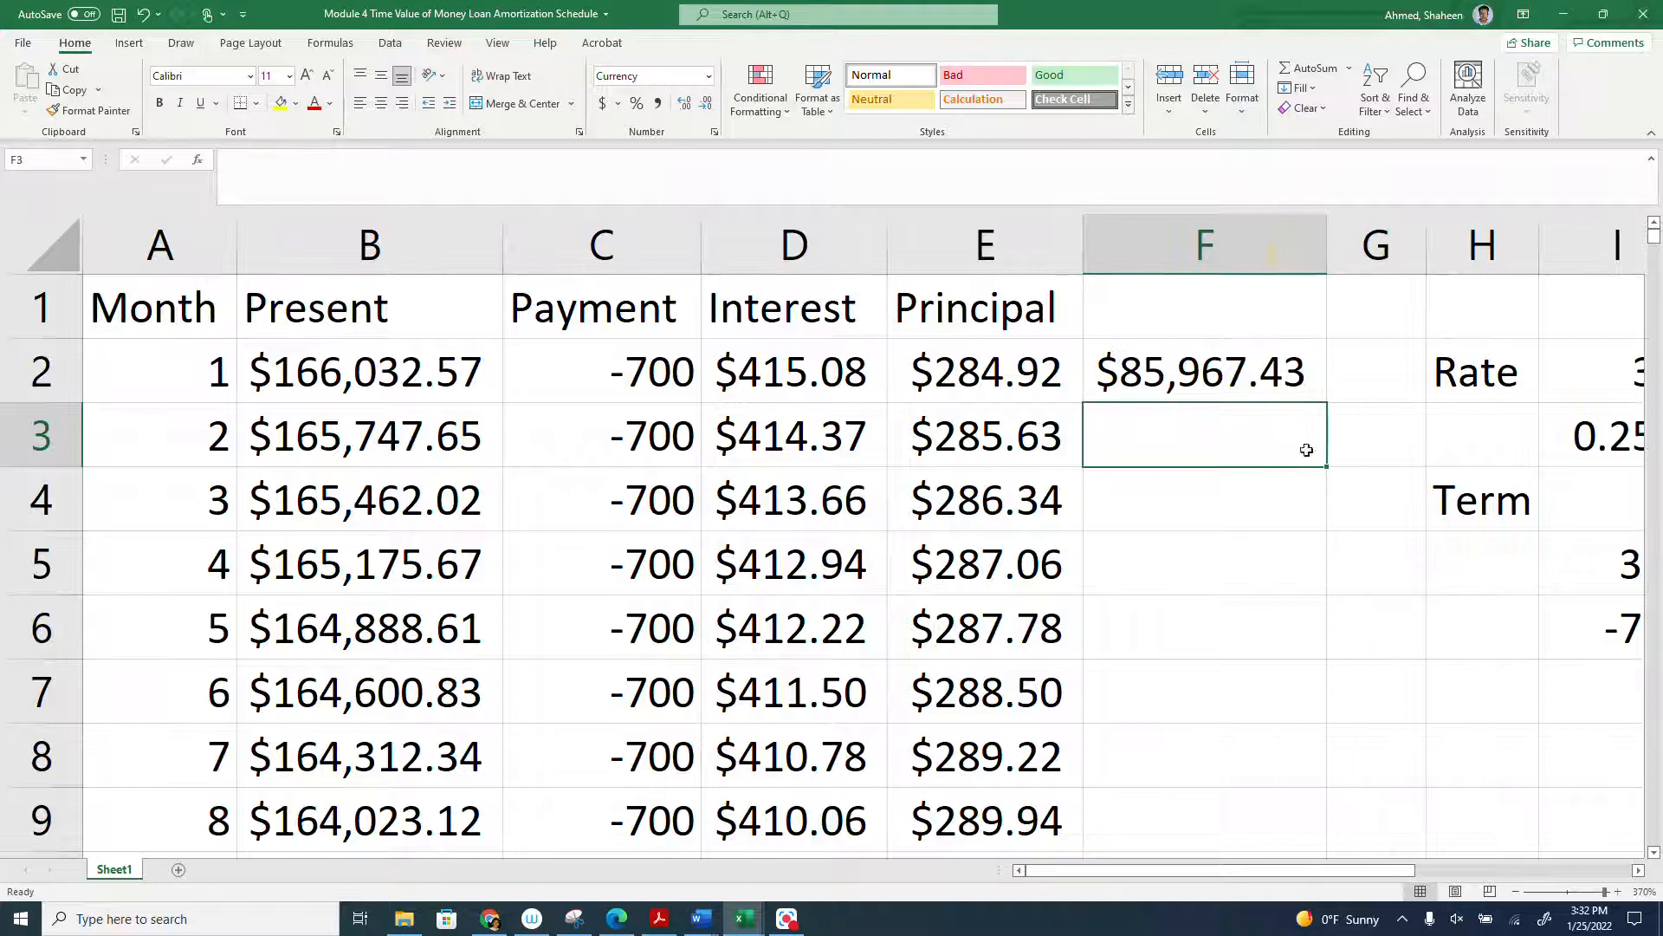
left_click(1193, 386)
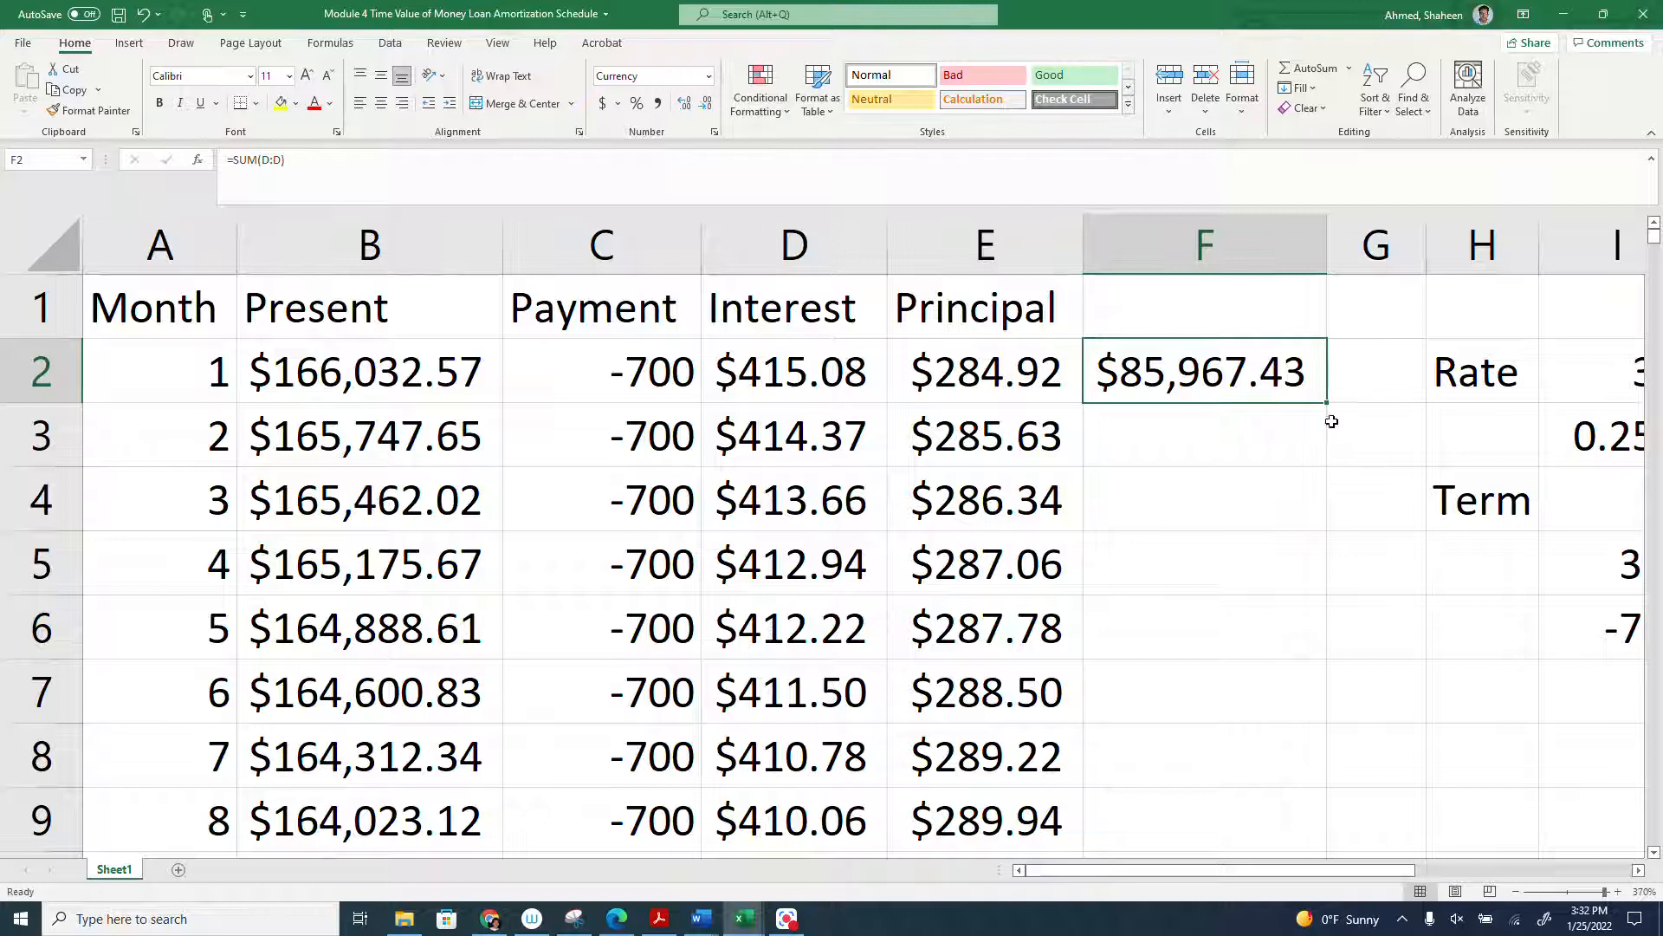
- Total the entire Principal column in G2 with =SUM(E:E), and widen column G to fit the result
left_click(1352, 381)
type("=")
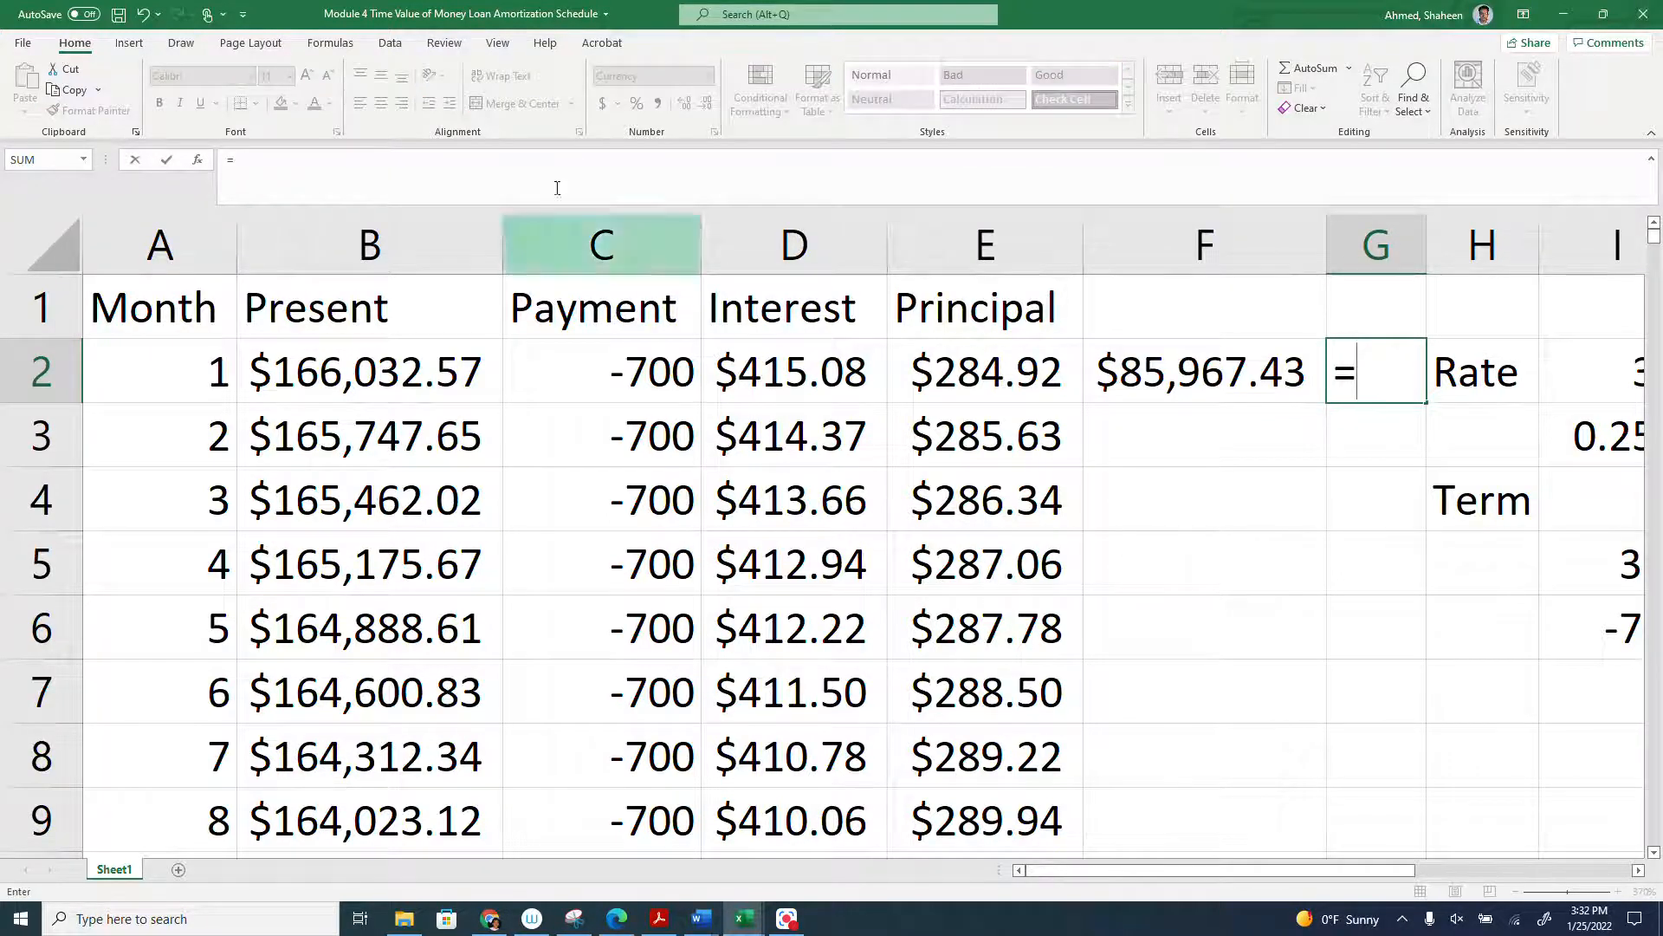
type("apr")
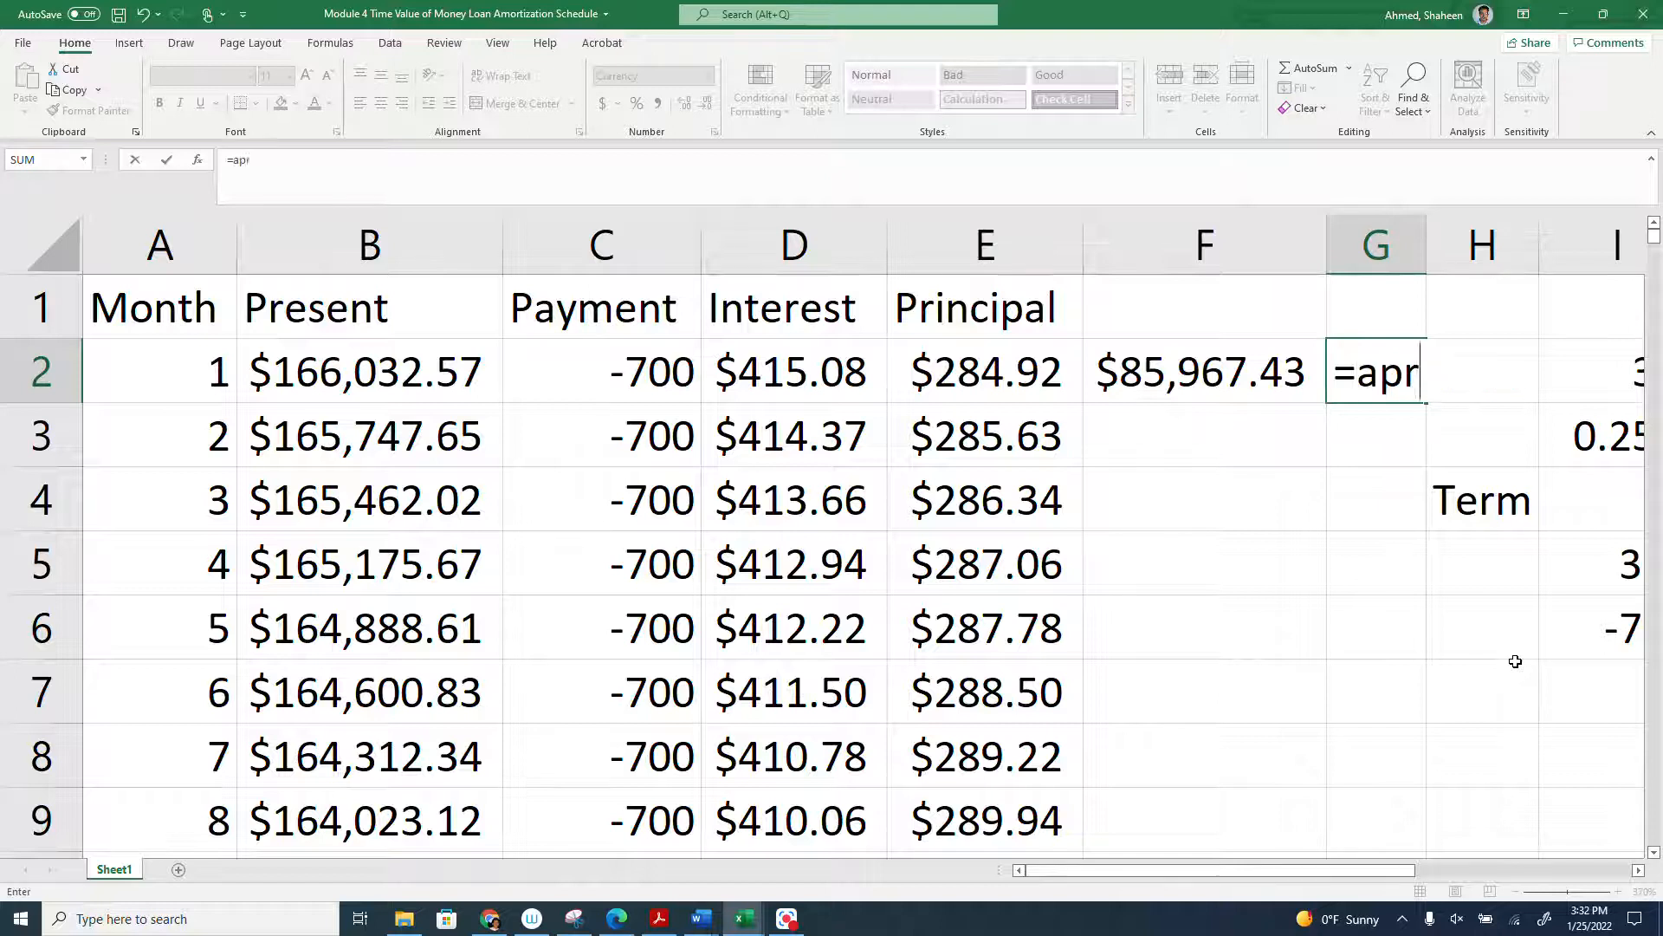
key("BackSpace")
key("BackSpace")
key("BackSpace")
type("p")
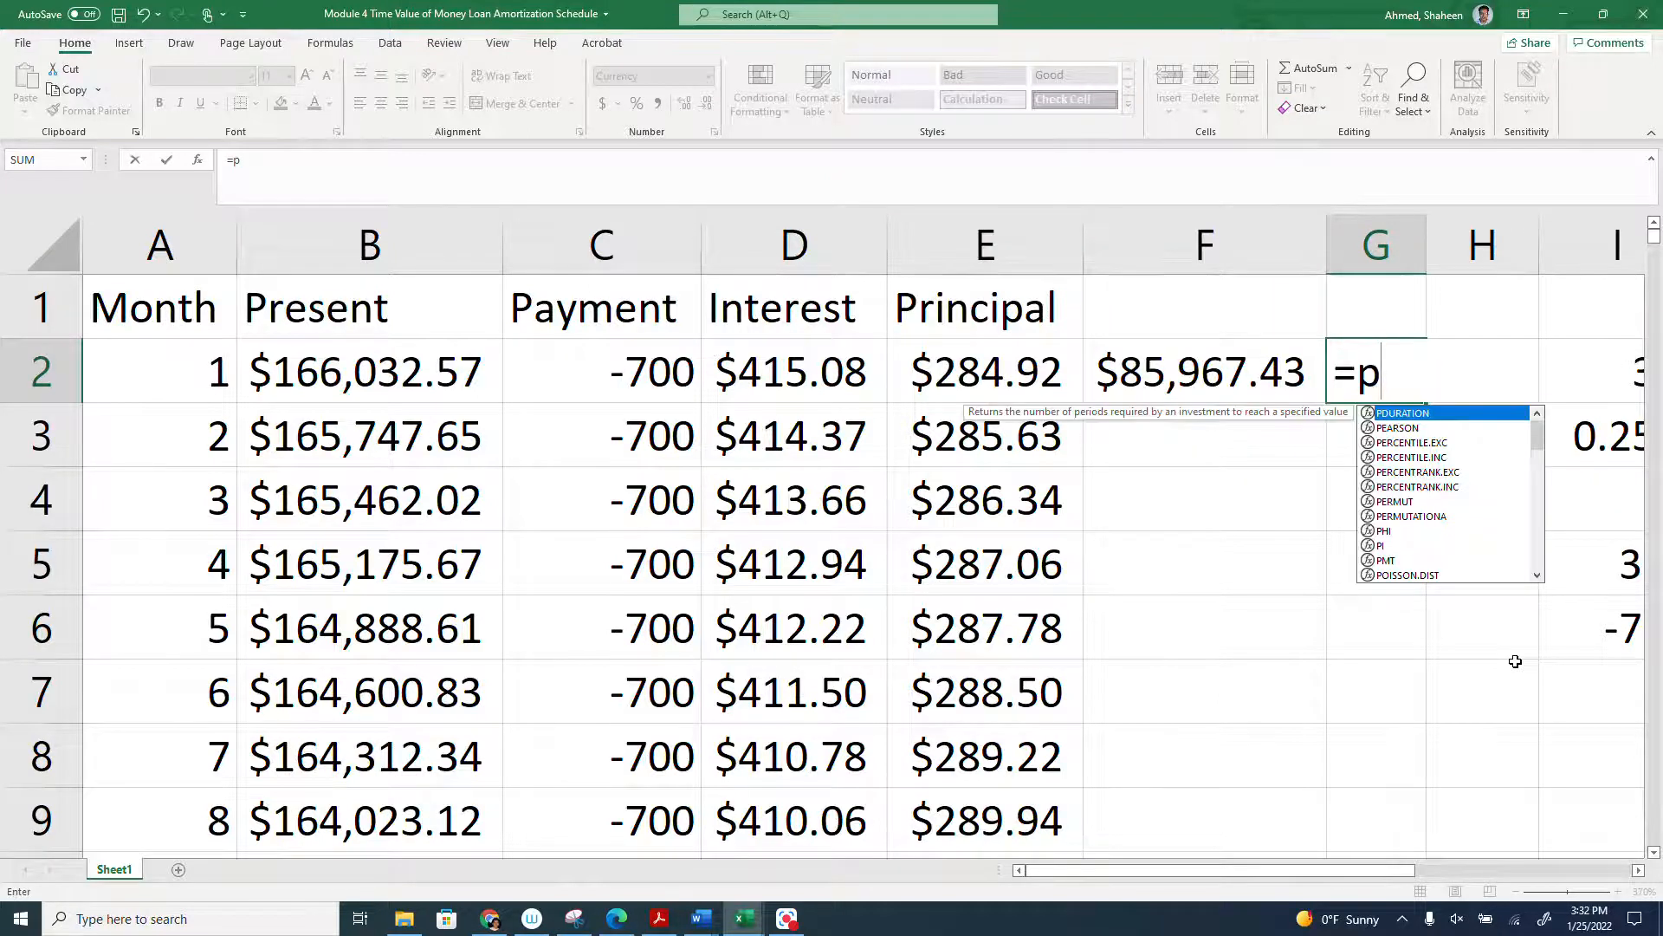
key("BackSpace")
type("sum(")
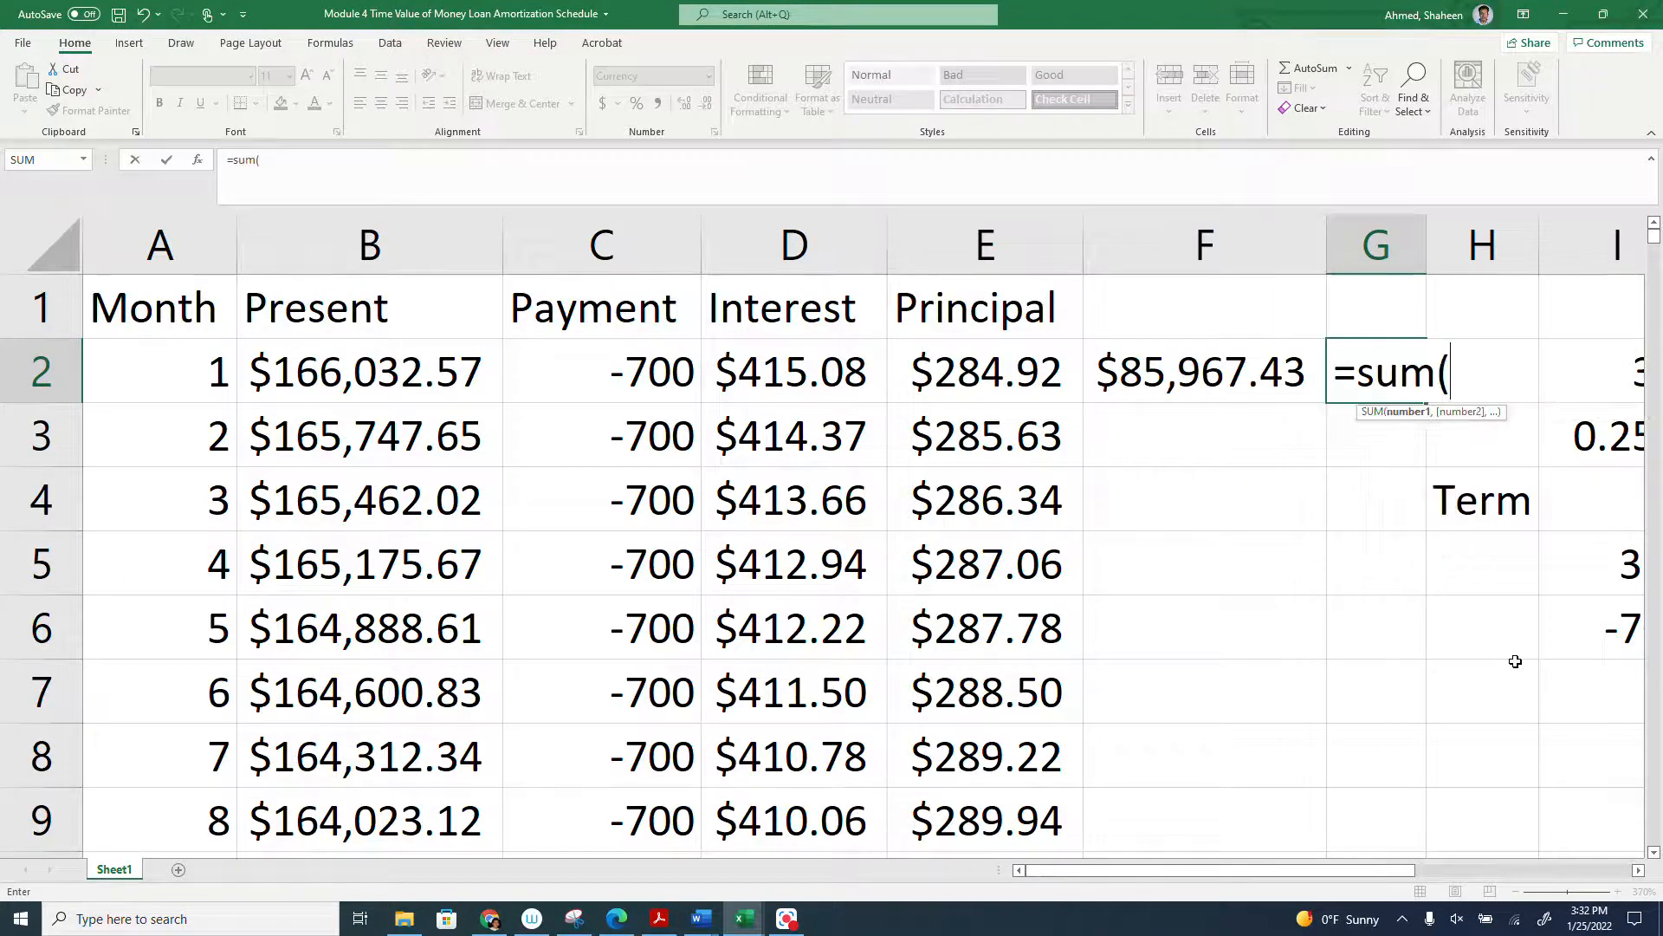
left_click(914, 263)
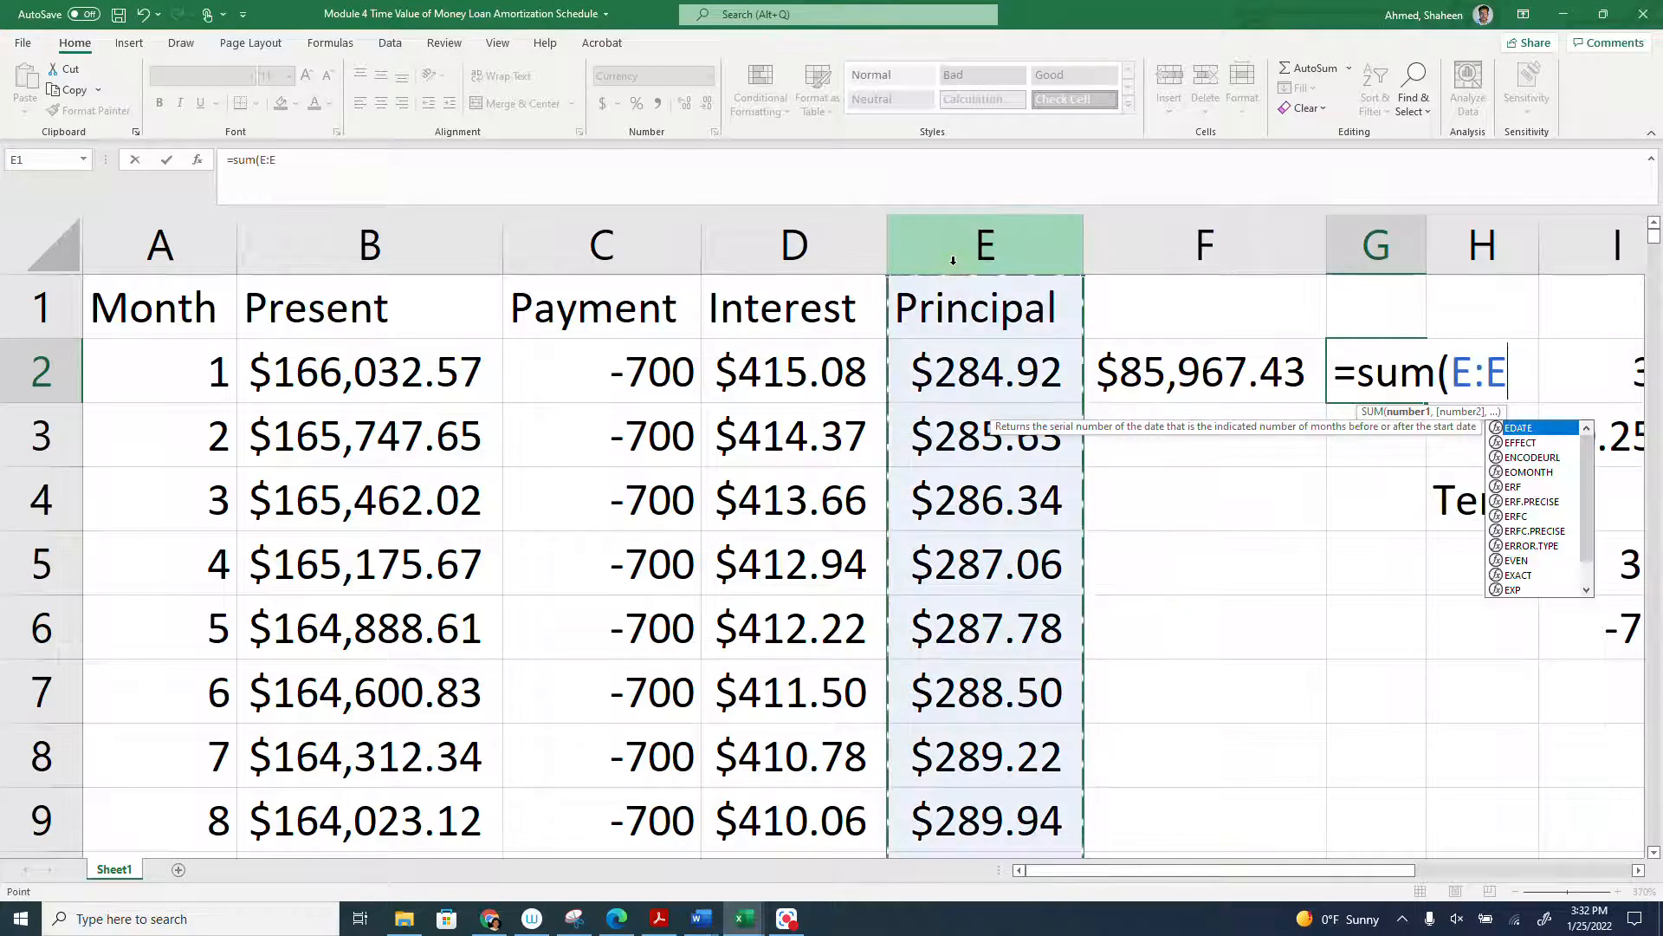
key("Return")
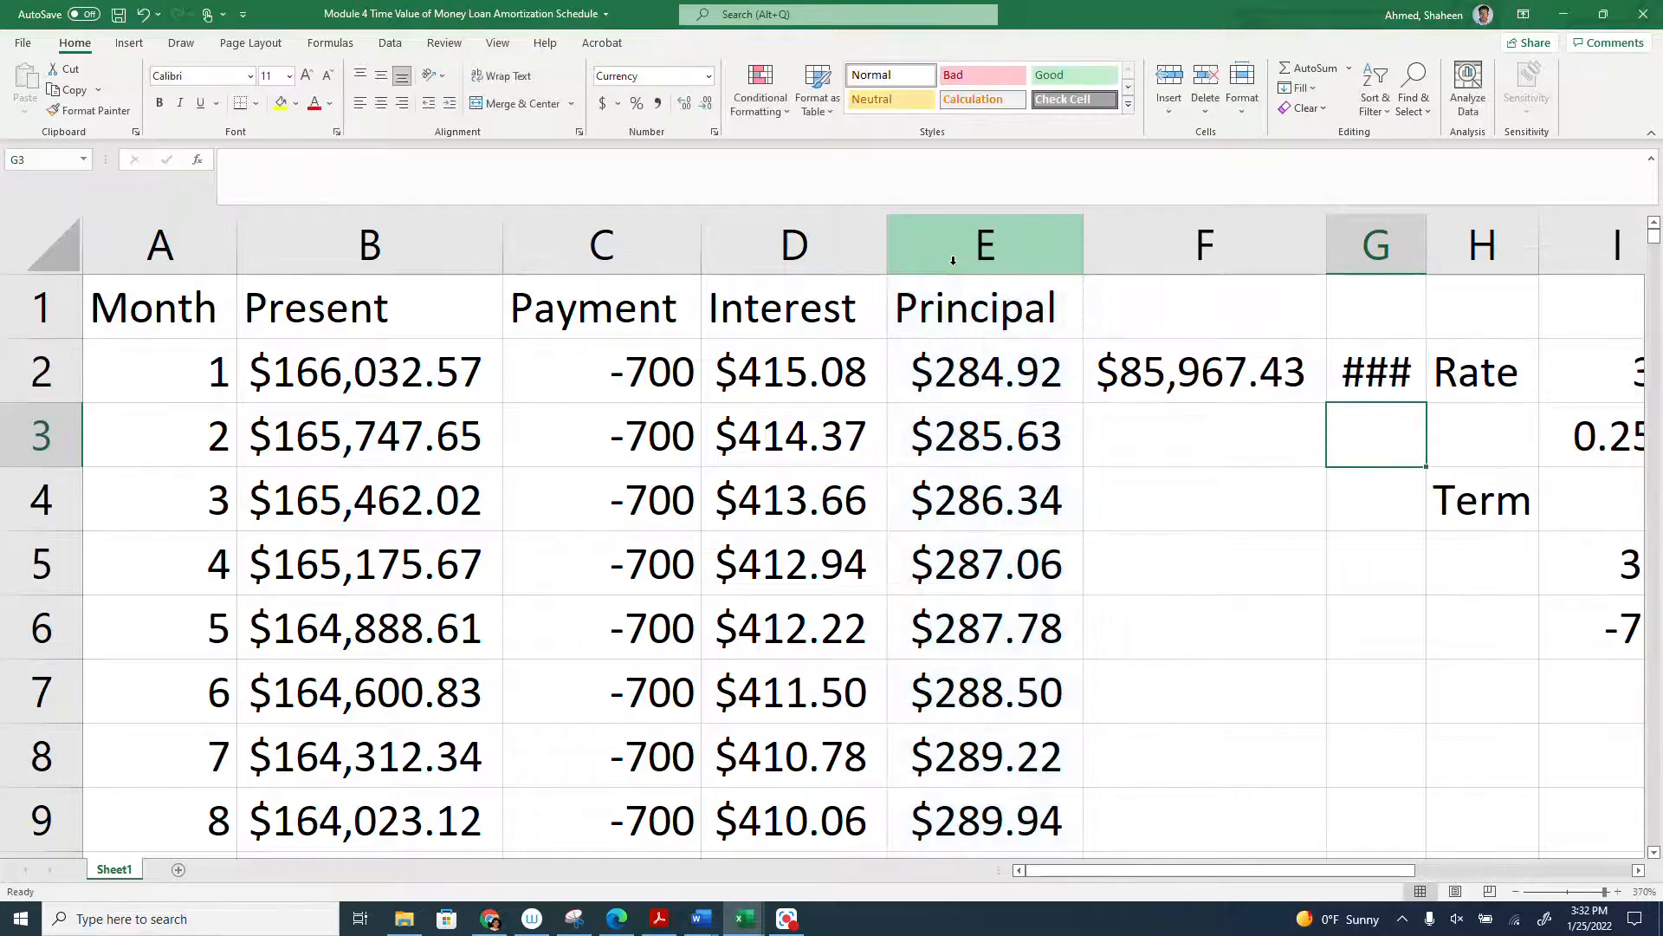
double_click(1429, 250)
- Compare the total principal in G2 with the month 1 present value in B2, and look over the first monthly interest amounts
scroll(1392, 438, "down", 1)
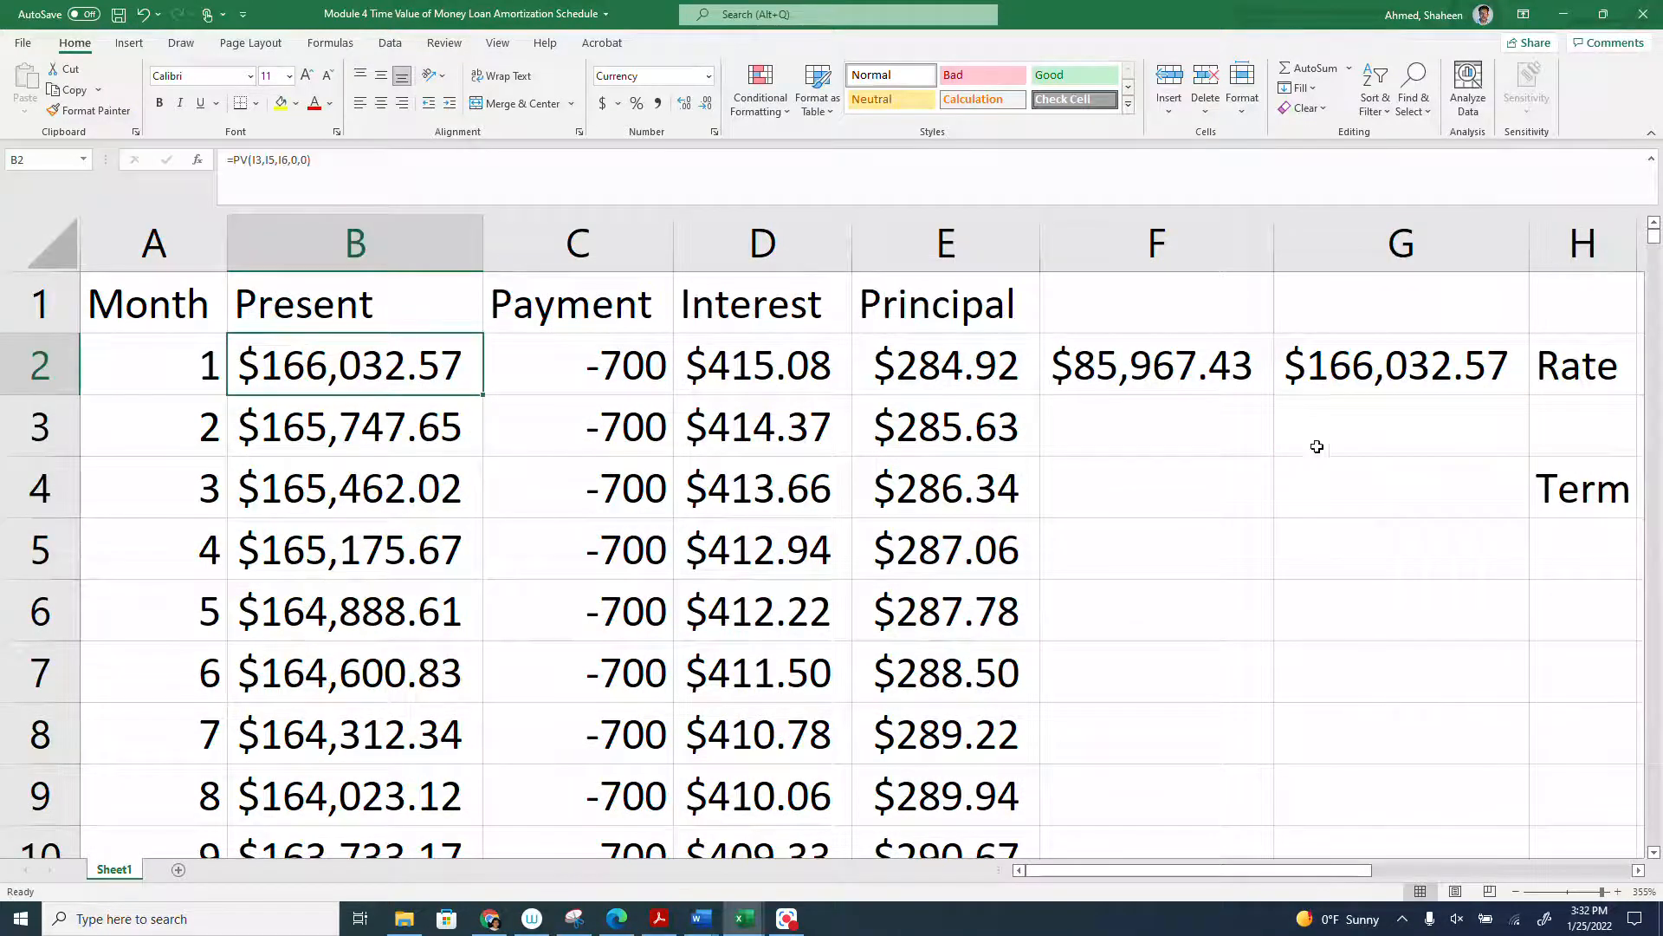
left_click(1414, 384)
left_click(336, 374)
left_click(1361, 368)
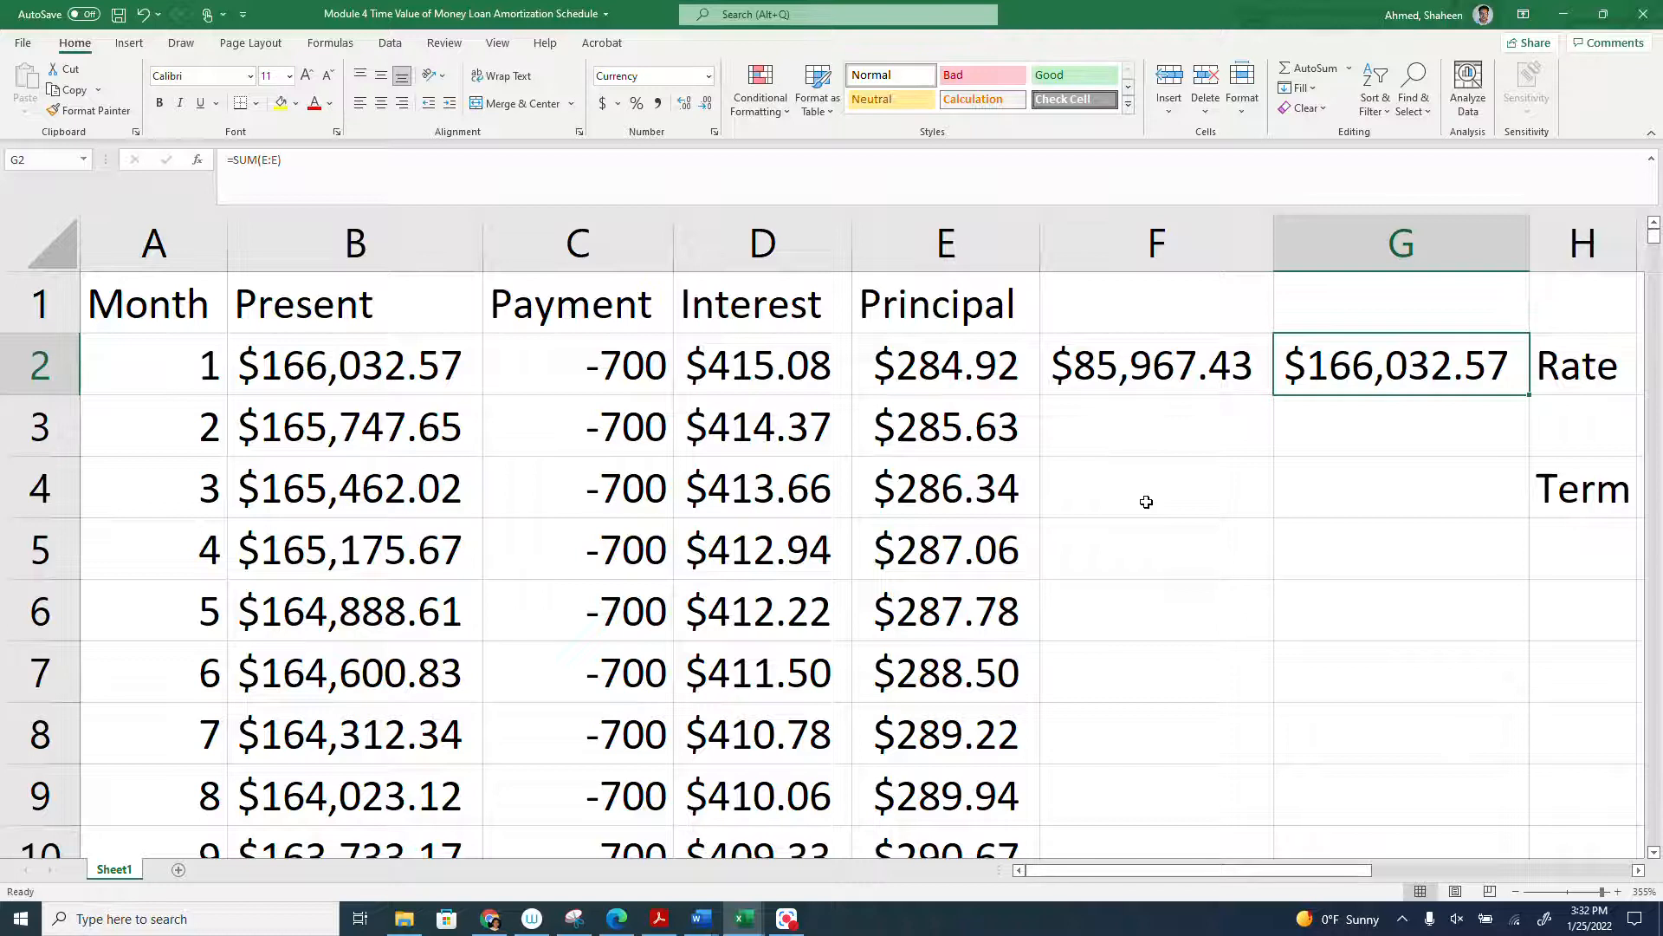
left_click_drag(778, 371, 774, 676)
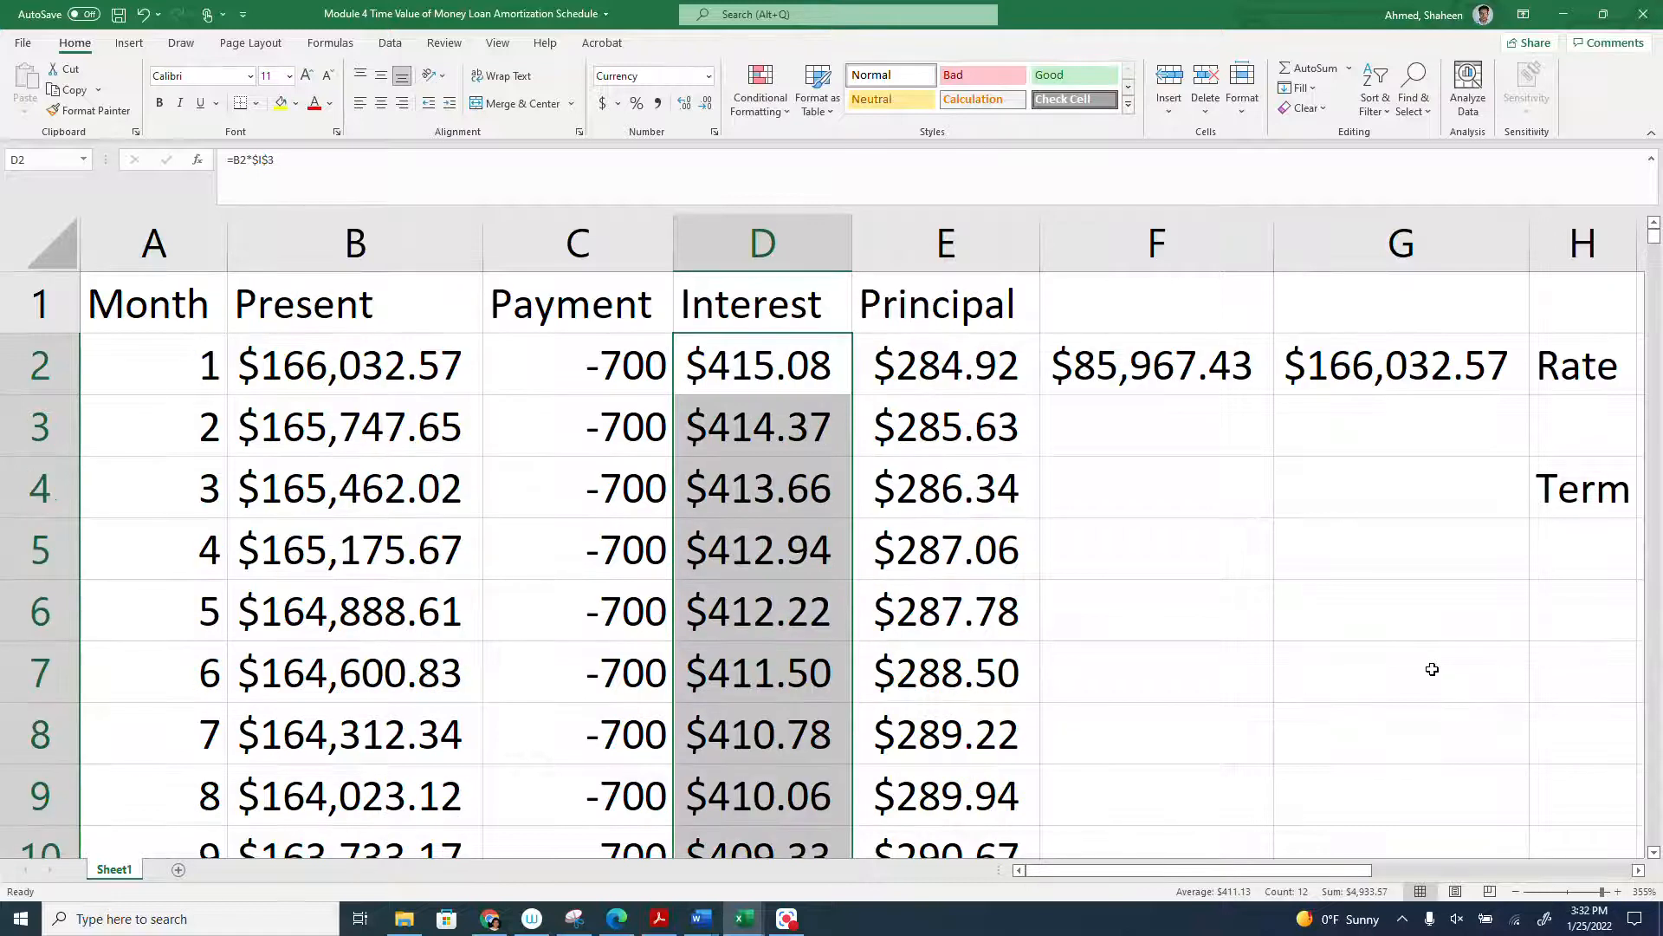
left_click(651, 549)
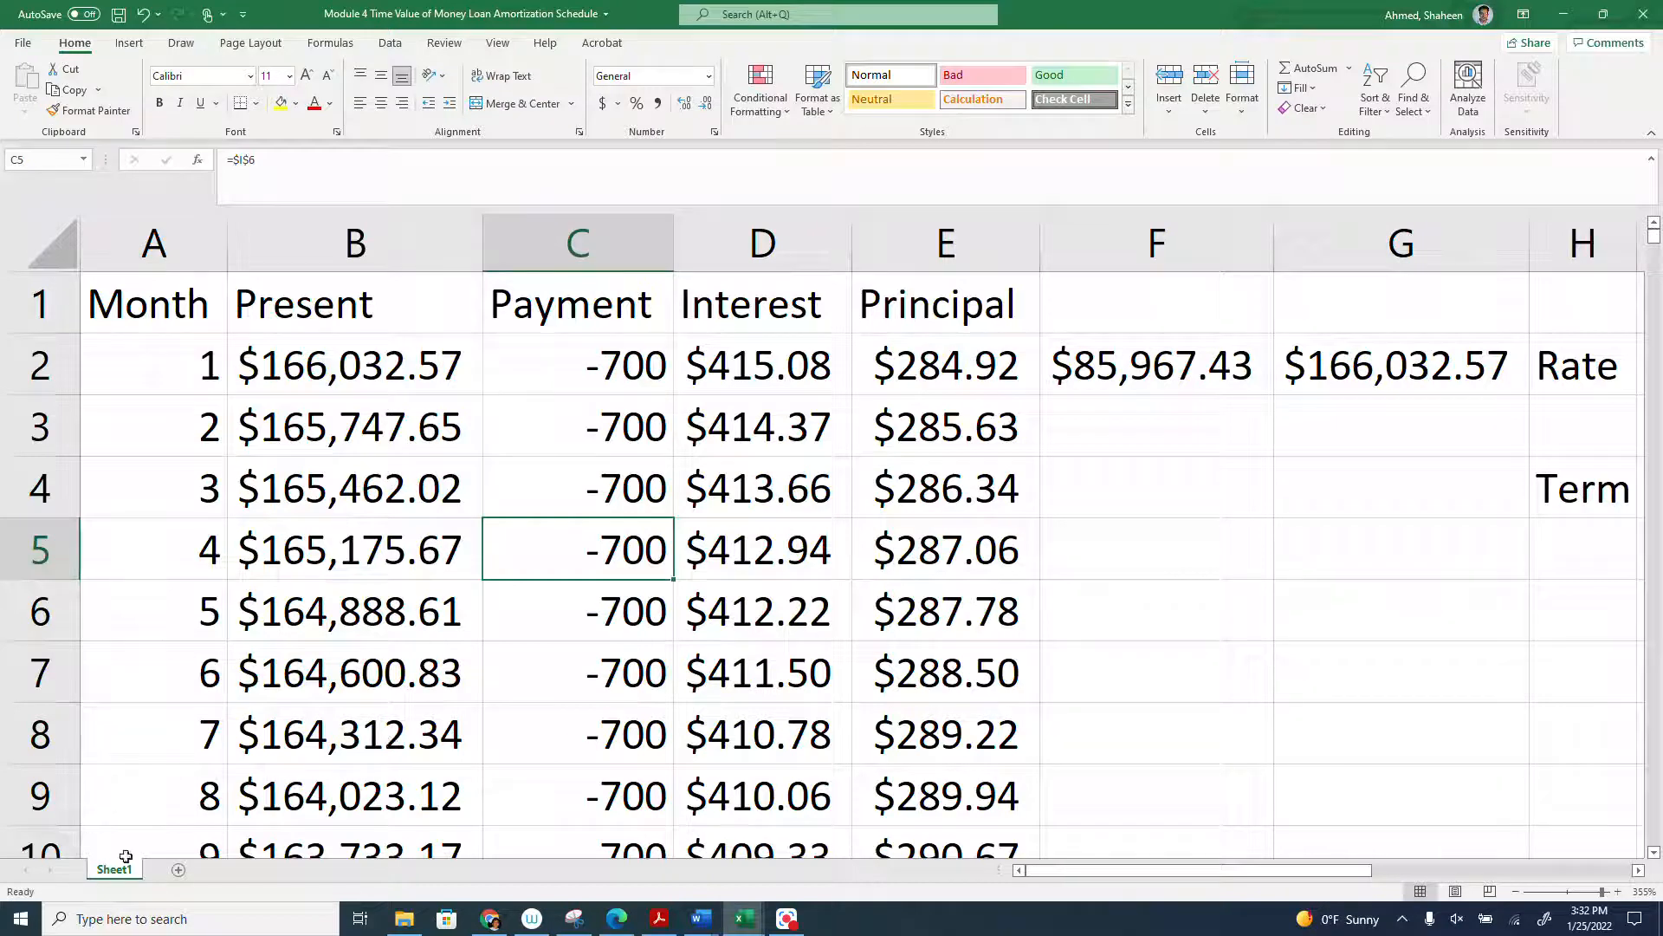
- Create a copy of Sheet1 at the end of the same workbook
scroll(260, 685, "down", 7)
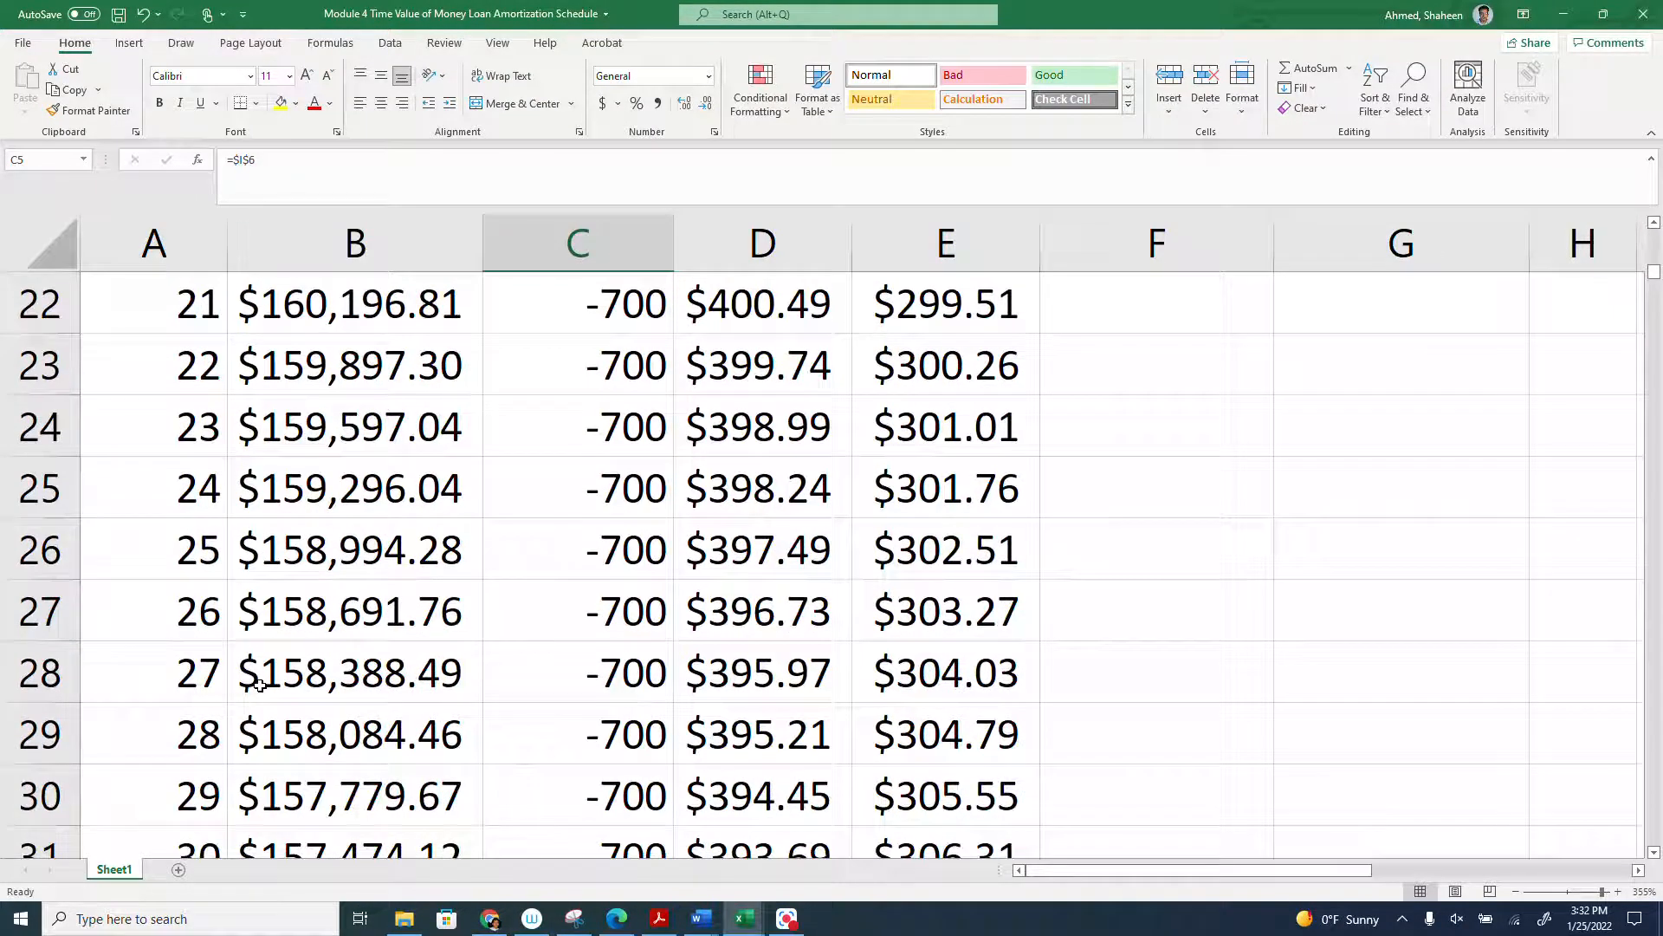
right_click(122, 873)
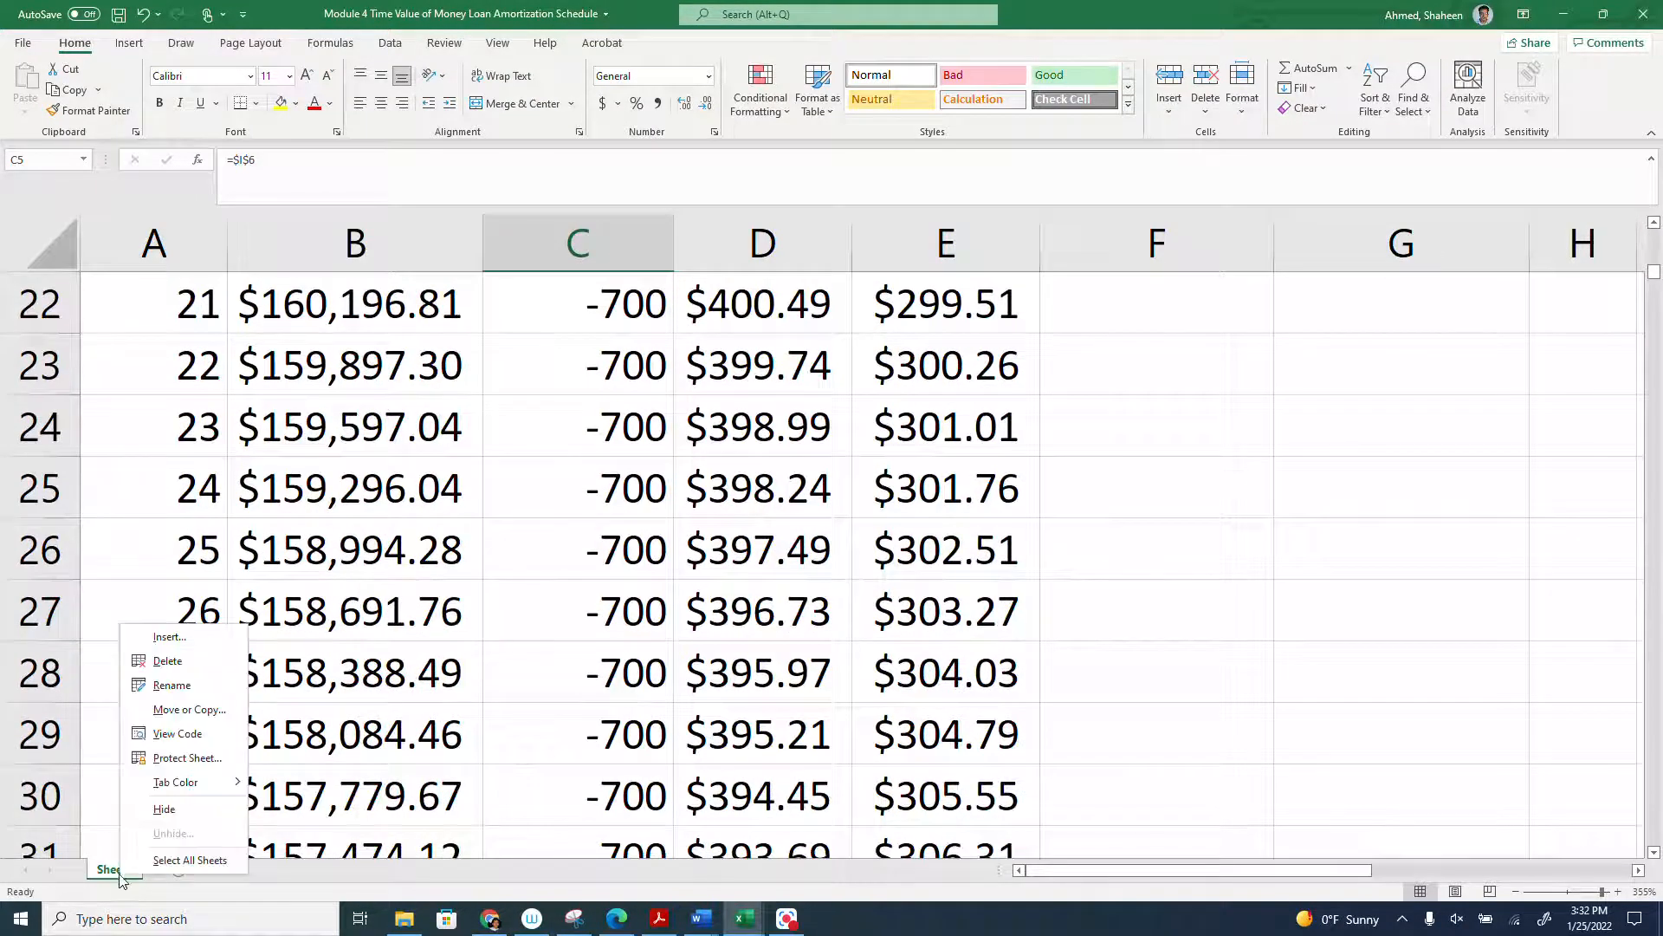
left_click(186, 711)
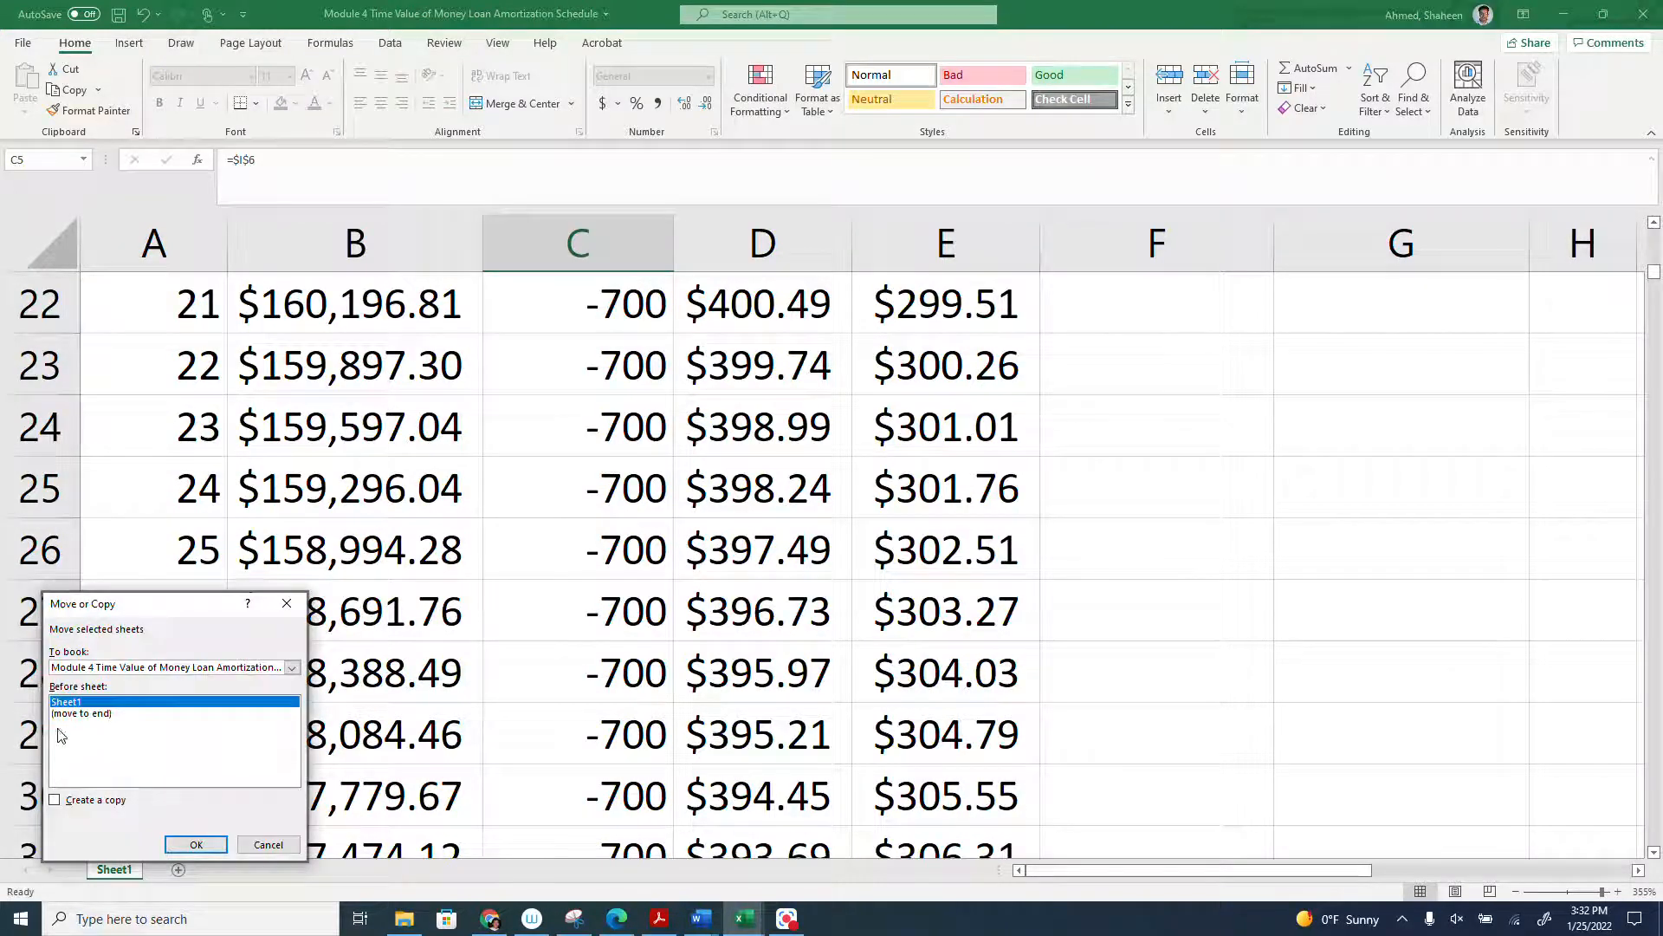
left_click(82, 713)
left_click(84, 800)
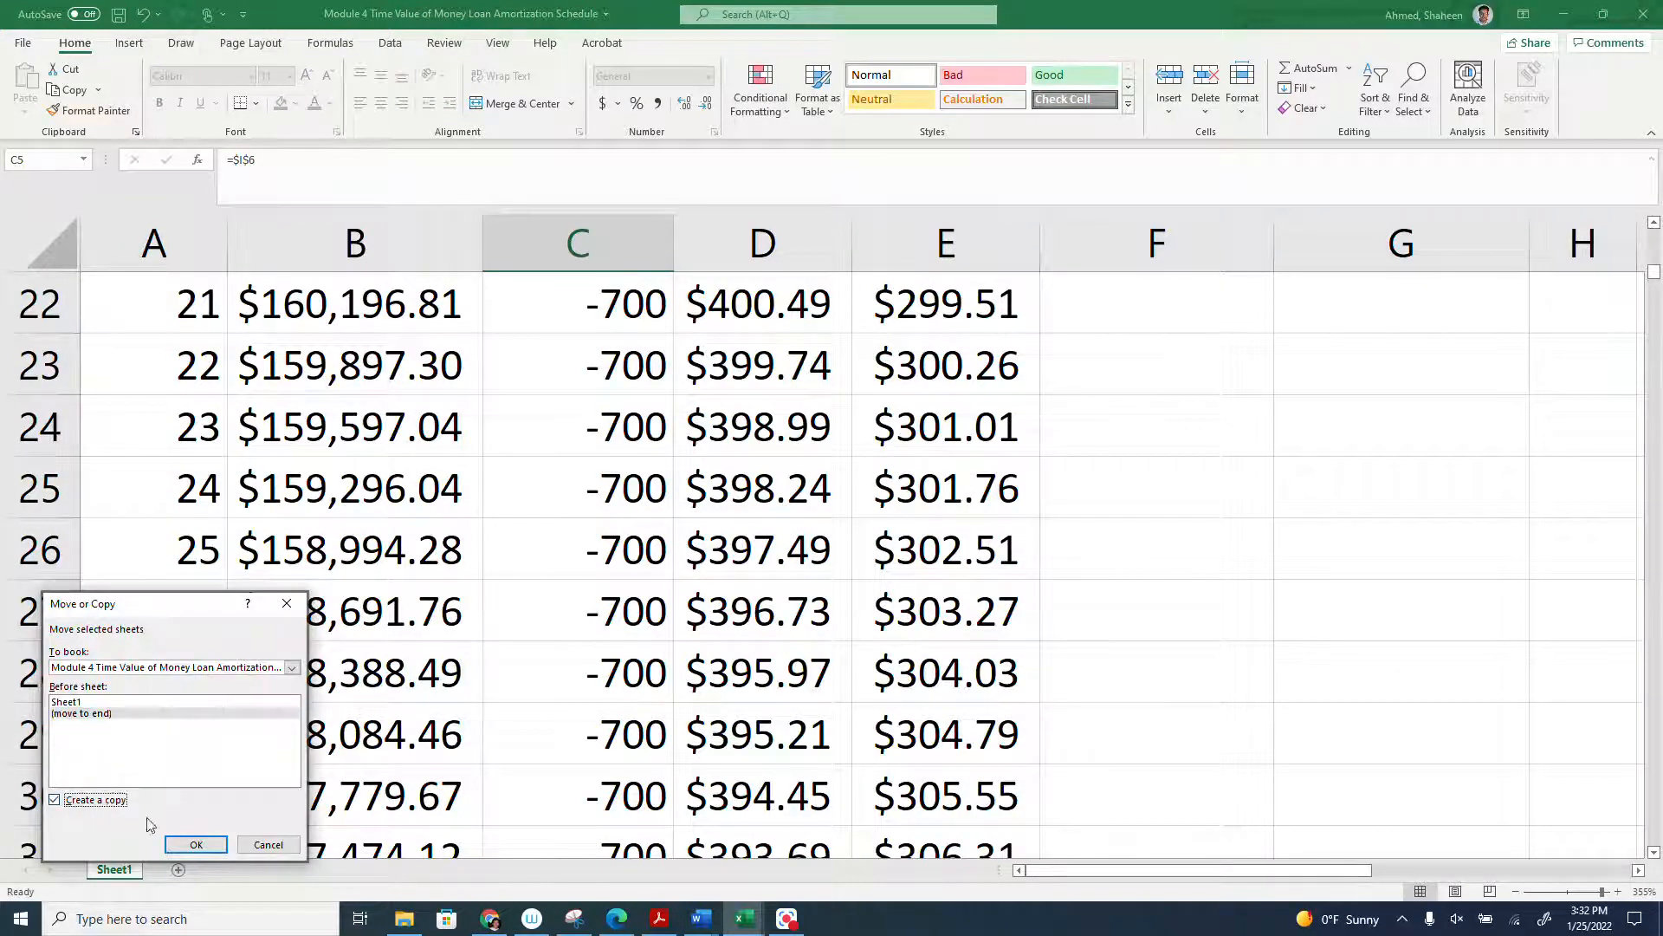
left_click(198, 845)
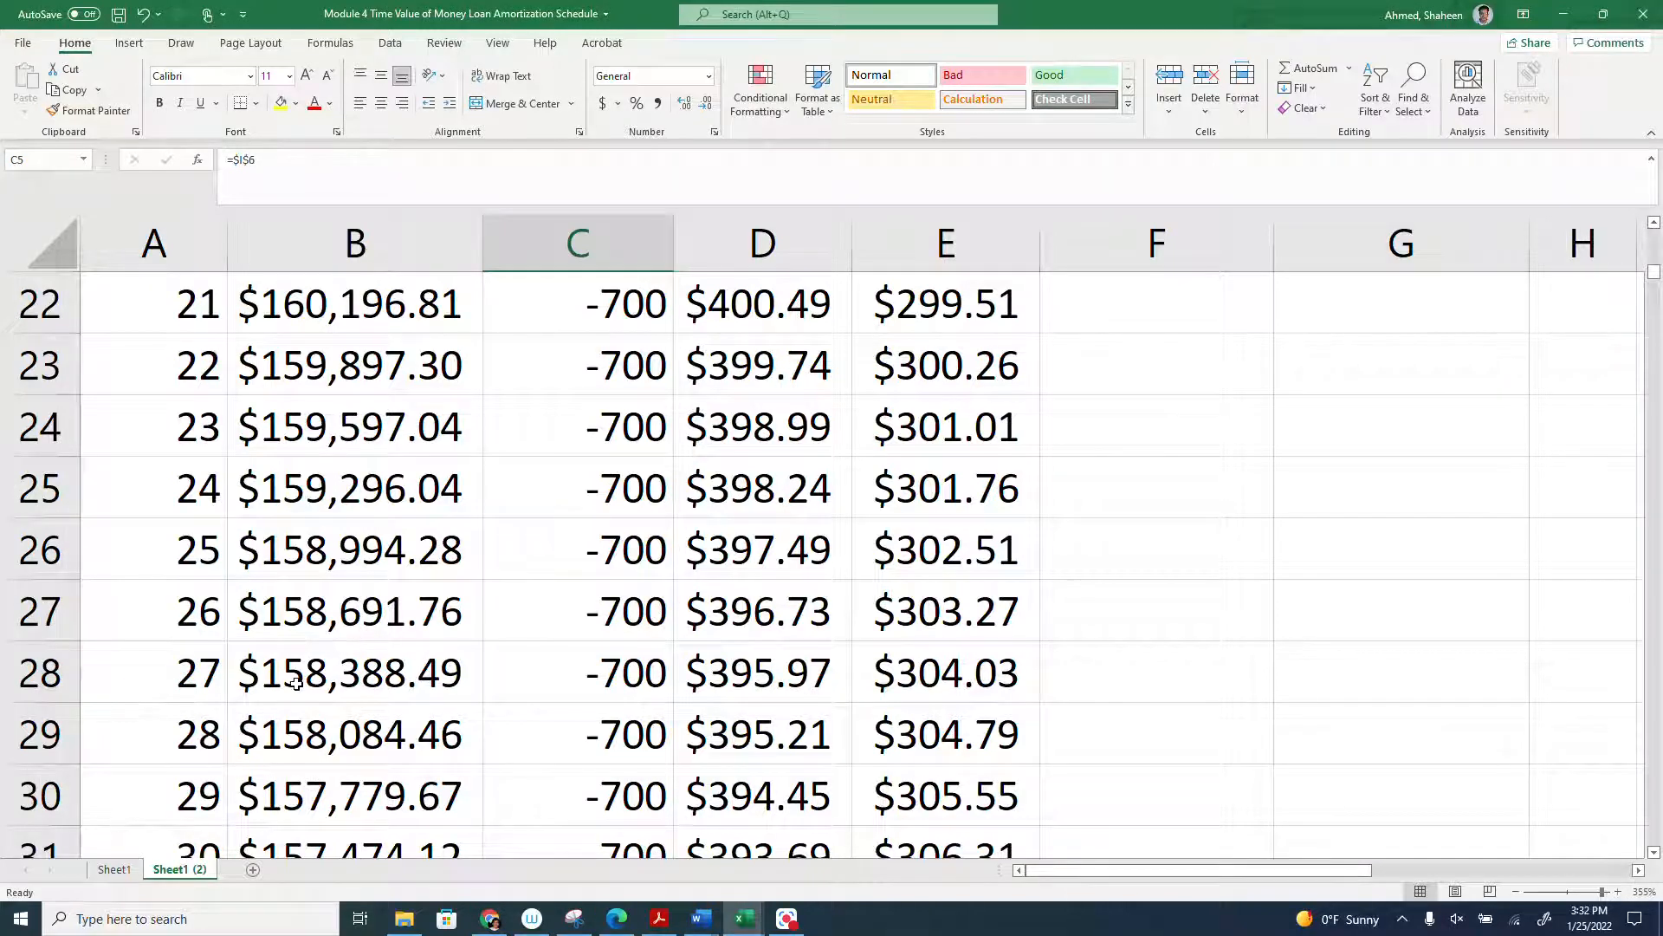
- On the copied sheet, subtract an extra 10000 from the month 25 present value by changing B26 to =B25-E25-10000
left_click(352, 546)
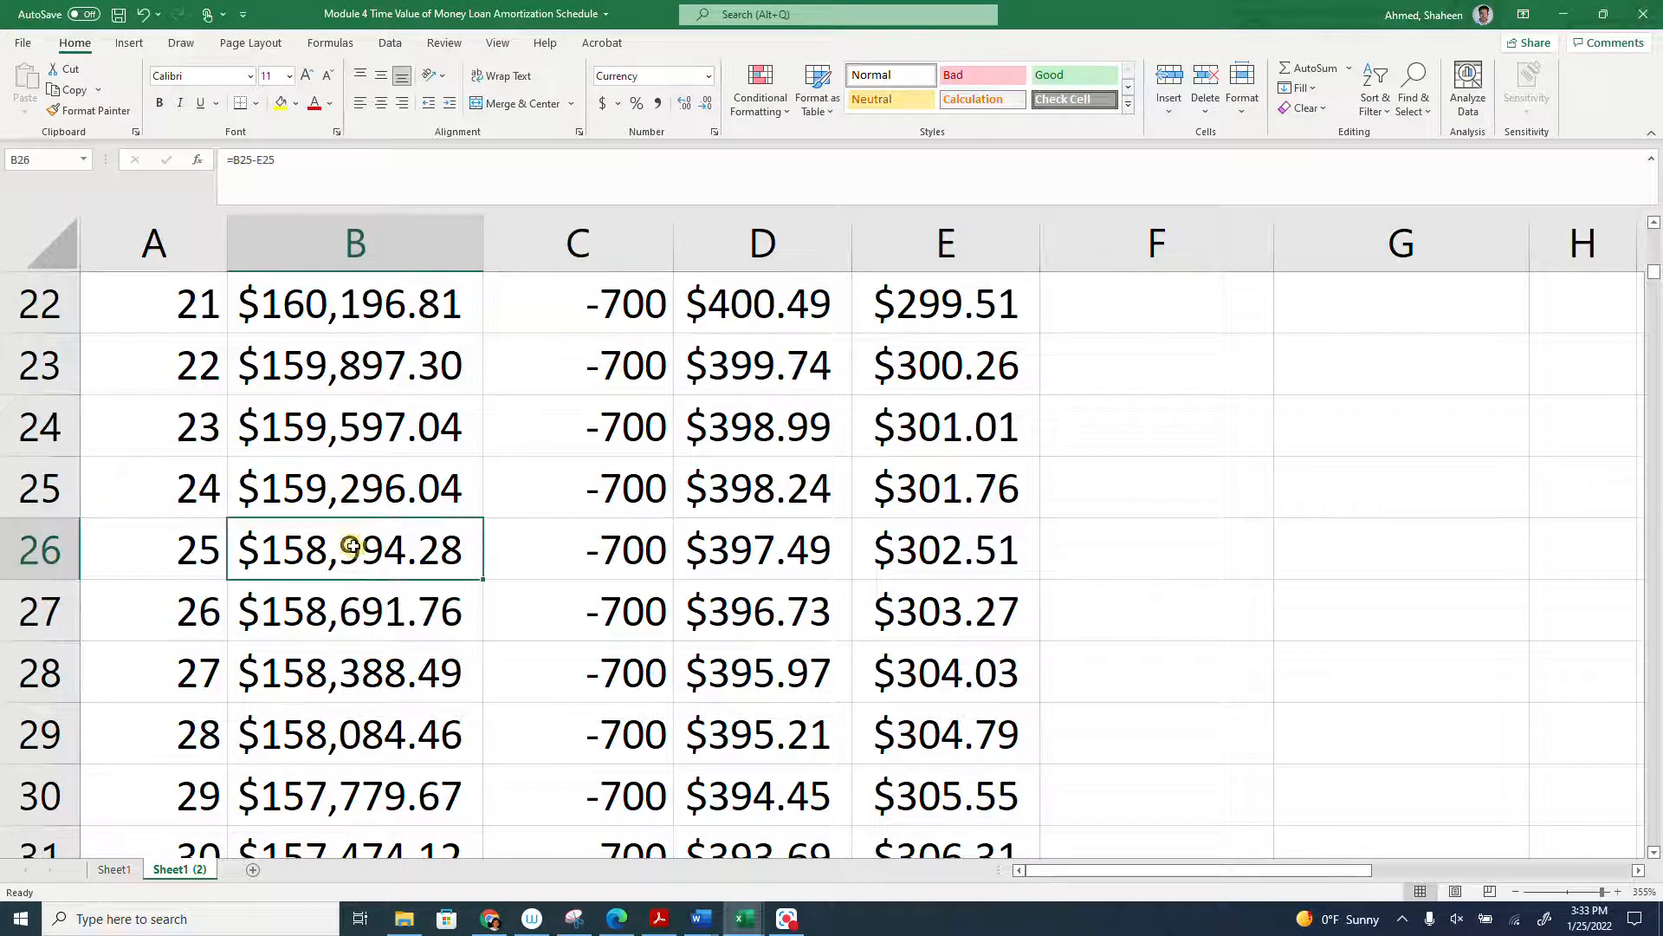
double_click(399, 558)
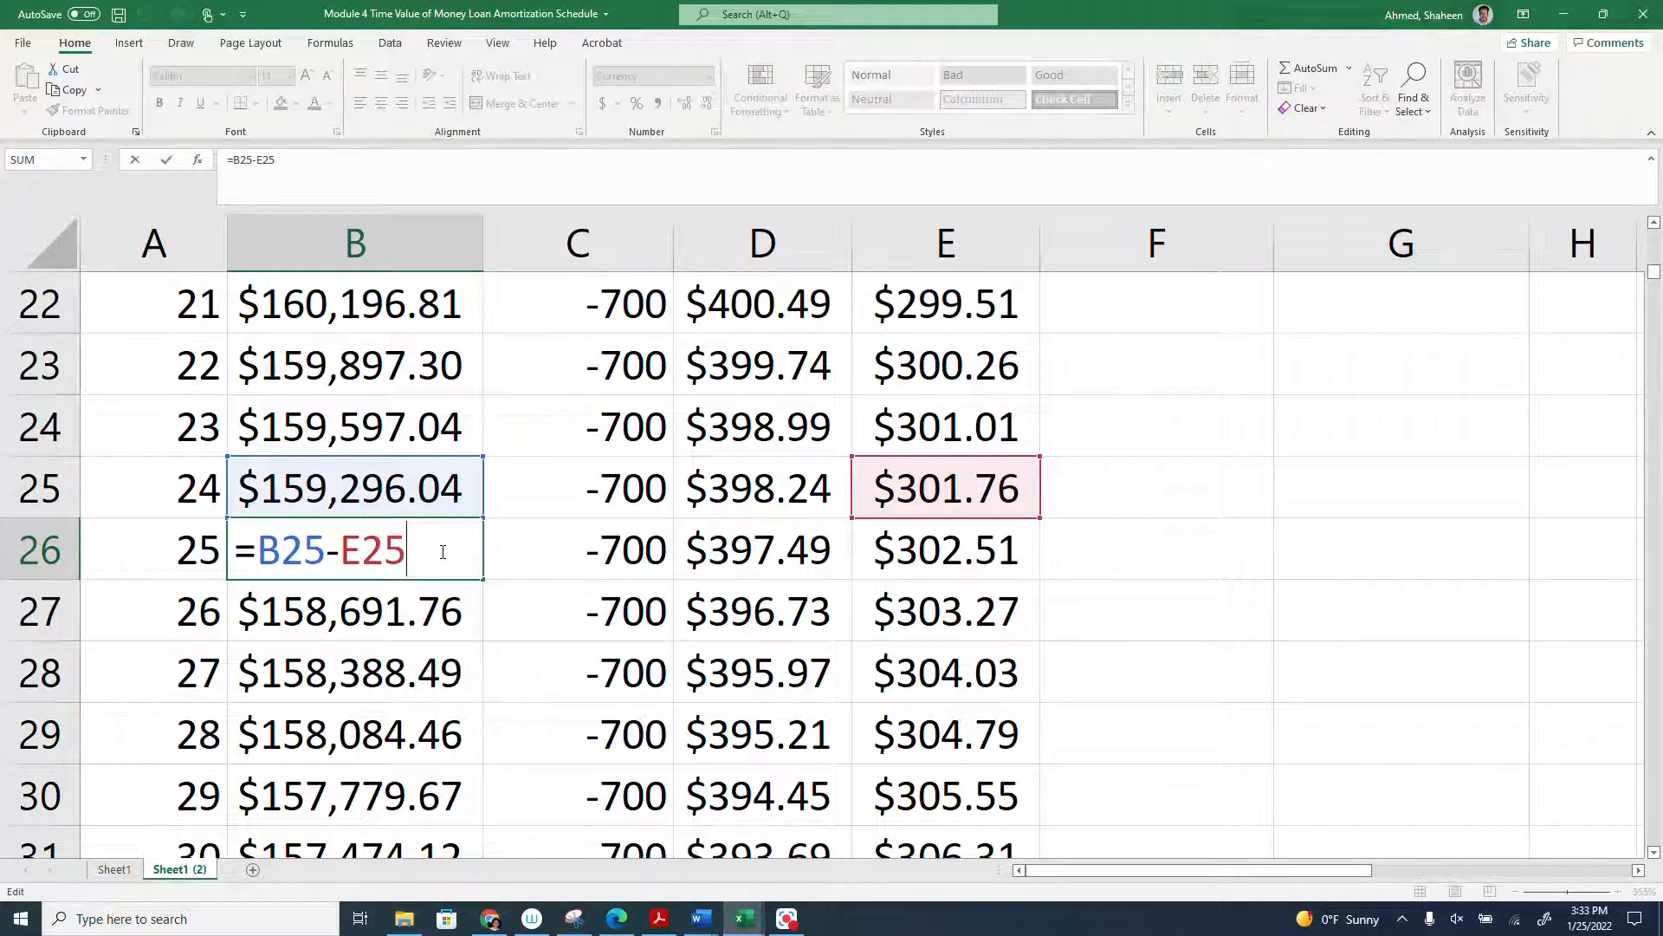
type("-10000")
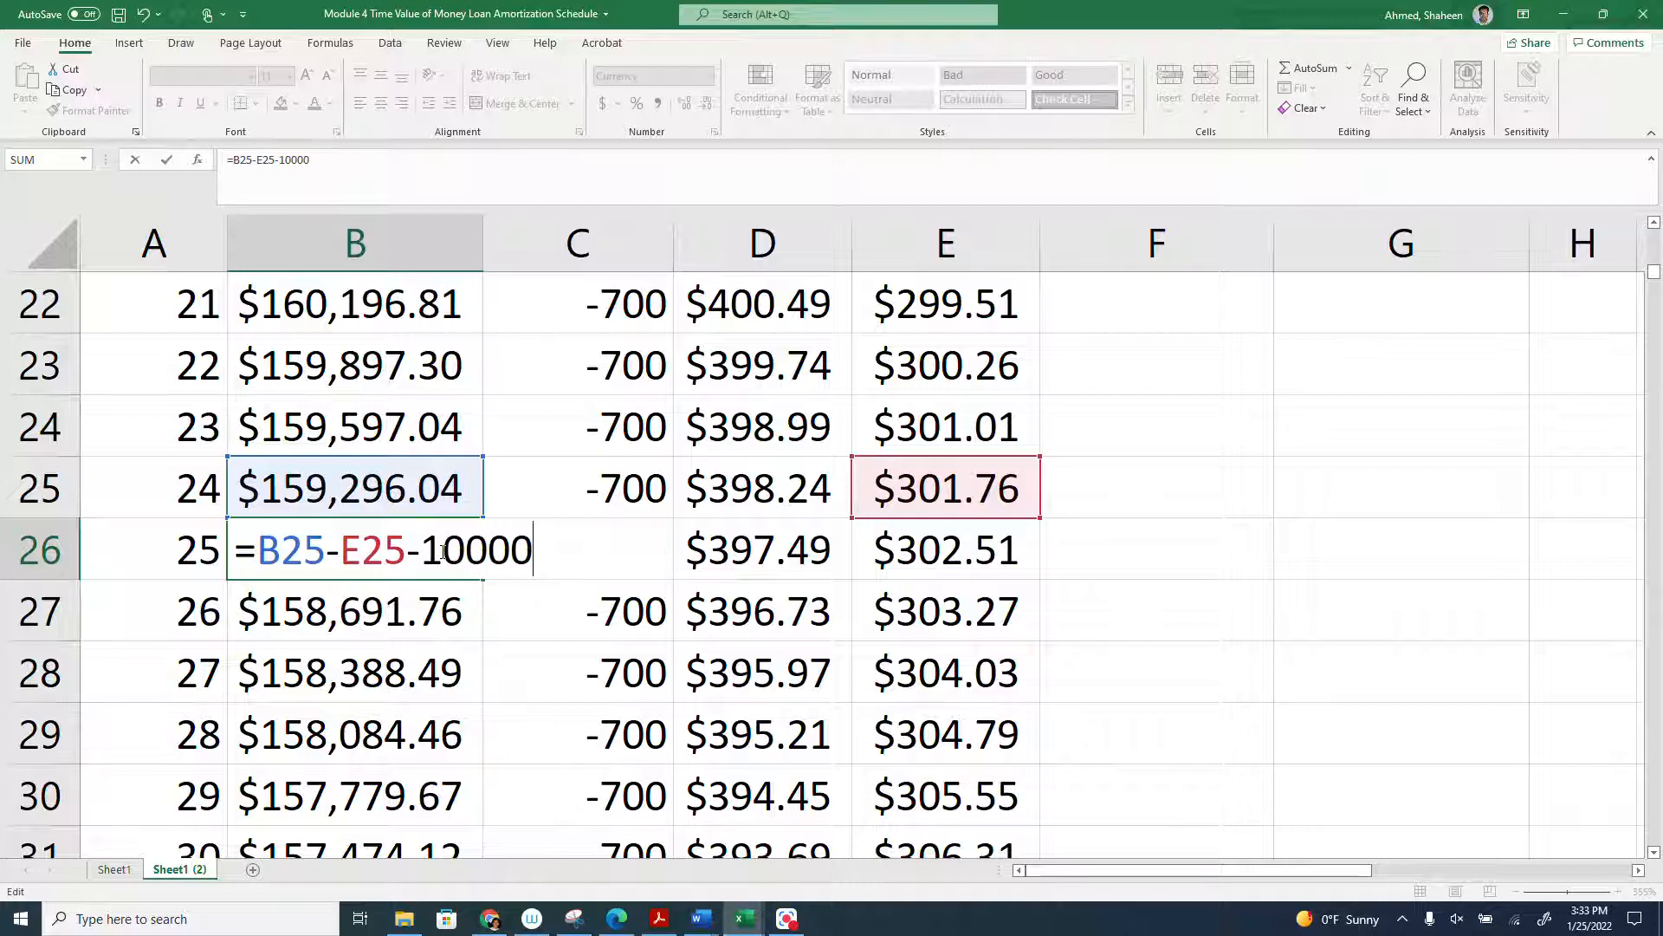
key("Return")
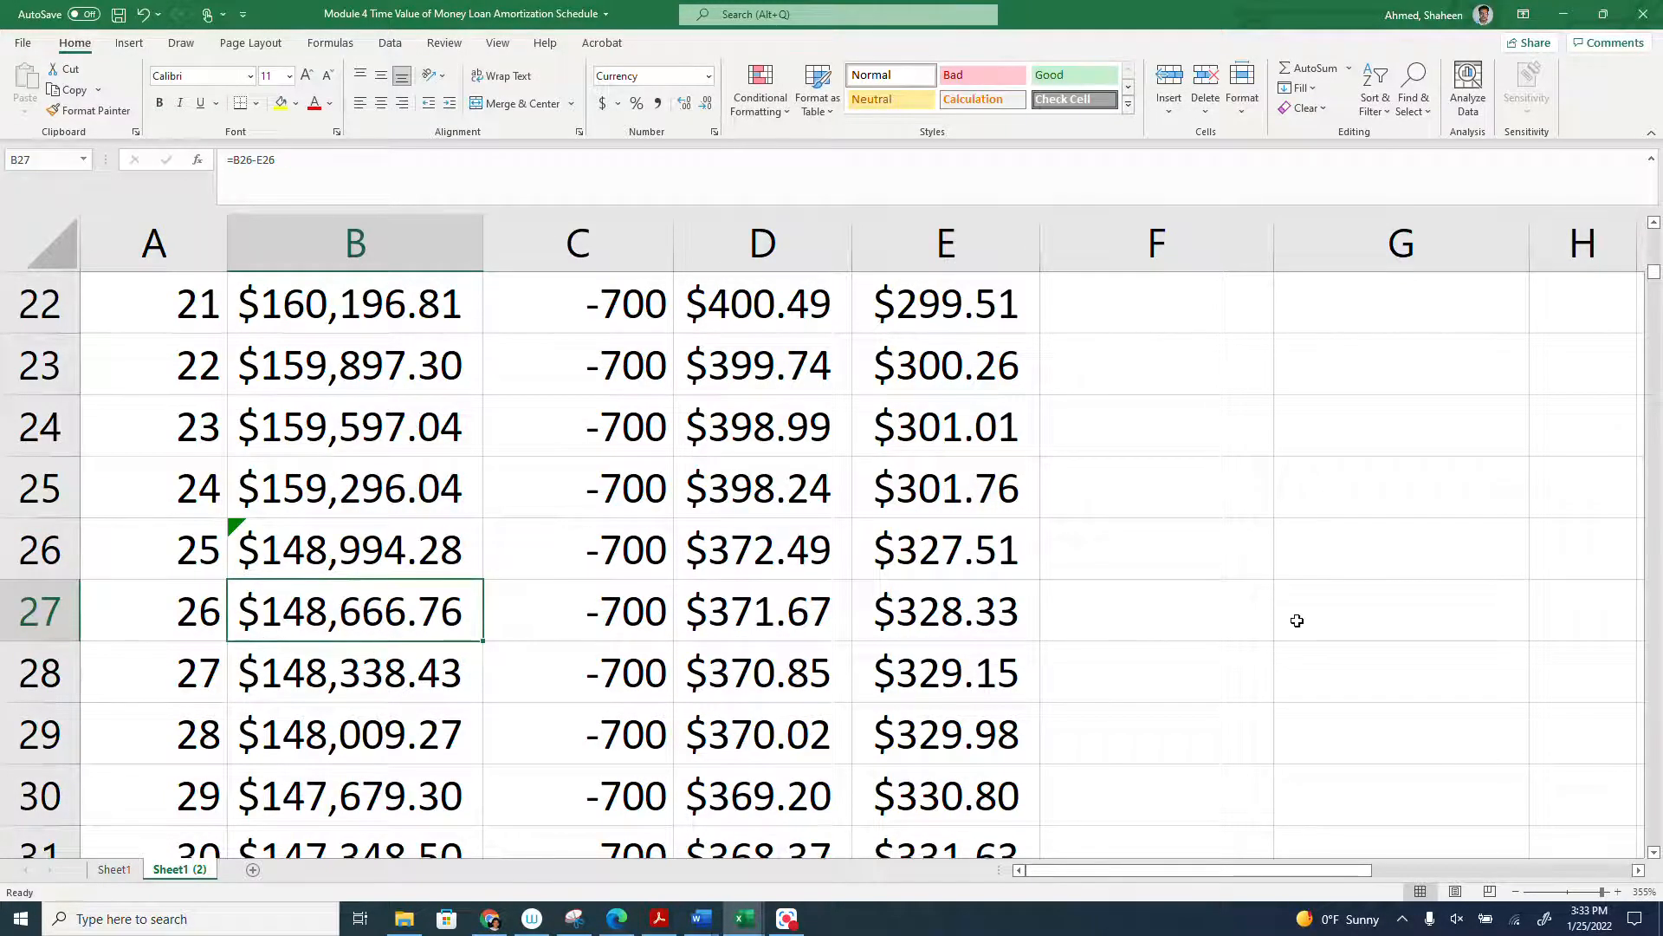
- Trace the Present column down the copied schedule to examine in which month the remaining loan balance drops below zero
scroll(1297, 620, "down", 12)
scroll(1297, 621, "down", 20)
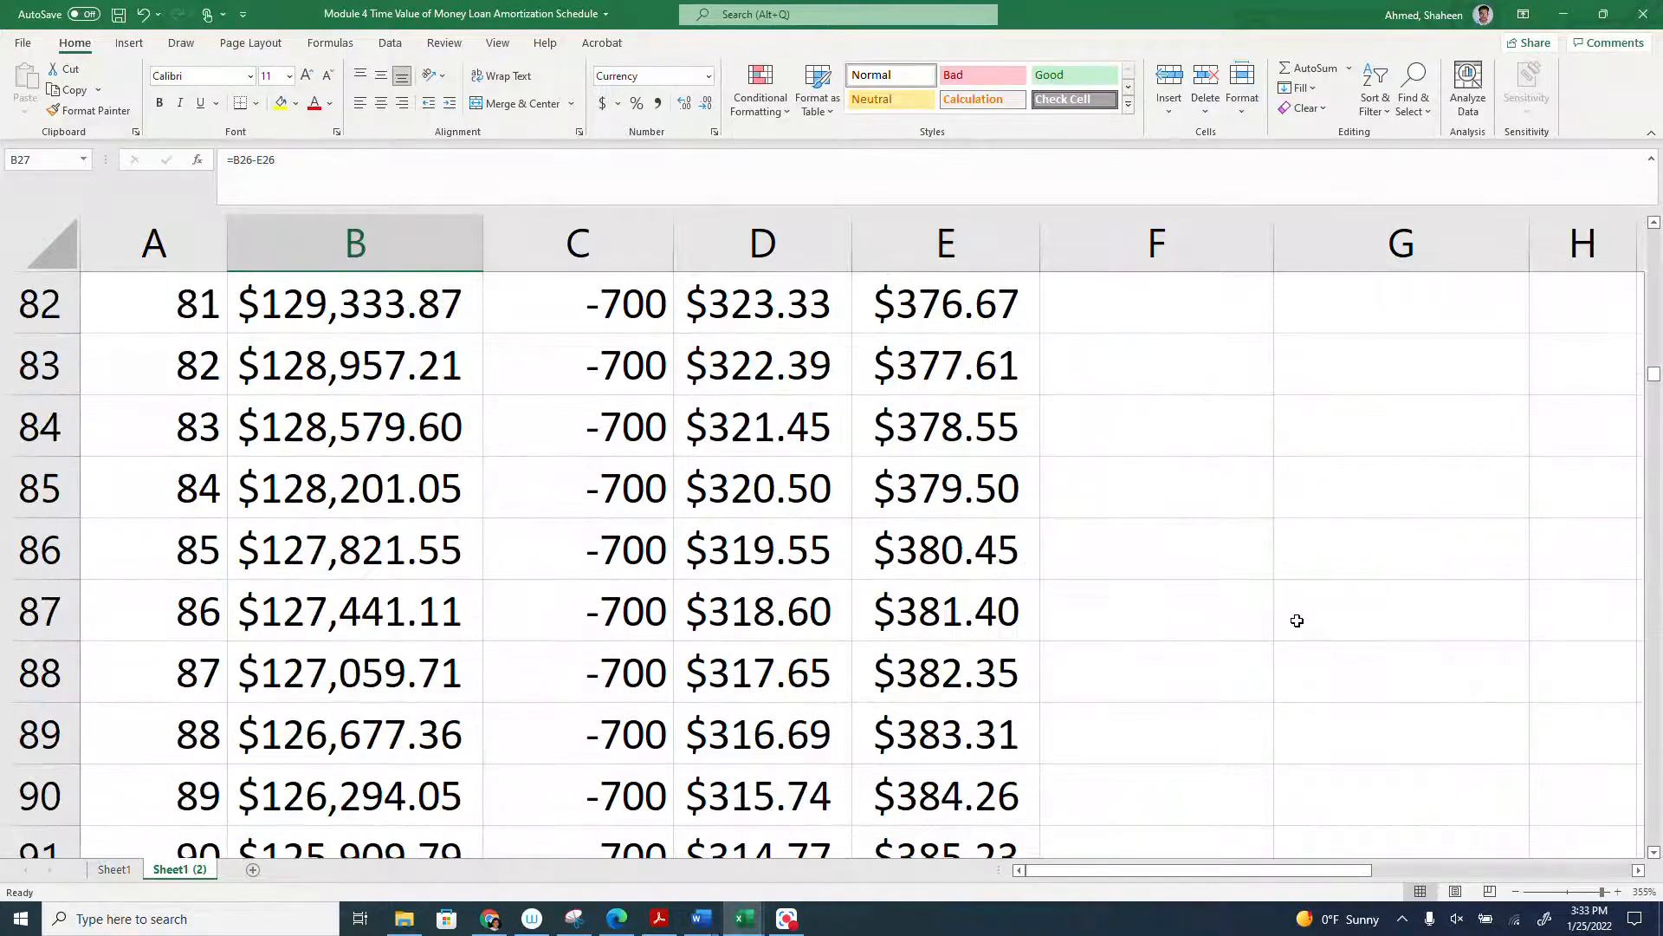
scroll(1297, 620, "down", 20)
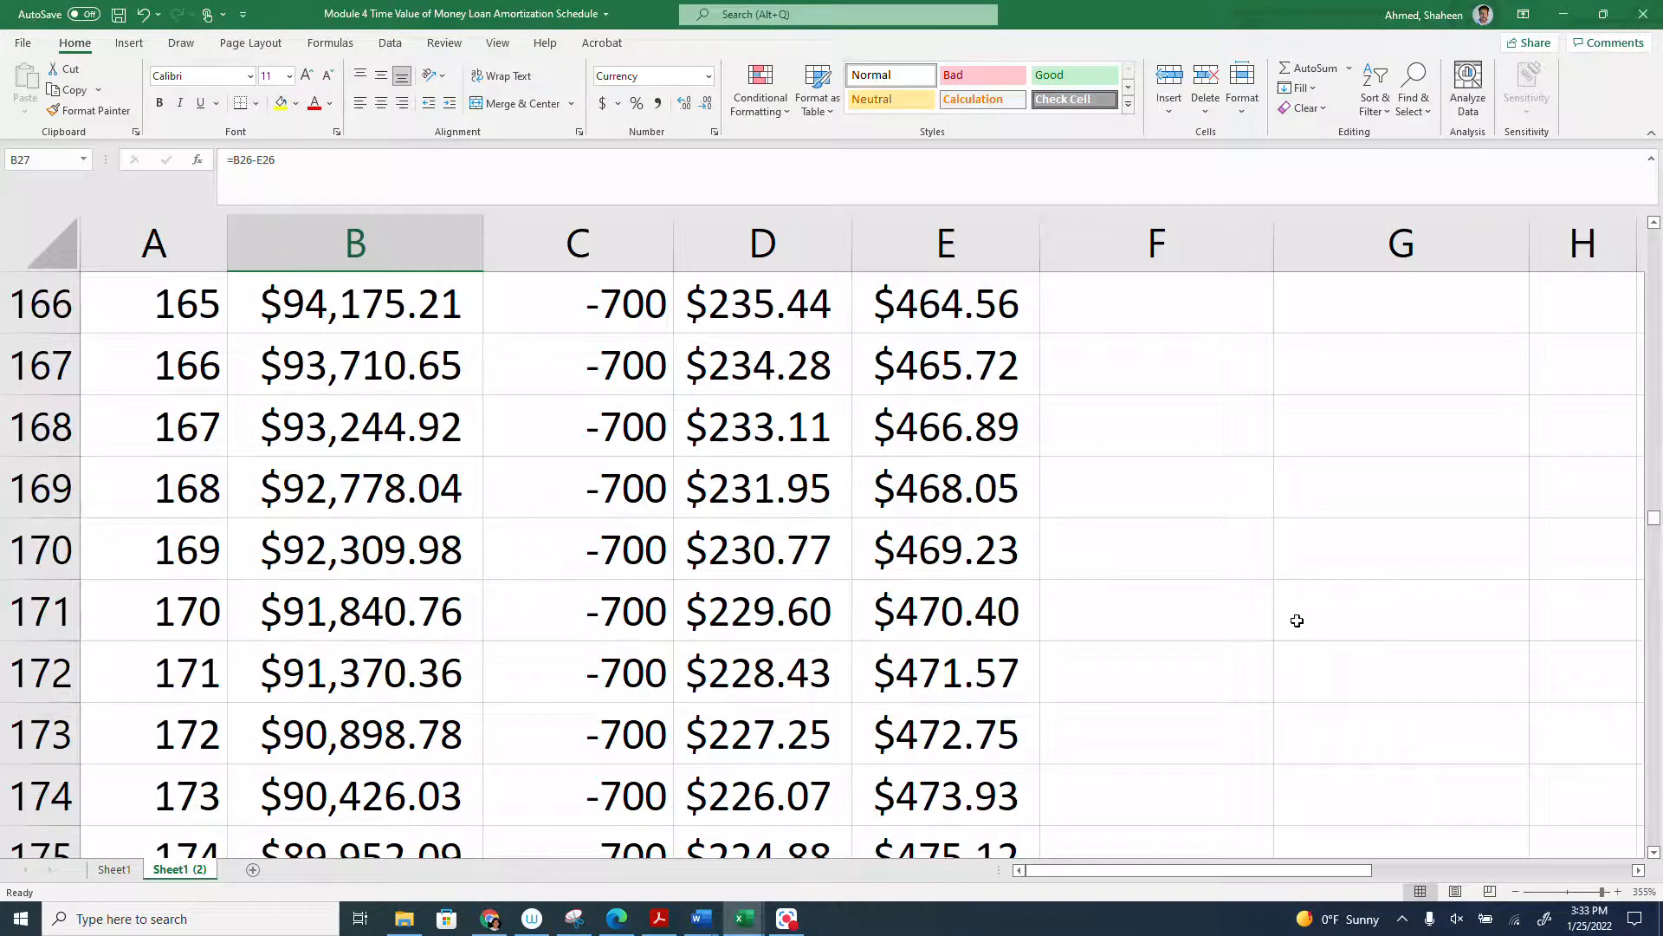
scroll(694, 658, "down", 20)
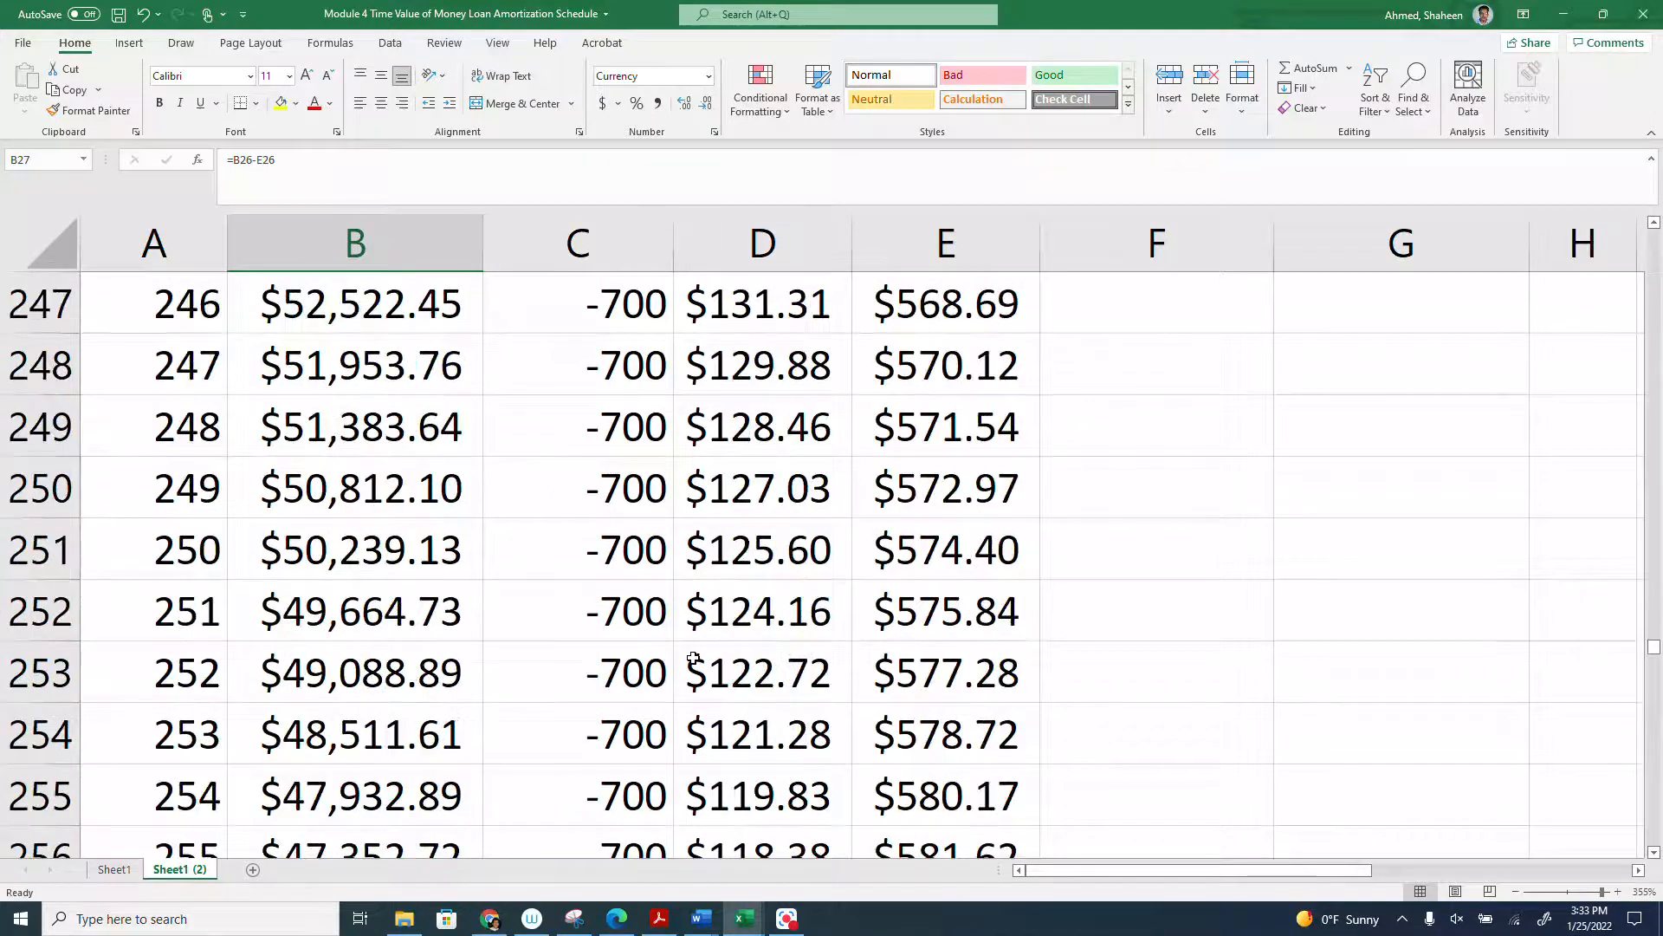
scroll(694, 658, "down", 16)
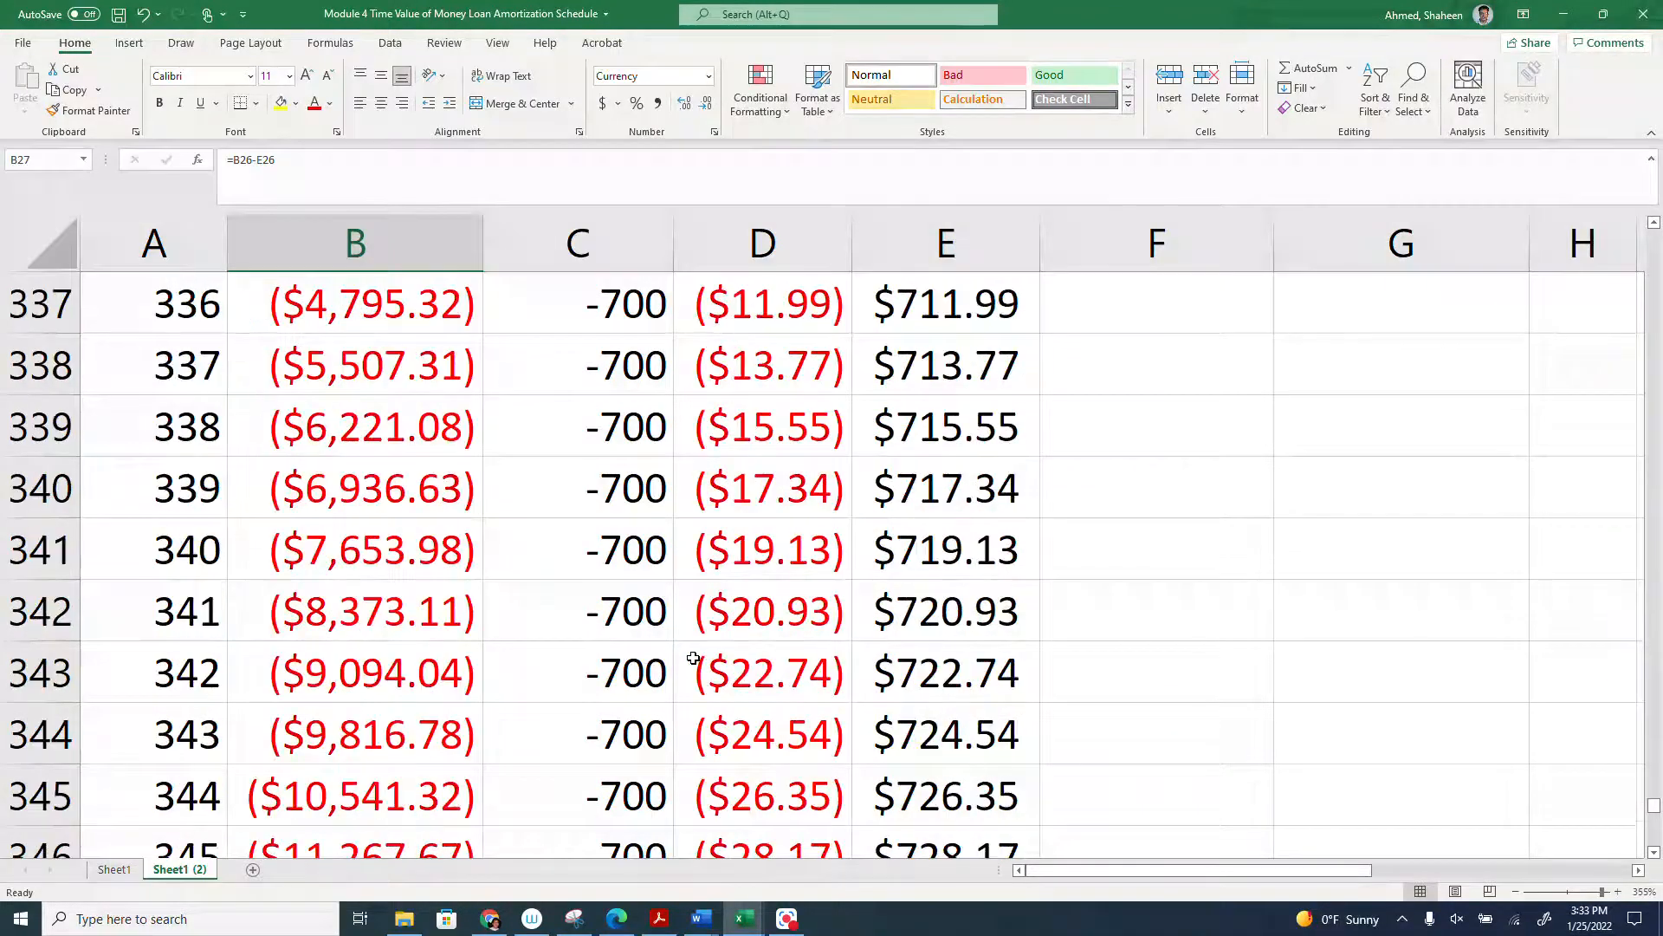
scroll(693, 659, "up", 6)
scroll(693, 659, "down", 2)
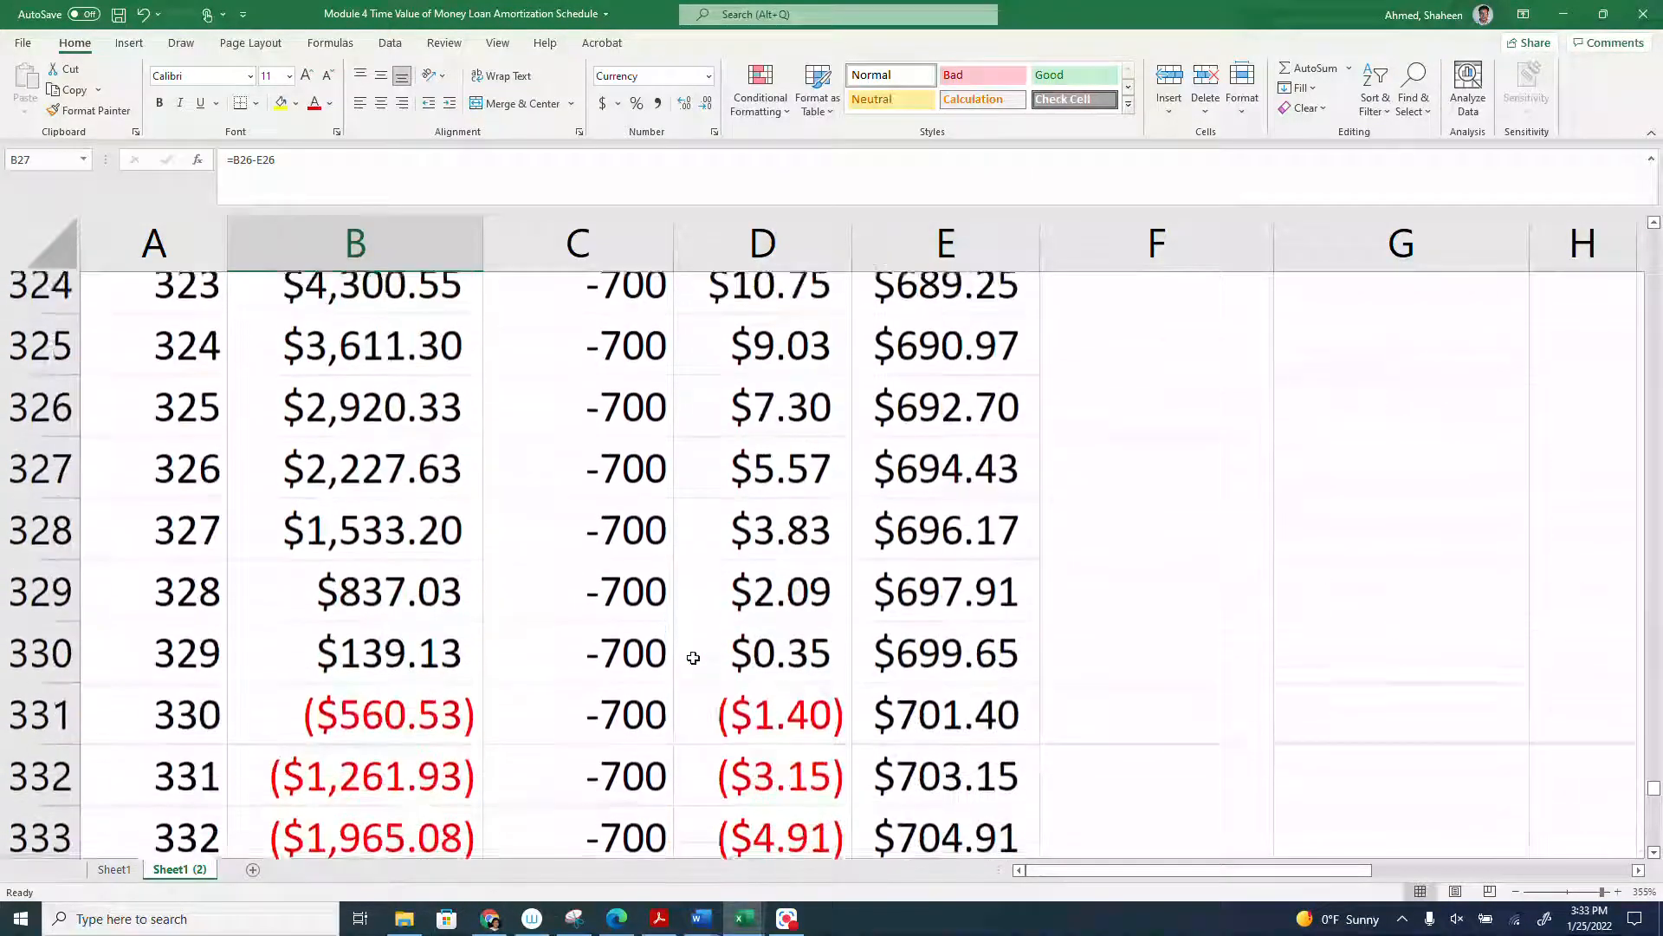
- Clear rows 331 through 361 covering months 330 to 360, and select column D to check its interest sum
left_click_drag(24, 685, 20, 730)
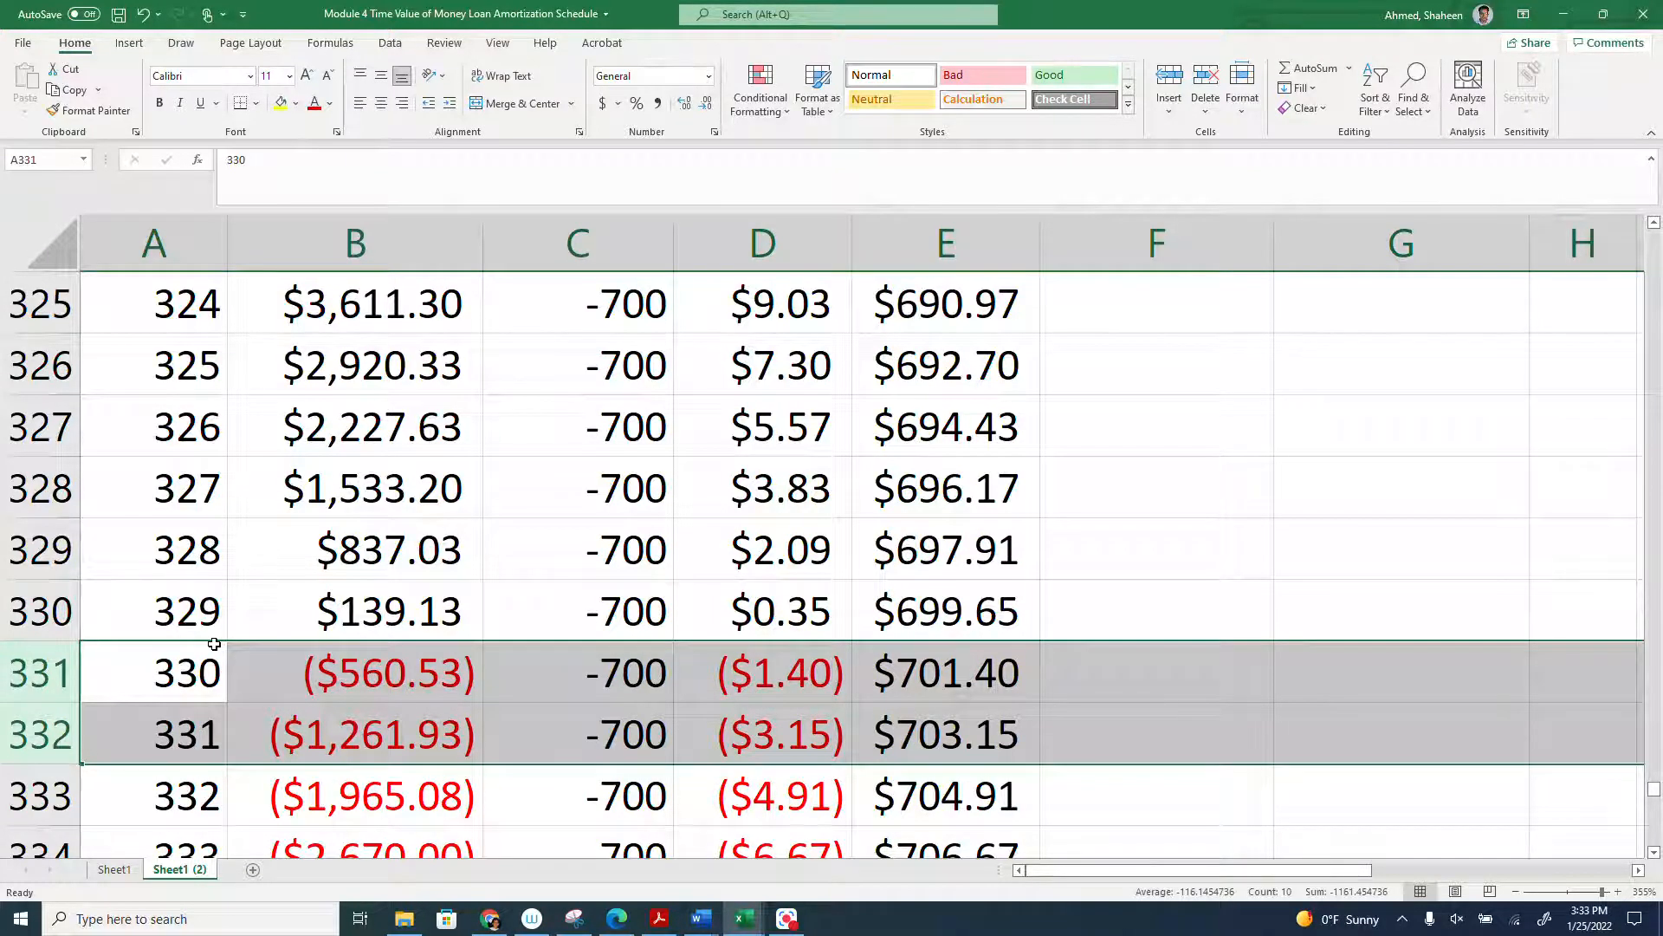
scroll(214, 643, "down", 15)
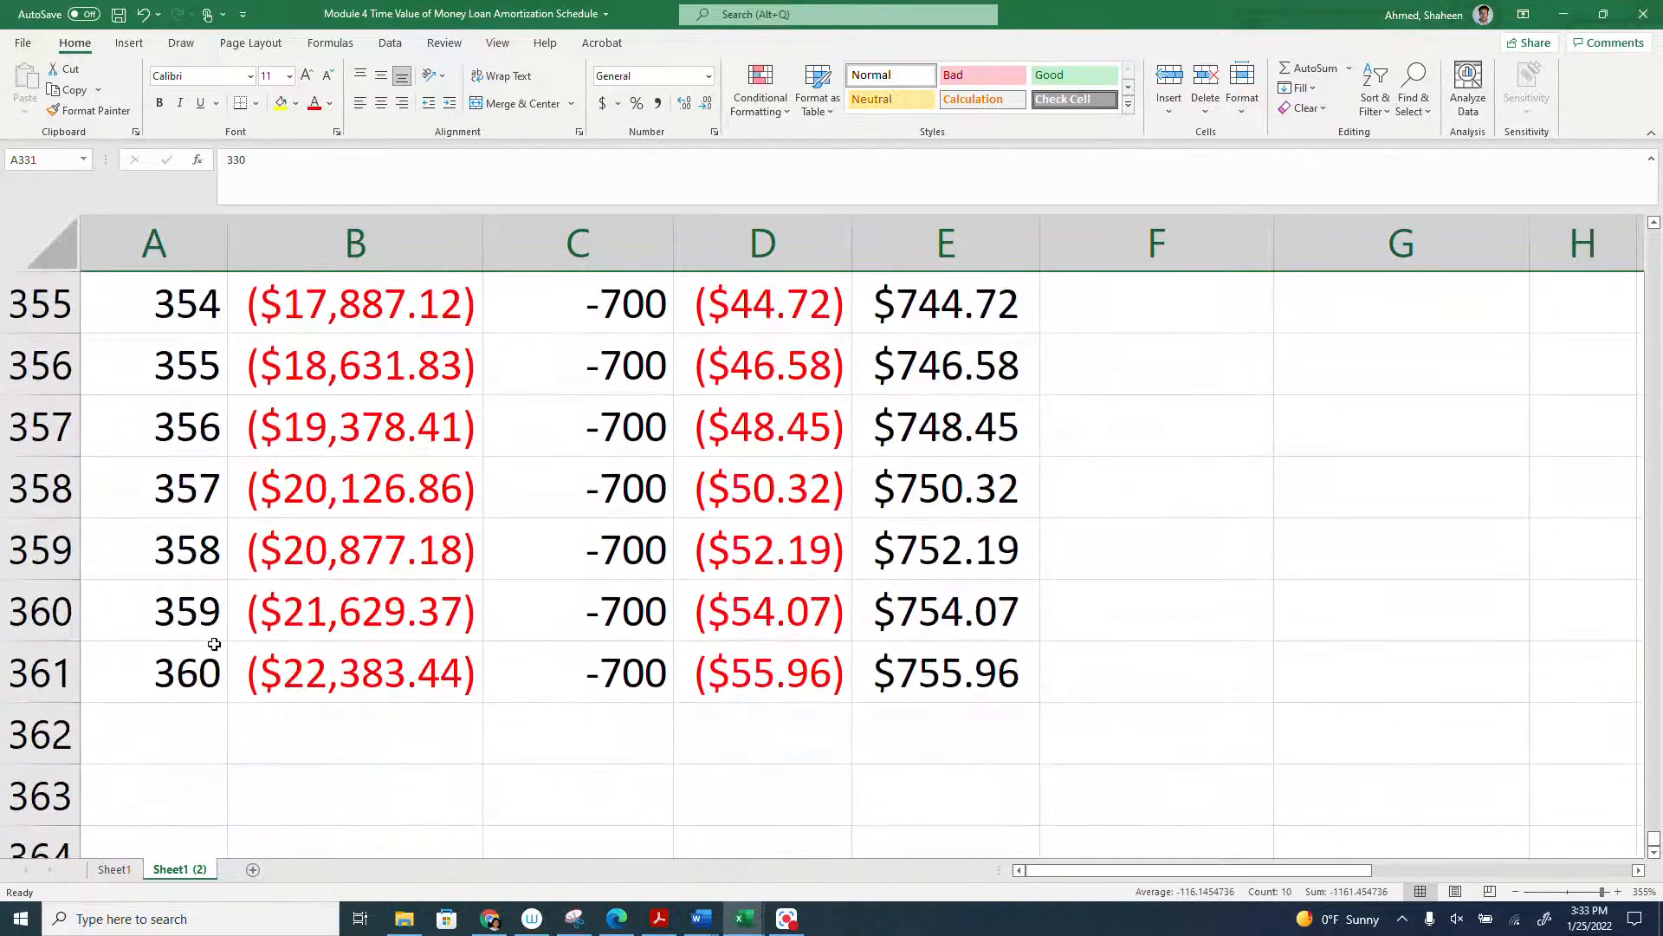
scroll(214, 644, "up", 12)
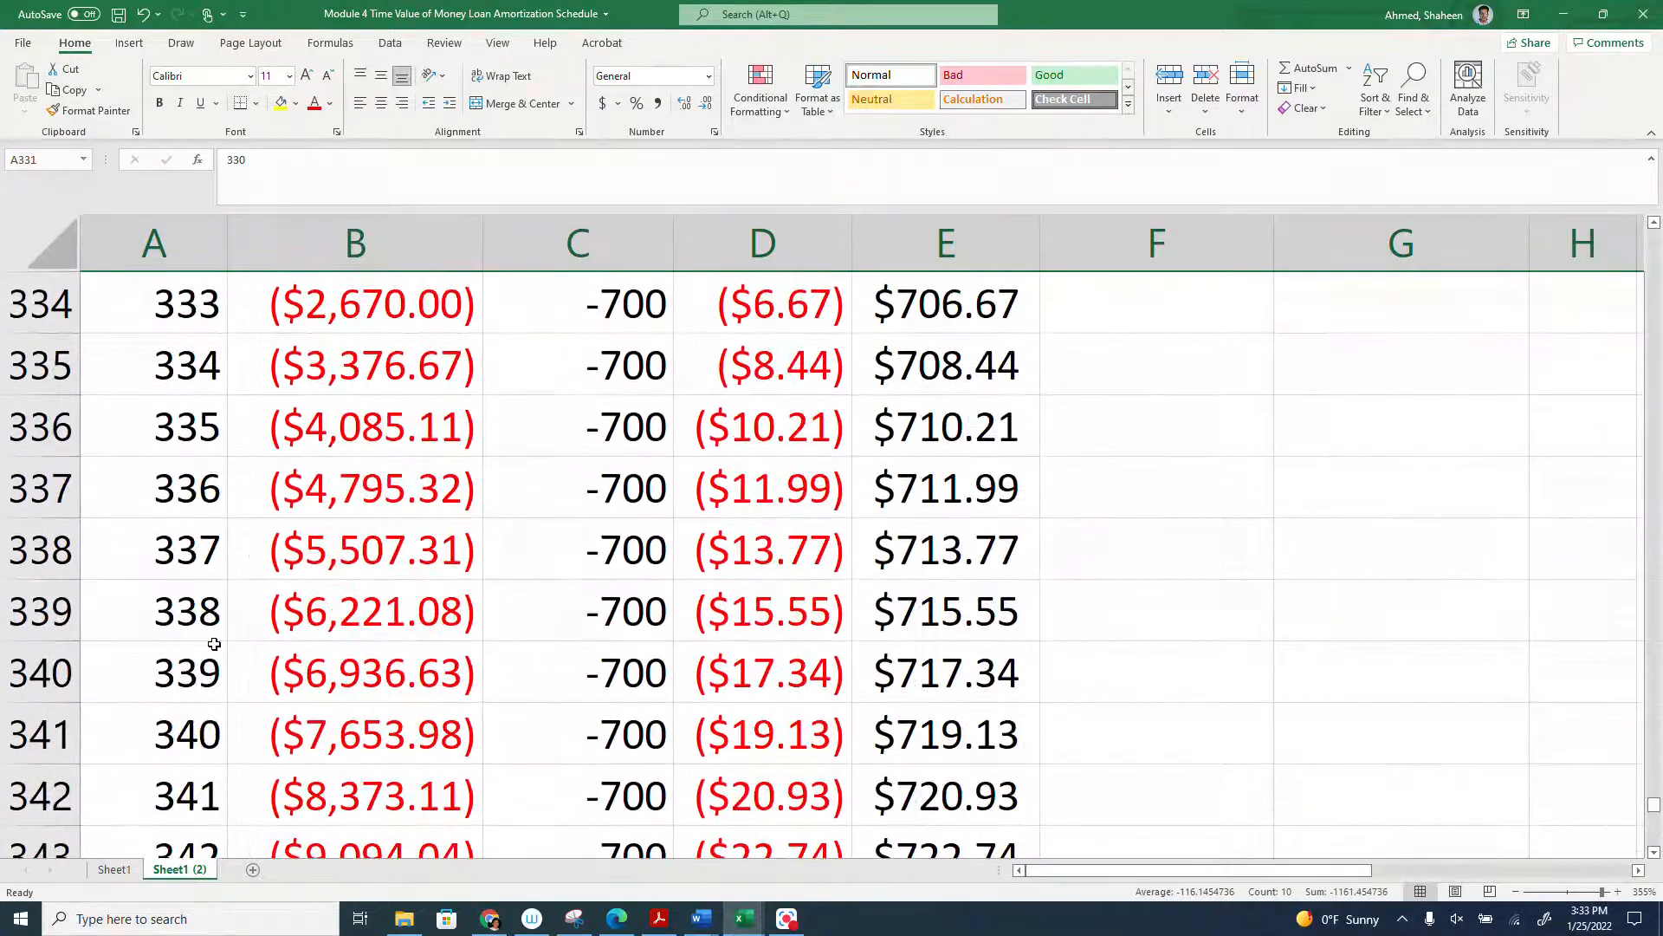
scroll(214, 644, "up", 4)
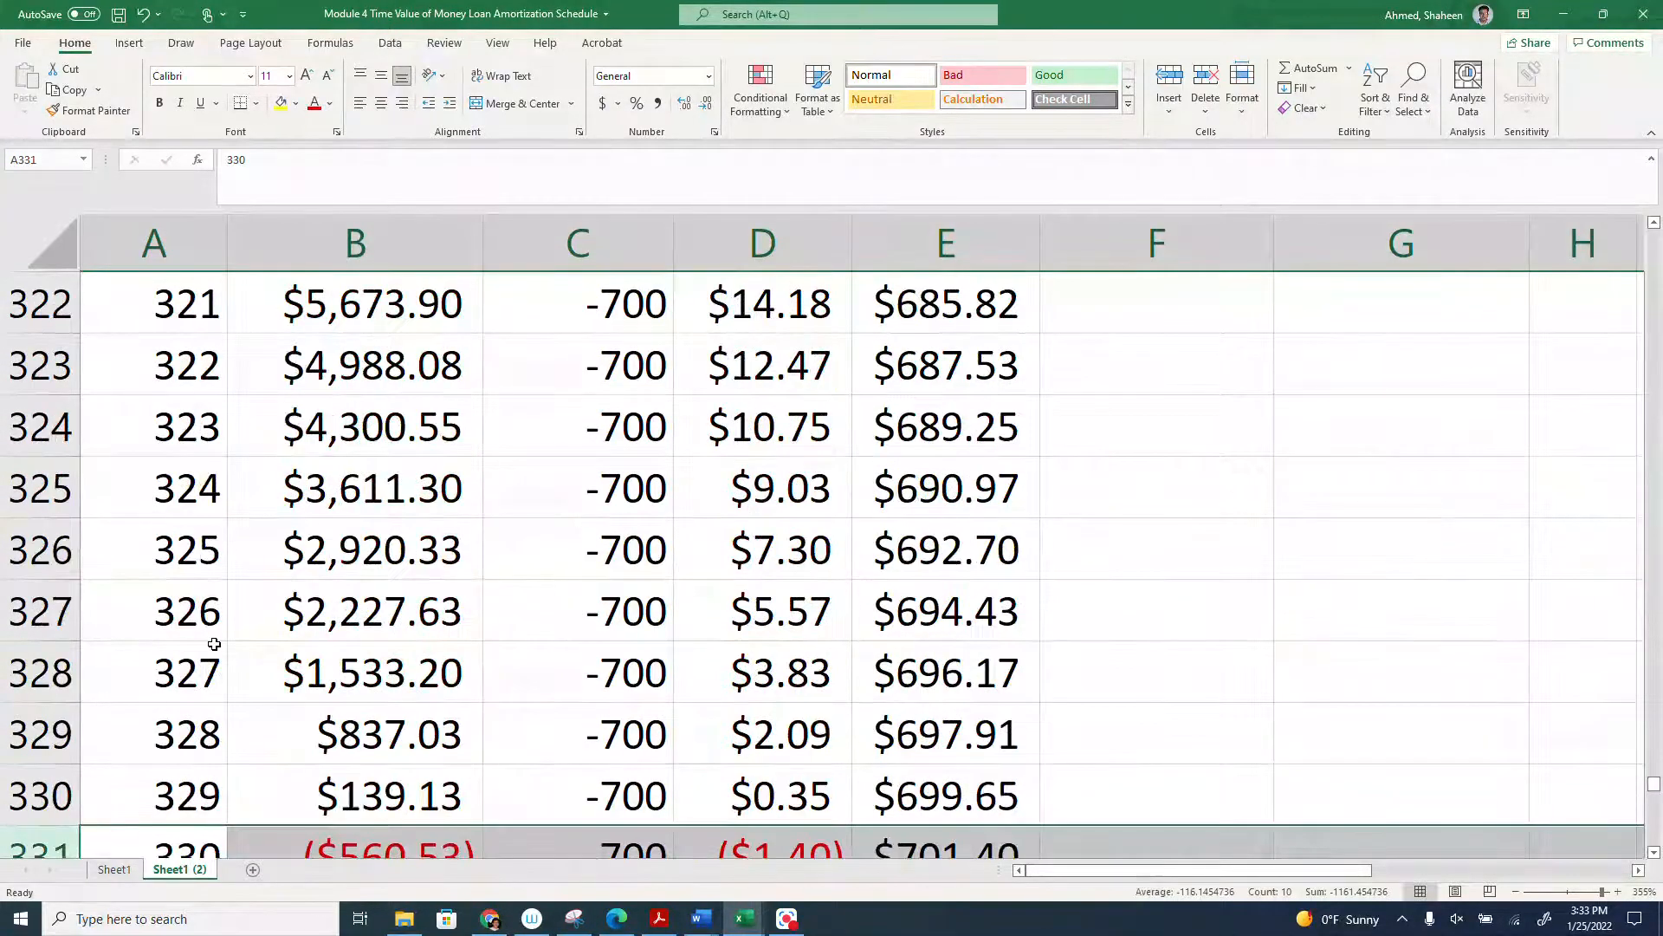
scroll(576, 606, "down", 2)
scroll(476, 672, "up", 1)
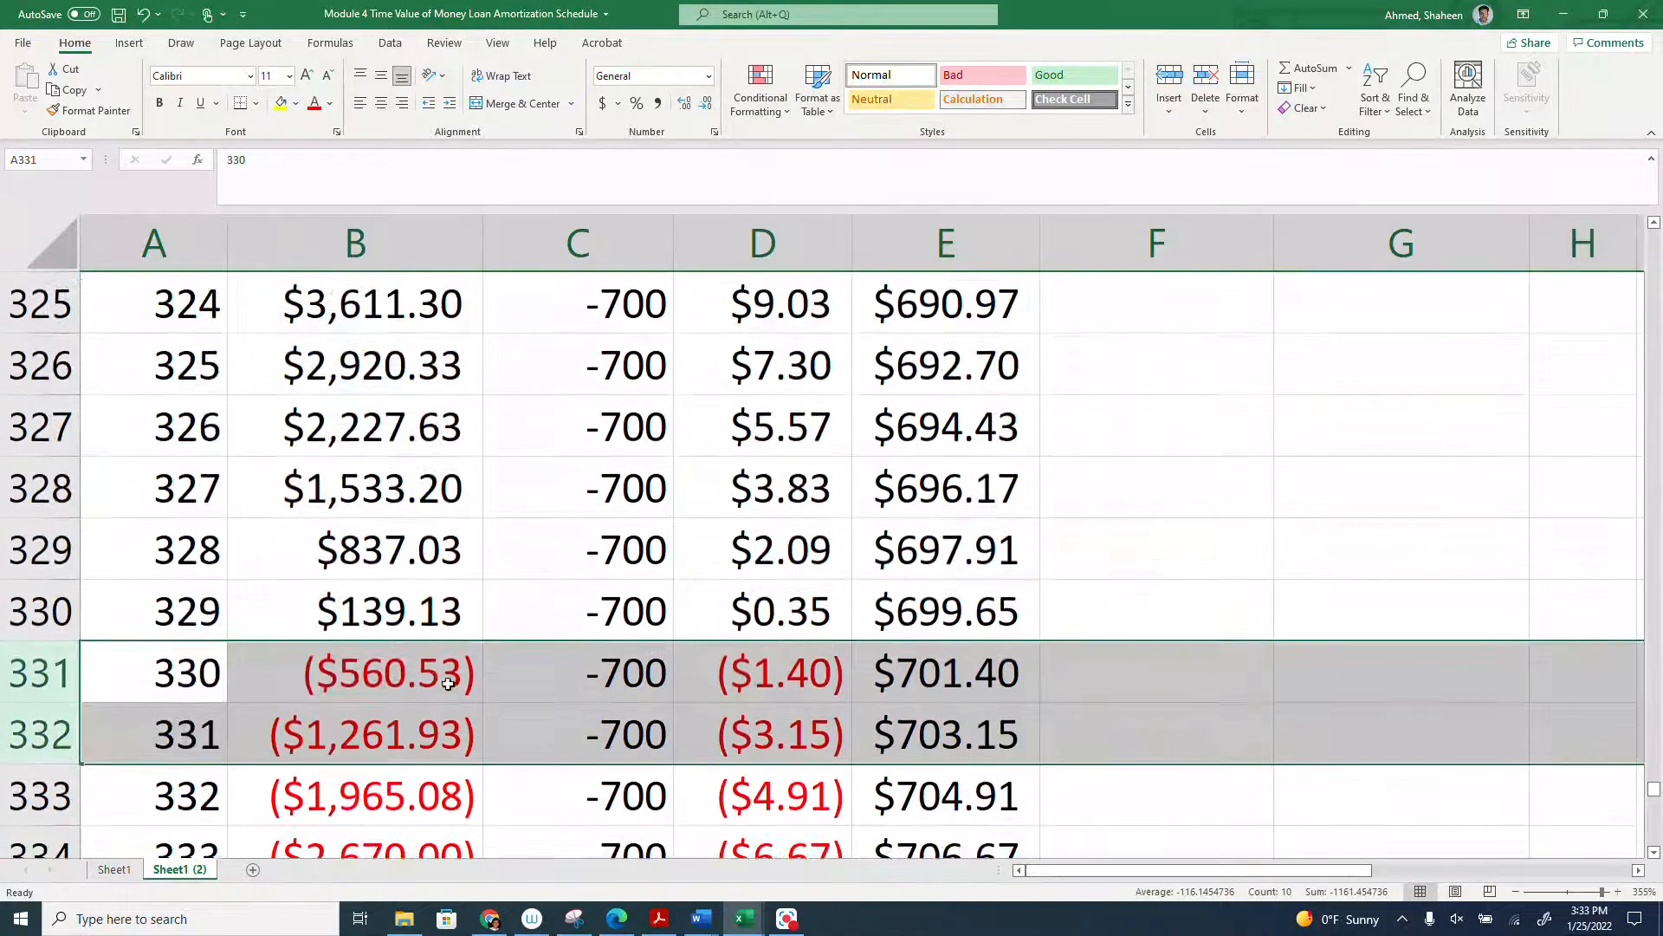
key("shift+Up")
scroll(119, 702, "down", 8)
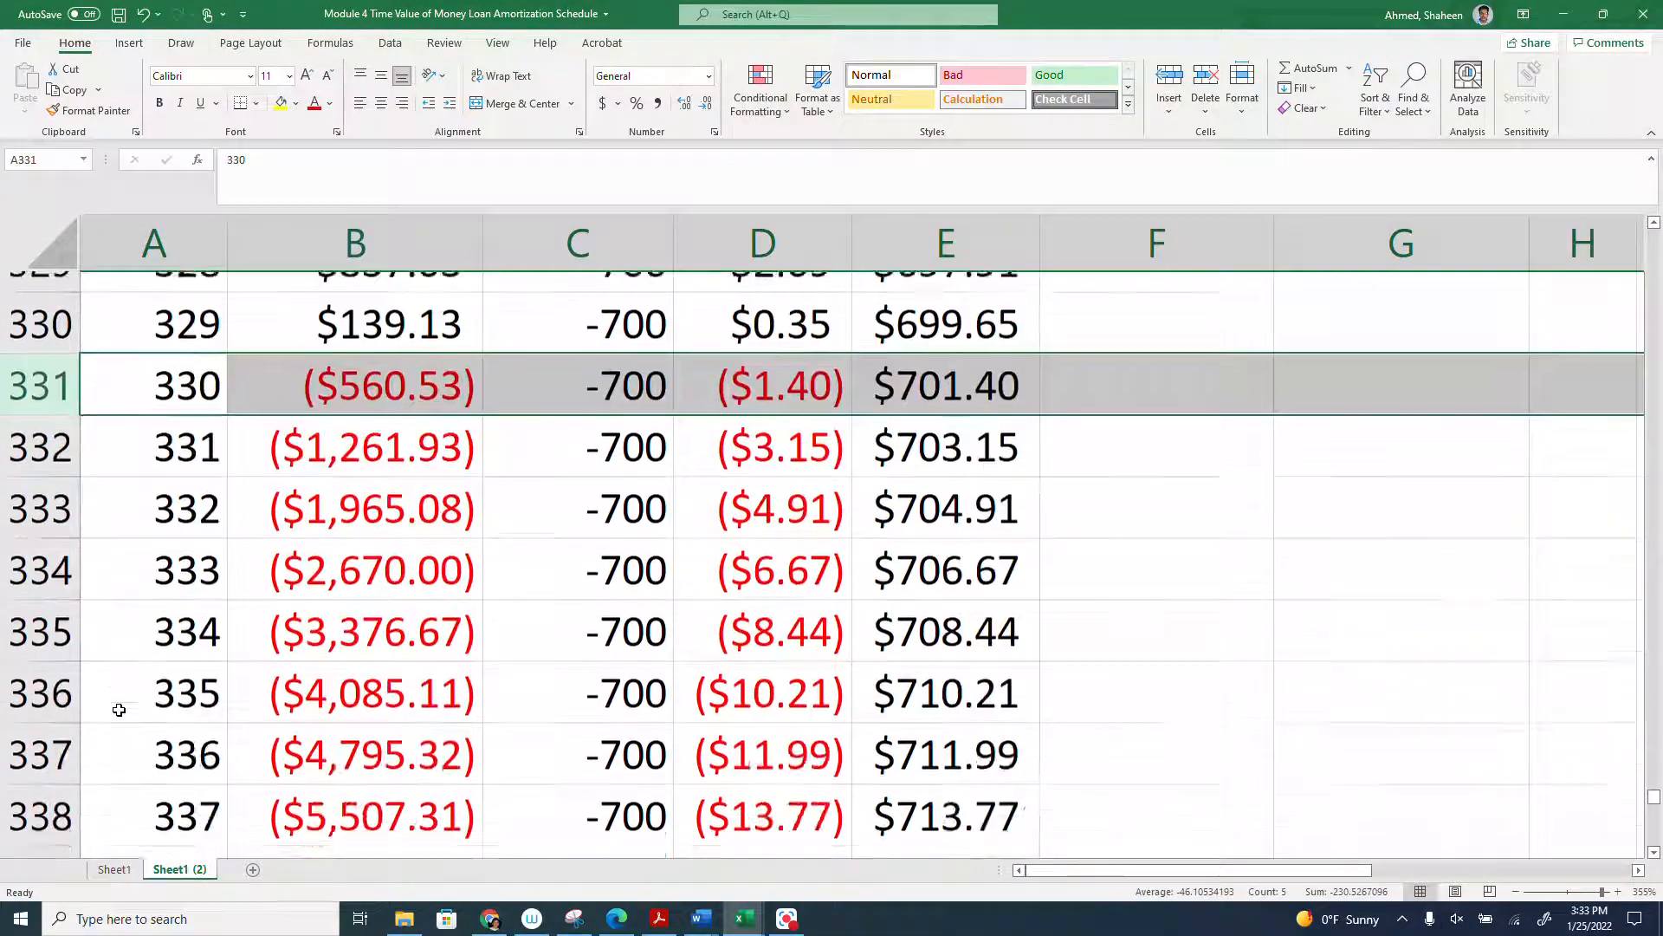
scroll(118, 710, "down", 3)
left_click(45, 481, "shift")
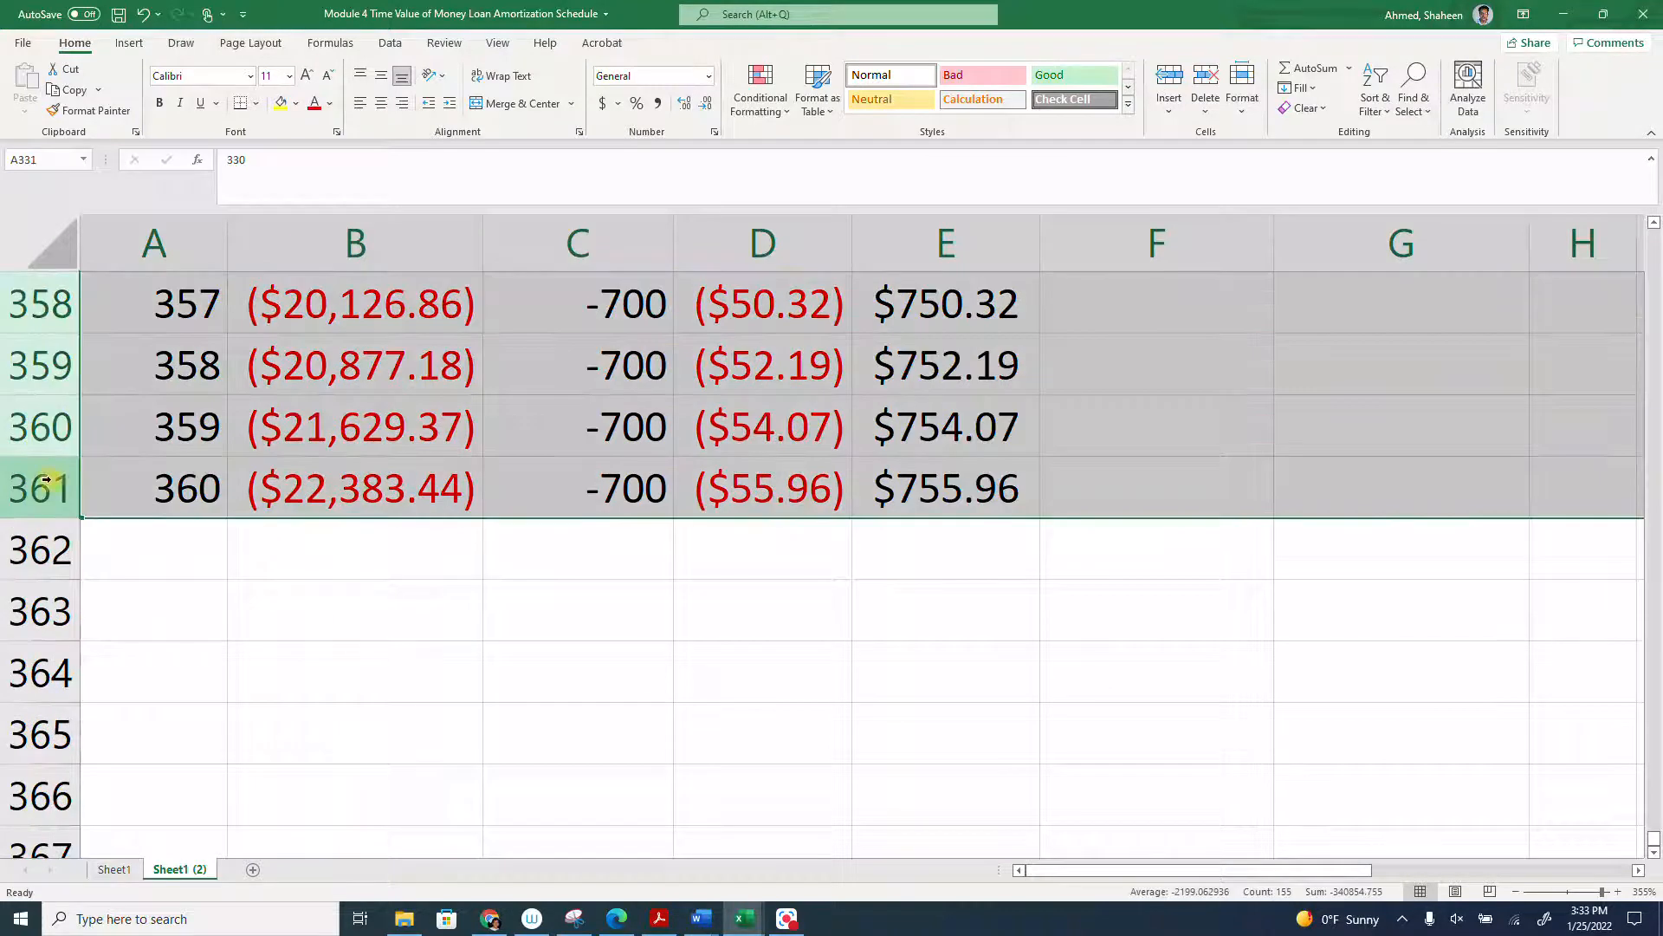
key("Delete")
scroll(315, 480, "up", 10)
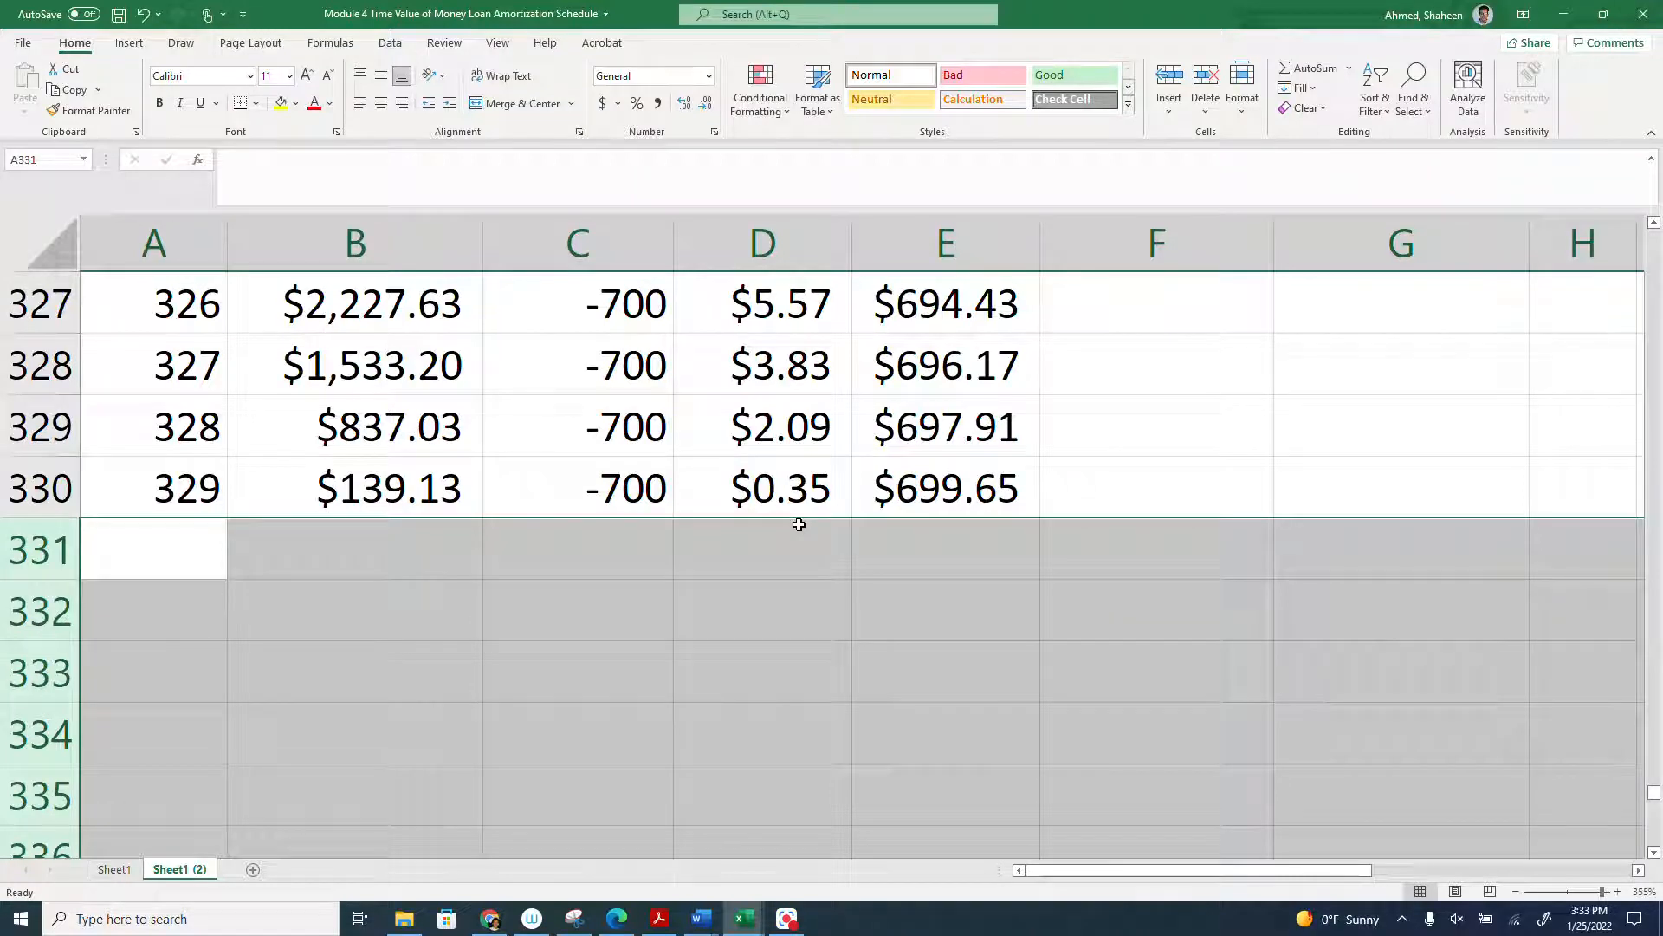
left_click(812, 229)
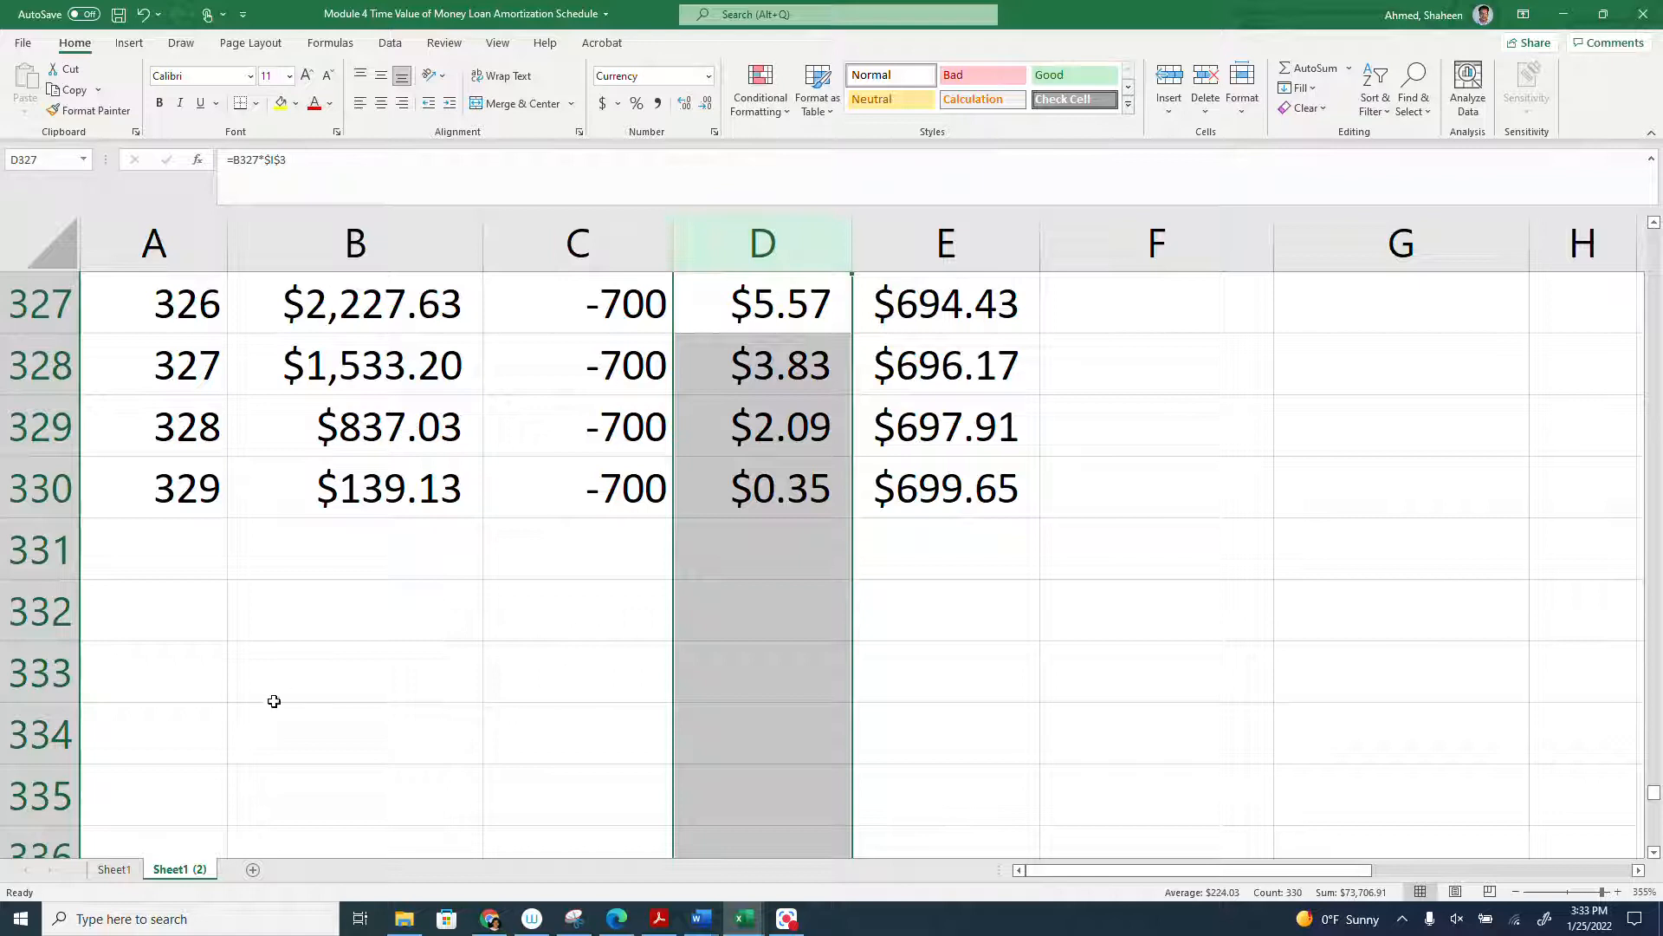
- Create another copy of Sheet1 and place it at the end of the same workbook
left_click(123, 871)
right_click(127, 870)
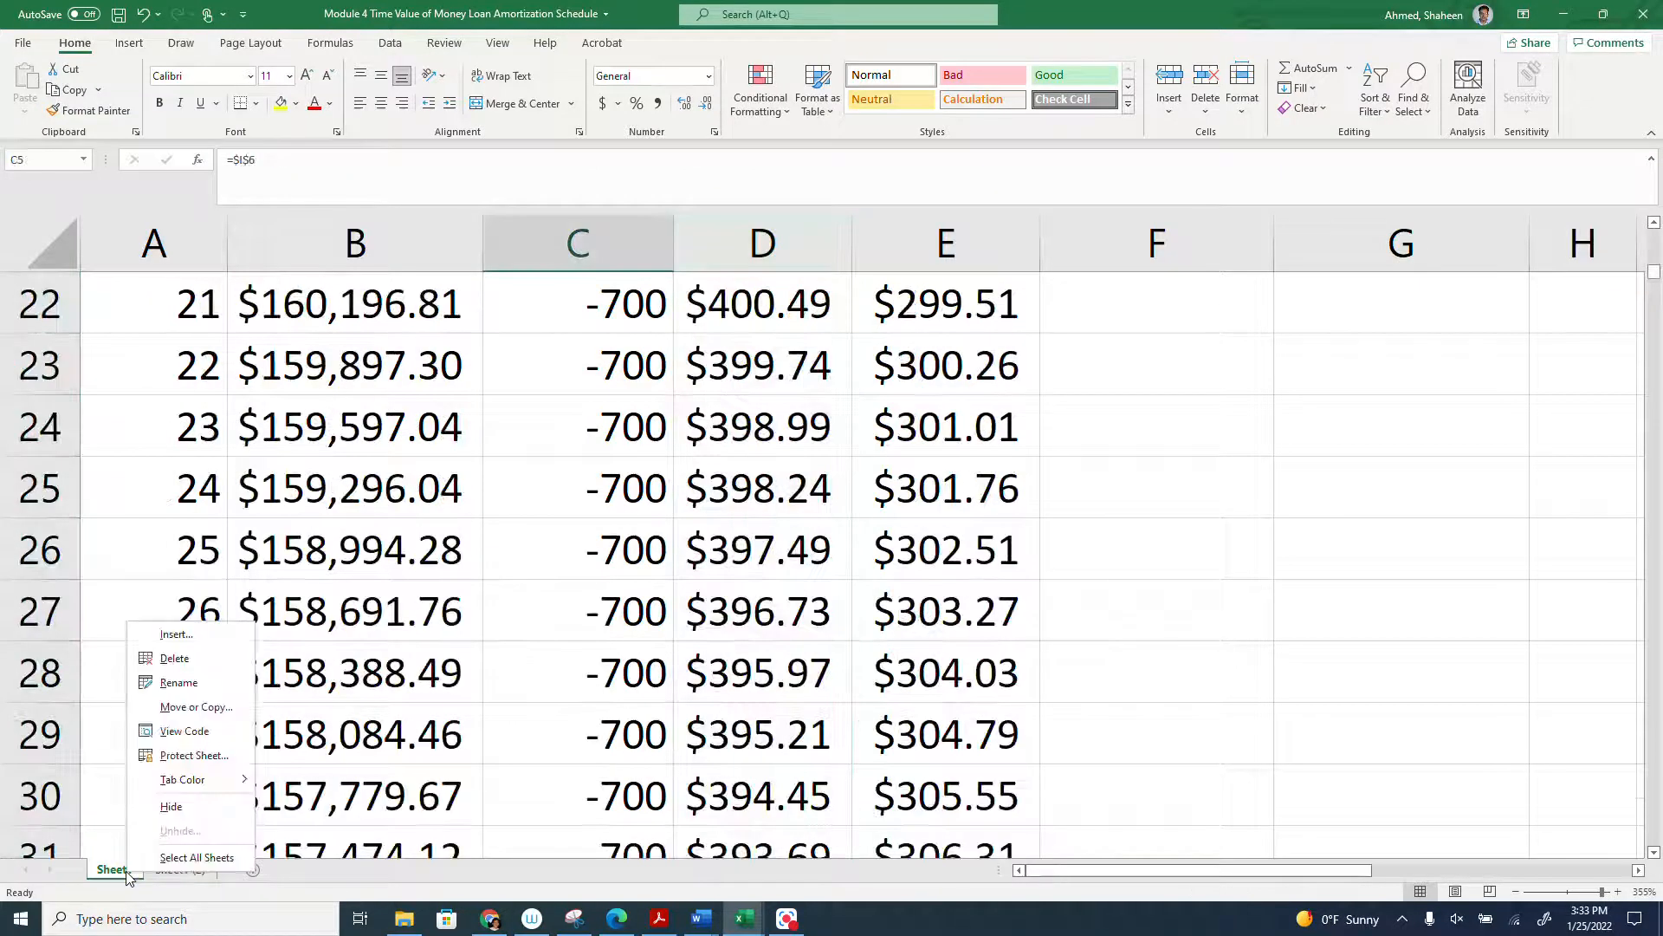
left_click(192, 708)
left_click(112, 719)
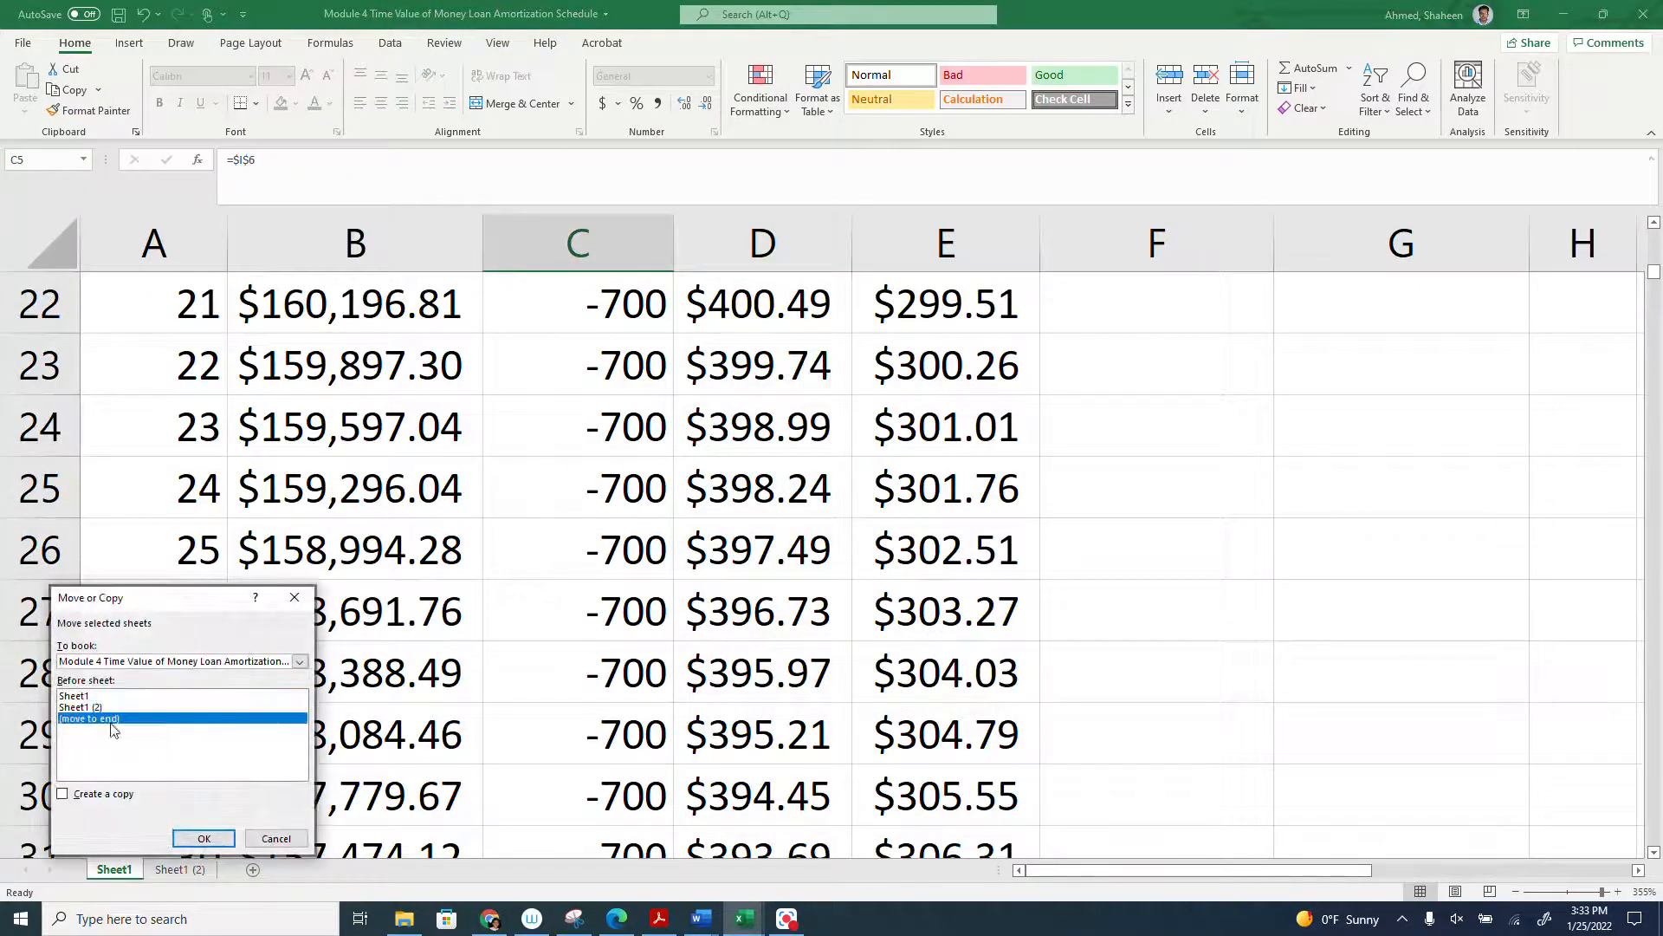
left_click(130, 802)
left_click(205, 838)
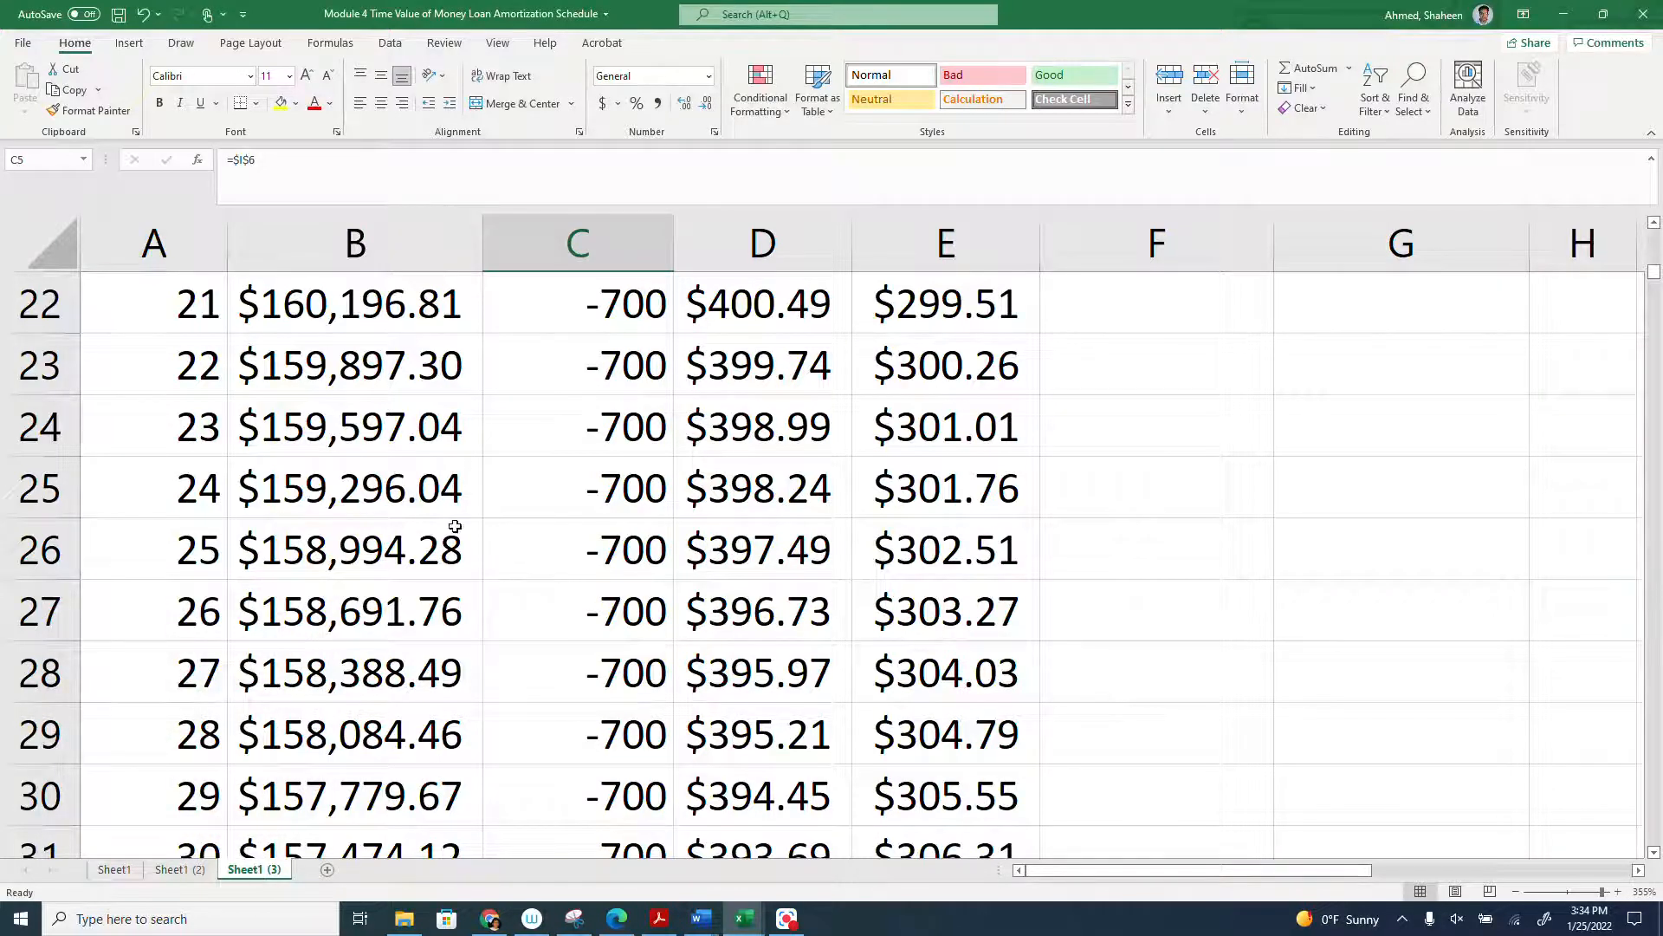
- On the new copy, change the month 37 payment in C38 to =$I$6-200 and fill it down the remaining months
scroll(455, 526, "down", 2)
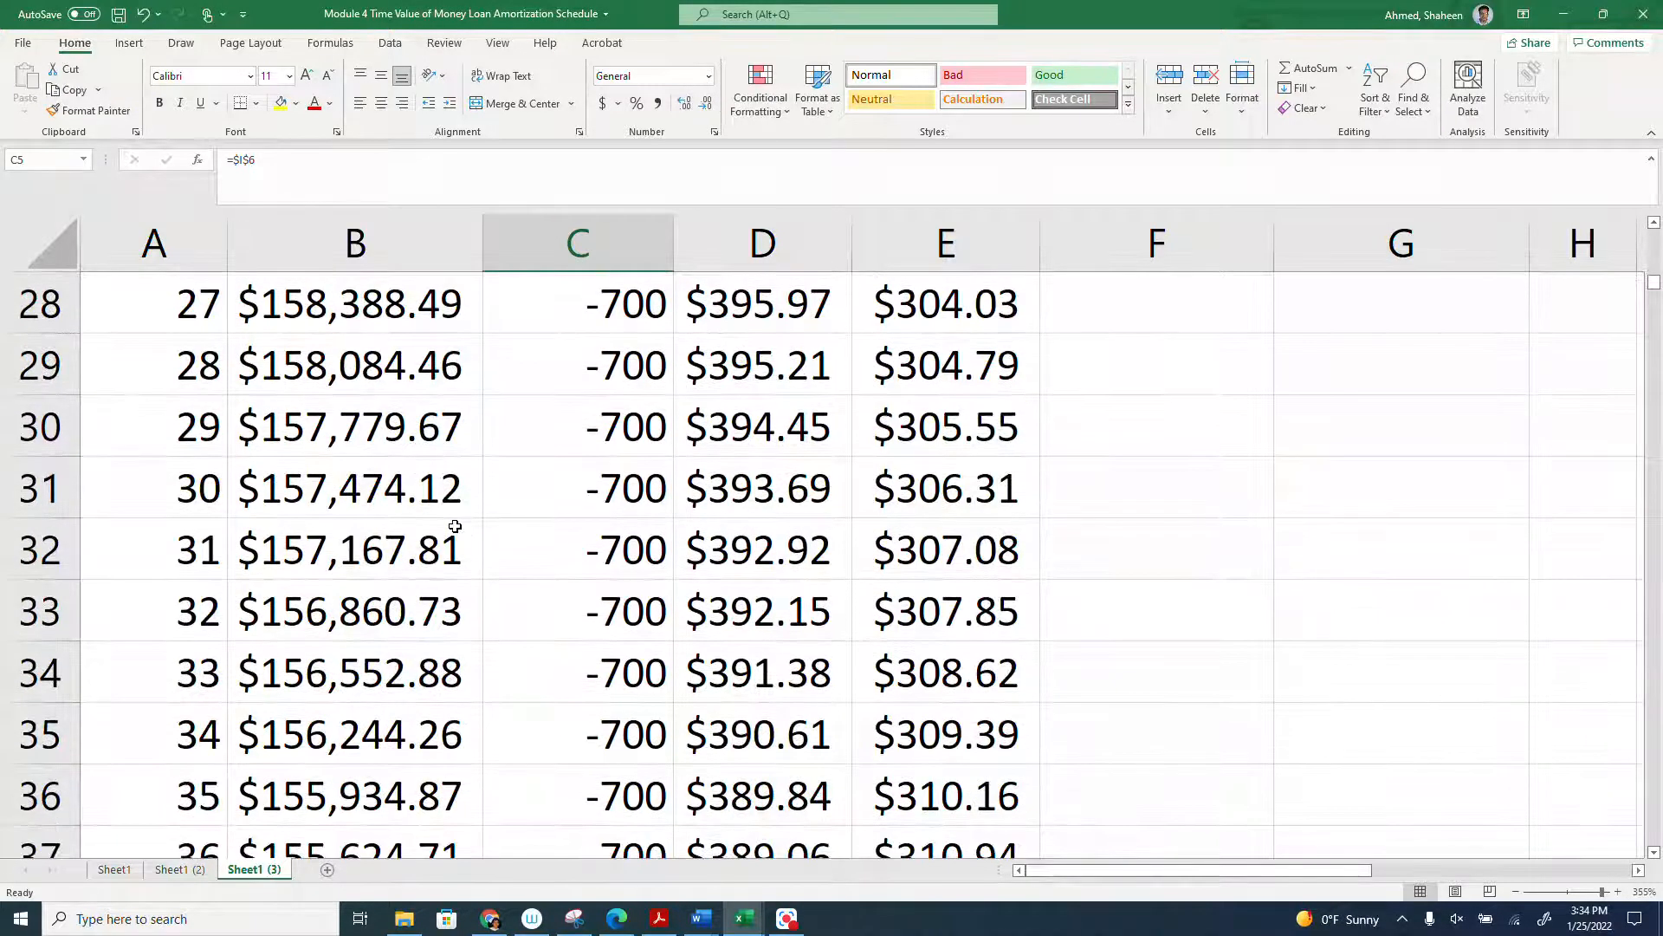
scroll(455, 526, "down", 2)
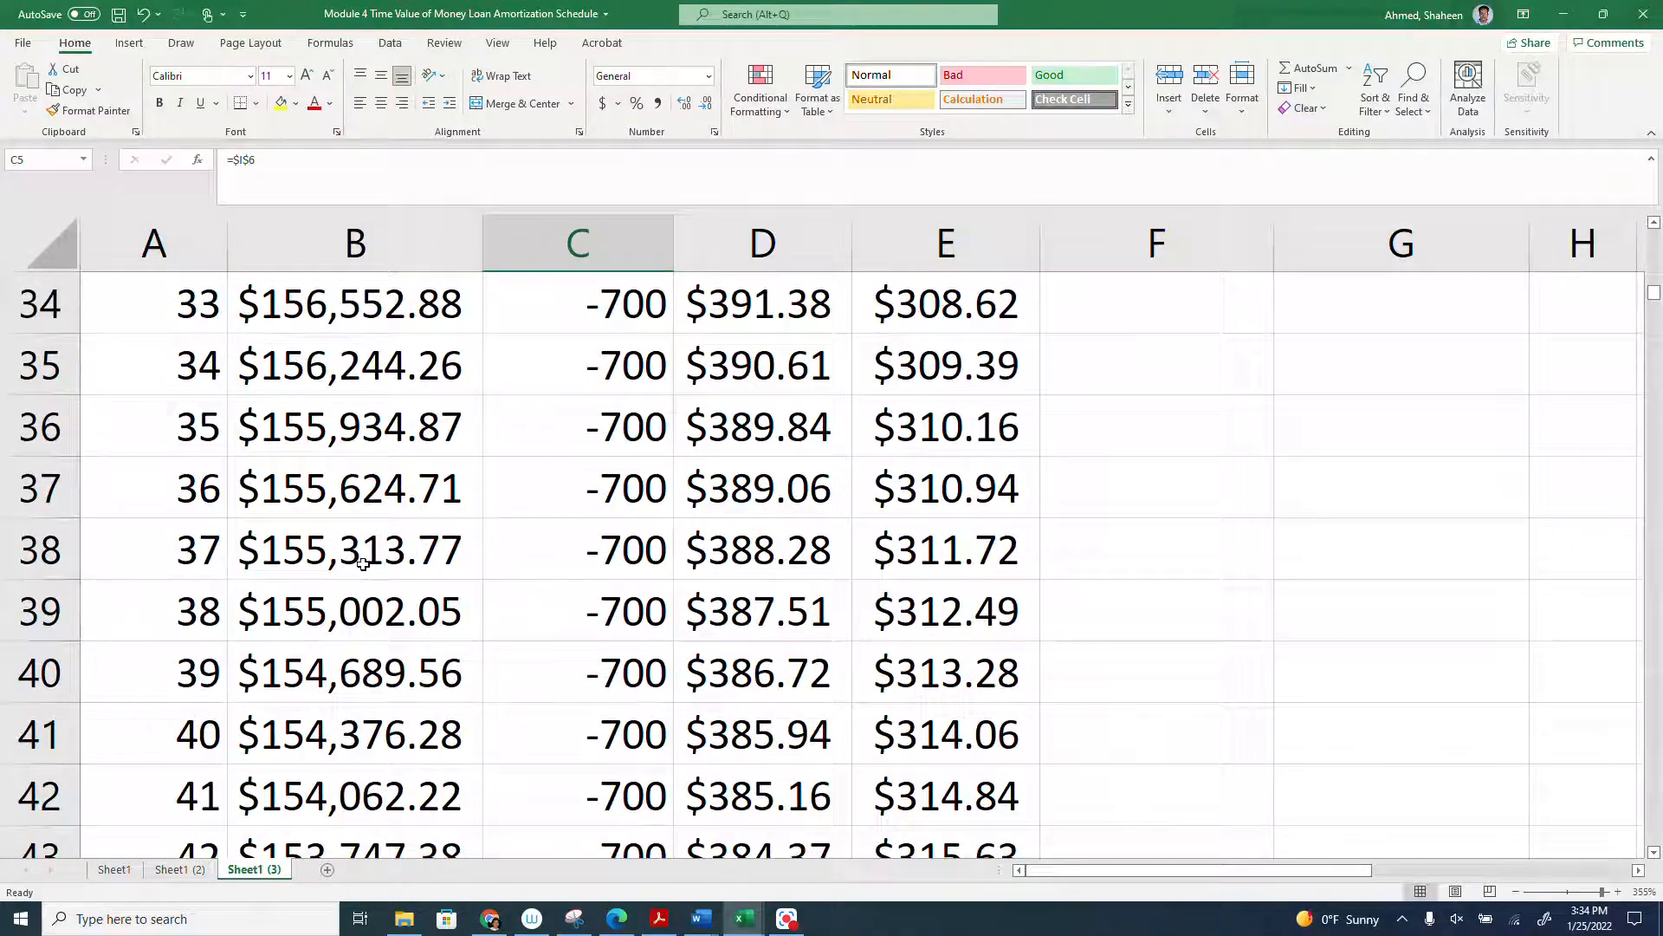
left_click(355, 555)
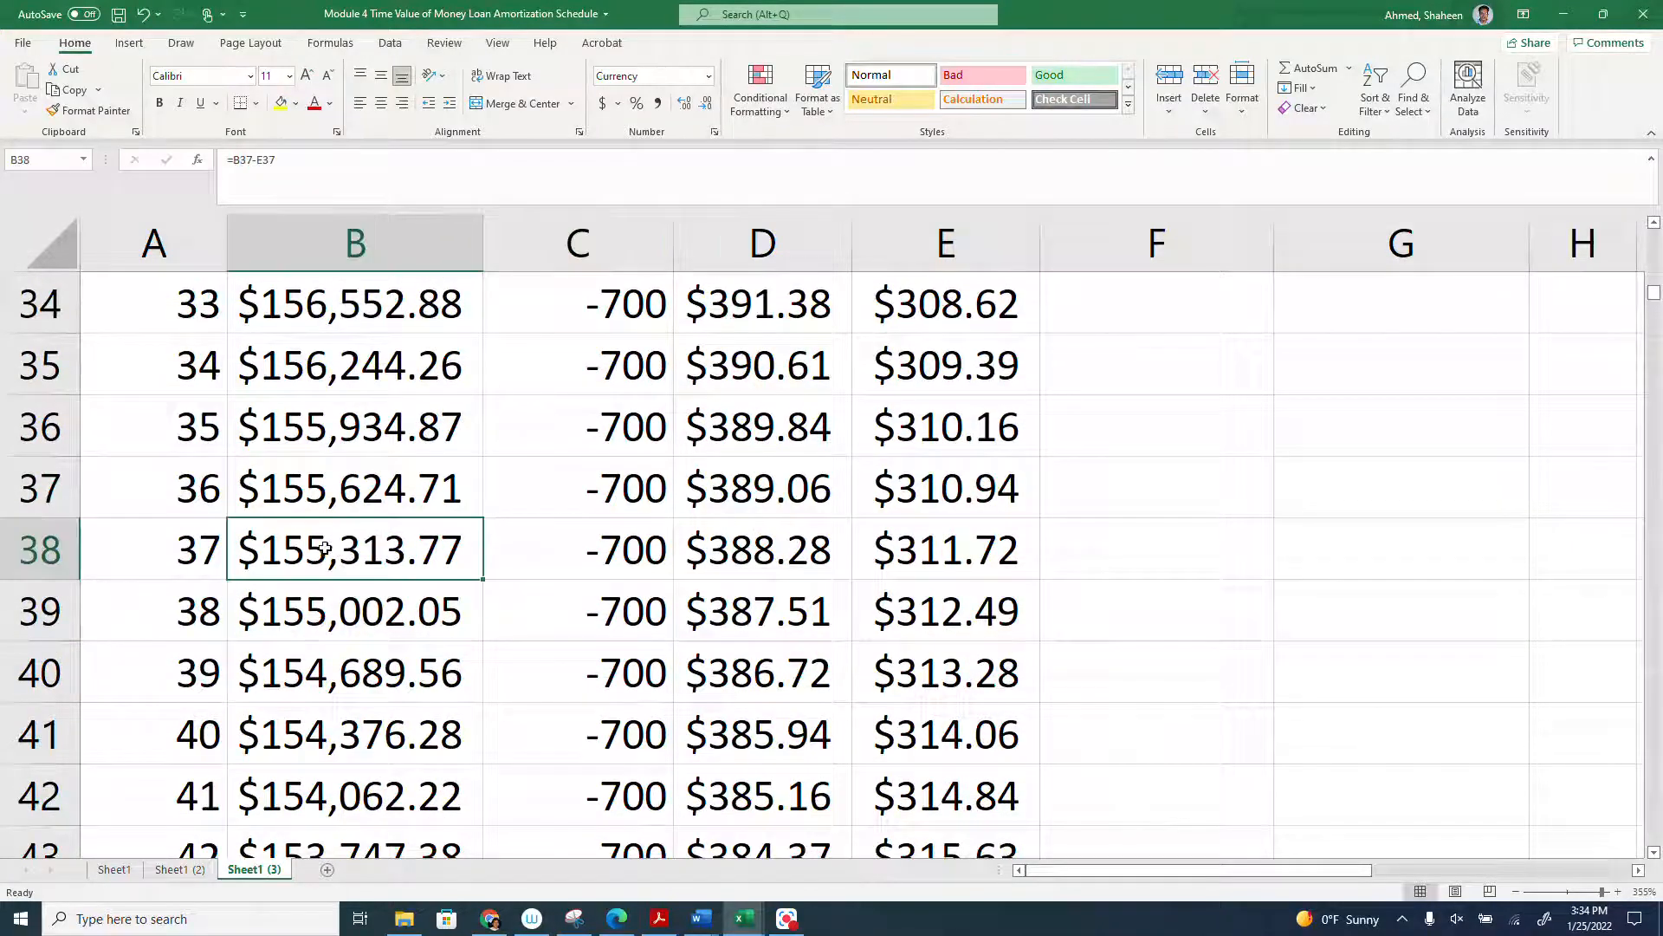
left_click(596, 550)
type("=$I$6-")
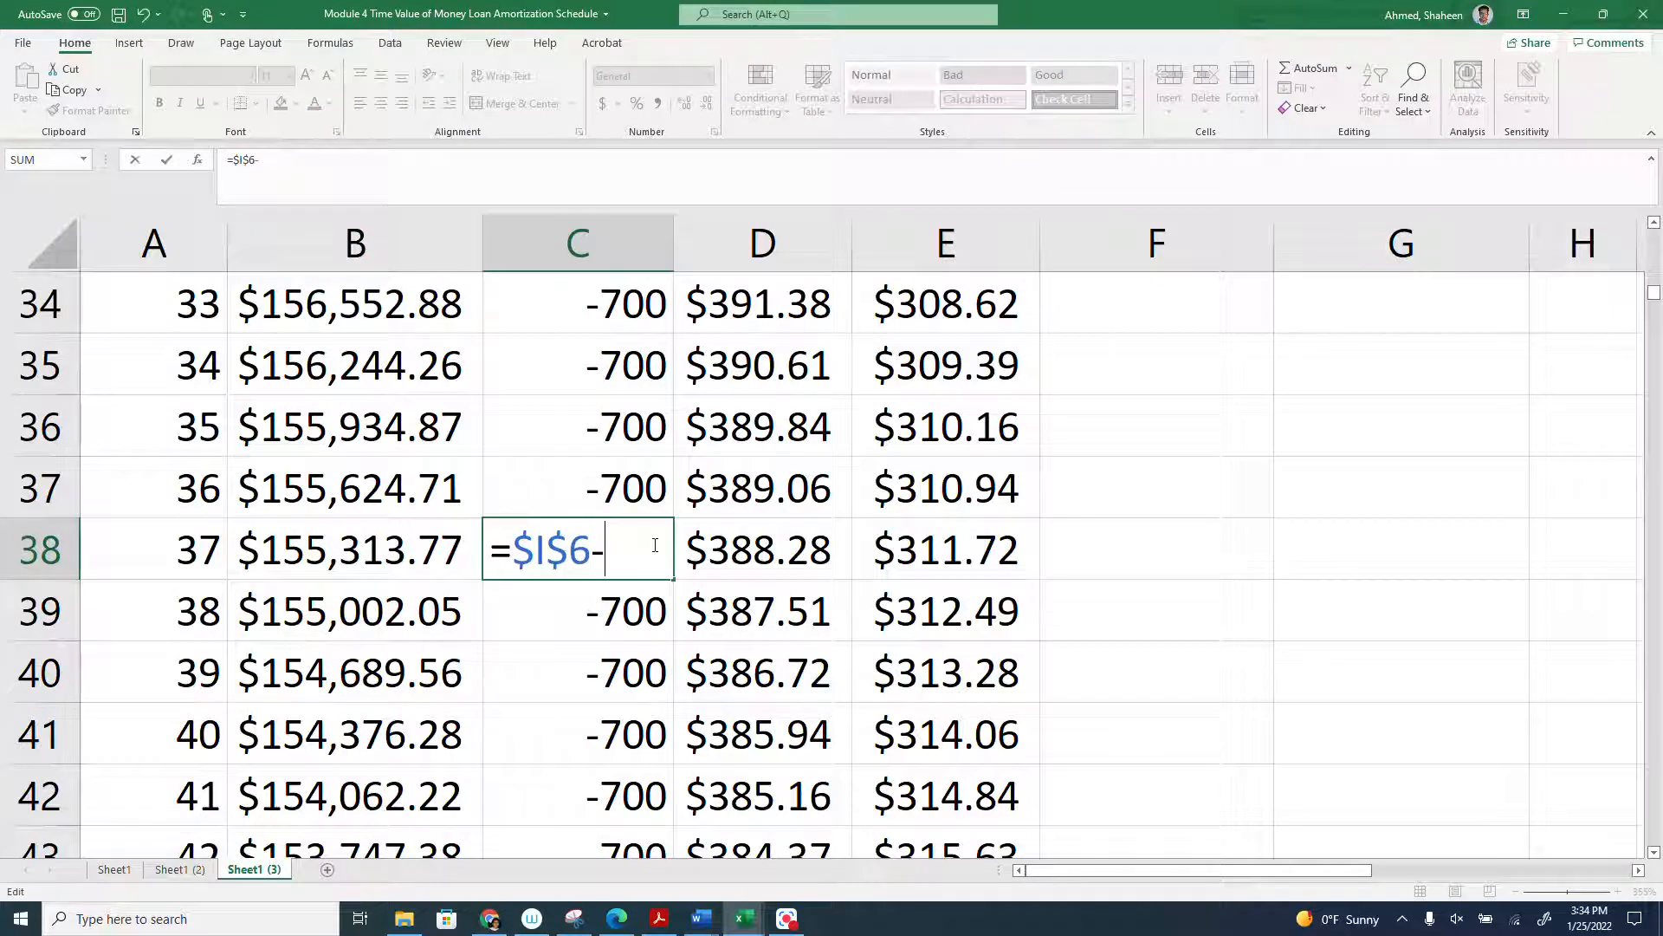
type("200")
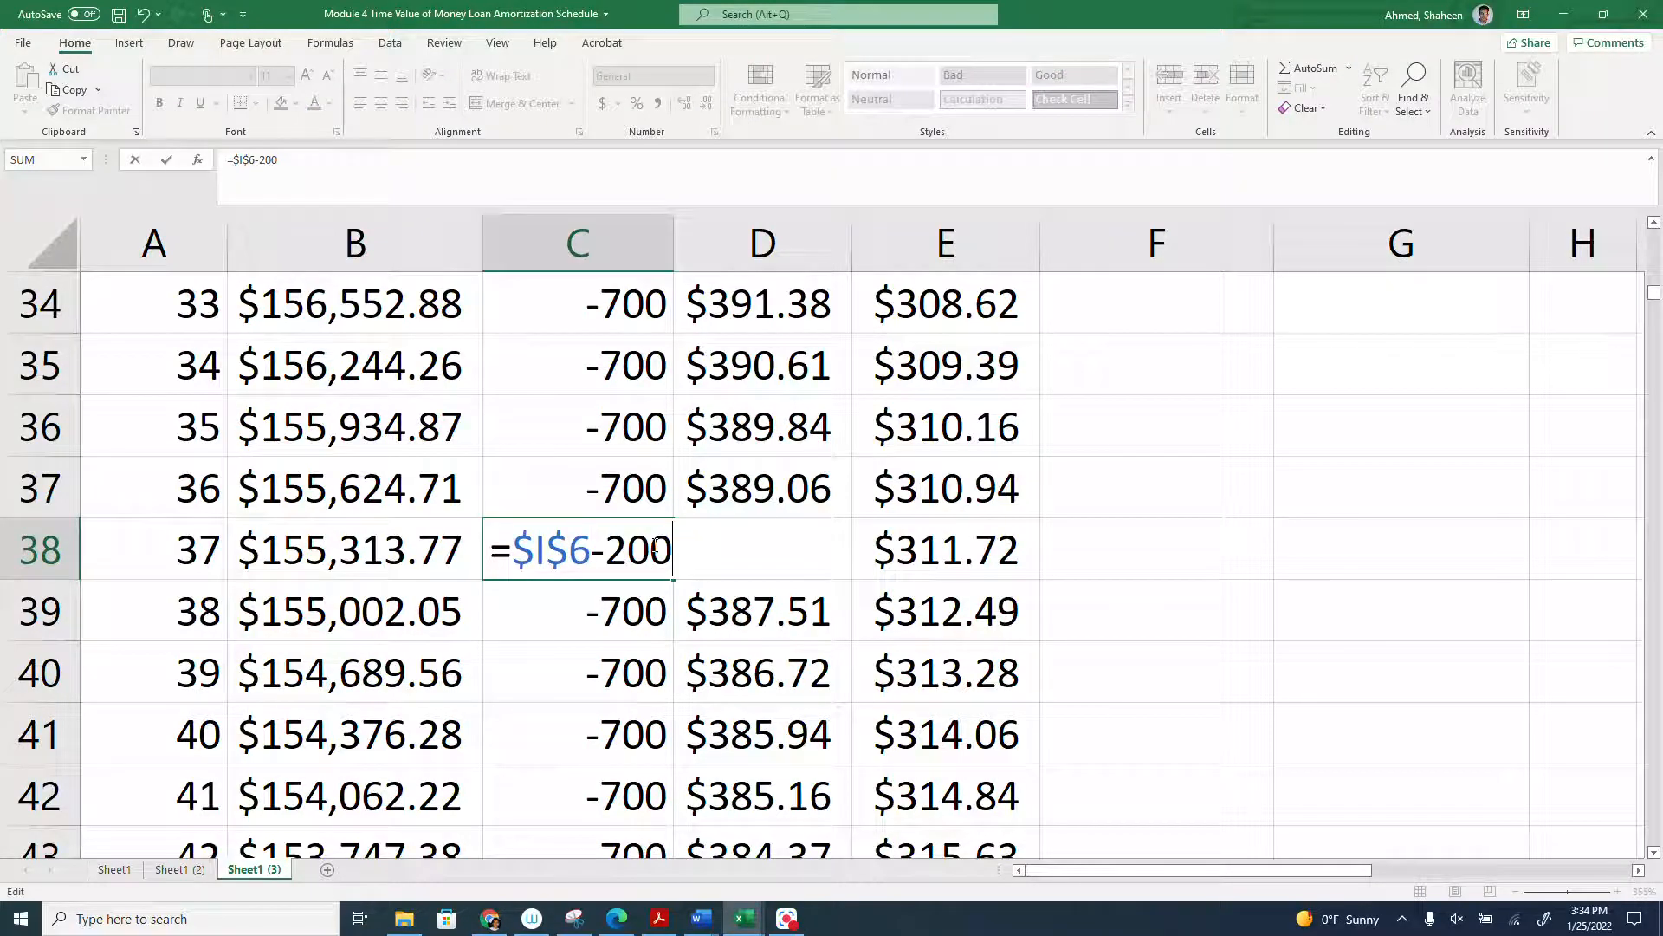
key("Return")
left_click(650, 553)
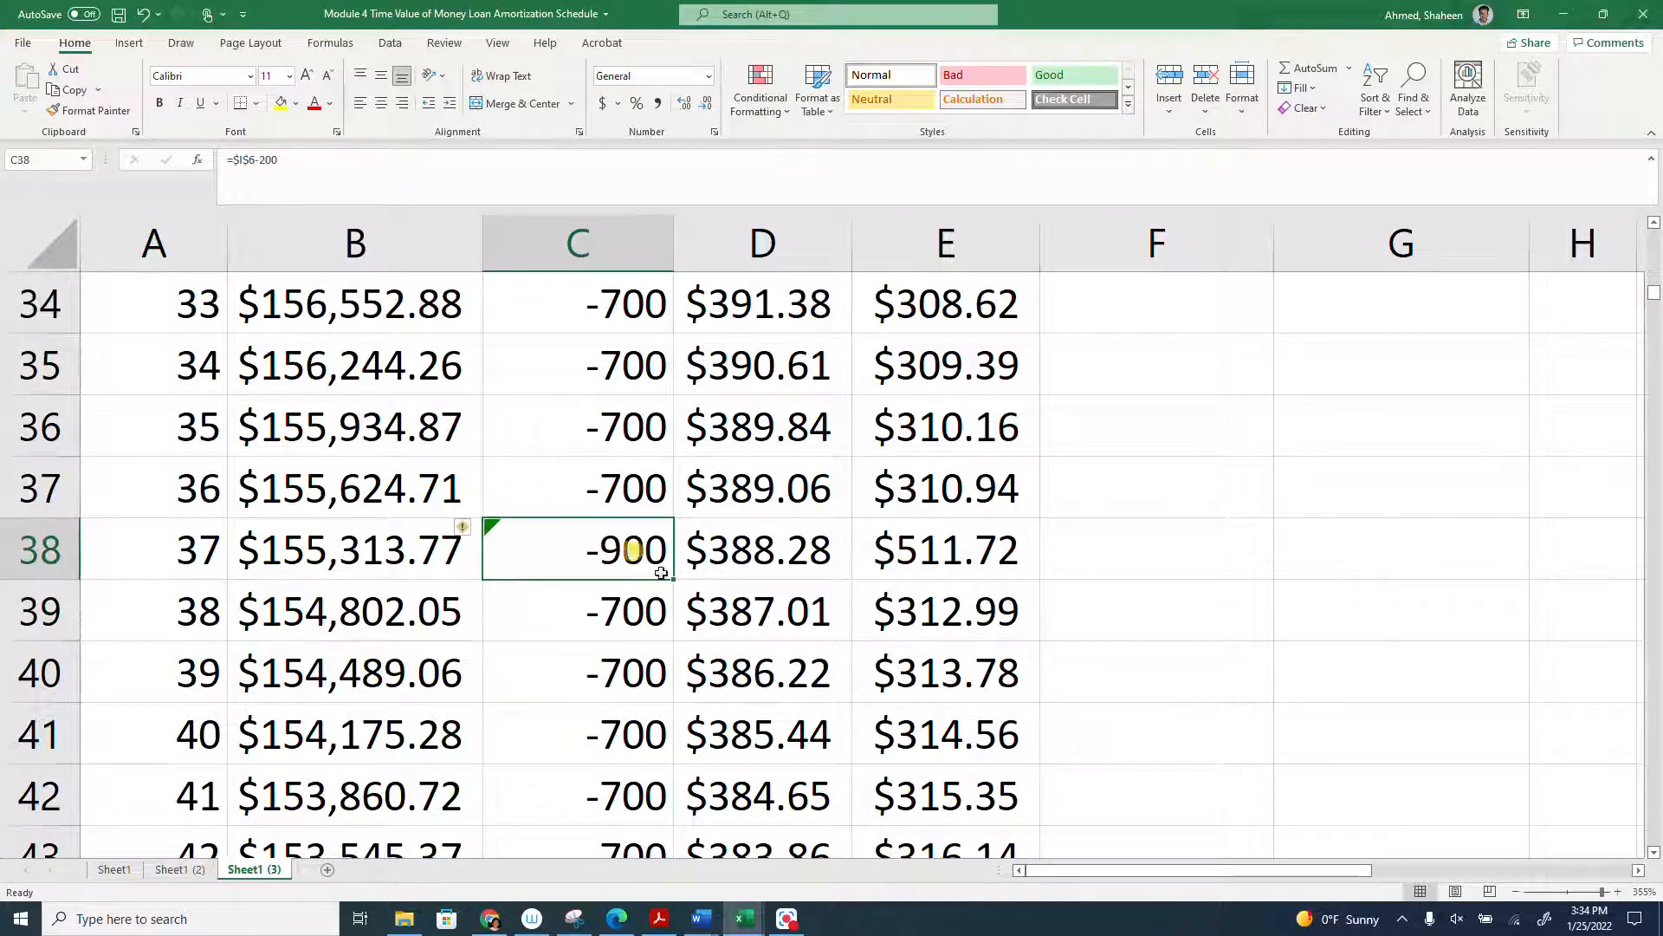
double_click(673, 582)
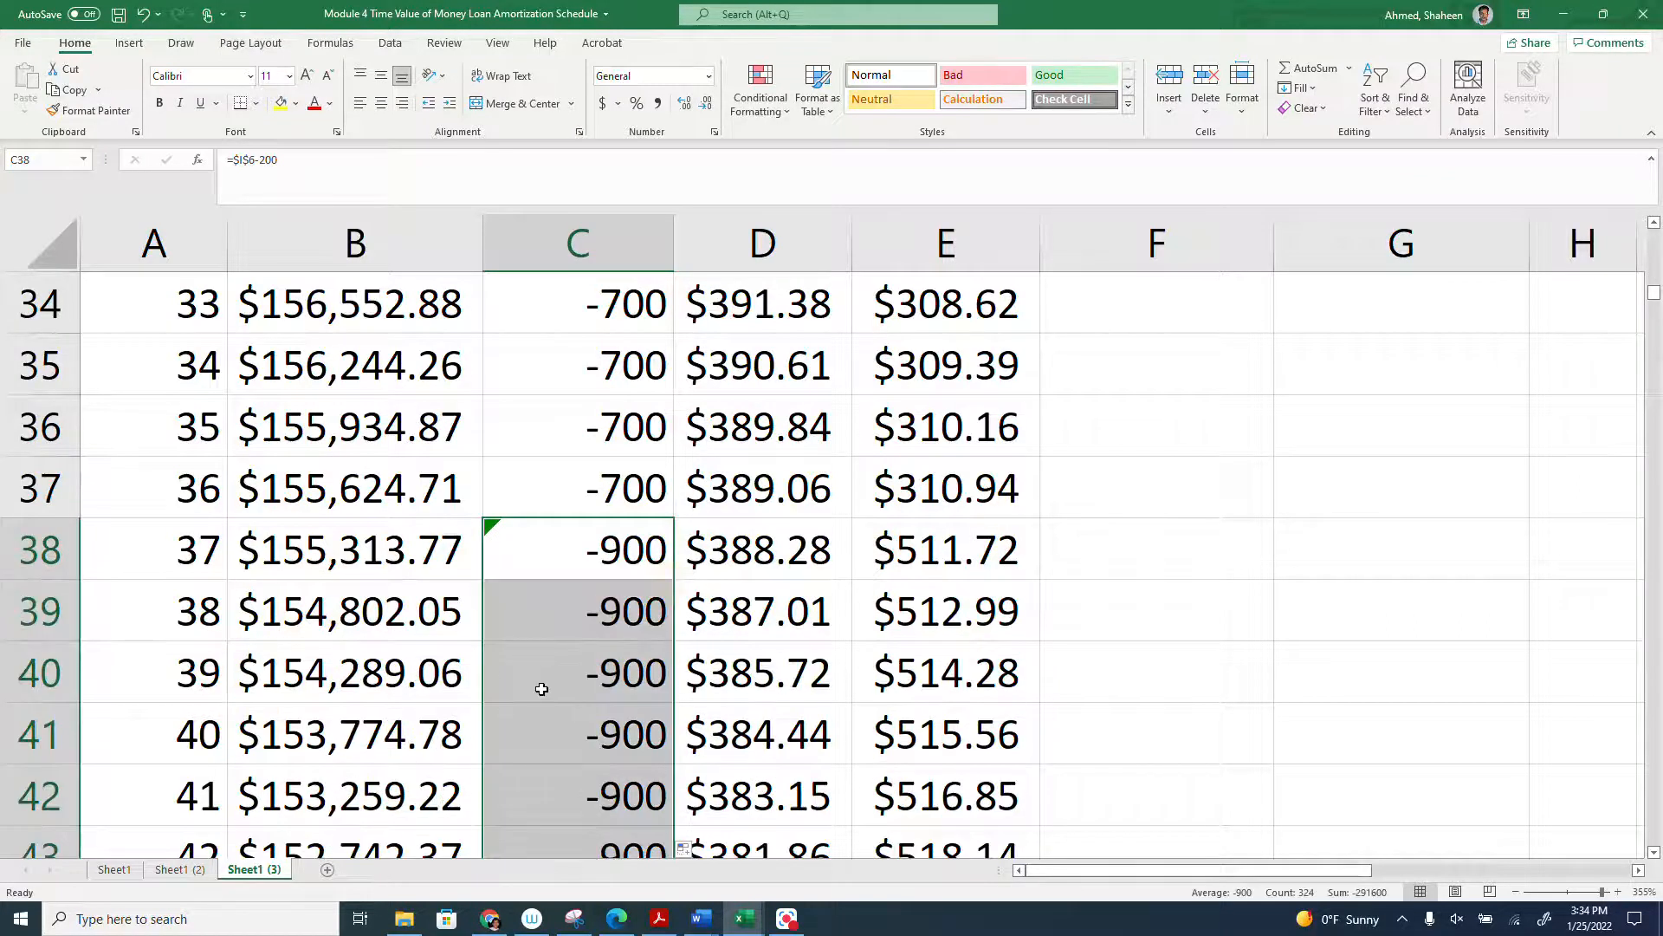
- Trace the new schedule down to where the present value turns negative, and select rows 265 and 266 there
scroll(541, 689, "down", 18)
scroll(542, 689, "down", 20)
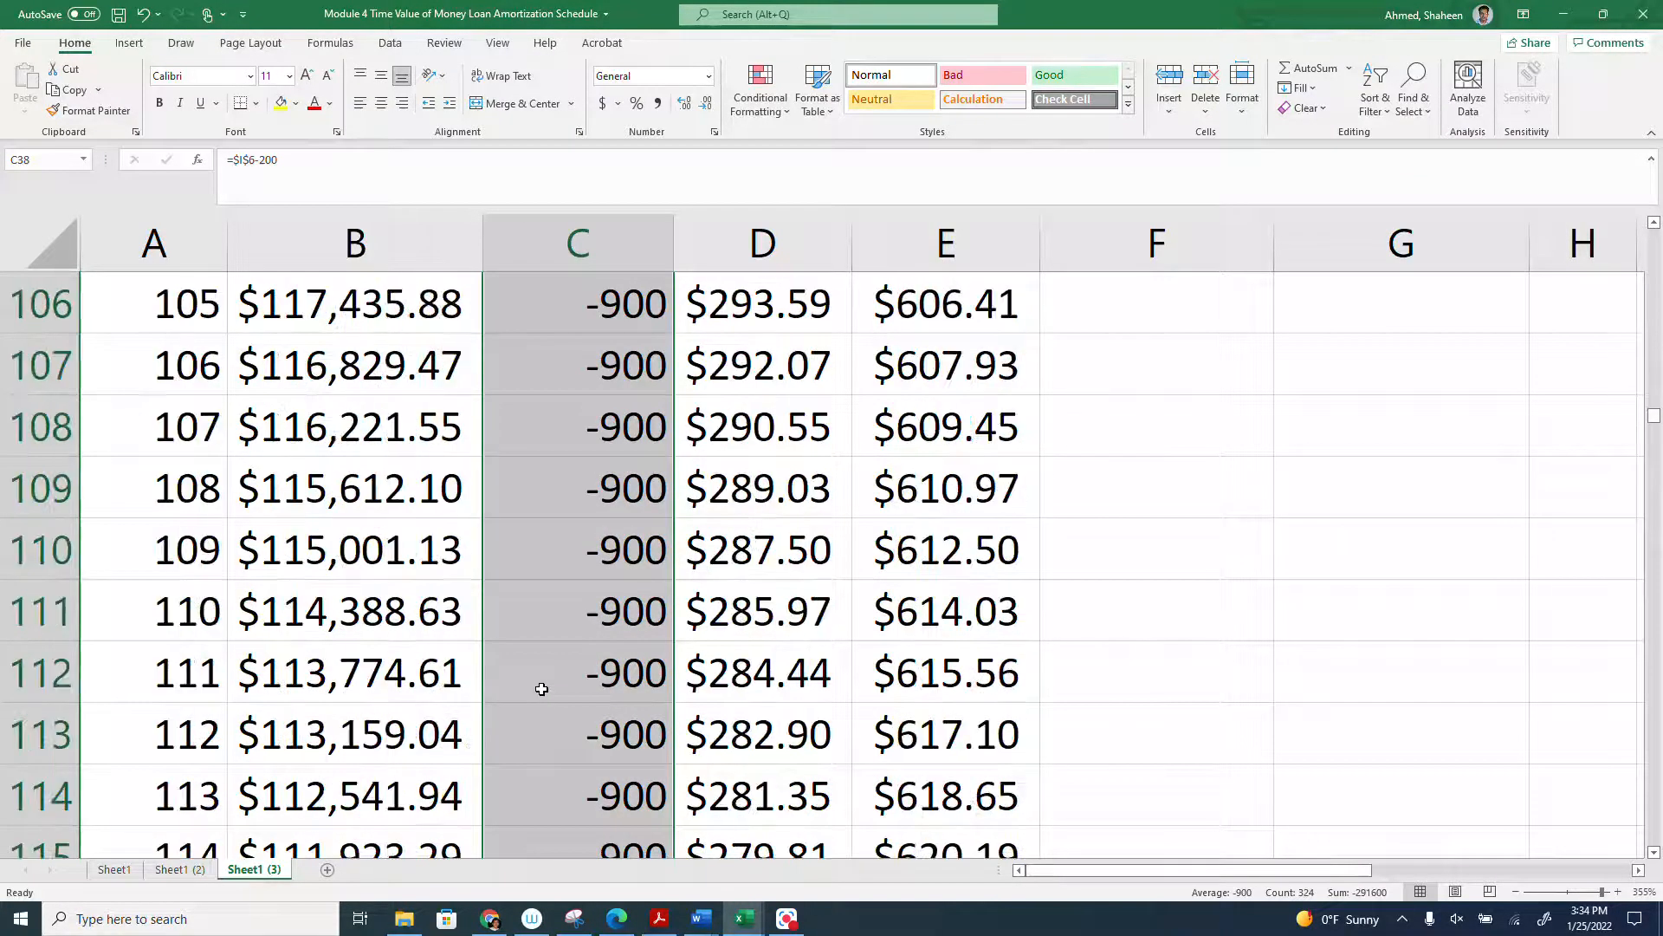
scroll(542, 689, "down", 15)
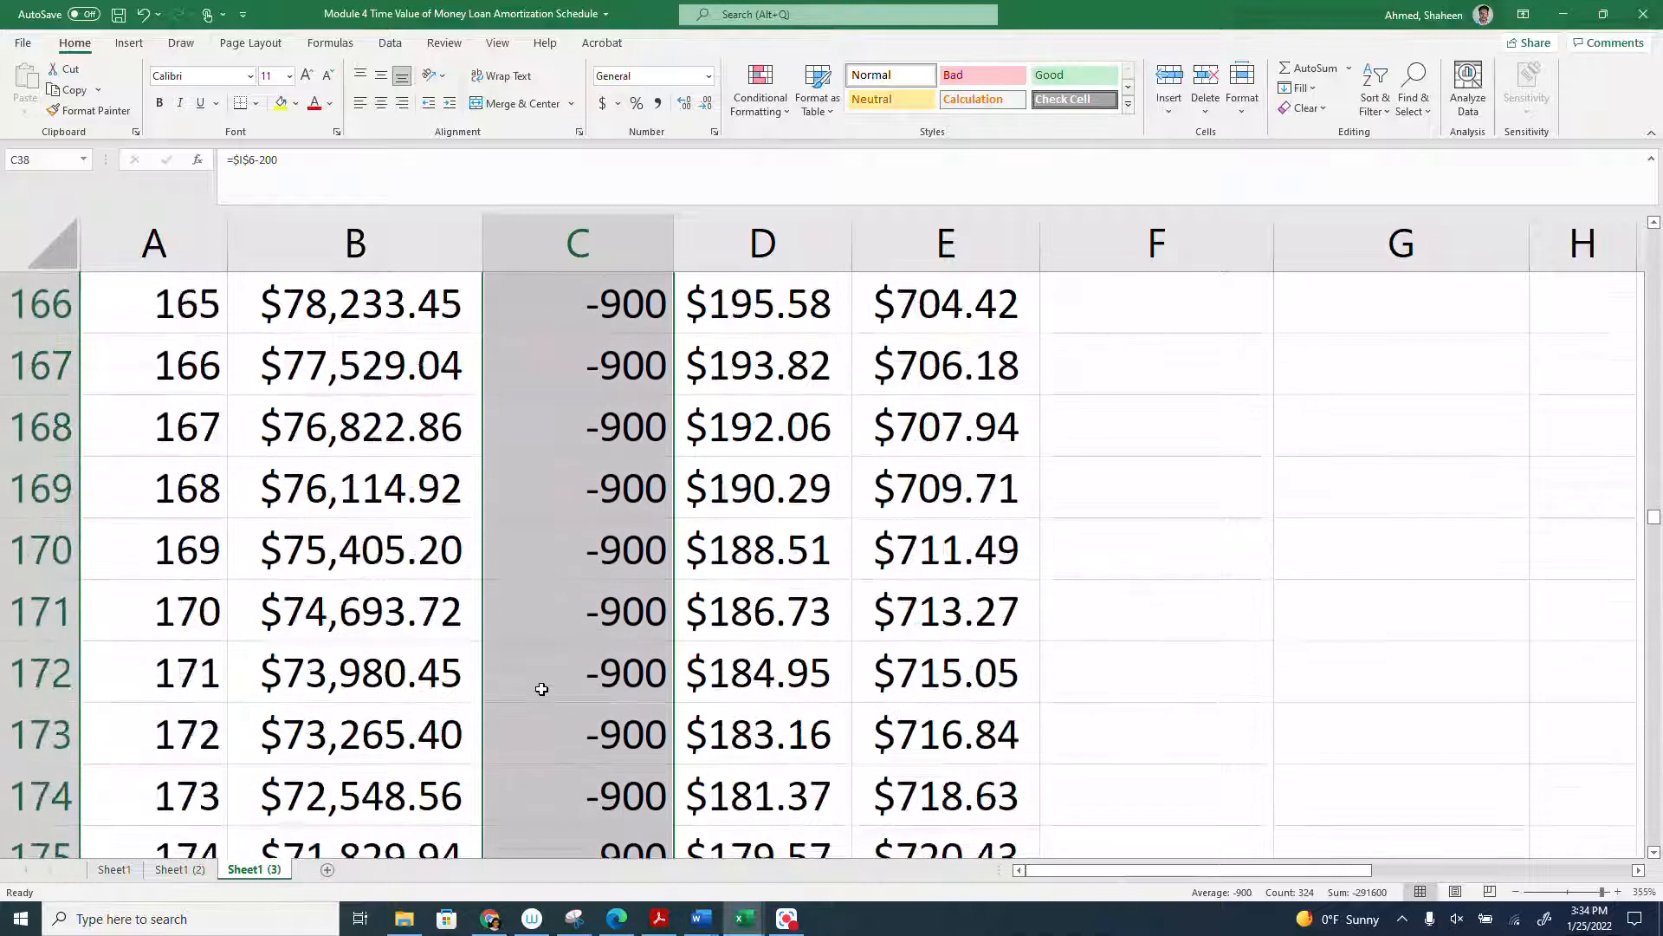
scroll(542, 689, "down", 14)
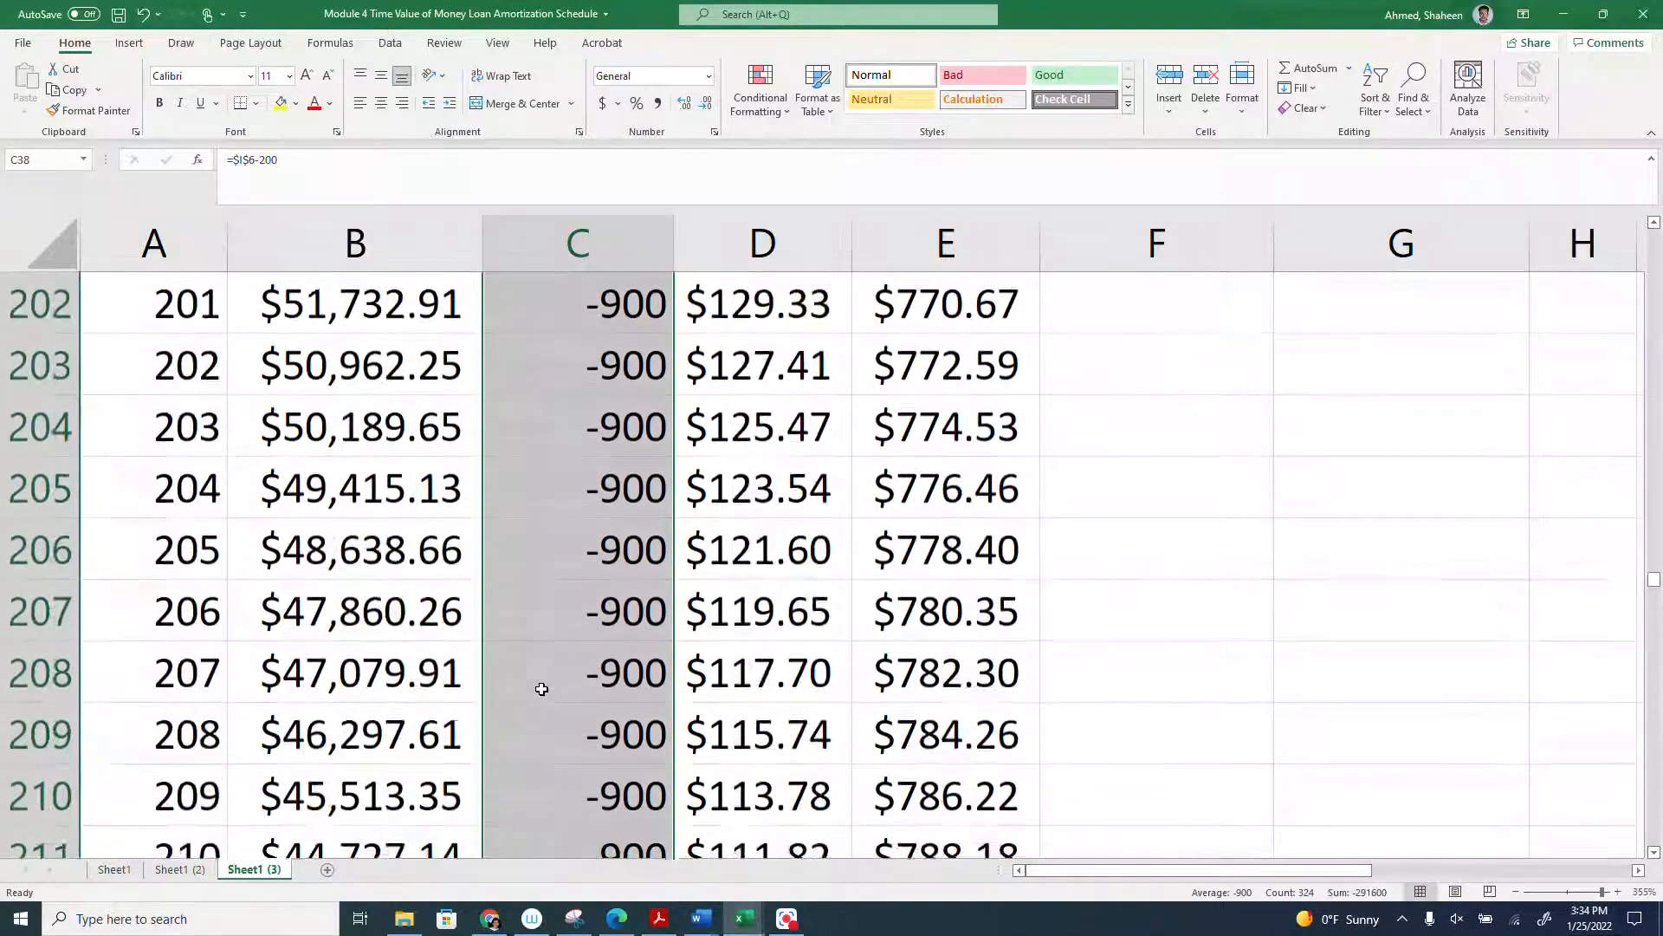
scroll(542, 689, "down", 9)
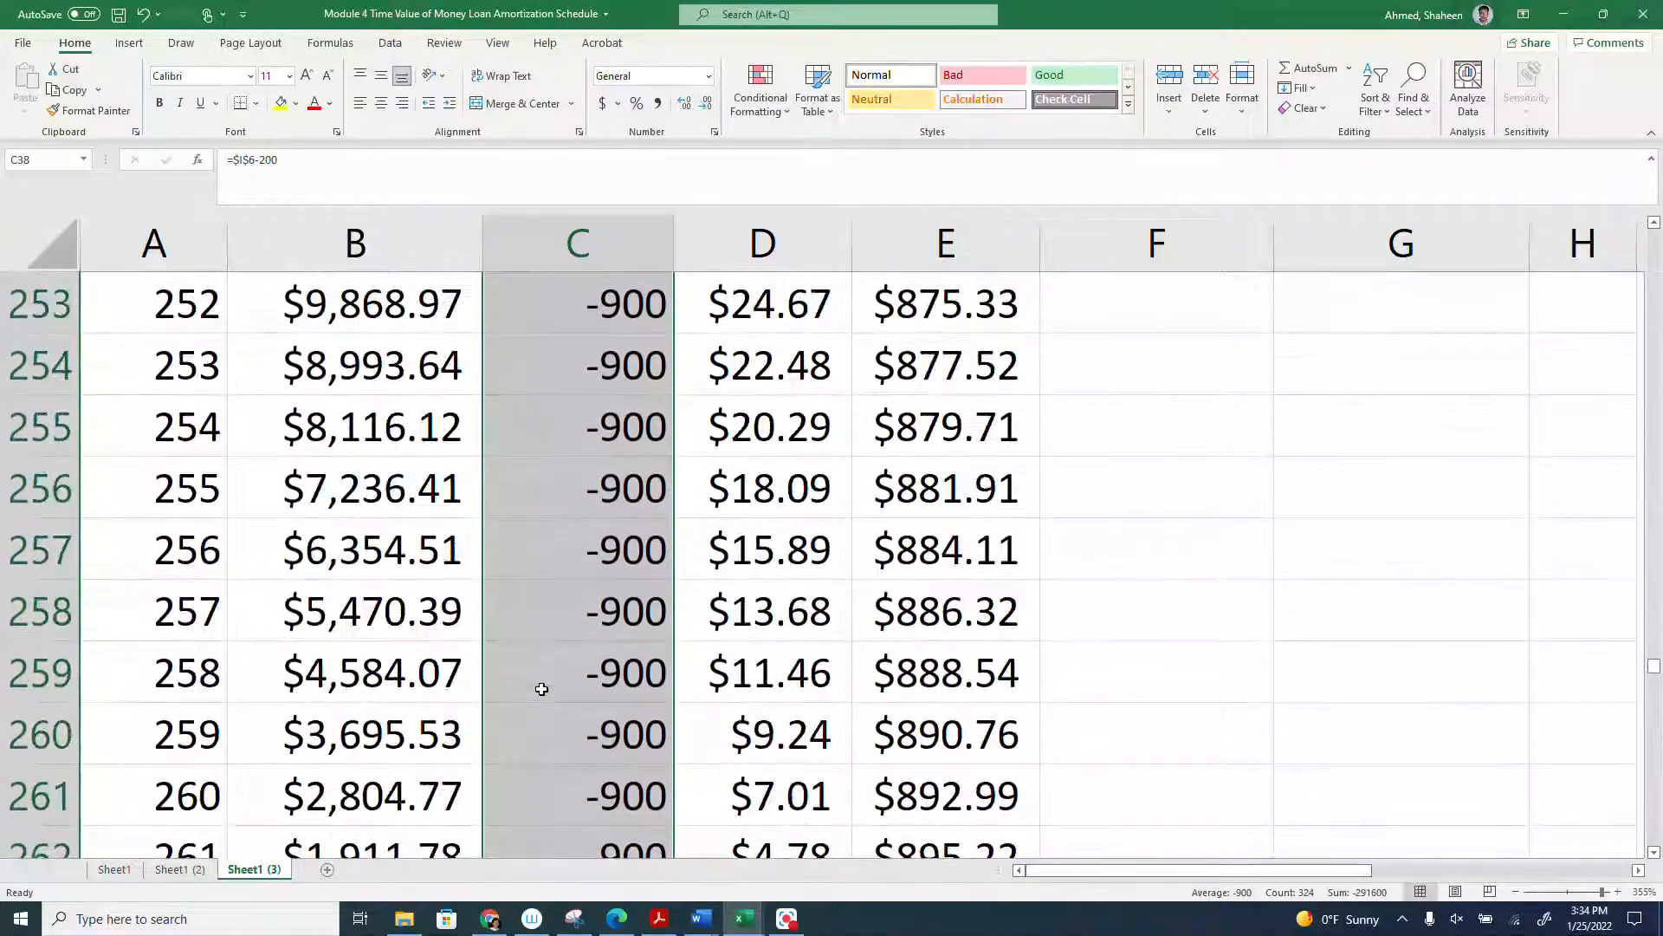
scroll(541, 689, "up", 1)
scroll(541, 688, "up", 1)
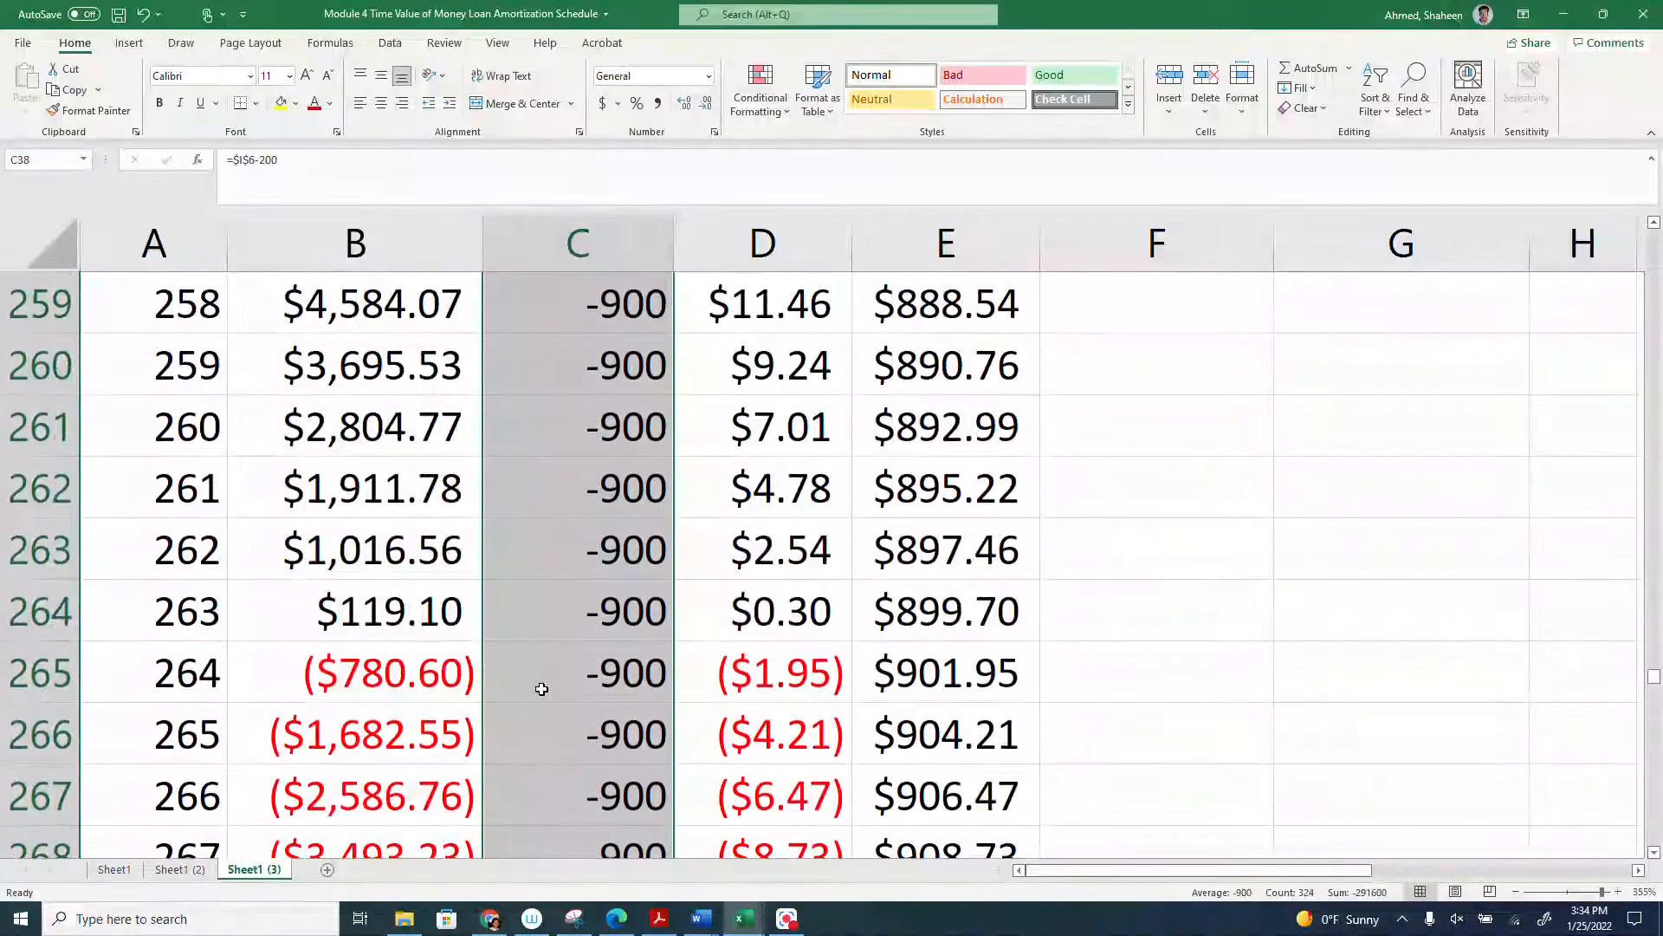
left_click(39, 674)
left_click_drag(39, 728, 39, 735)
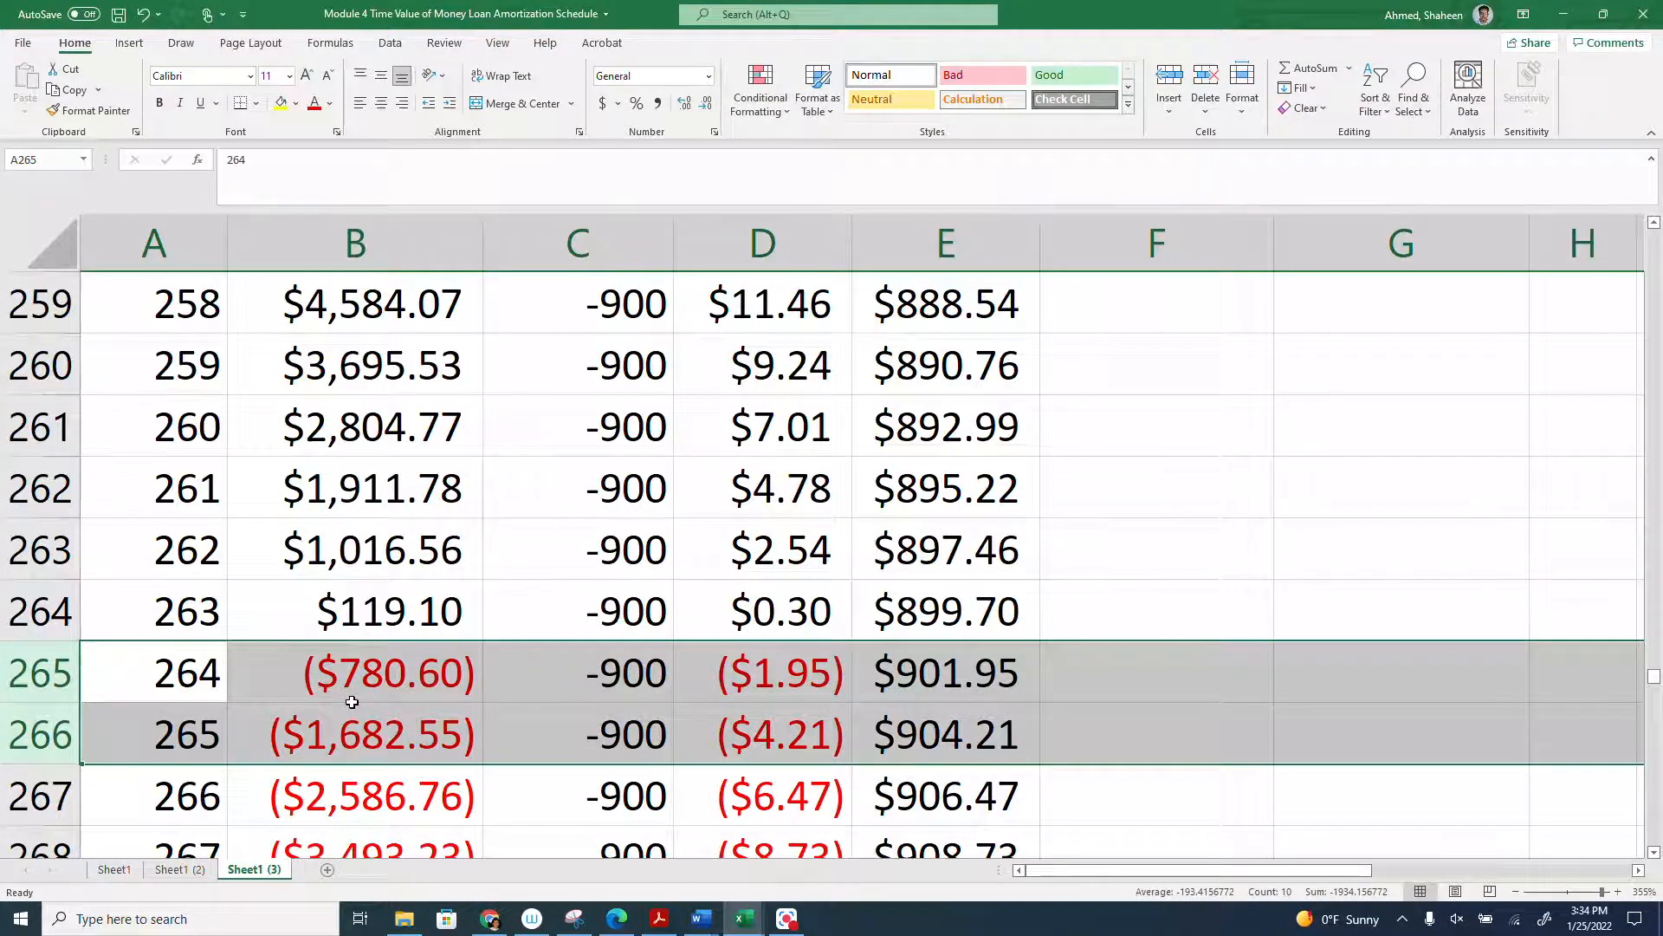
- Review the totals in F2 and G2 and the payment amounts around month 37, where the extra 200 starts
scroll(352, 701, "up", 8)
scroll(352, 702, "up", 20)
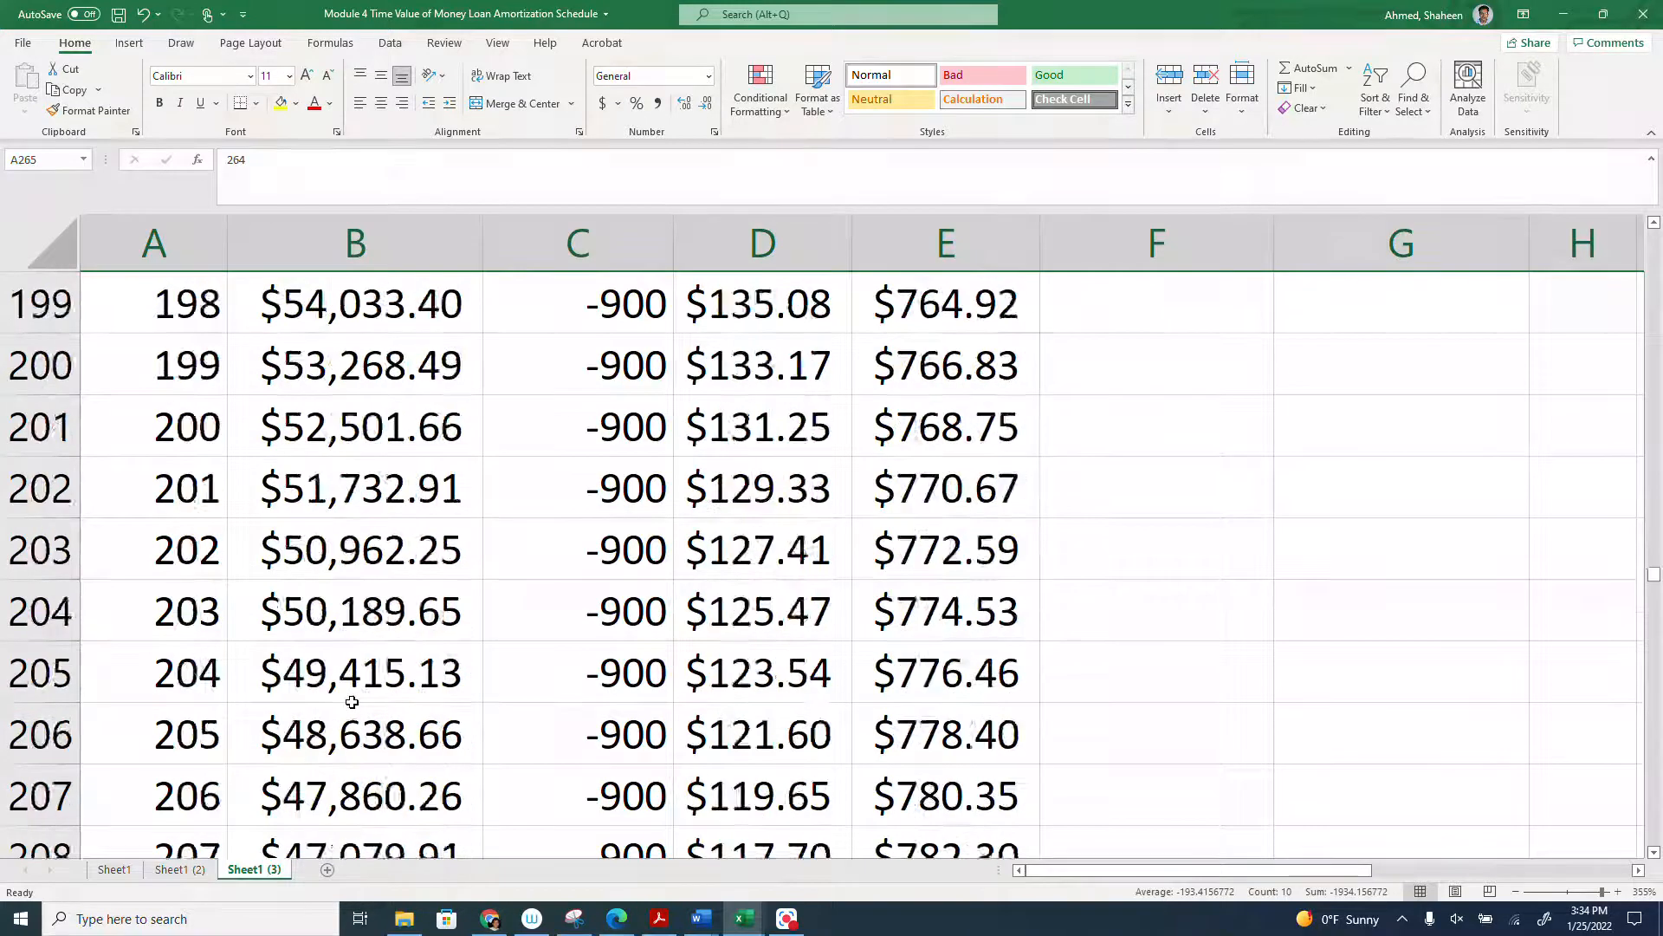
scroll(352, 702, "up", 20)
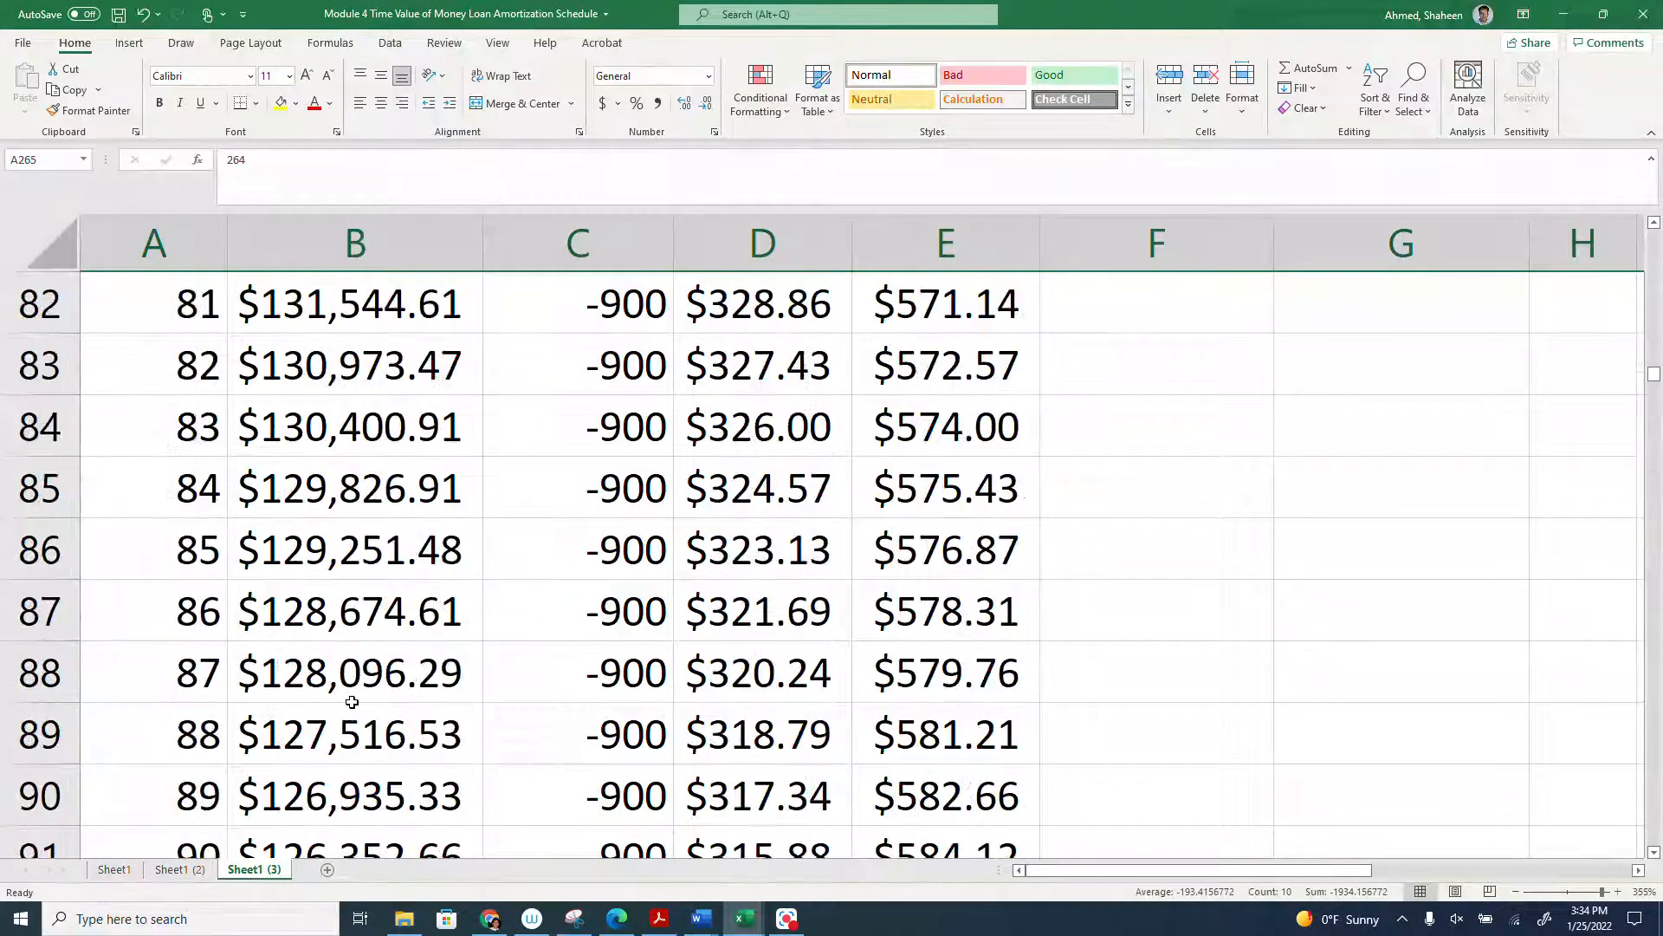
scroll(352, 702, "up", 9)
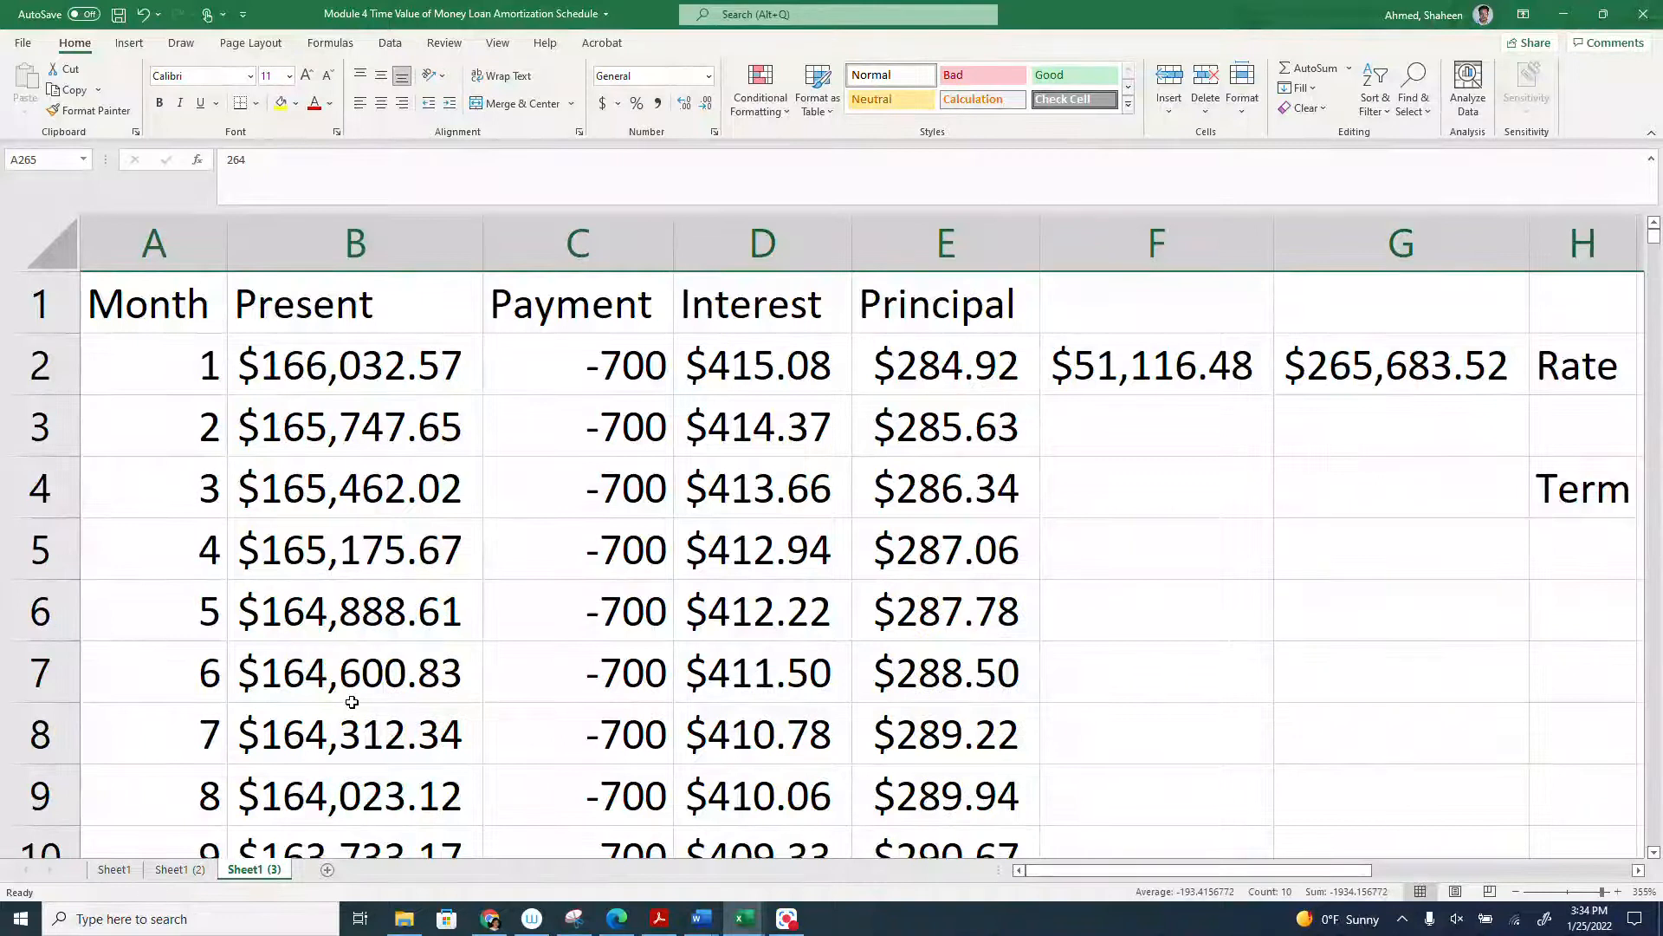
scroll(351, 702, "down", 11)
scroll(352, 701, "up", 1)
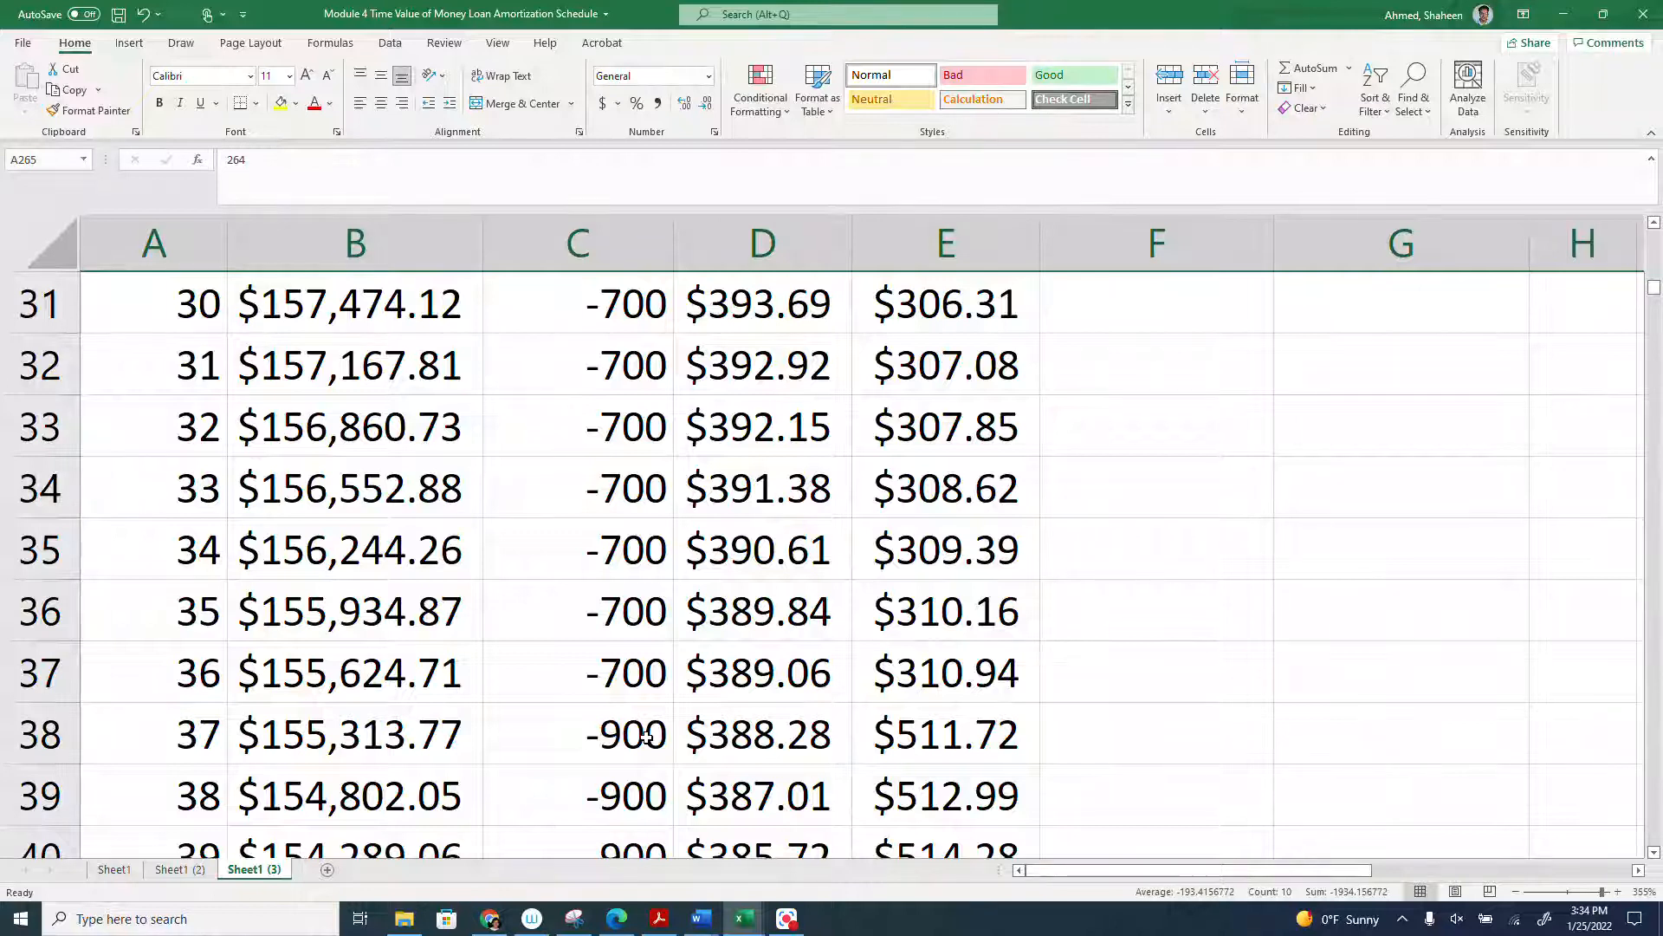
scroll(646, 737, "down", 20)
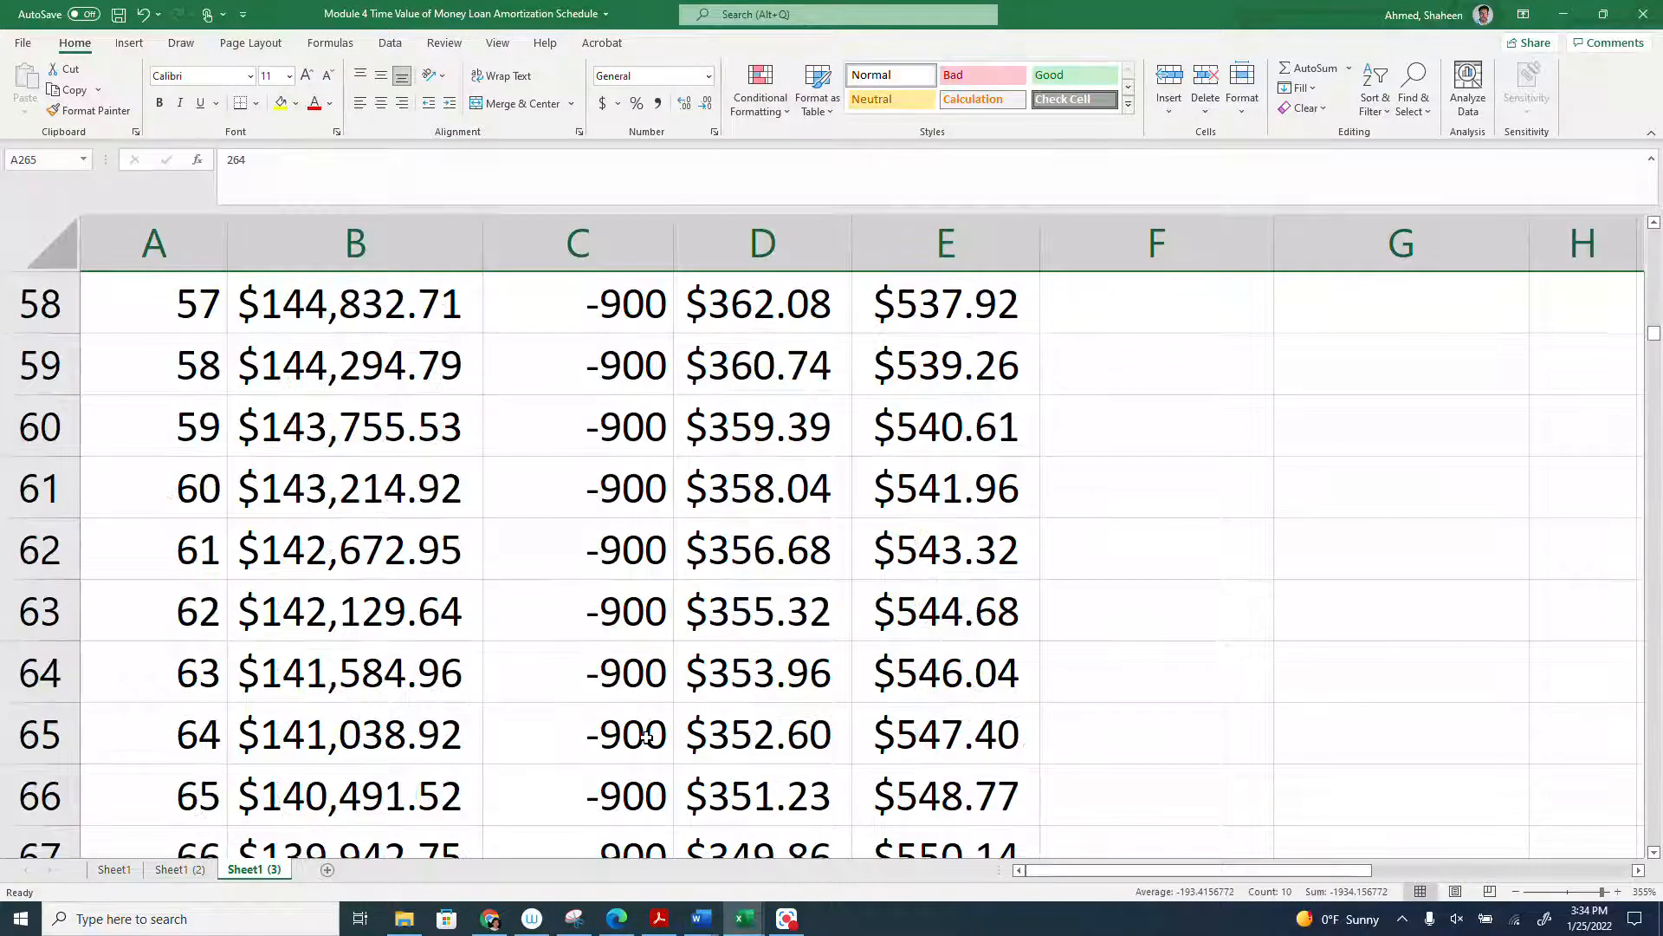
- Clear the contents of rows 265 to 361, removing the months with a negative present value from the extra-payment schedule
scroll(646, 737, "down", 20)
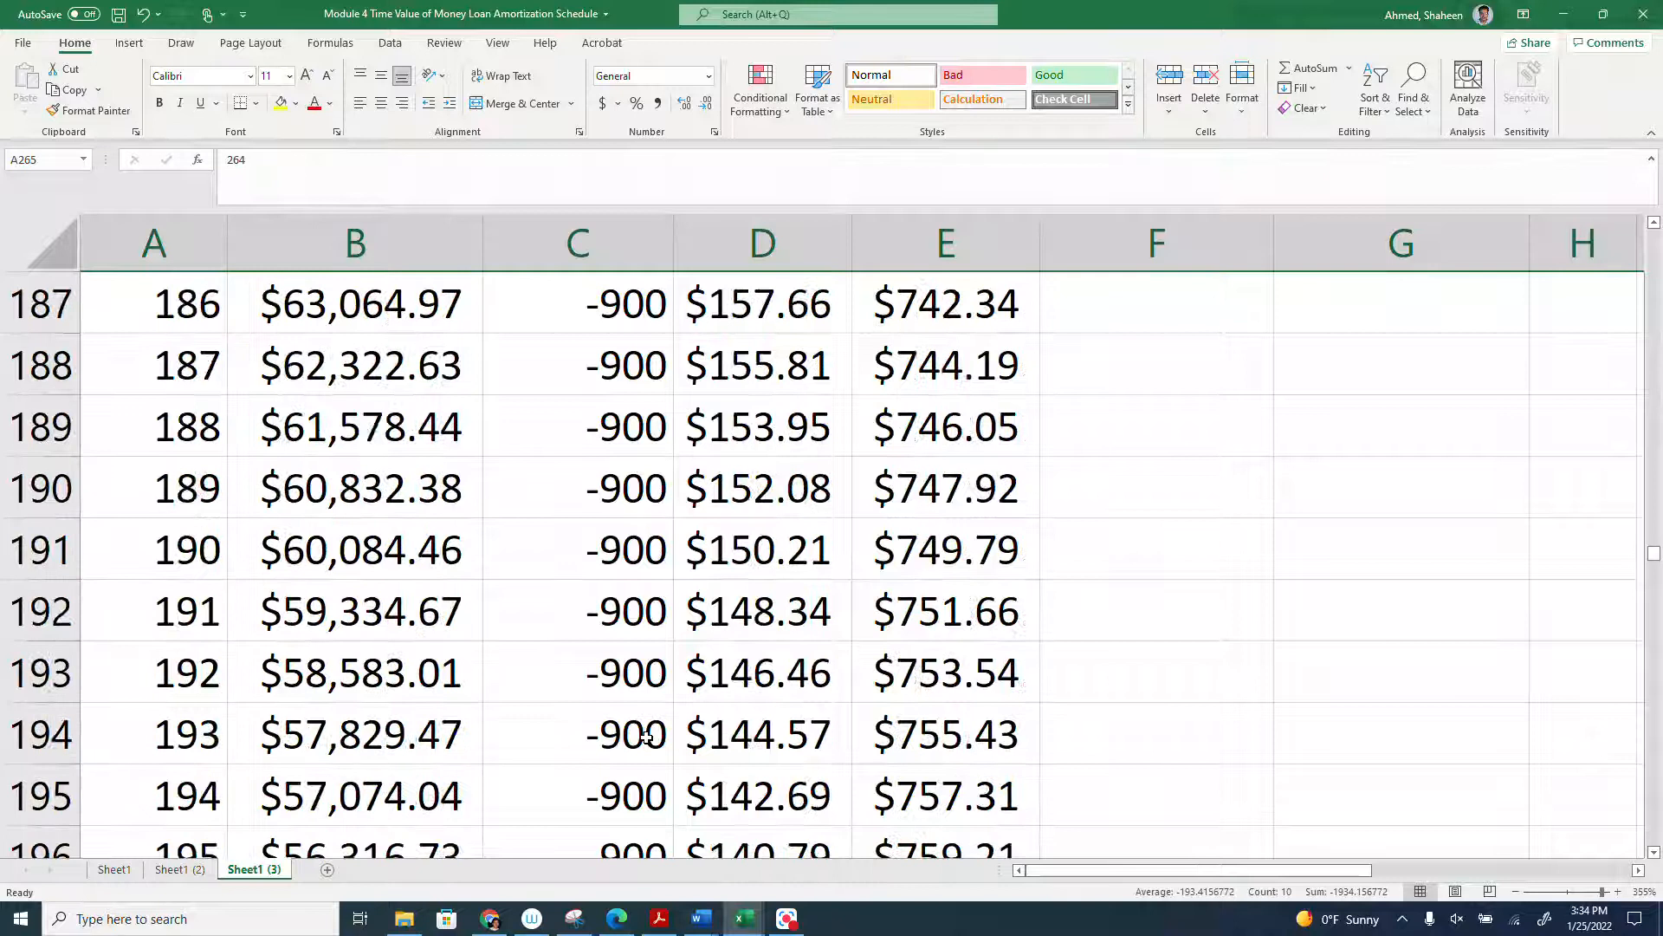
scroll(647, 737, "down", 8)
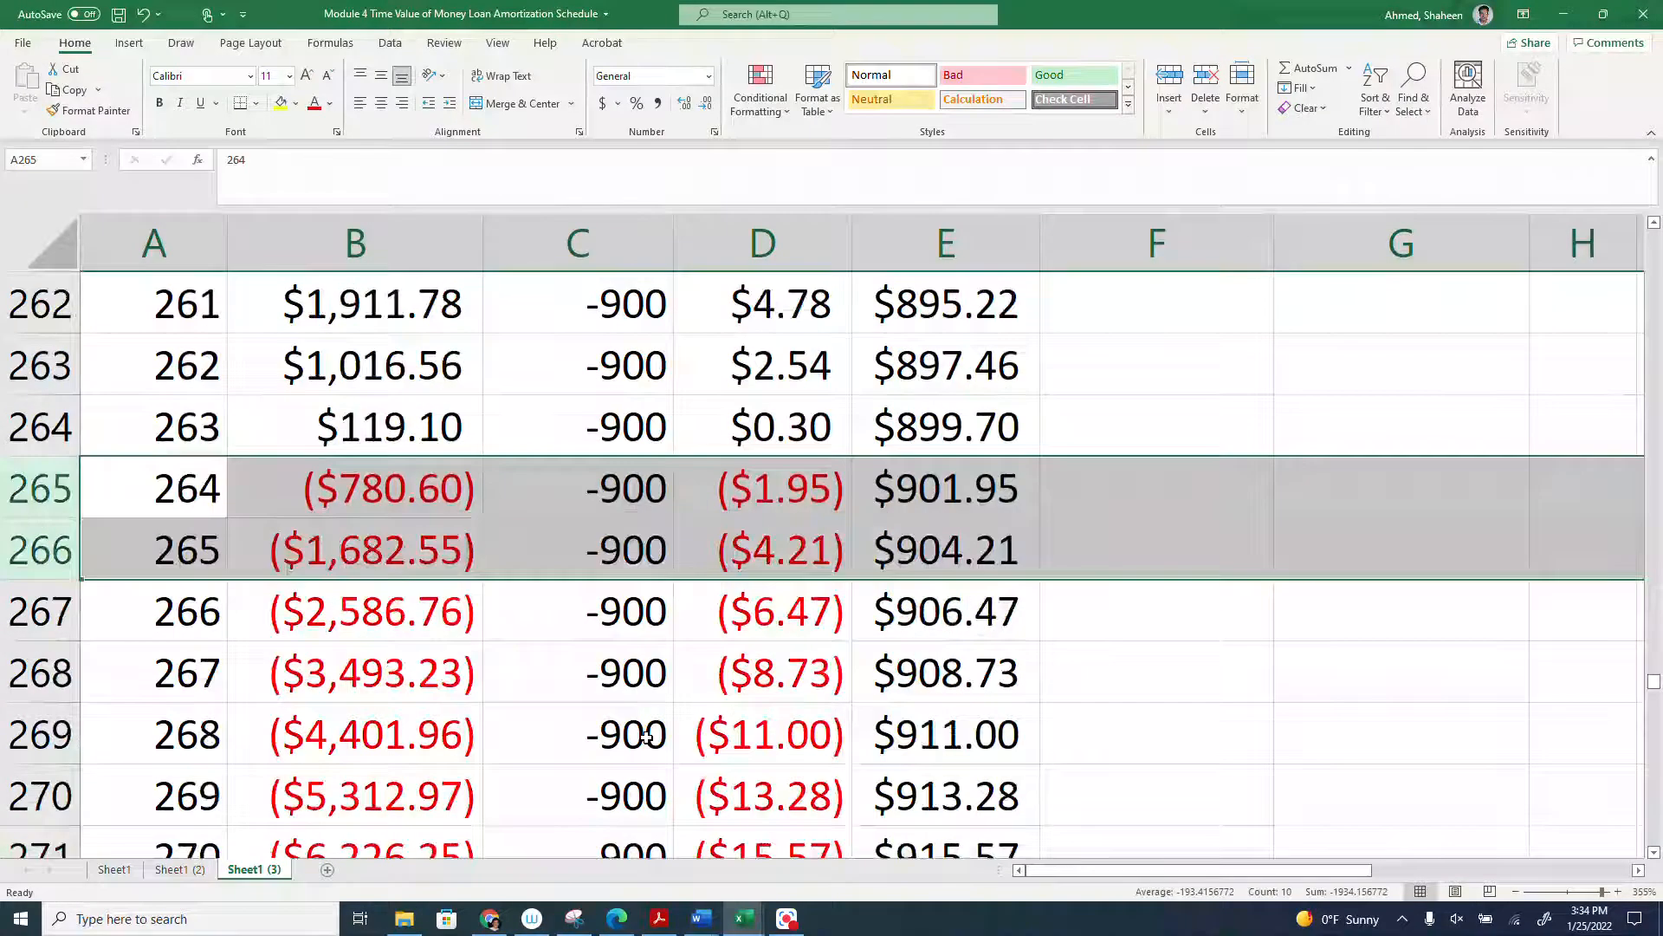
left_click_drag(57, 505, 43, 754)
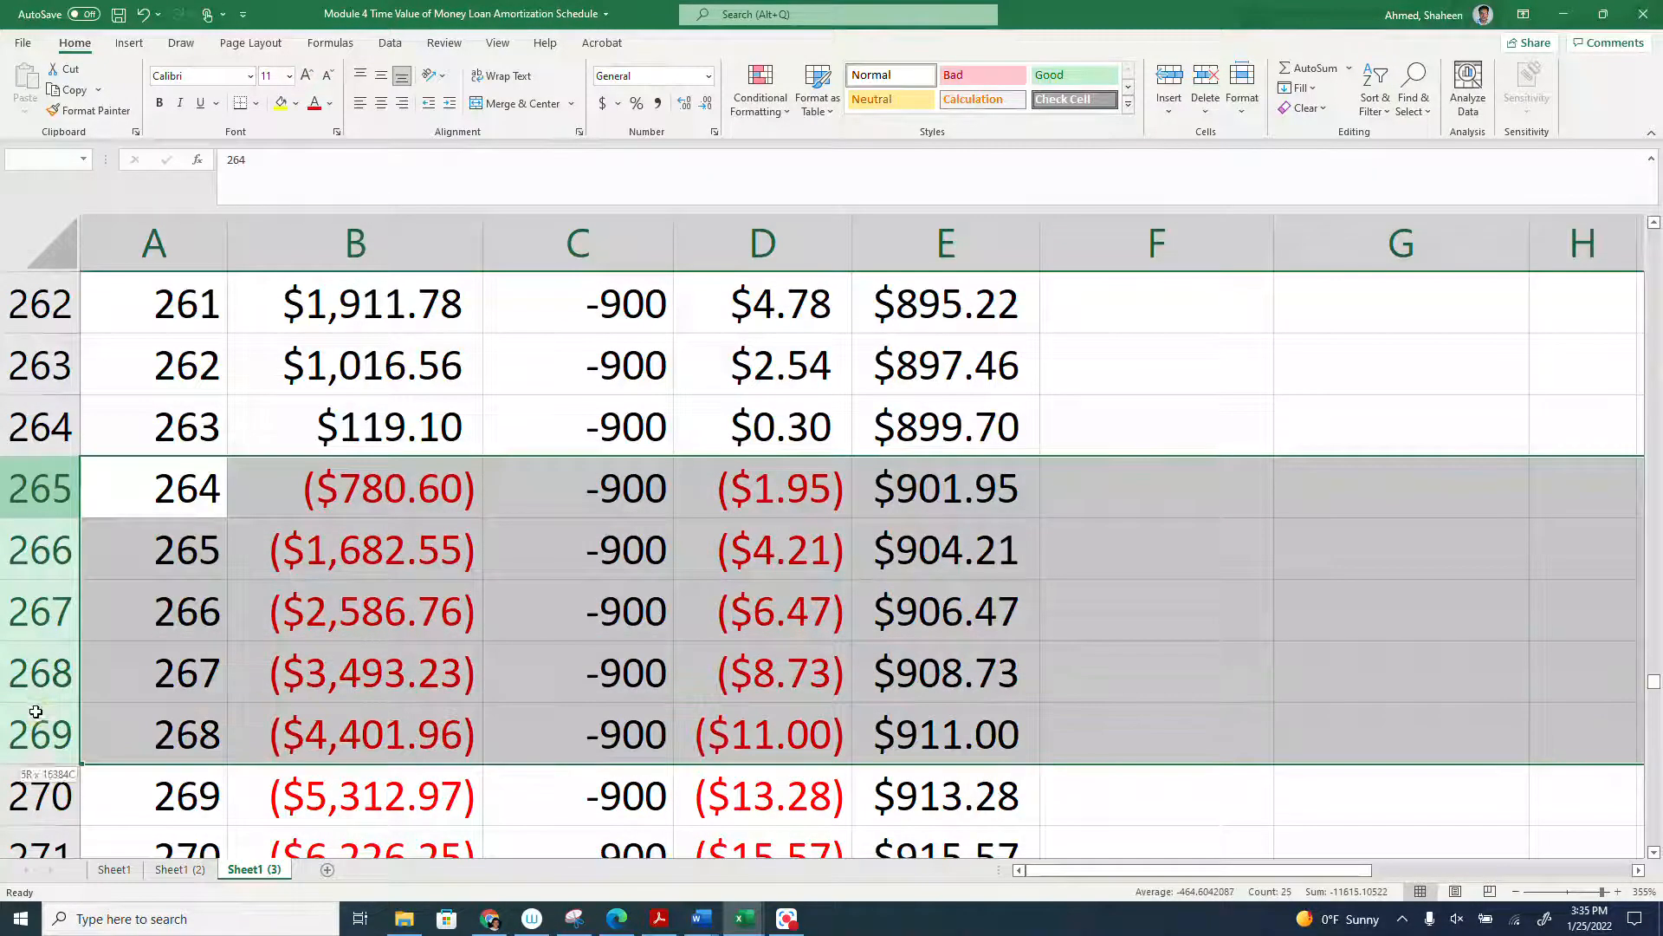
scroll(428, 755, "down", 7)
scroll(428, 755, "down", 20)
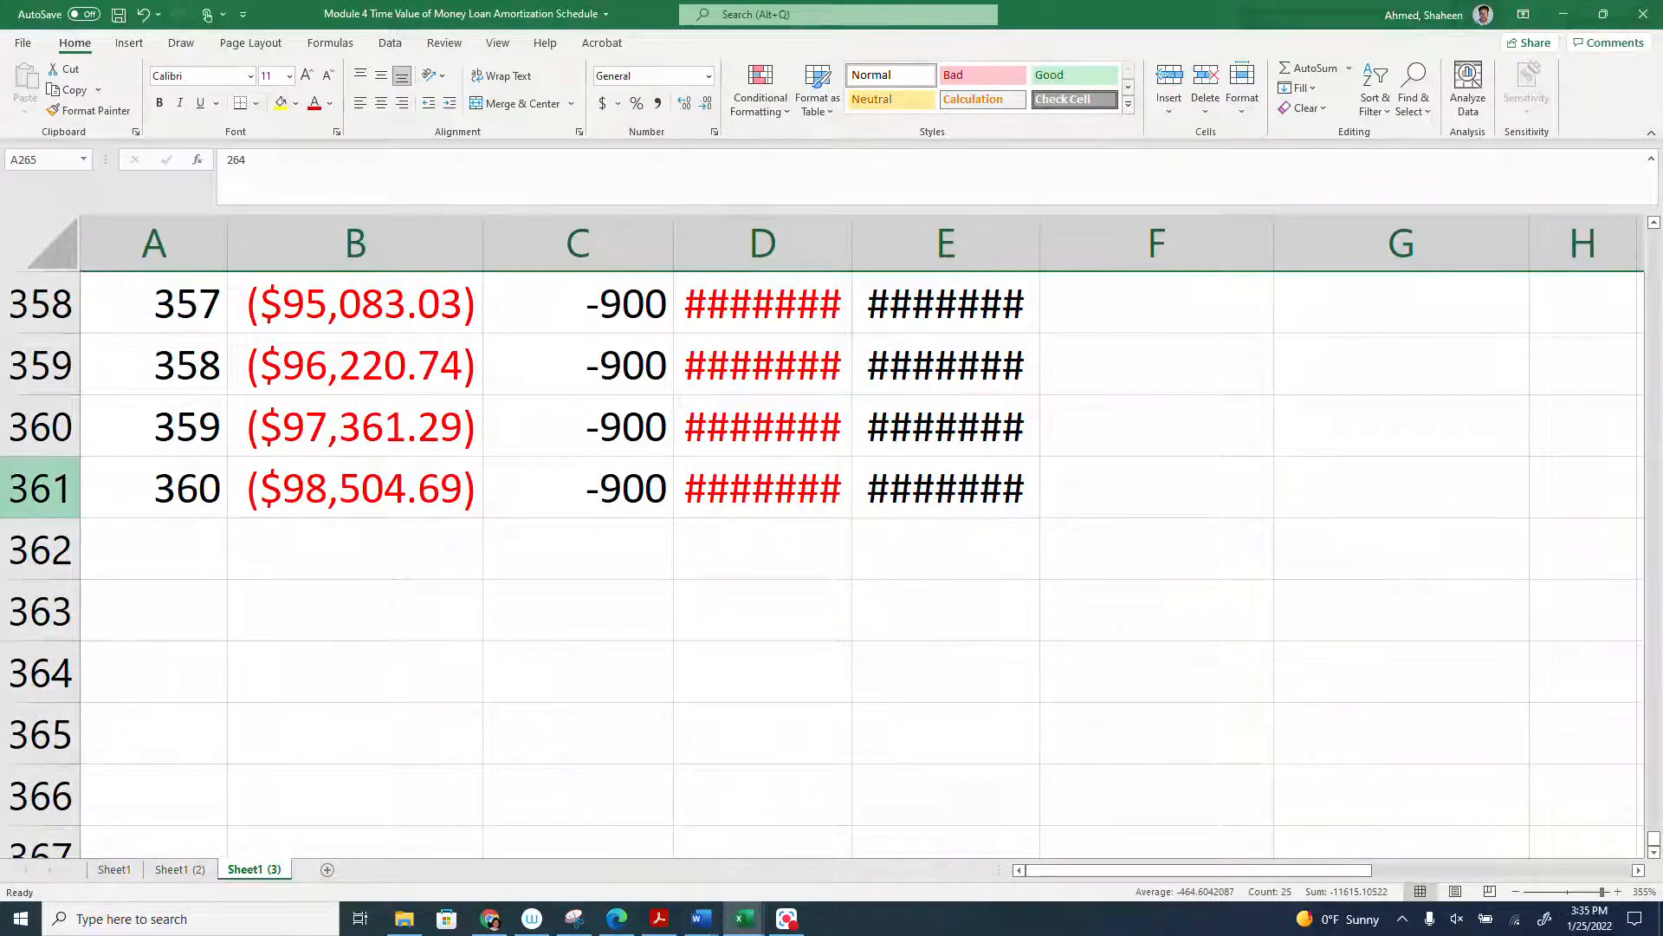
left_click(40, 488)
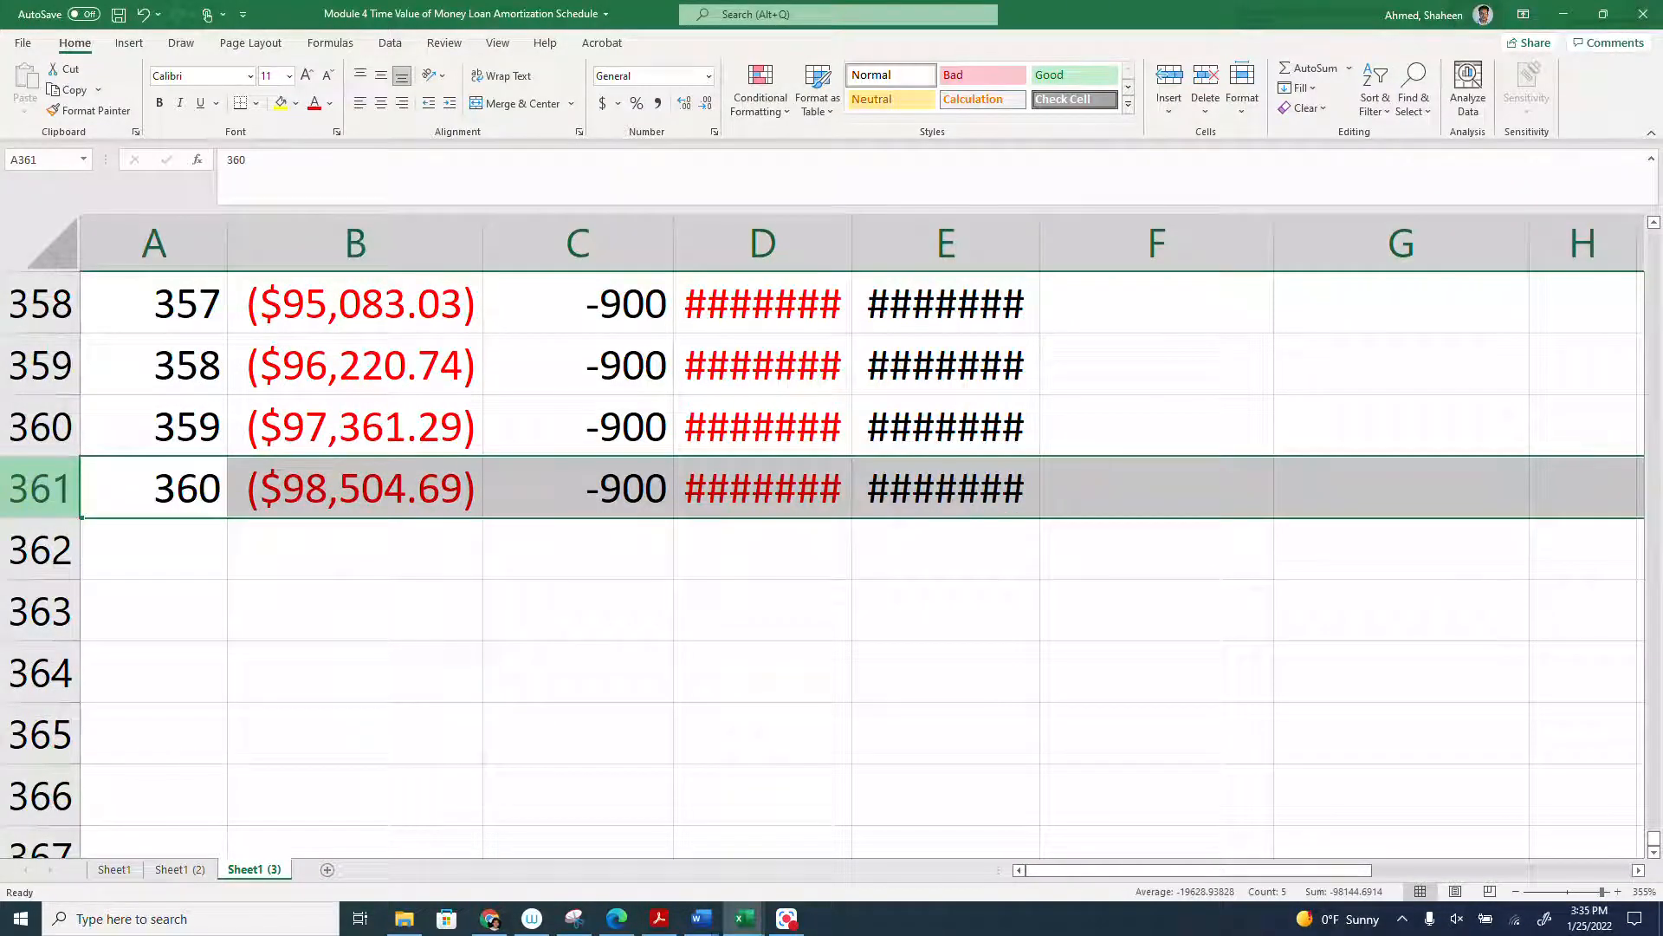
scroll(23, 498, "up", 20)
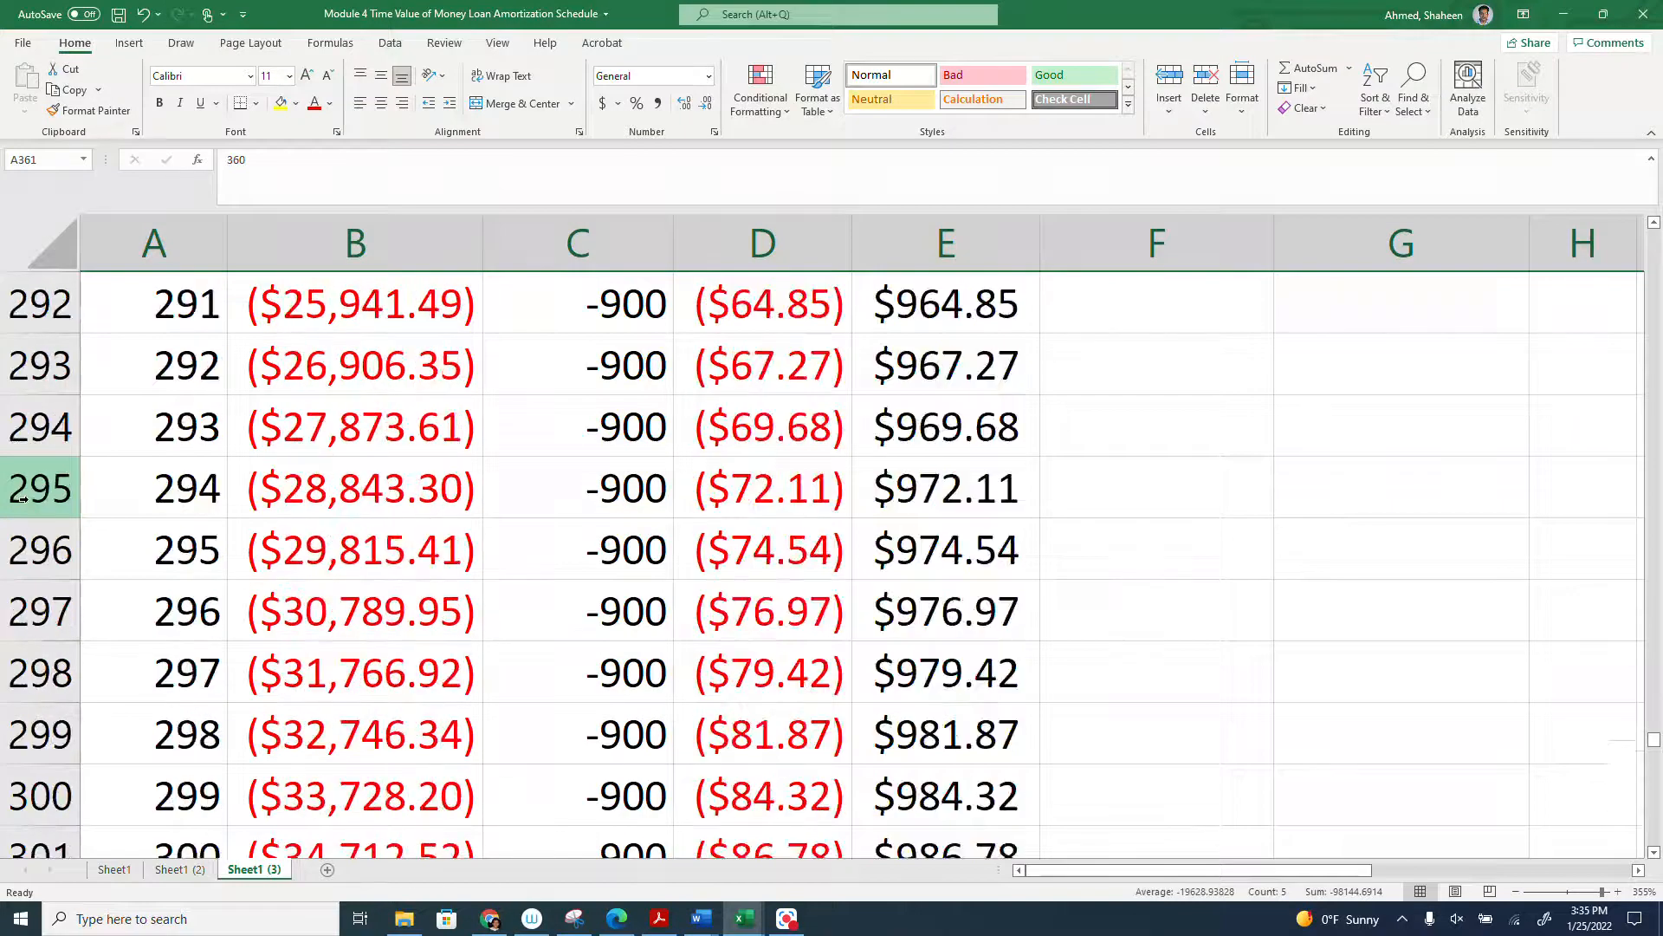
scroll(22, 498, "down", 4)
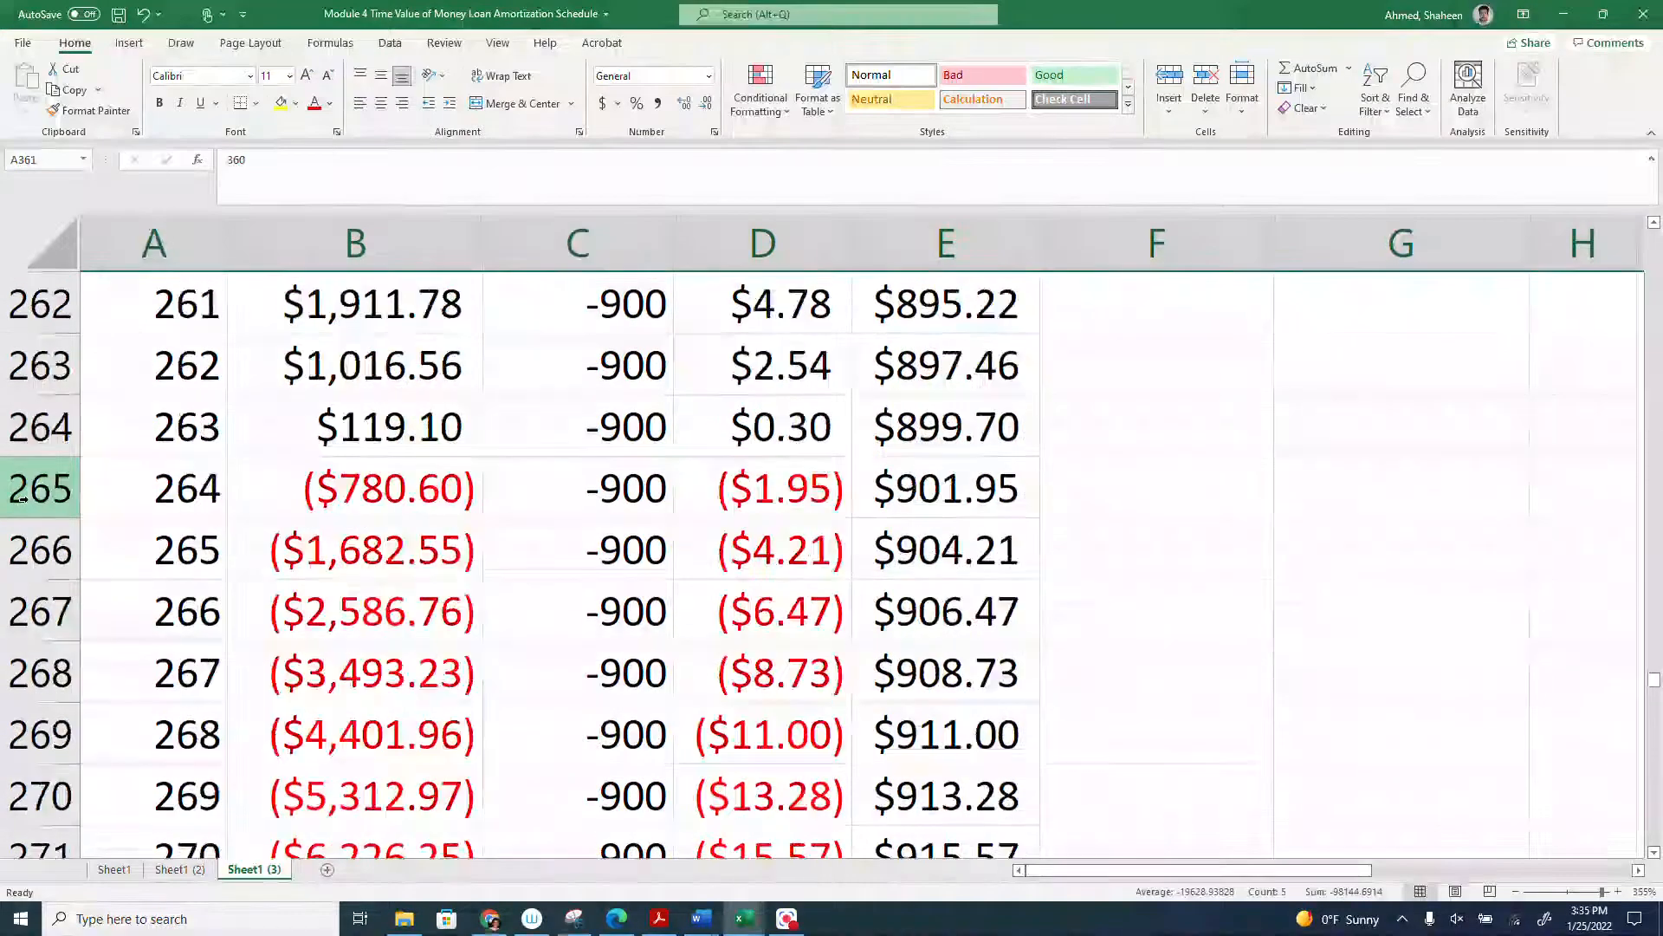
left_click(22, 488, "shift")
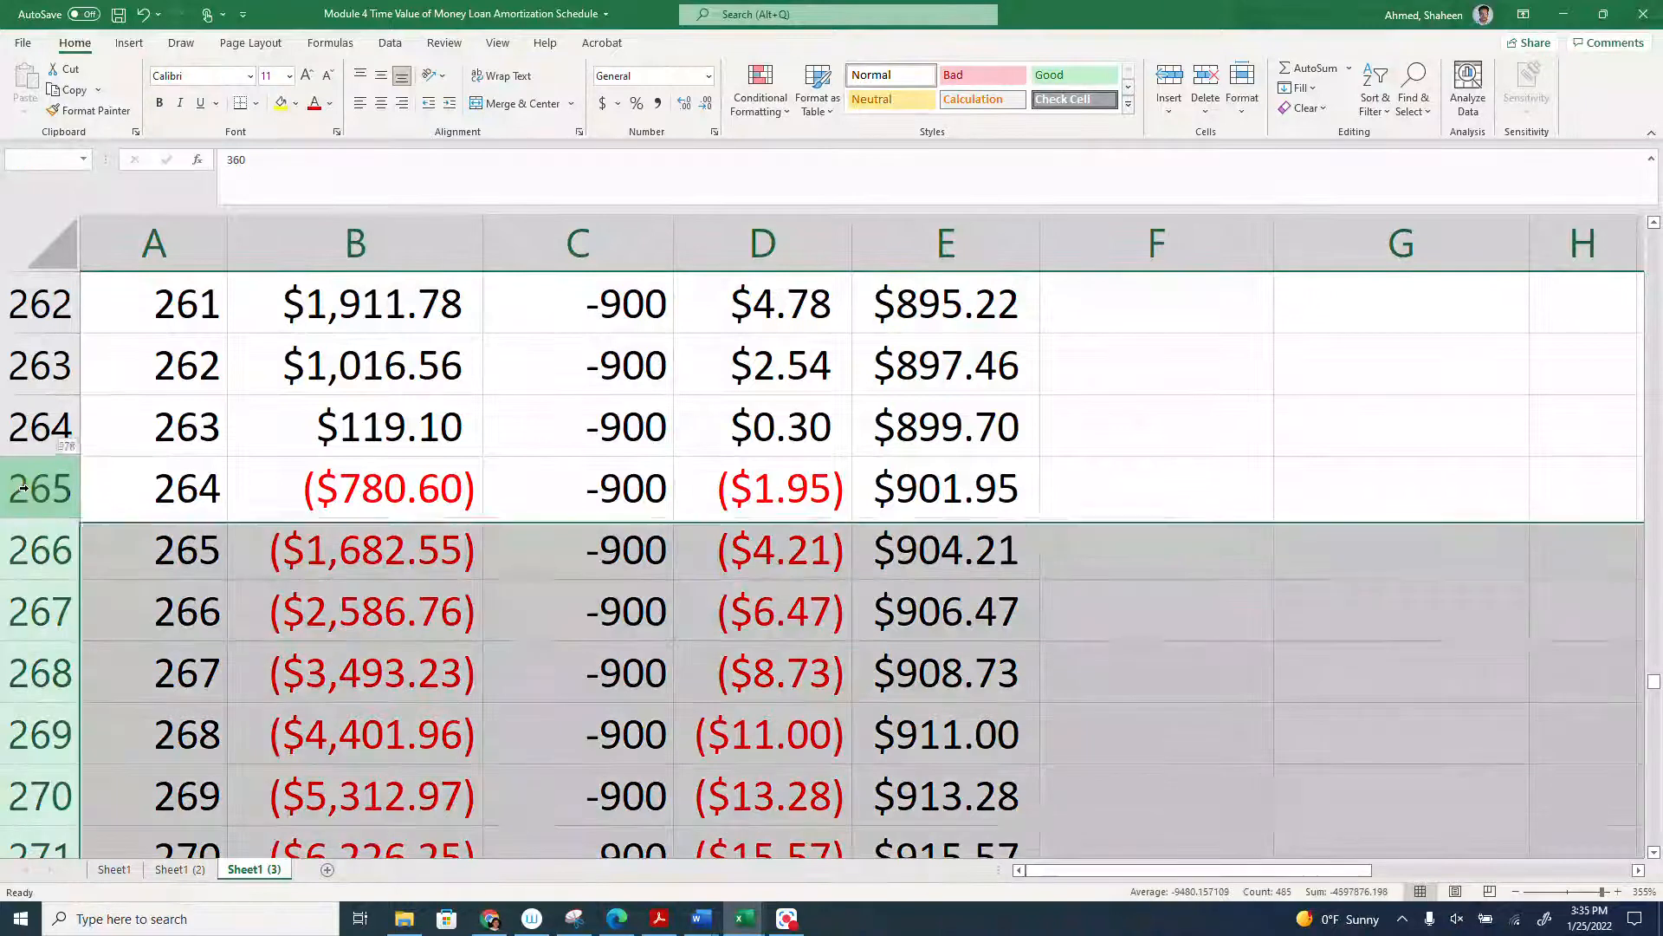
key("Delete")
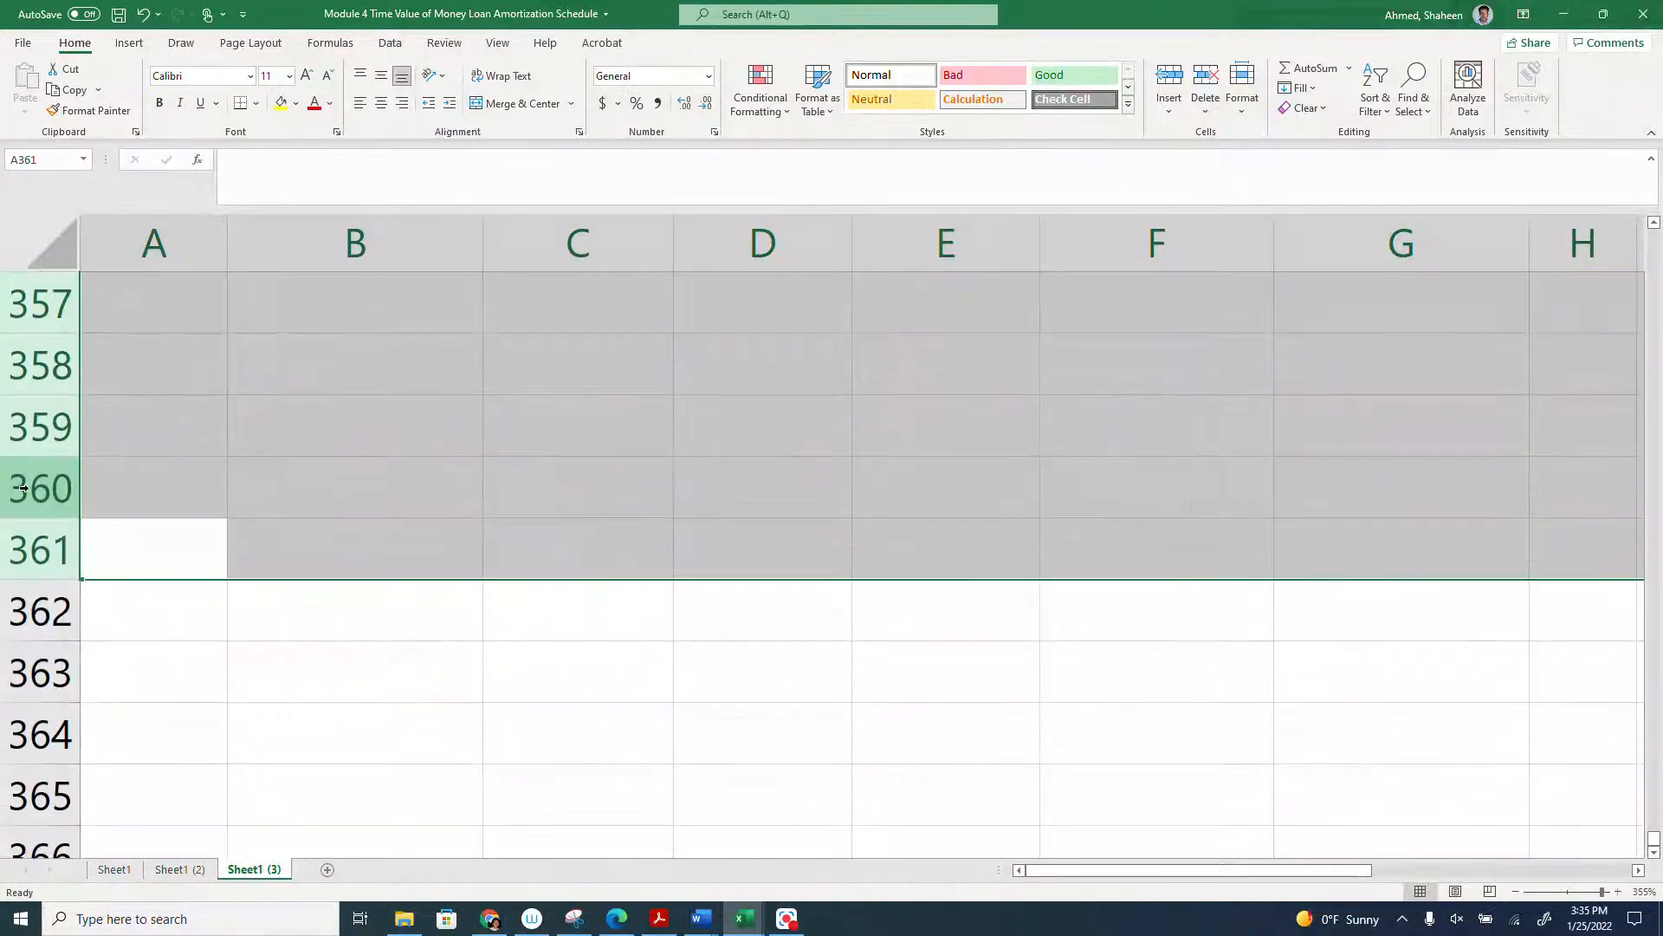
scroll(626, 317, "up", 9)
scroll(620, 365, "up", 20)
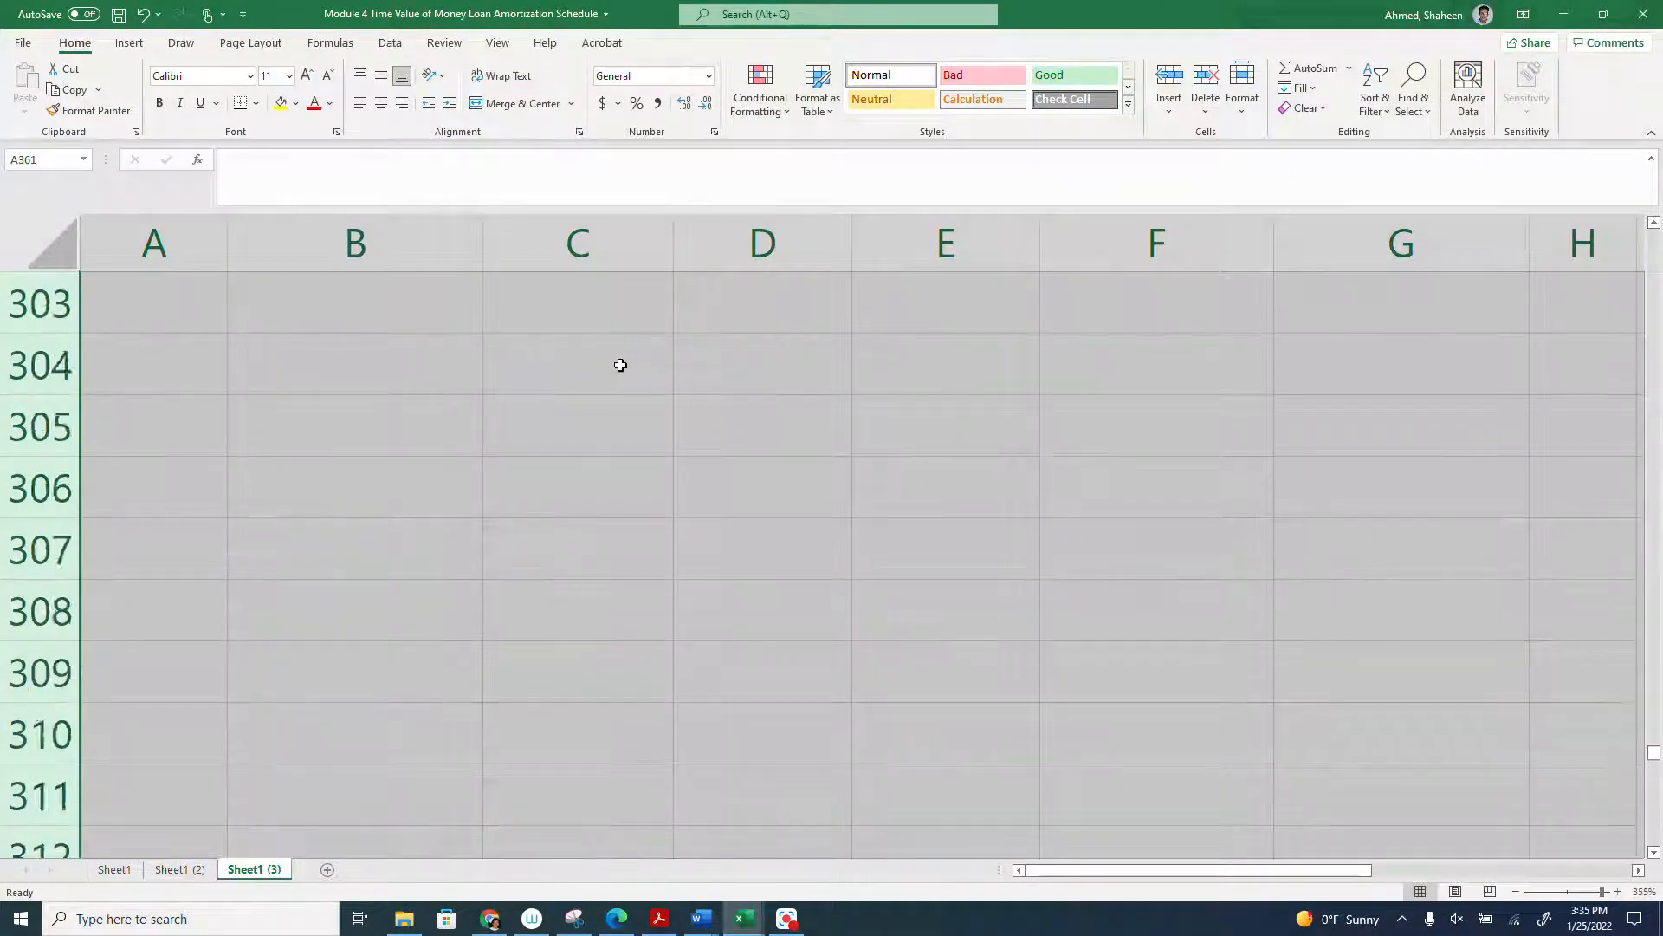
scroll(620, 365, "down", 2)
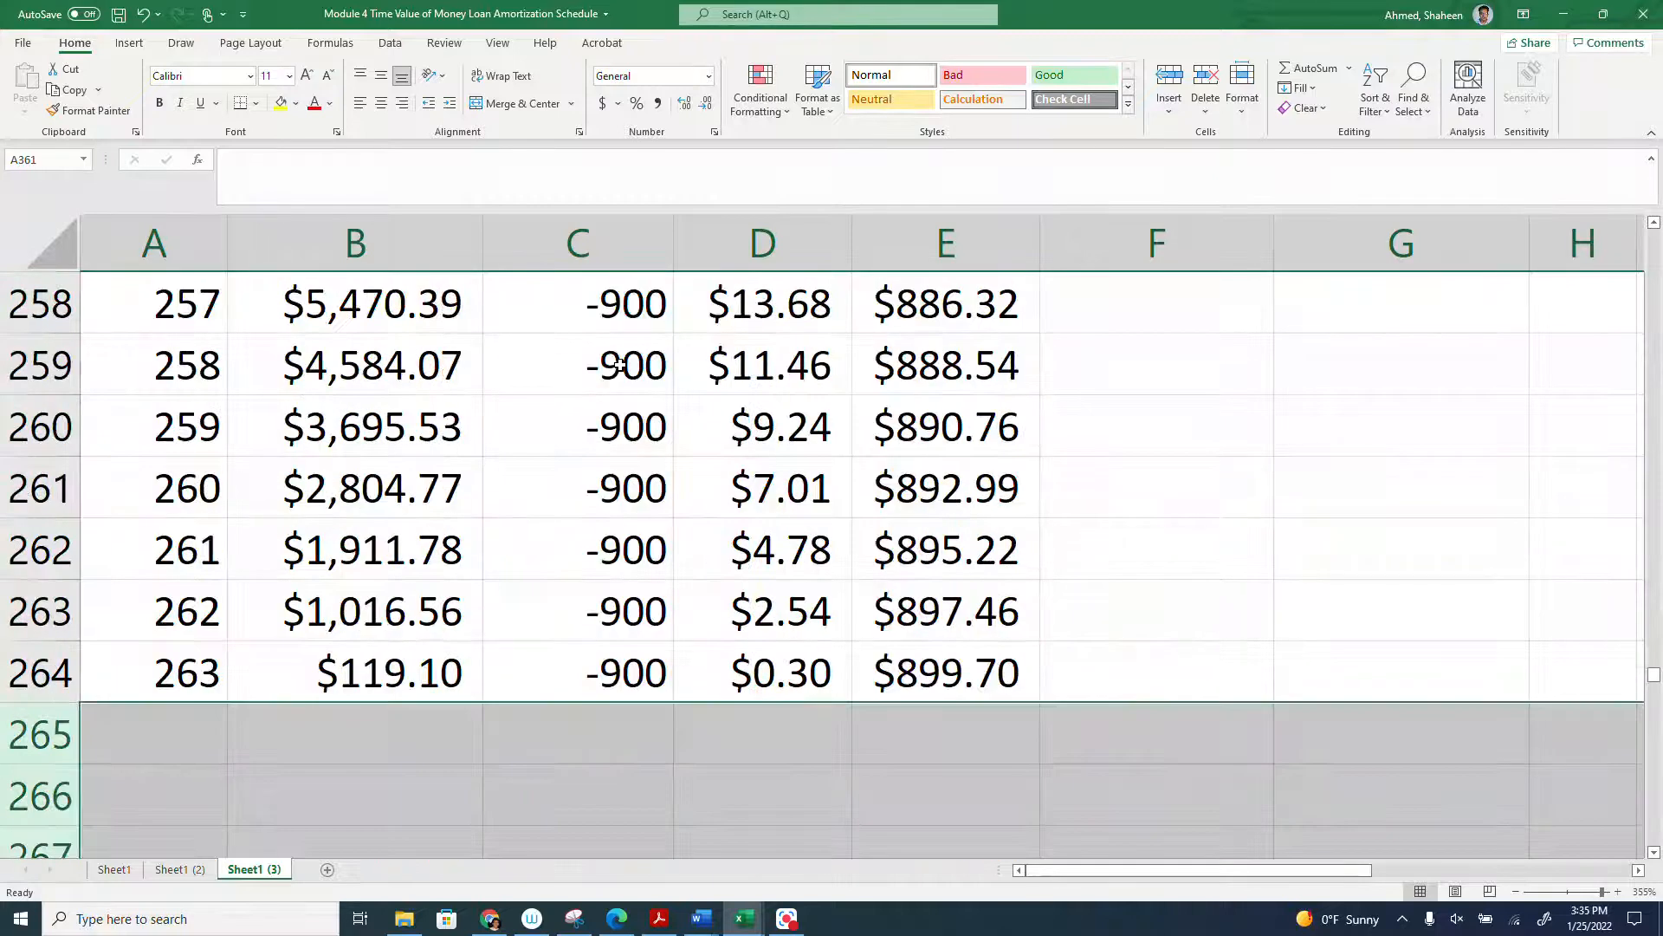
left_click(451, 562)
left_click(372, 723)
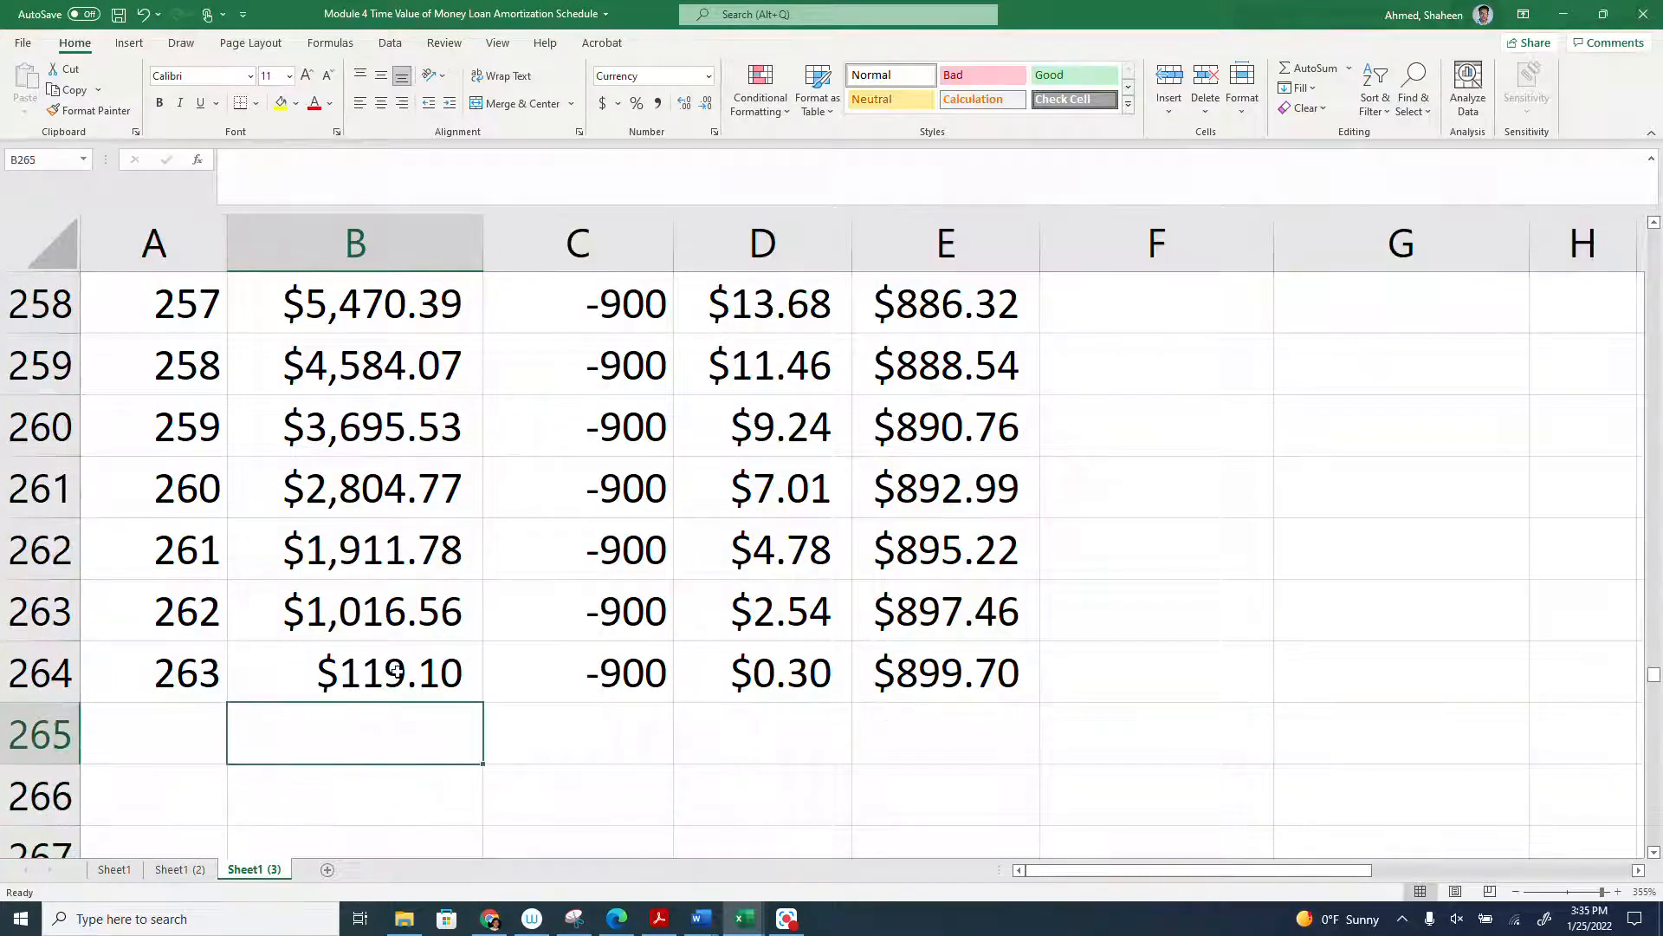
type("=")
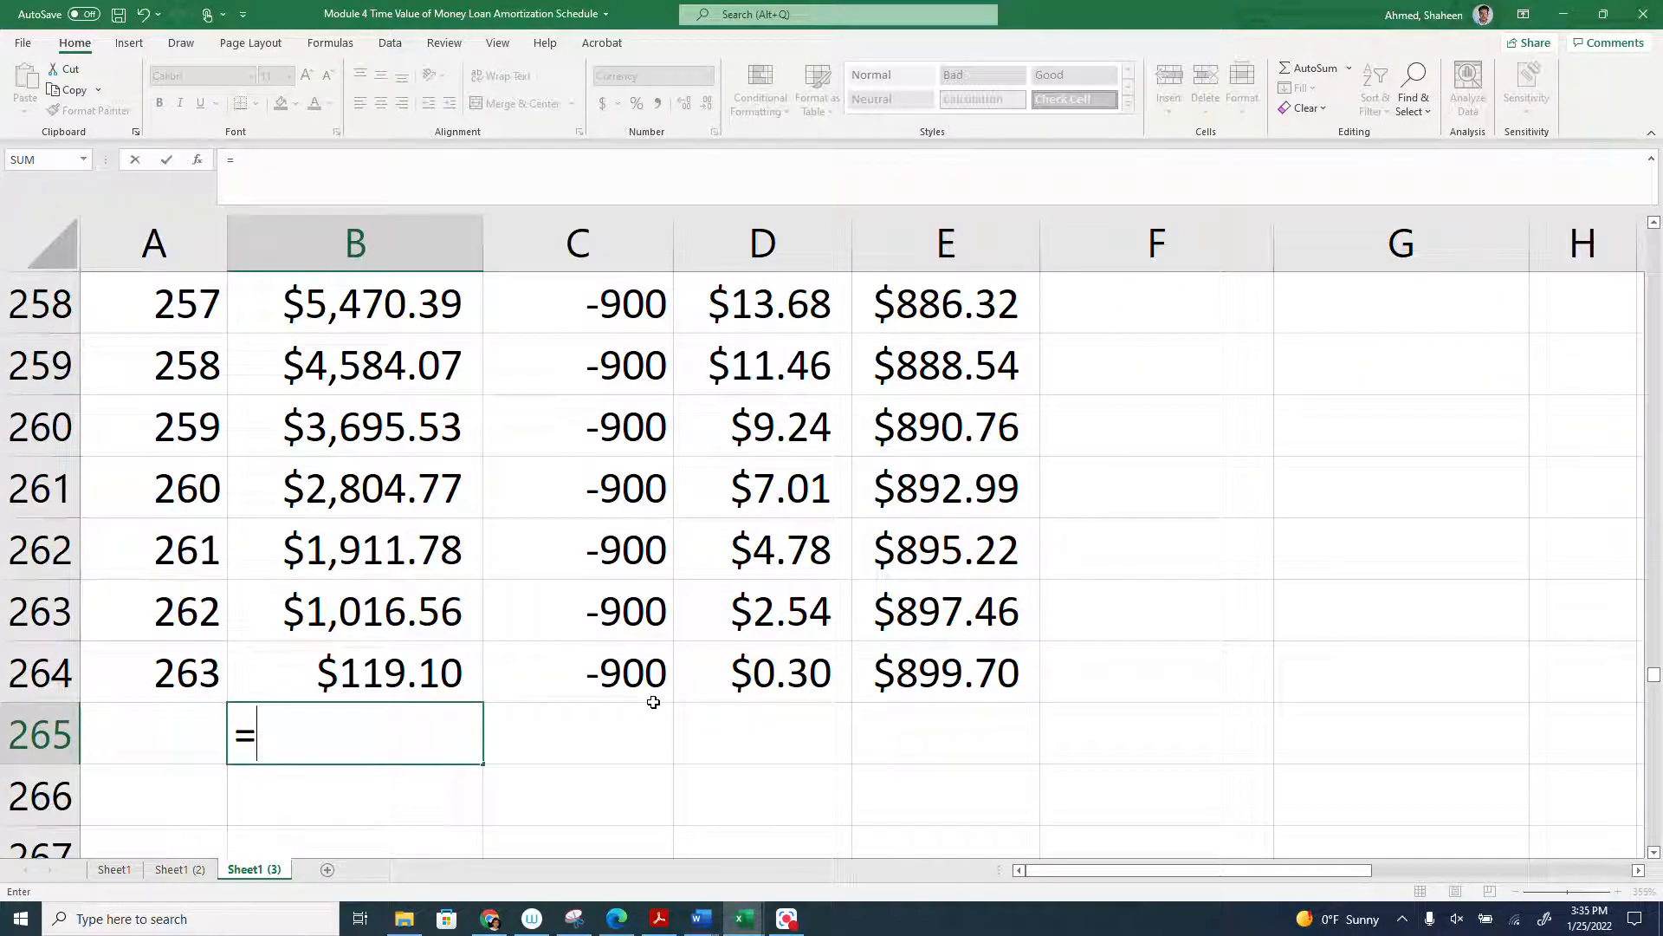
key("Escape")
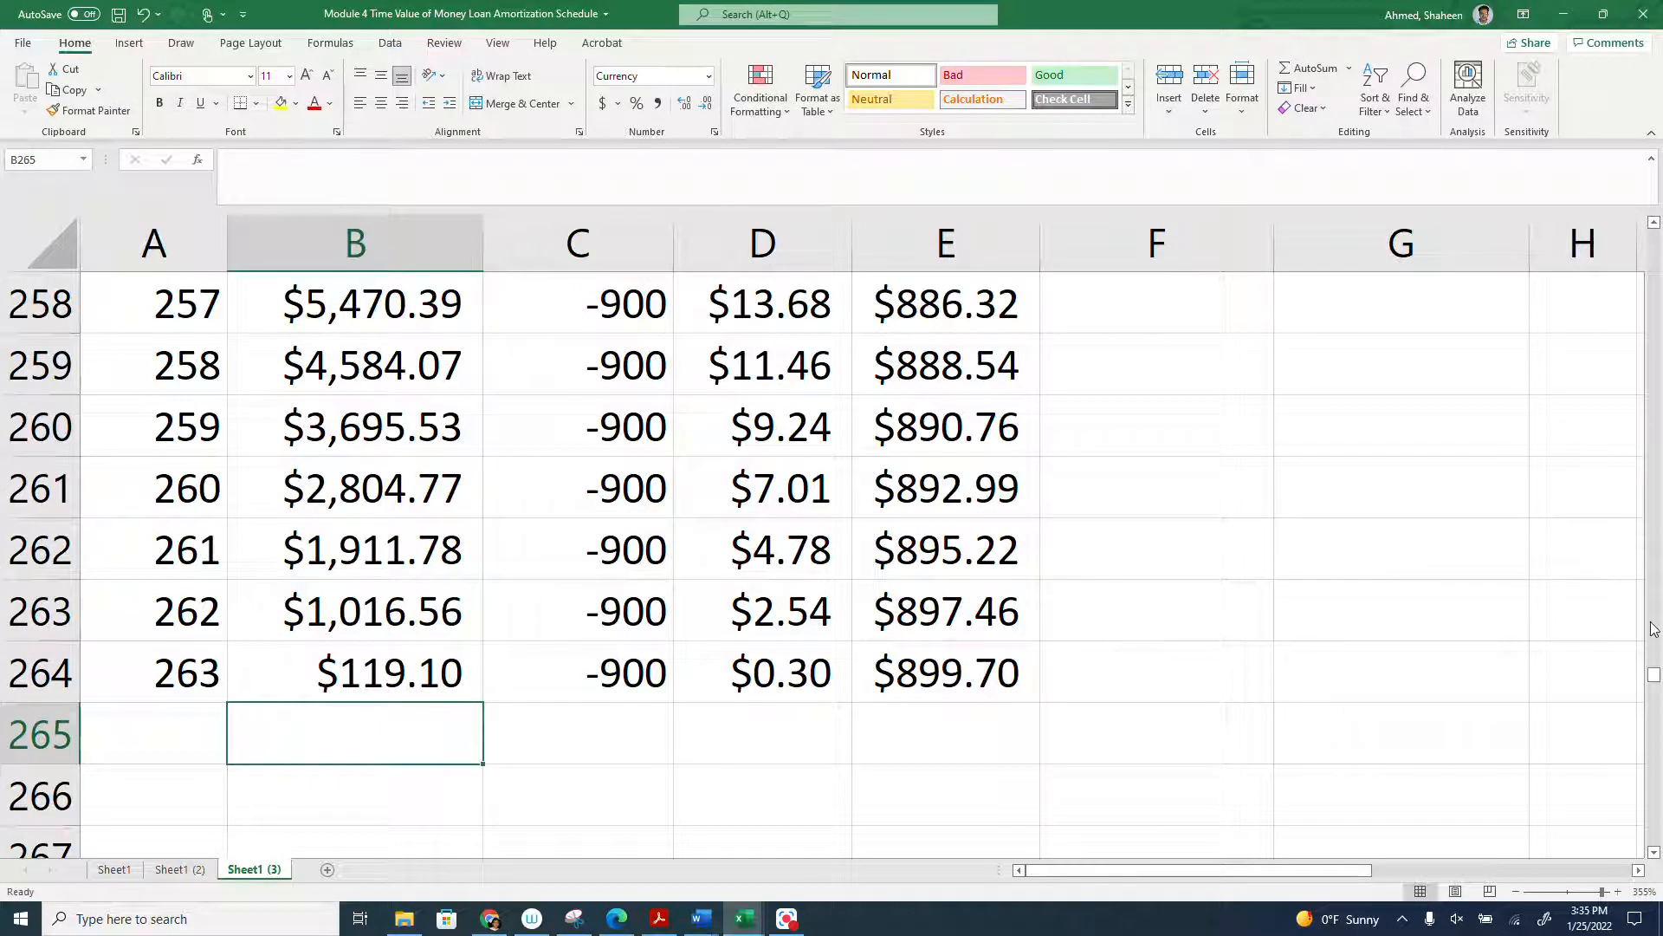
- Inspect the formula behind the interest total in F2 at the top of the extra 200 payment sheet
left_click_drag(1655, 682, 1655, 174)
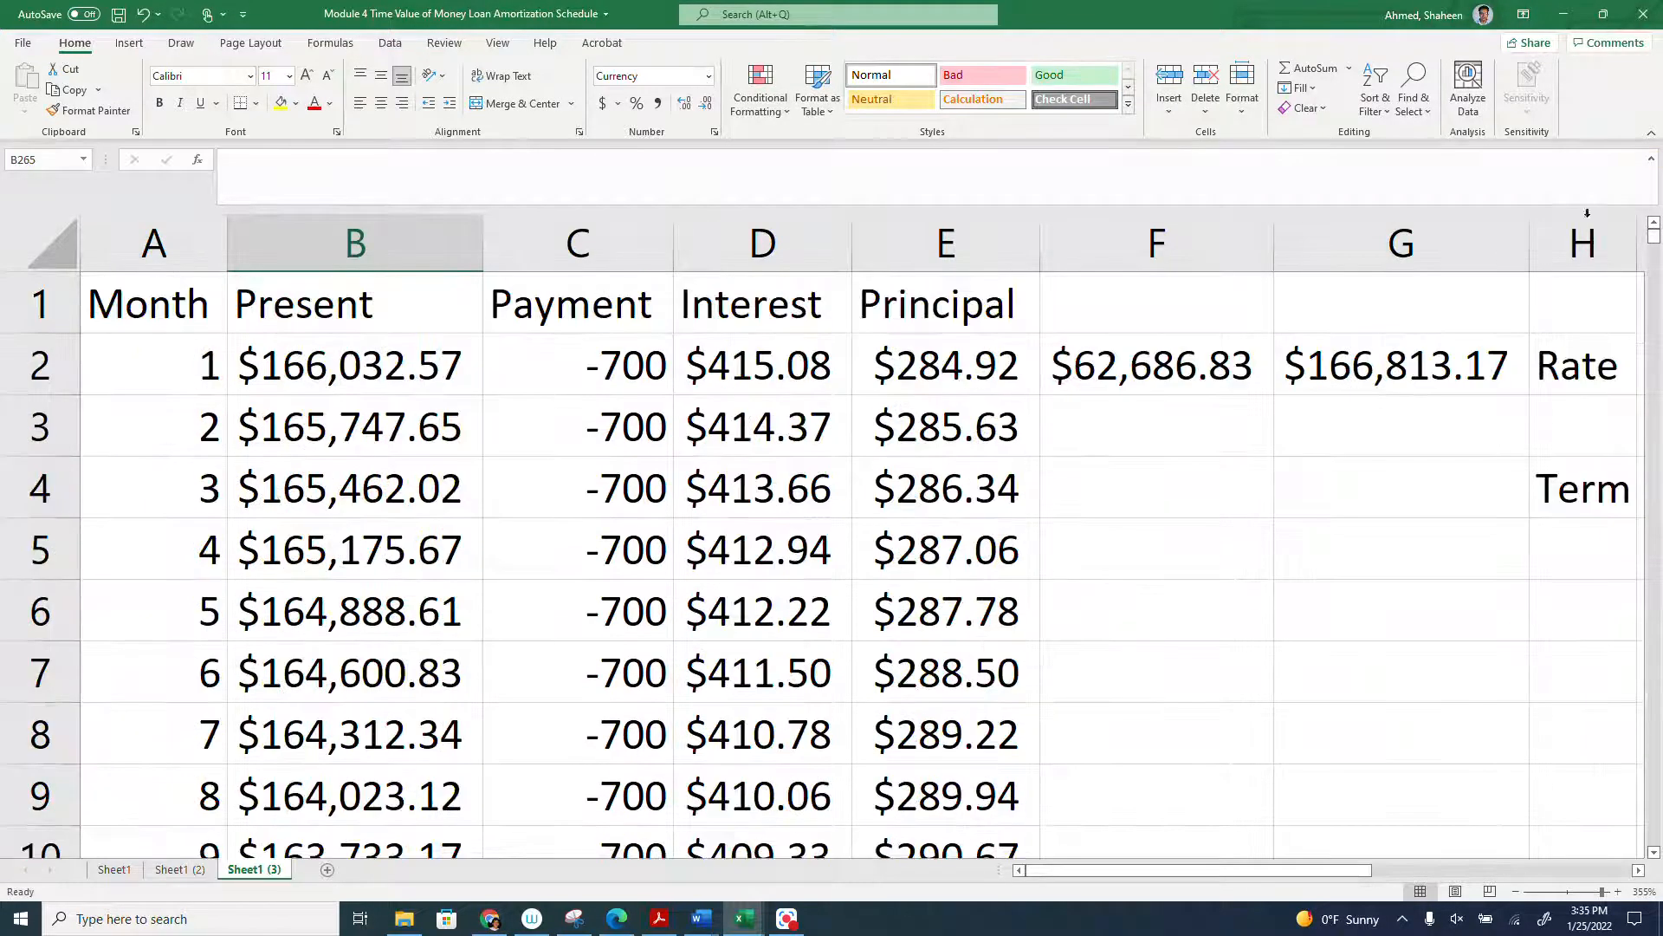
left_click(1141, 491)
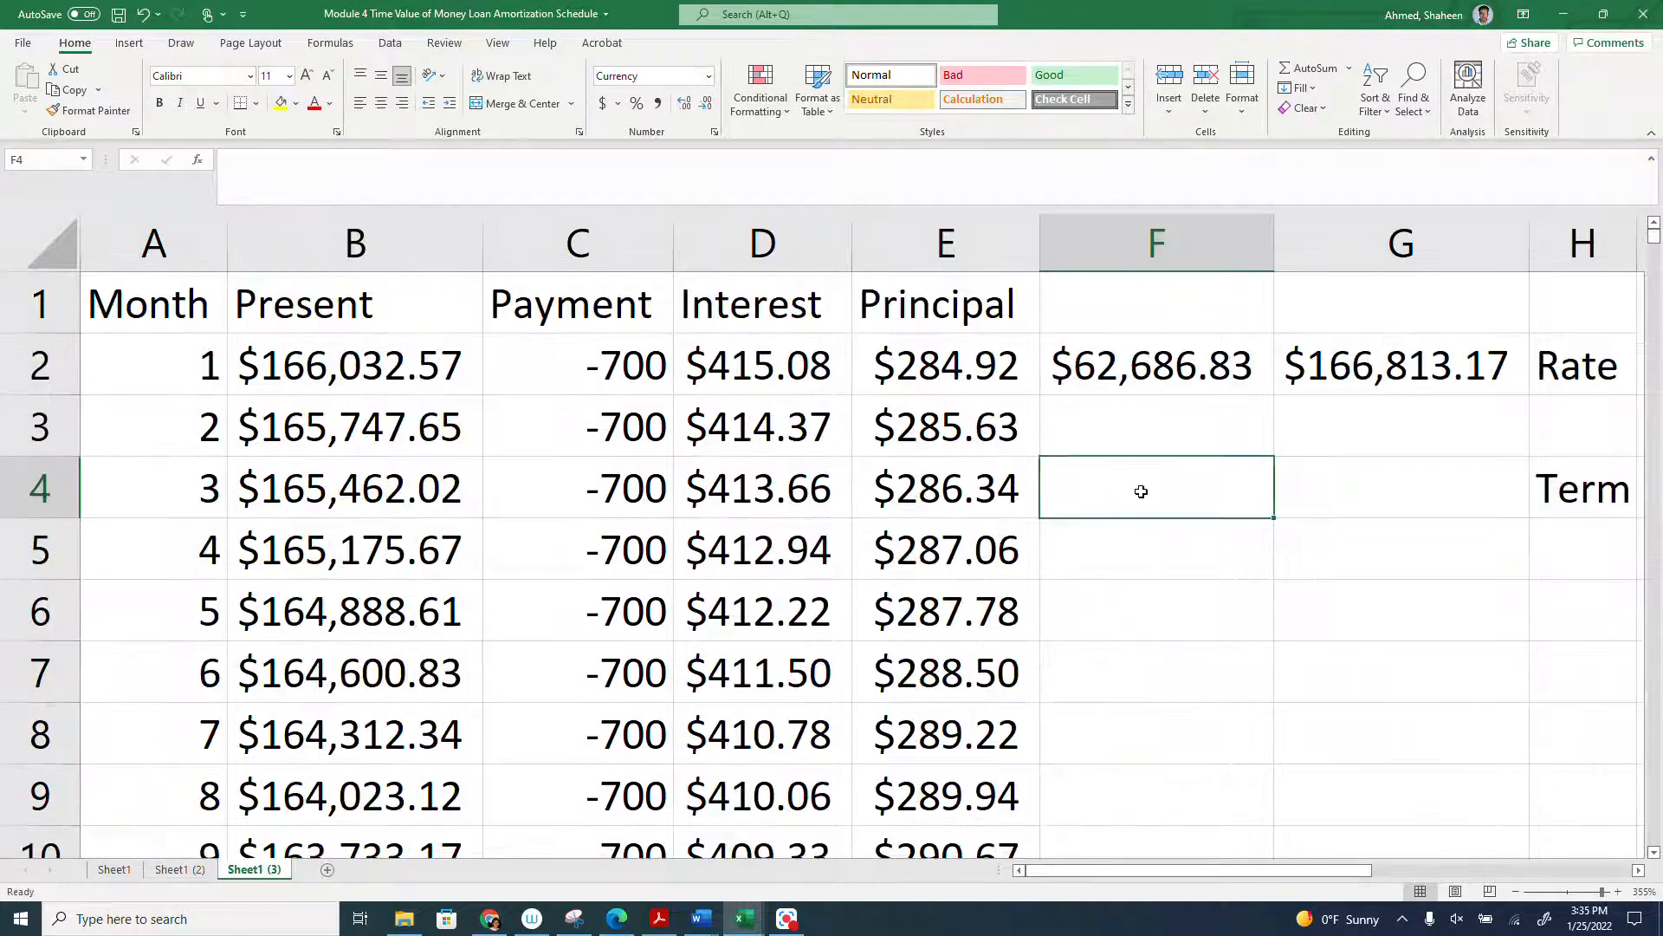
double_click(1138, 359)
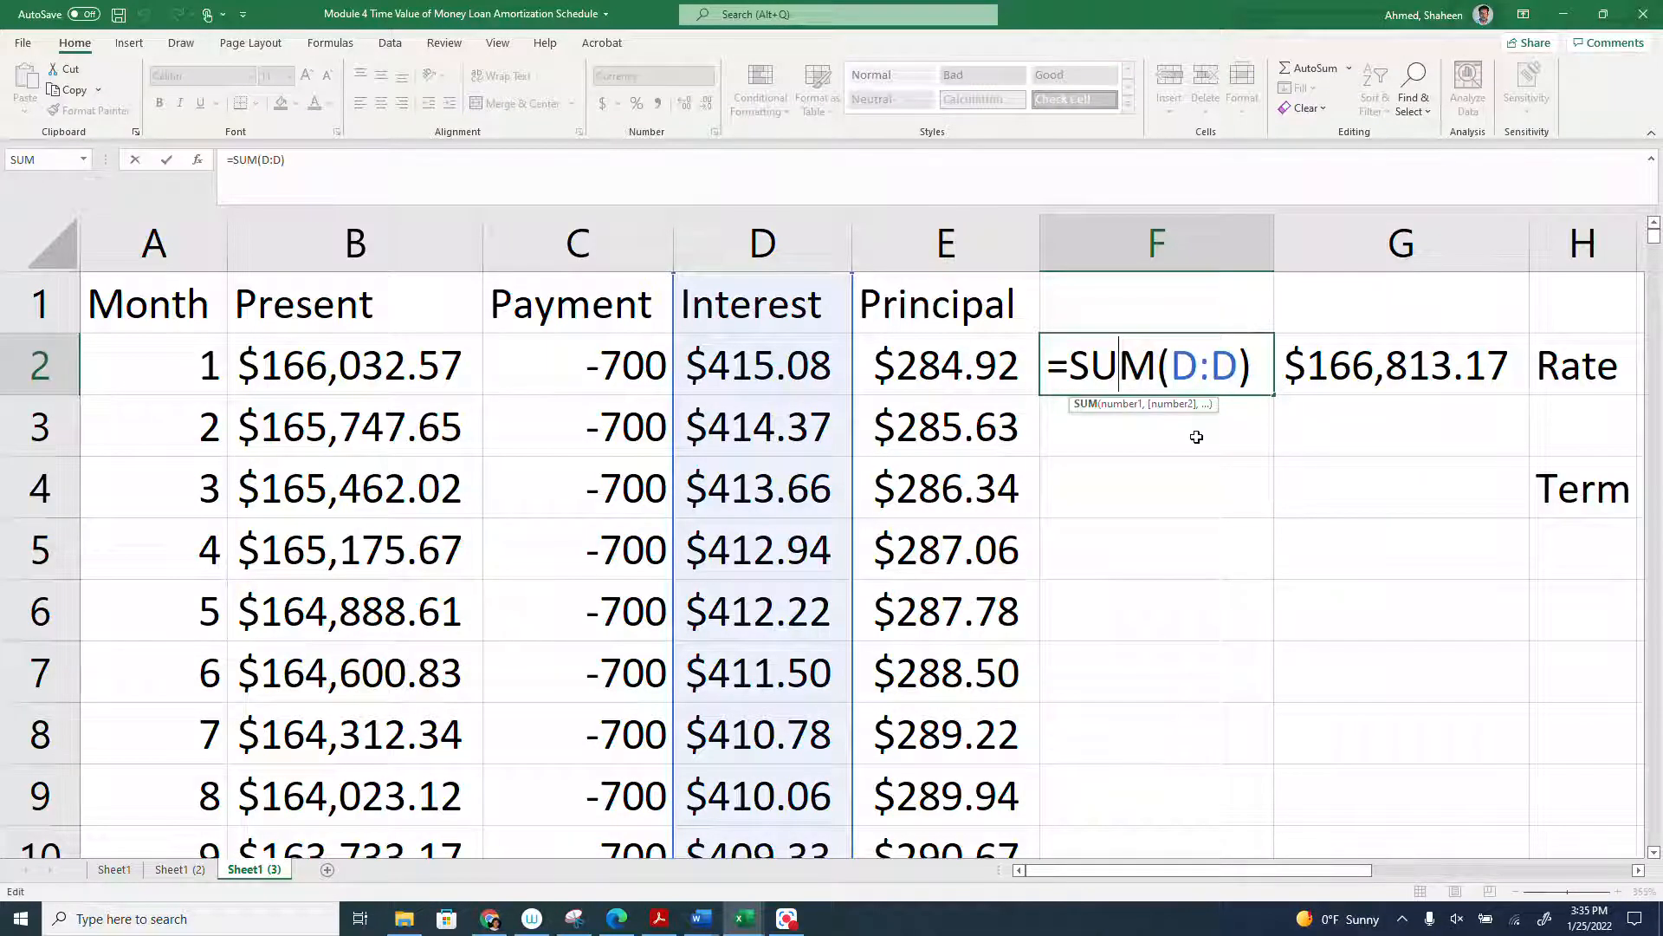
key("Return")
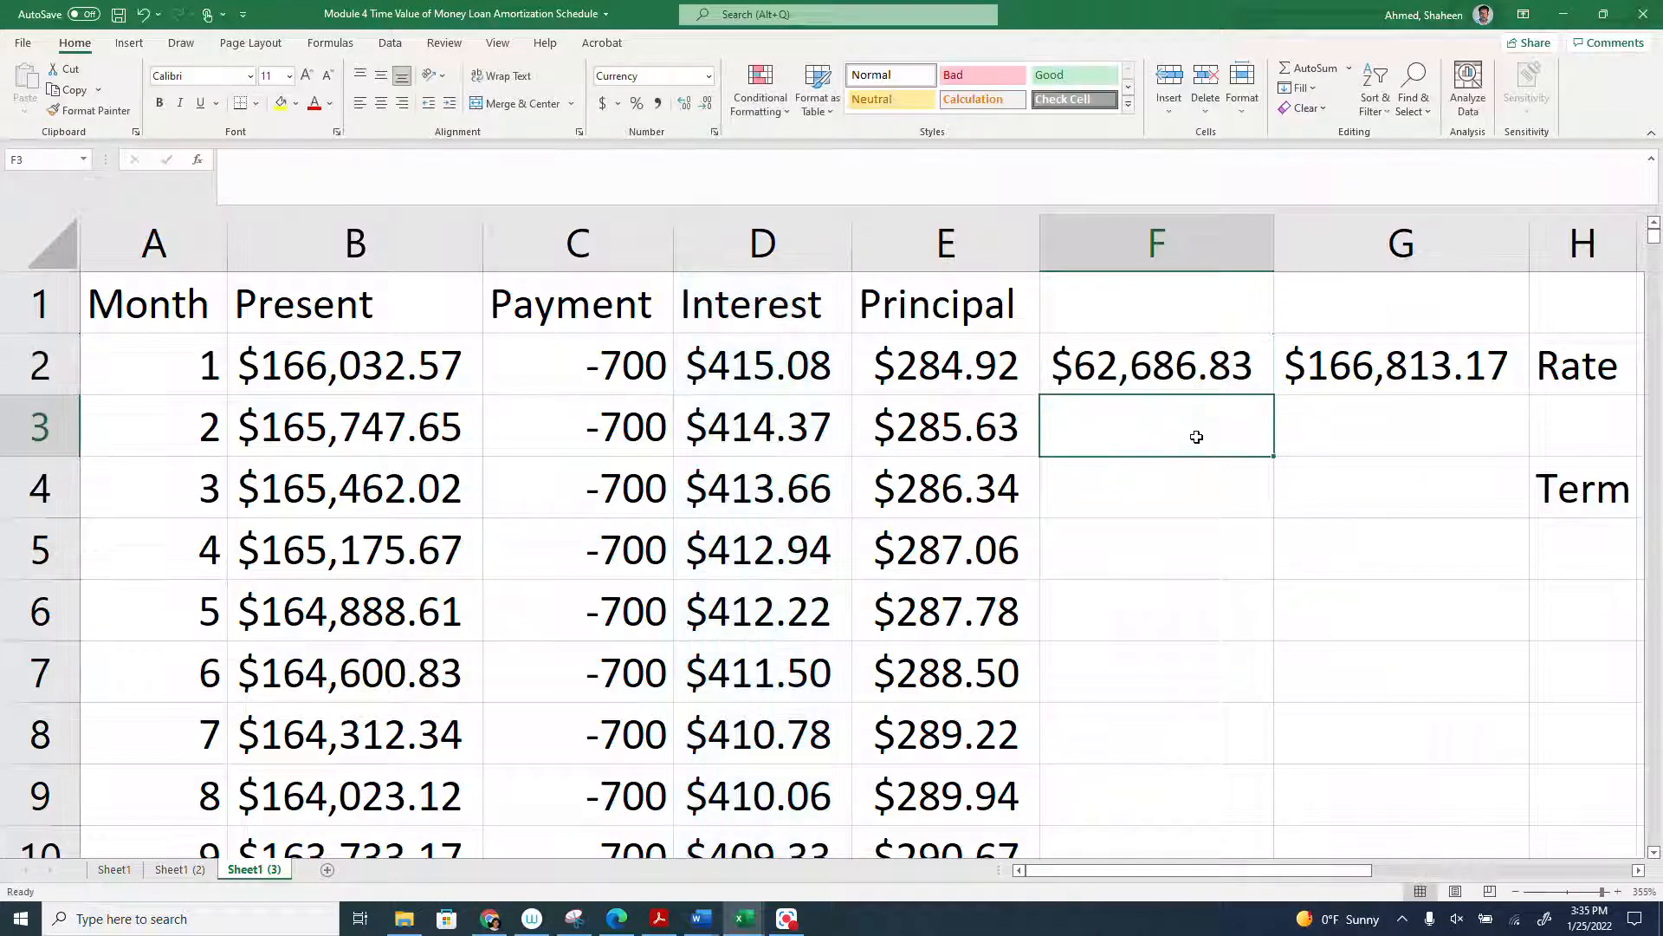
left_click(1131, 364)
- Compare the total interest in F2 across Sheet1, Sheet1 (3) and Sheet1 (2)
left_click(184, 869)
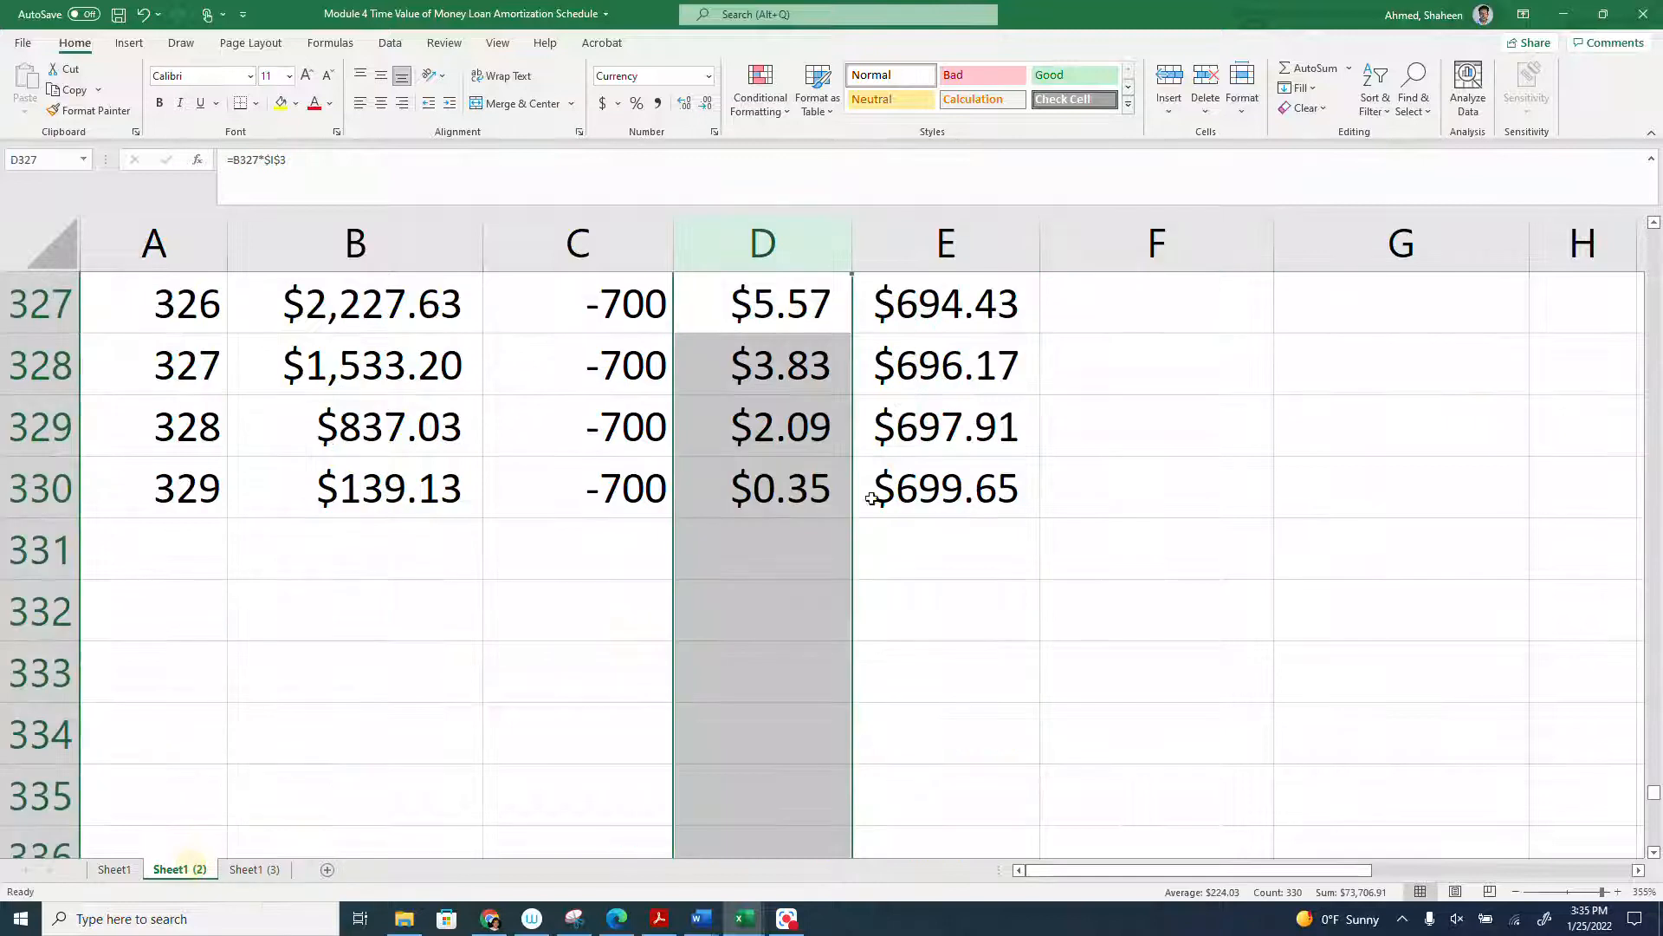
left_click(114, 869)
scroll(1073, 508, "up", 7)
left_click(1155, 370)
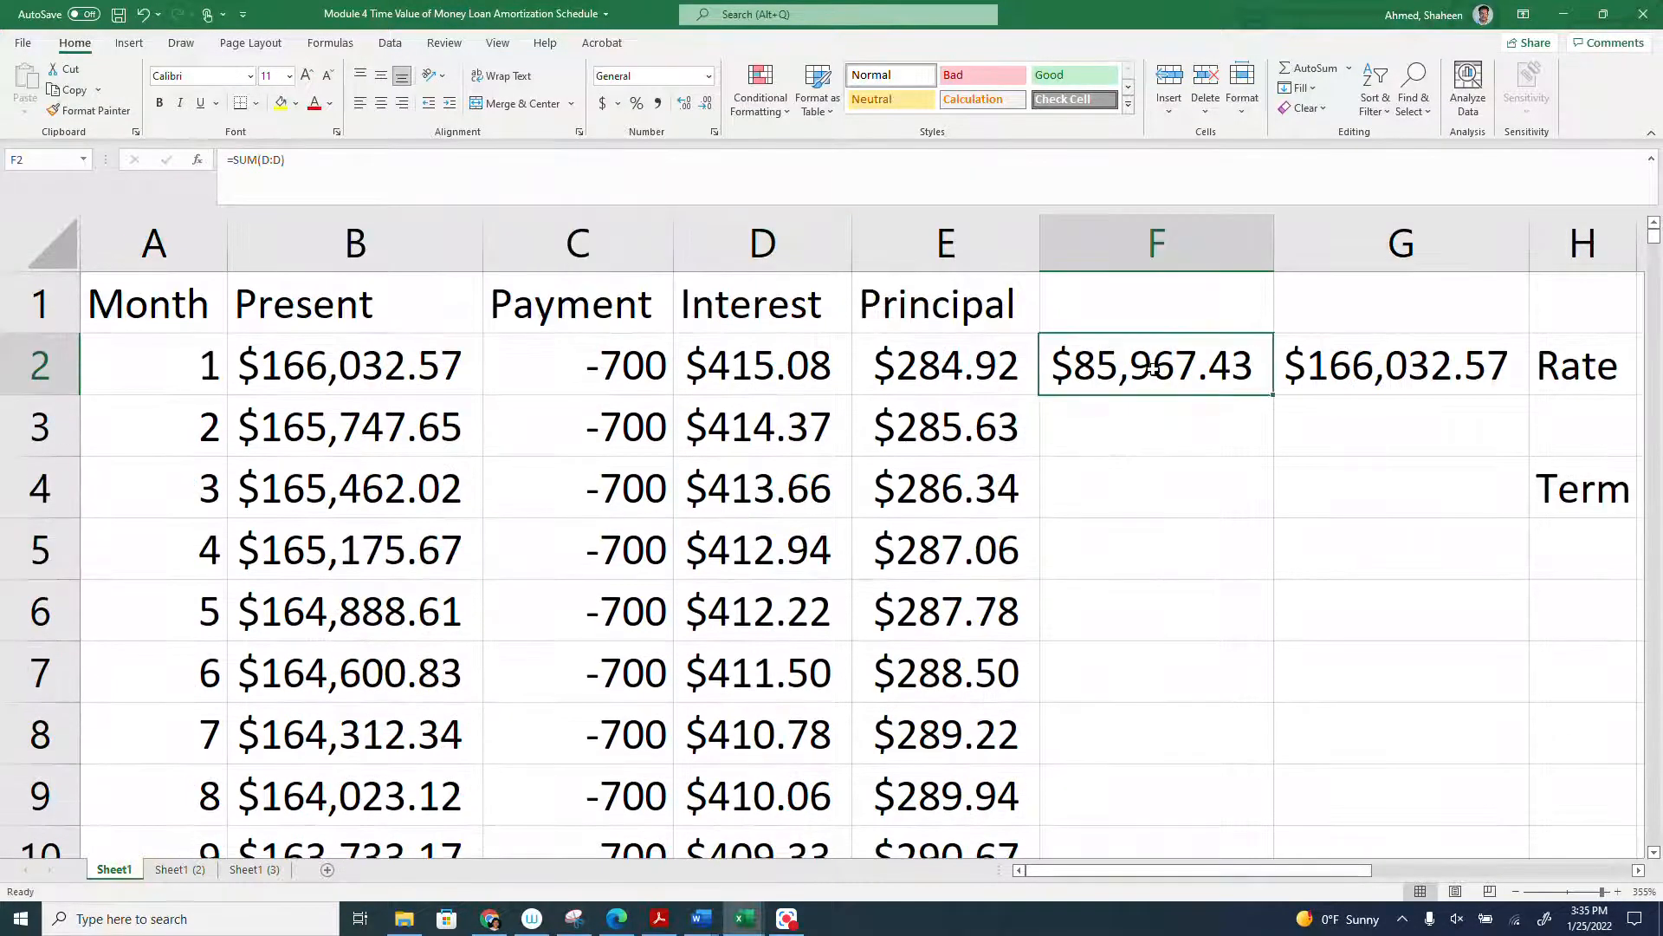
left_click(254, 869)
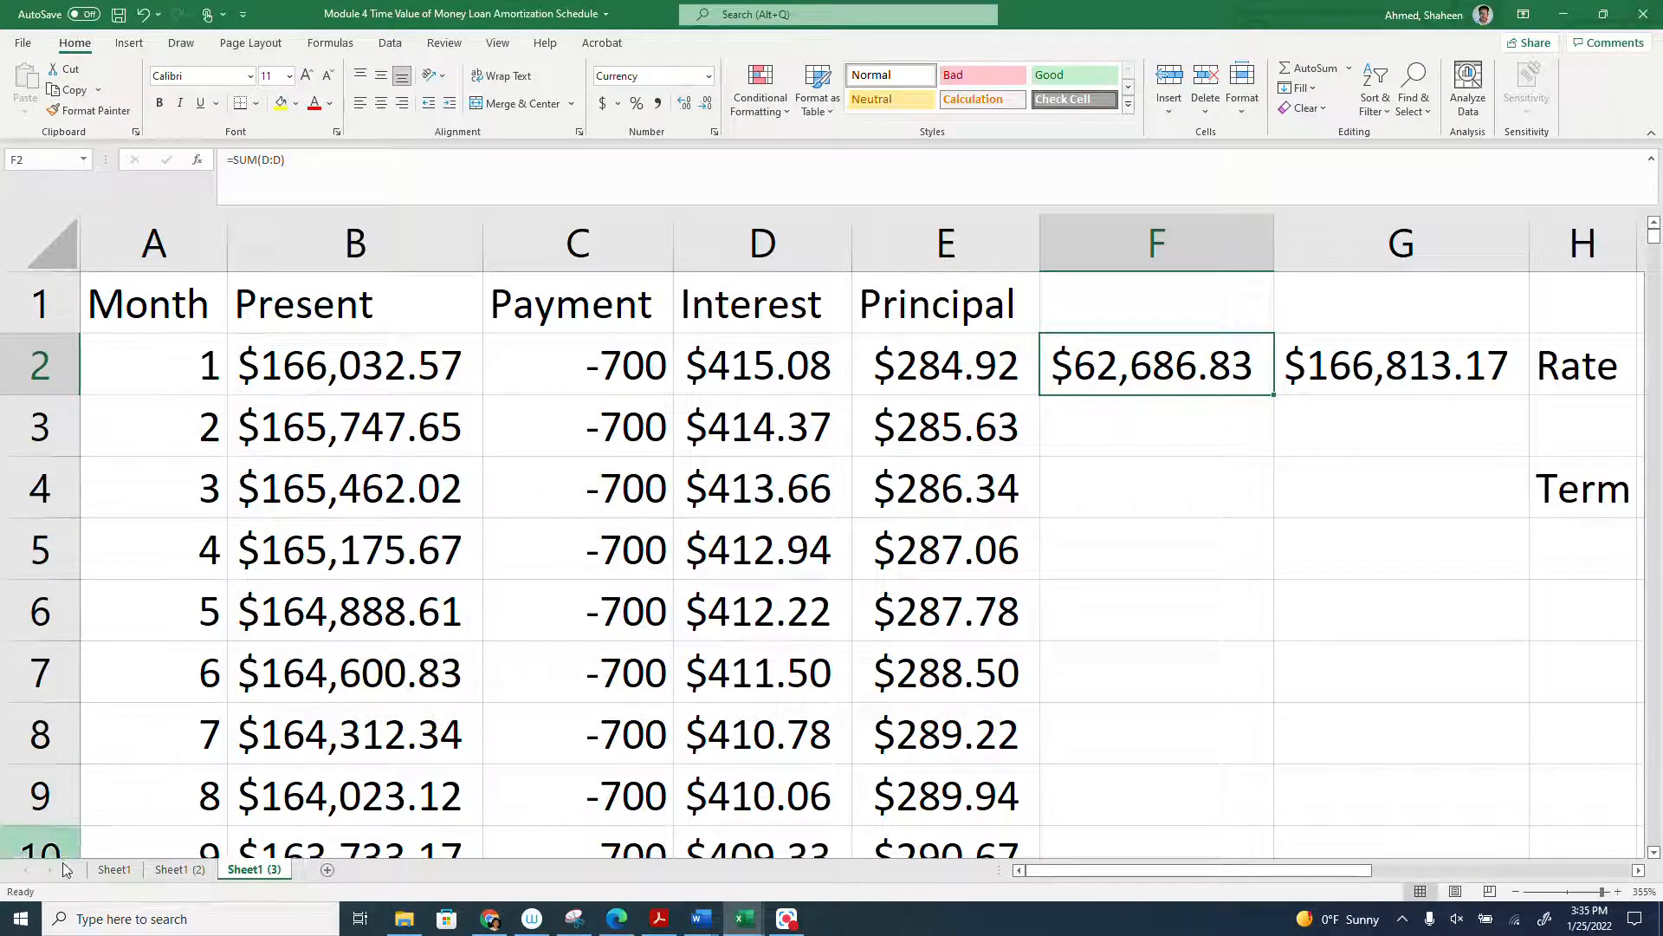
left_click(179, 869)
scroll(1387, 420, "up", 3)
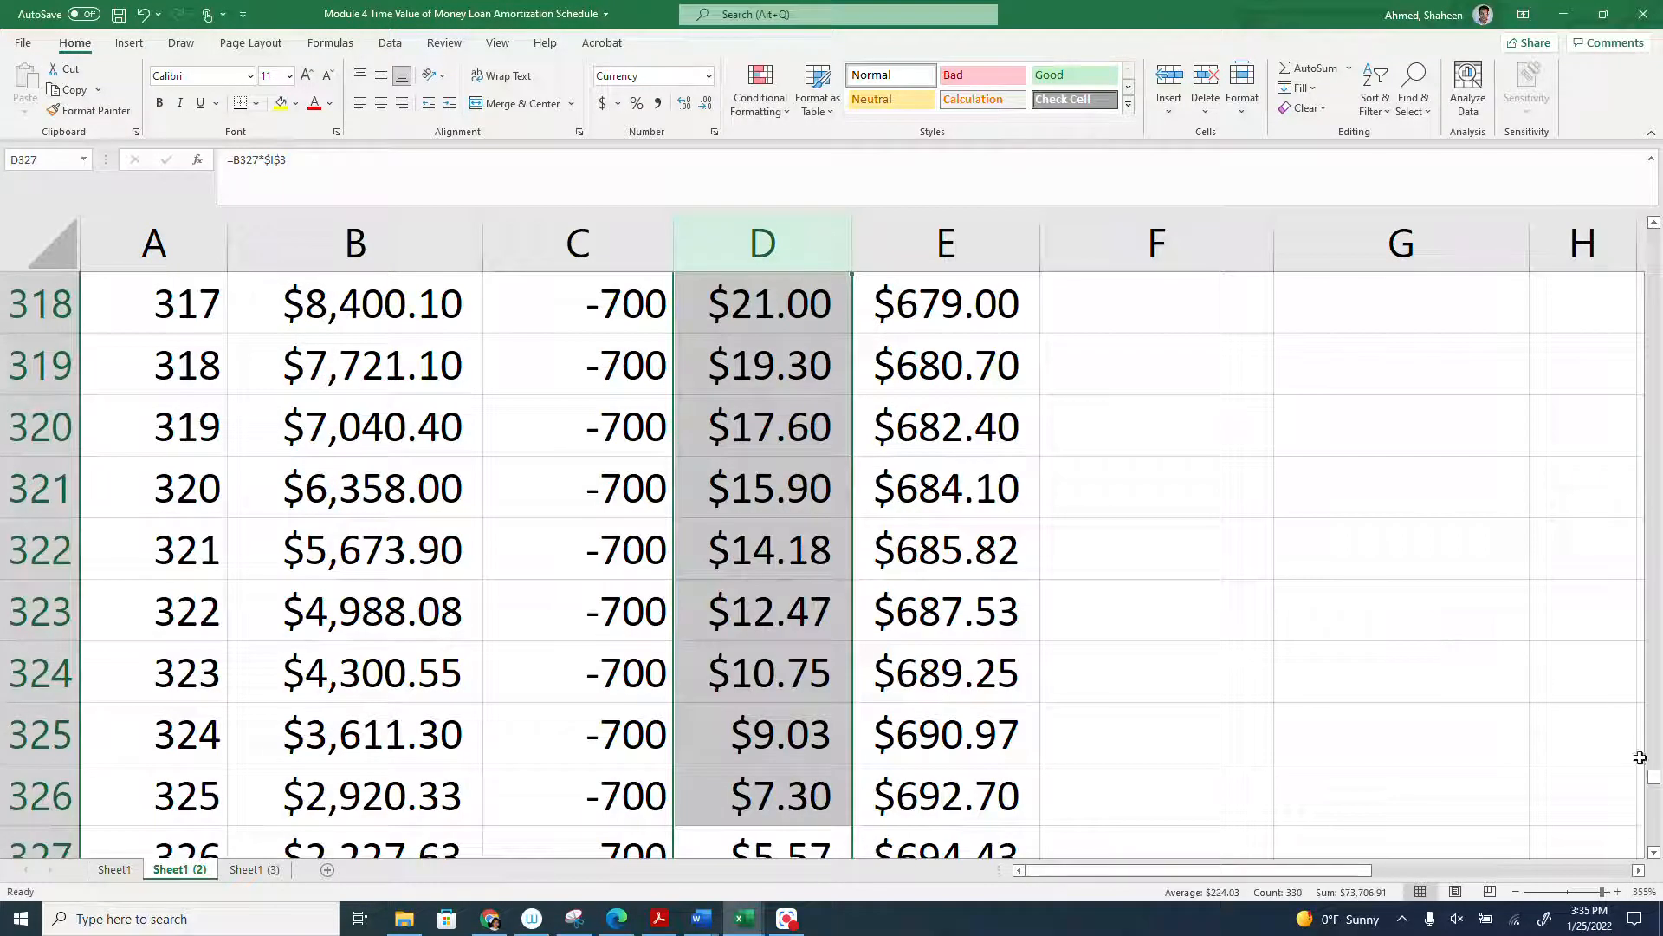
left_click_drag(1654, 782, 1651, 199)
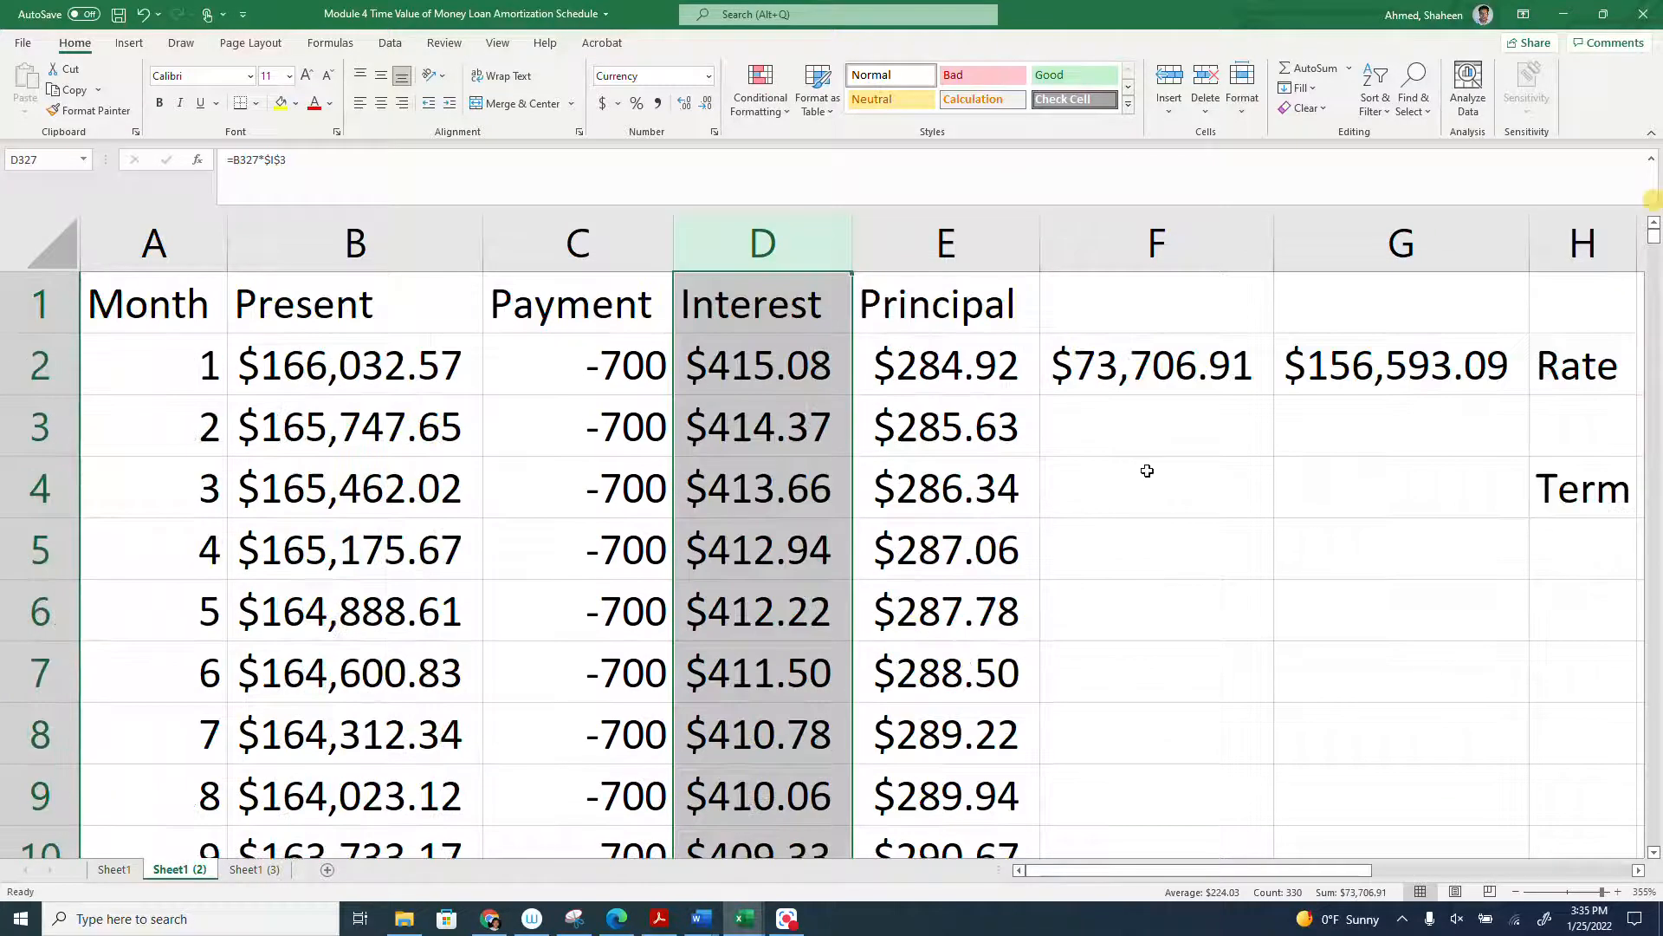
left_click(1162, 360)
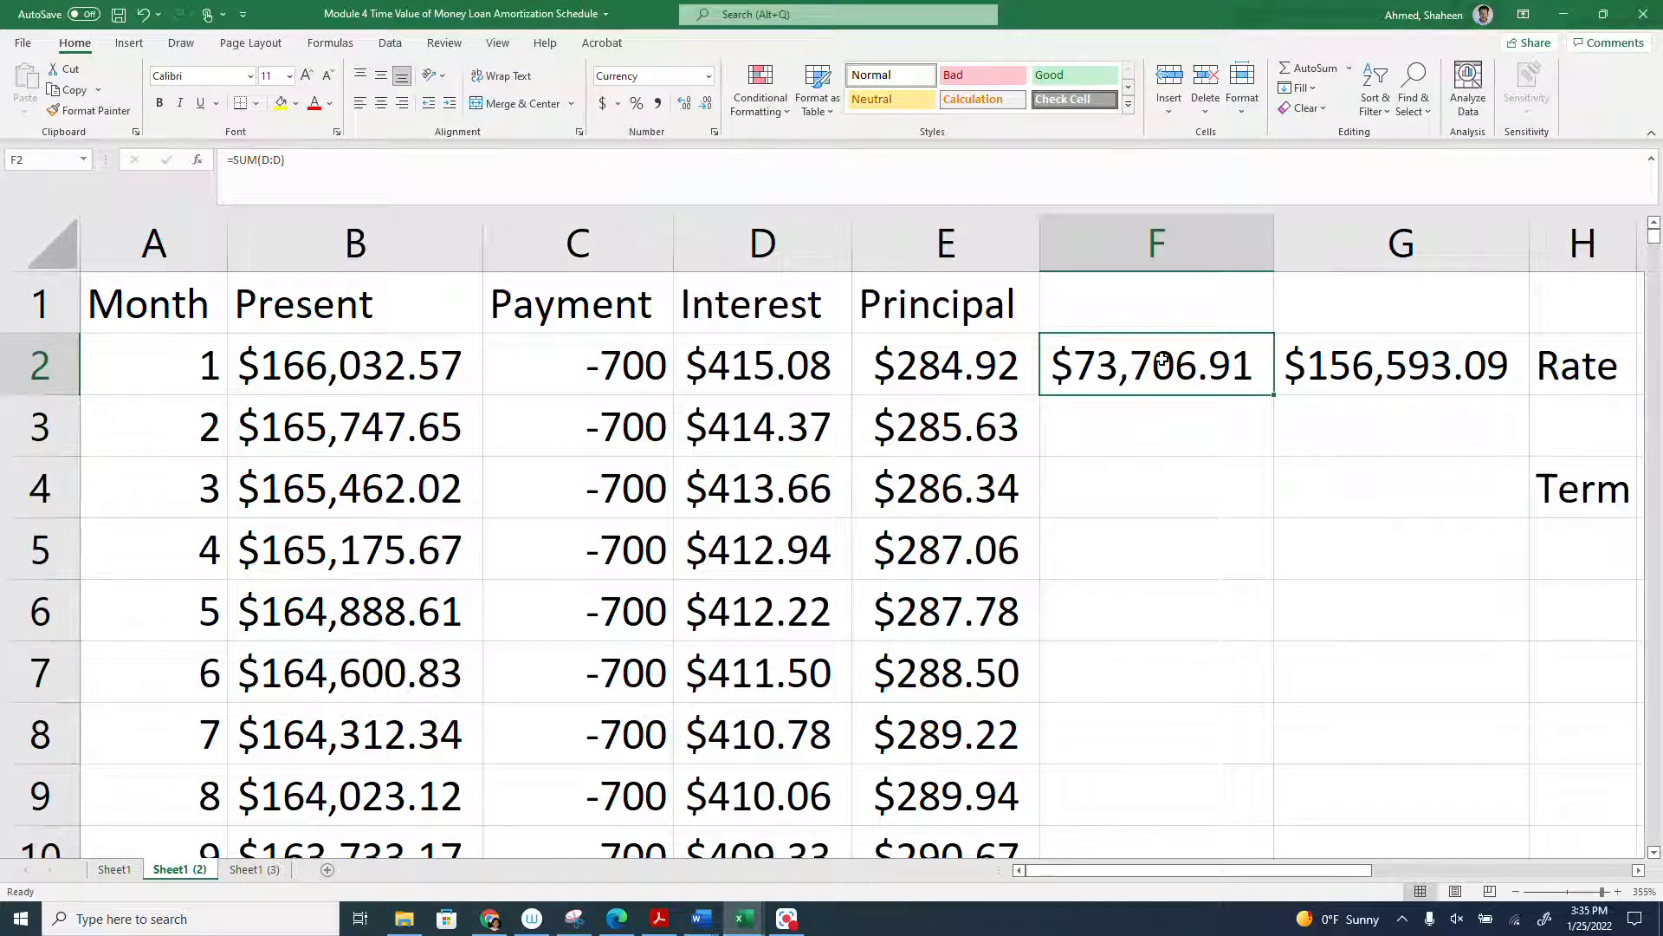